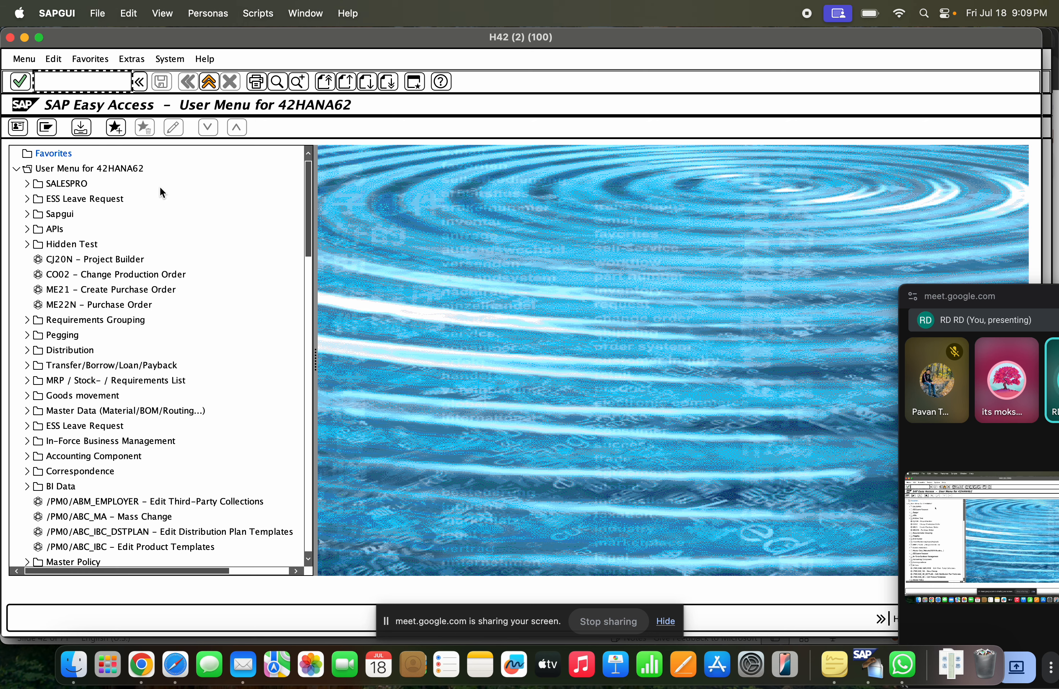
Check the Material Ledger slide for the transaction code and open the material ledger type definition in SAP with OMX2
{"action": "key", "text": "super+Tab"}
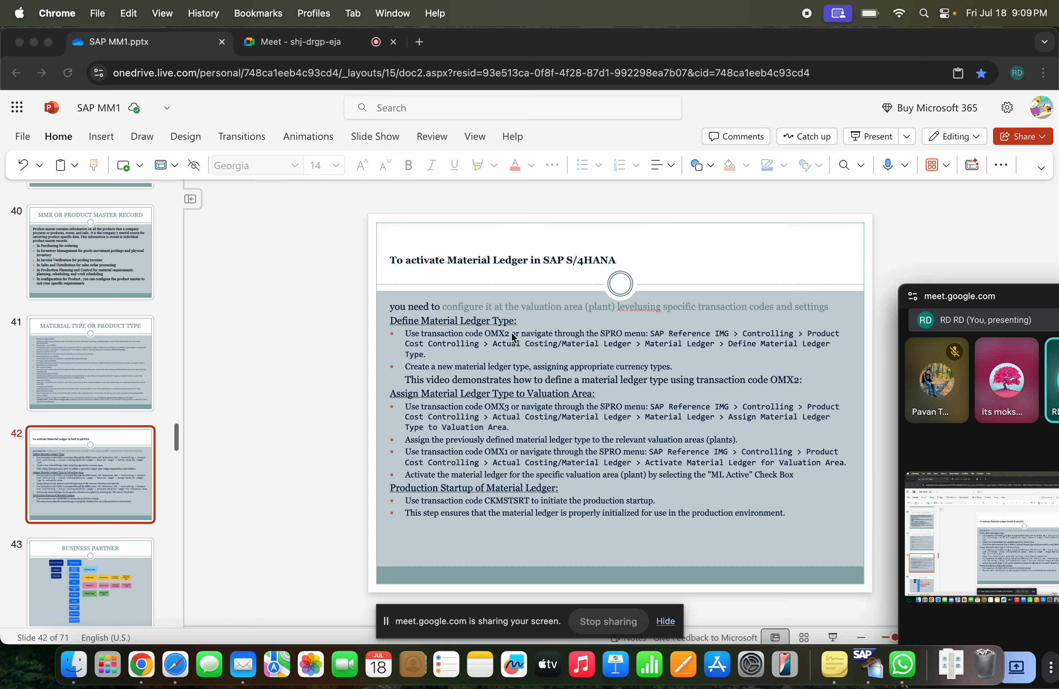
{"action": "key", "text": "super+Tab"}
{"action": "type", "text": "omx"}
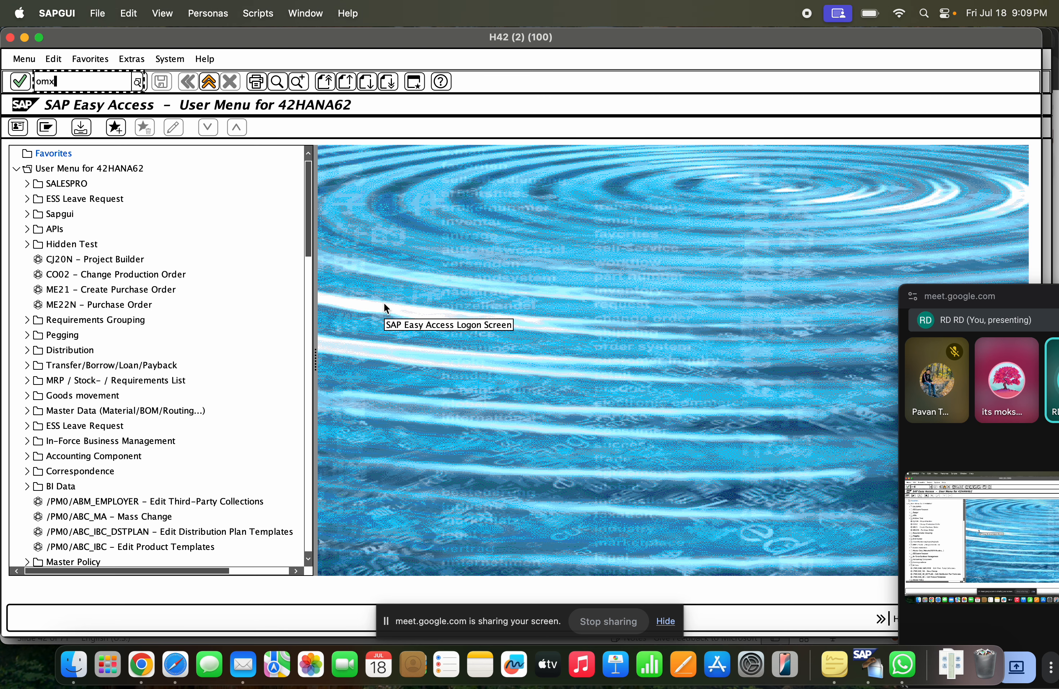
{"action": "type", "text": "2"}
{"action": "key", "text": "Return"}
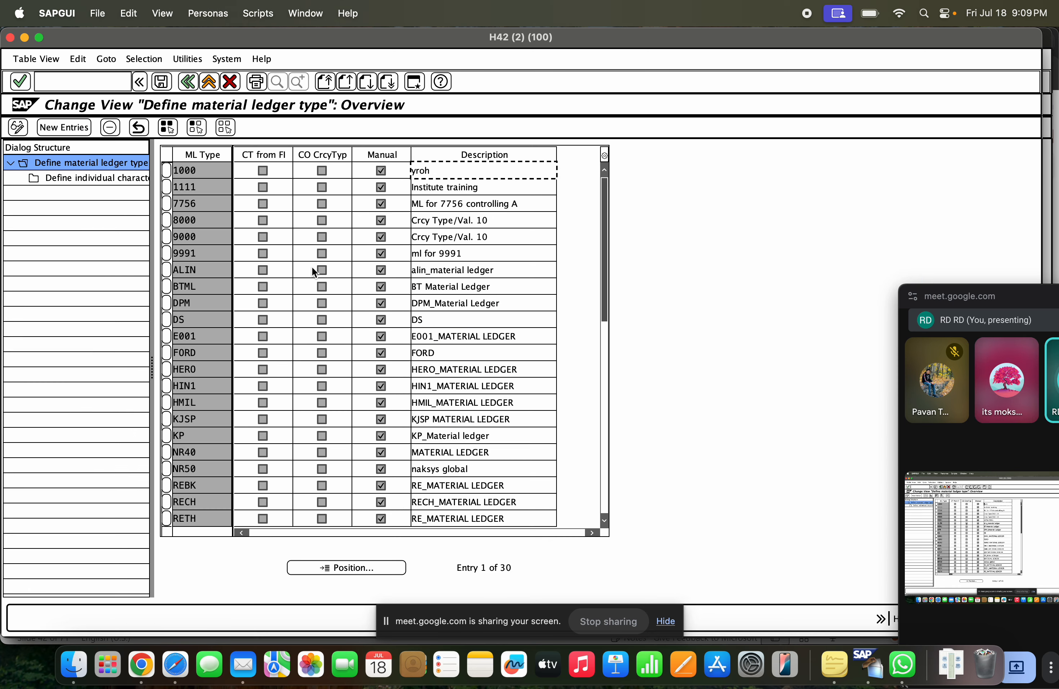
Compare the Define Material Ledger Type instructions on the slide with the ledger type overview in SAP
{"action": "key", "text": "super+Tab"}
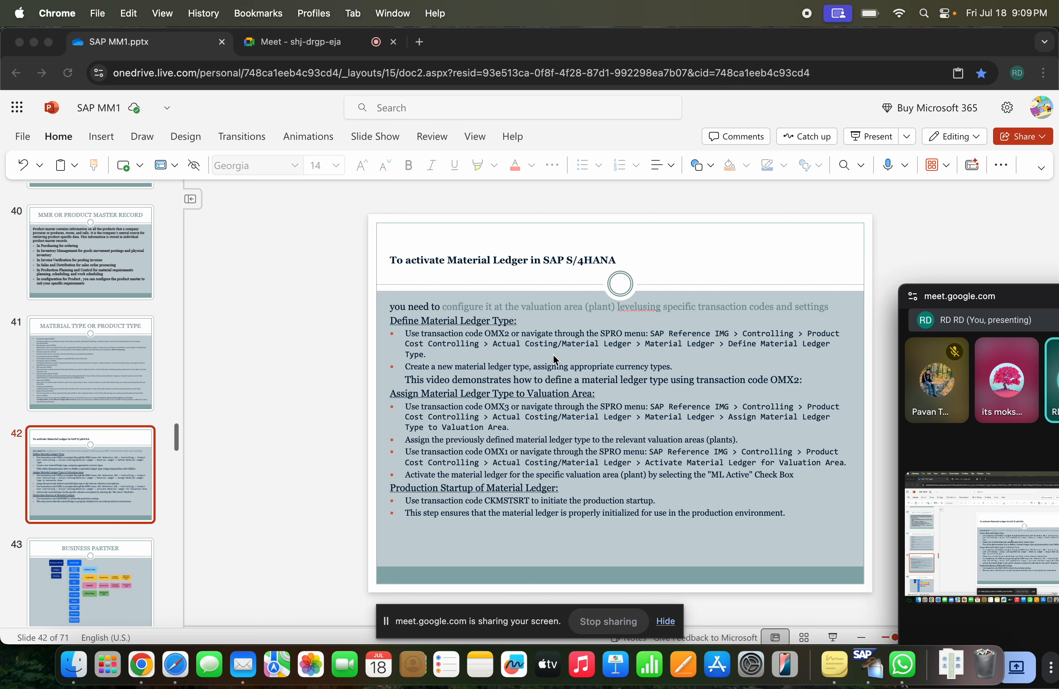
{"action": "key", "text": "super+Tab"}
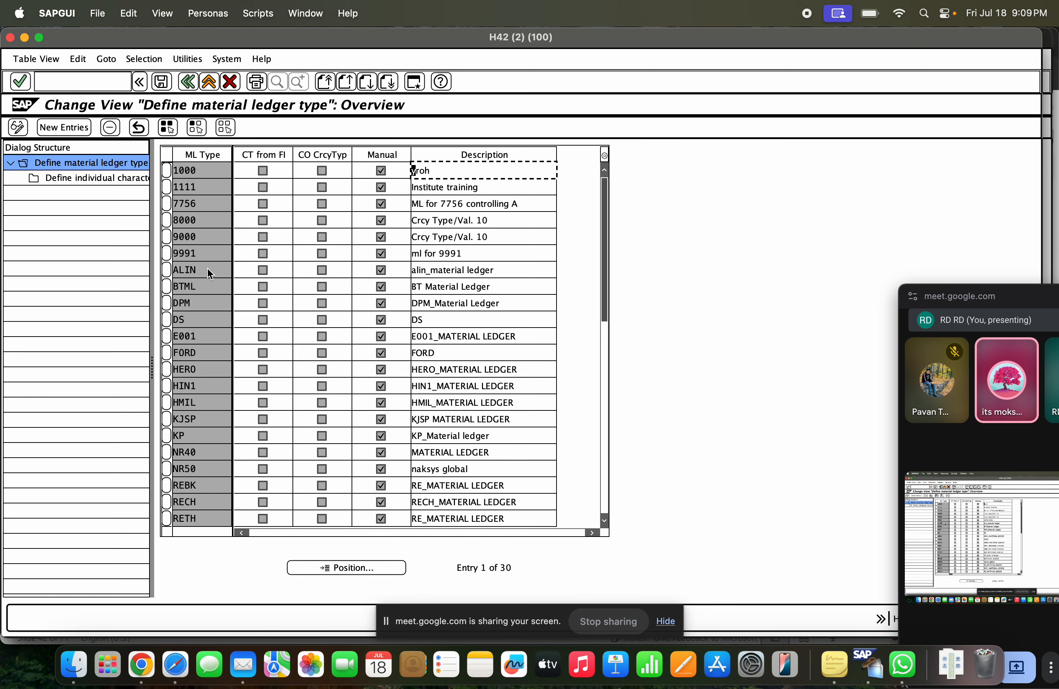
{"action": "key", "text": "super+Tab"}
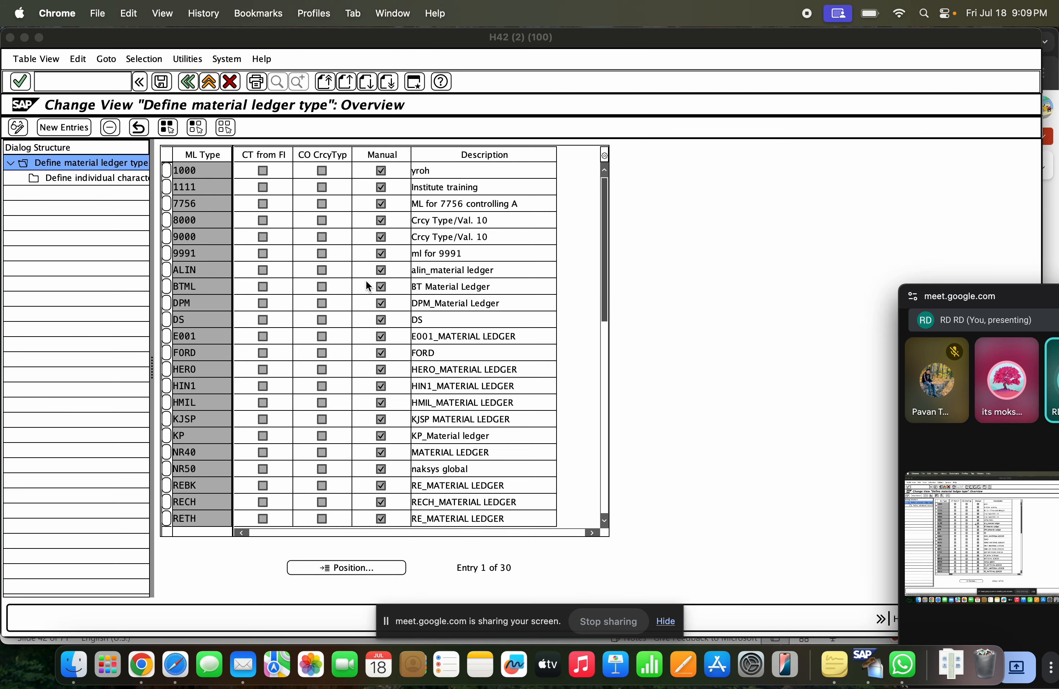
{"action": "key", "text": "super+Tab"}
{"action": "key", "text": "super+Tab"}
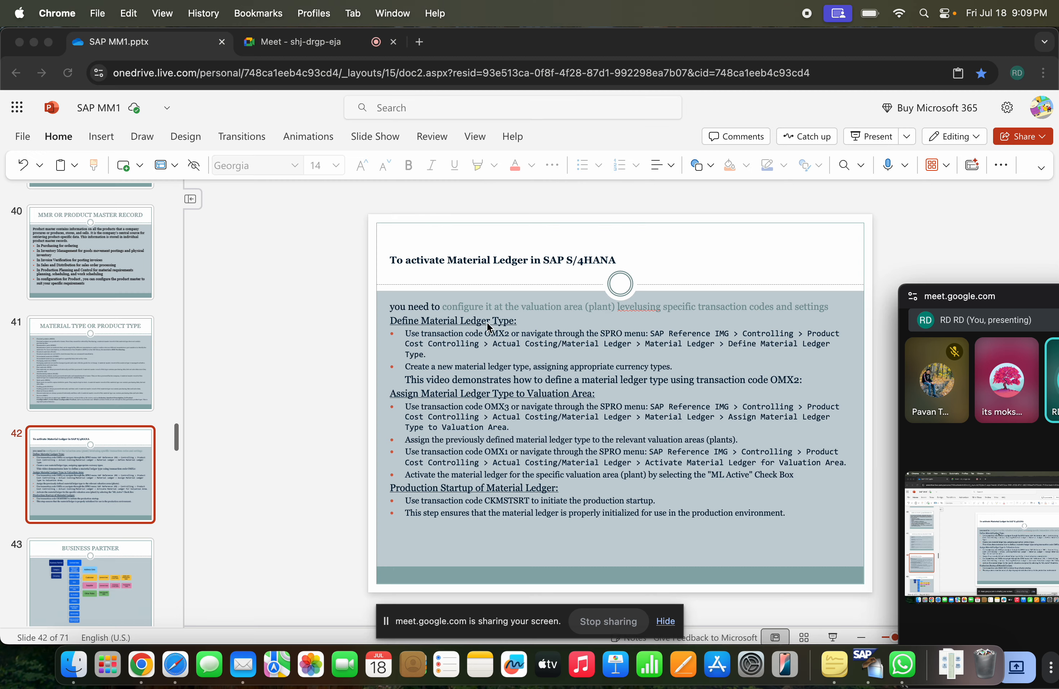
{"action": "key", "text": "super+Tab"}
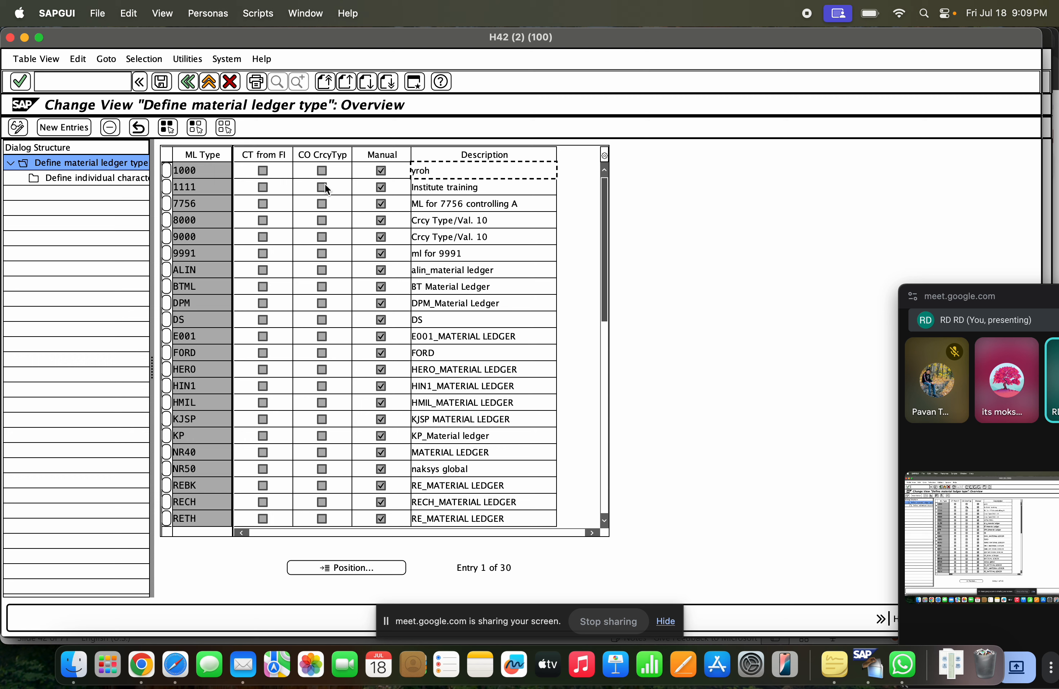
Review the individual characteristics of material ledger type 1111 and return to the ledger type overview
{"action": "left_click", "coordinate": [442, 255]}
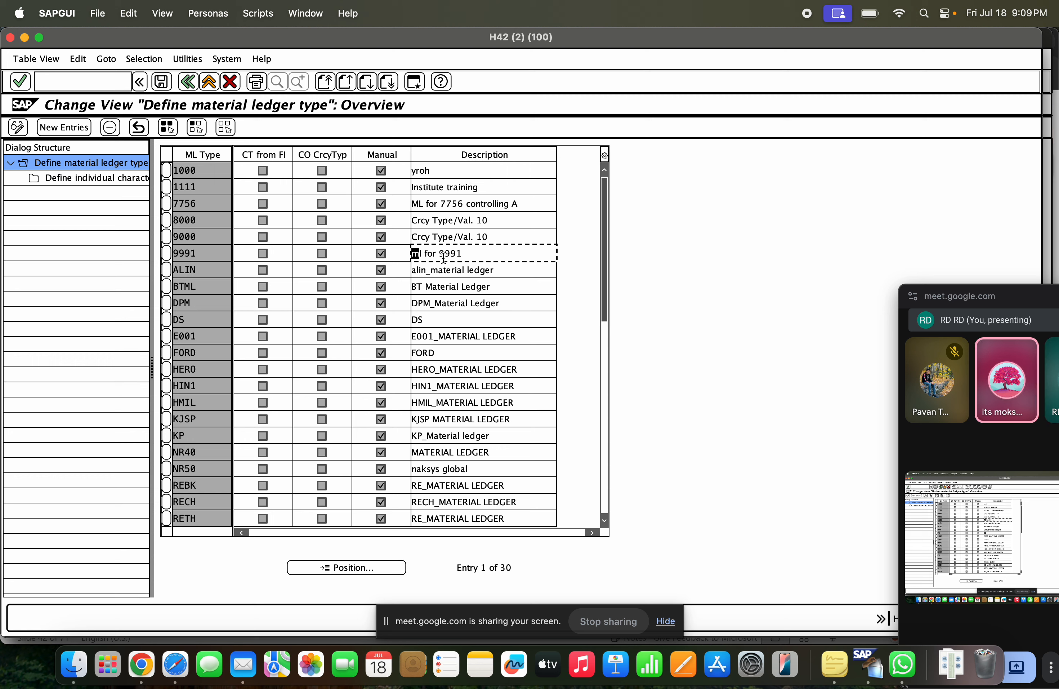
{"action": "left_click", "coordinate": [447, 303]}
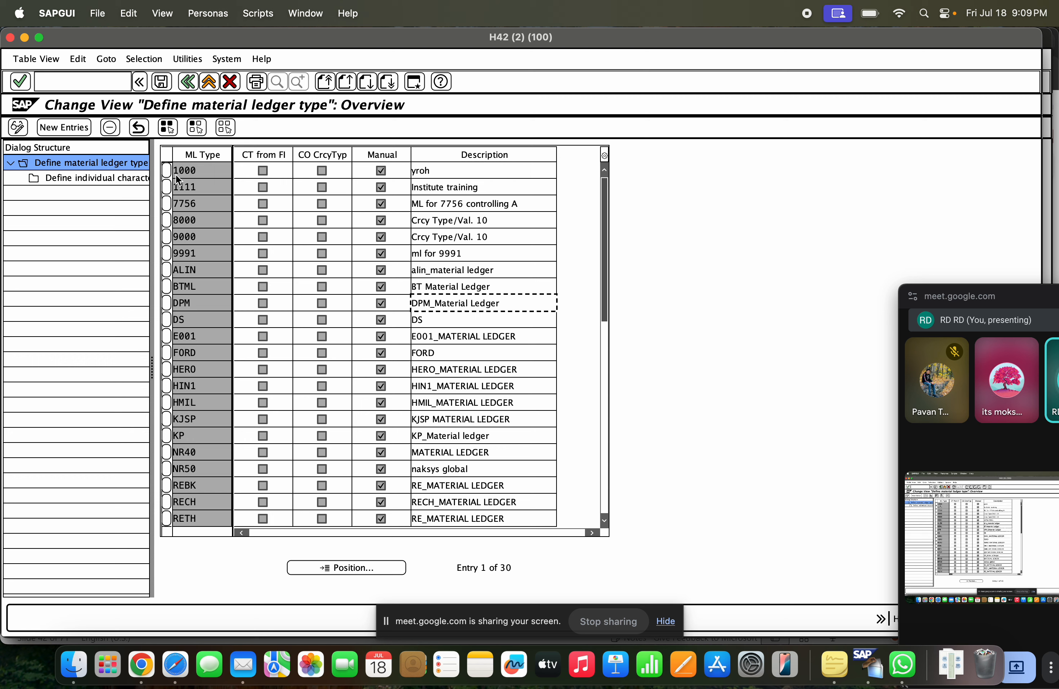
{"action": "left_click", "coordinate": [167, 186]}
{"action": "double_click", "coordinate": [125, 179]}
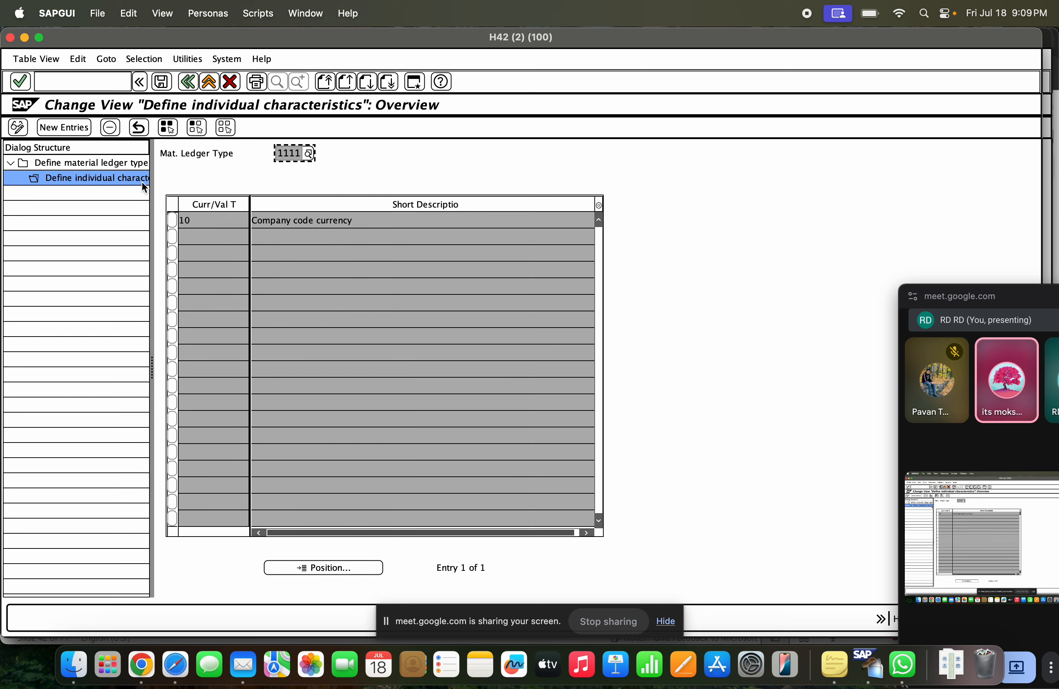
{"action": "double_click", "coordinate": [123, 162]}
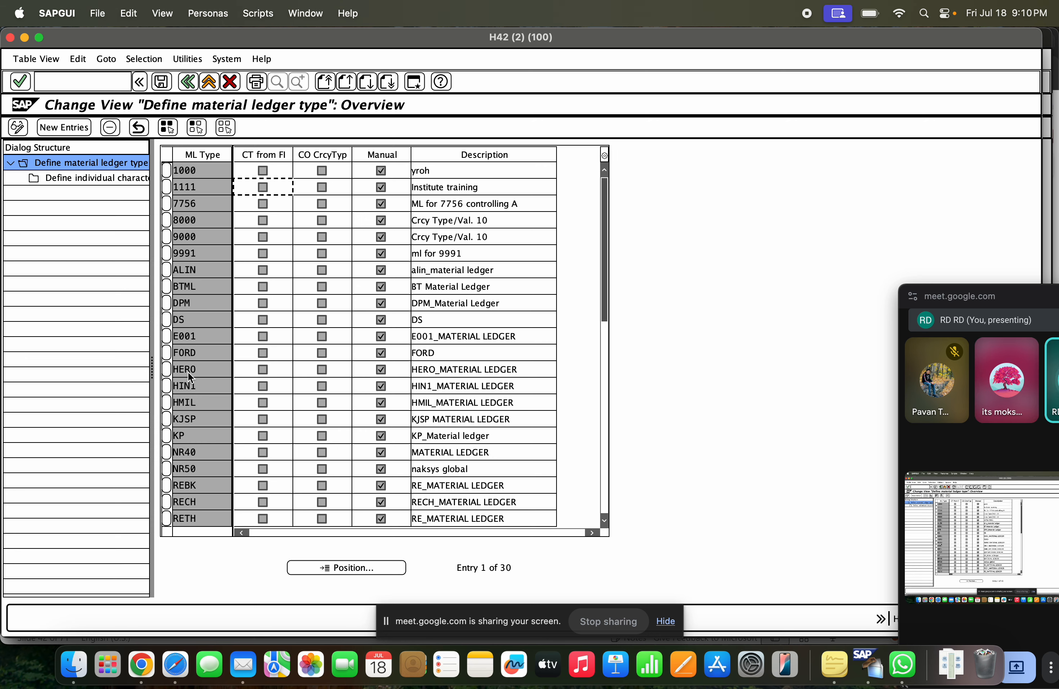
Examine the currency types selectable in the individual characteristics of material ledger type FORD, and leave the transaction
{"action": "left_click", "coordinate": [167, 352]}
{"action": "double_click", "coordinate": [103, 177]}
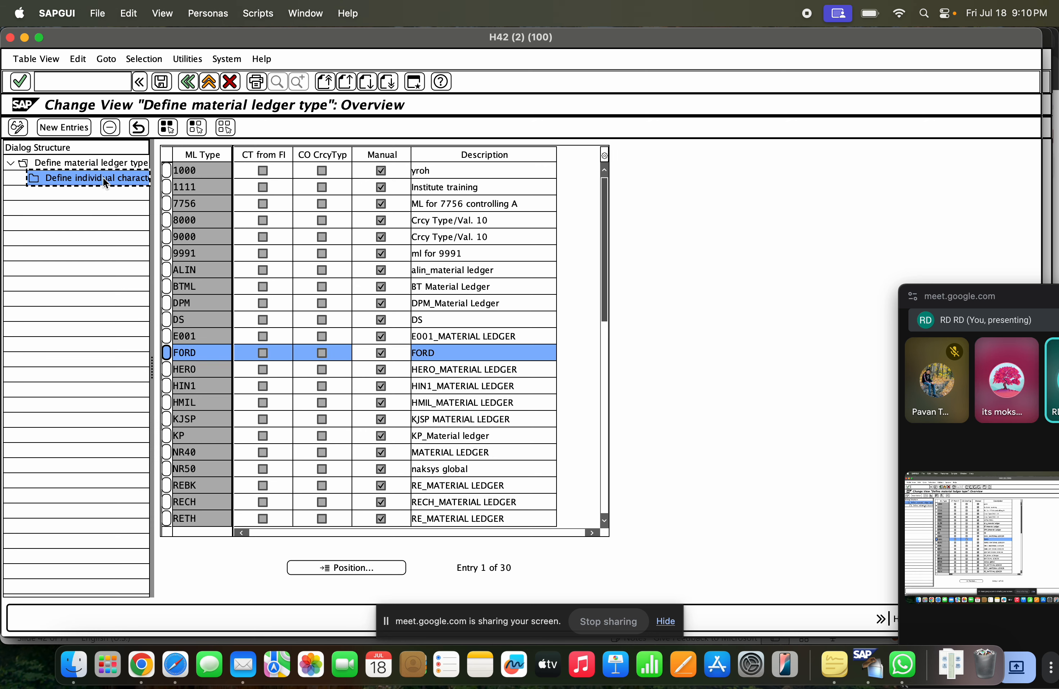
{"action": "left_click", "coordinate": [216, 221]}
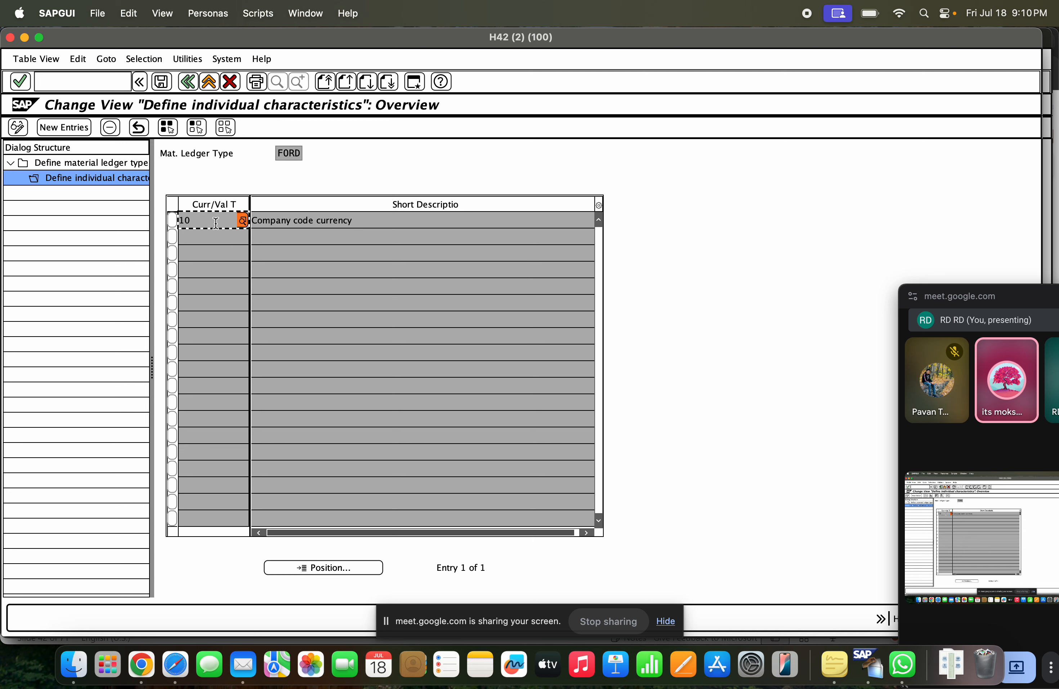
{"action": "left_click", "coordinate": [243, 220]}
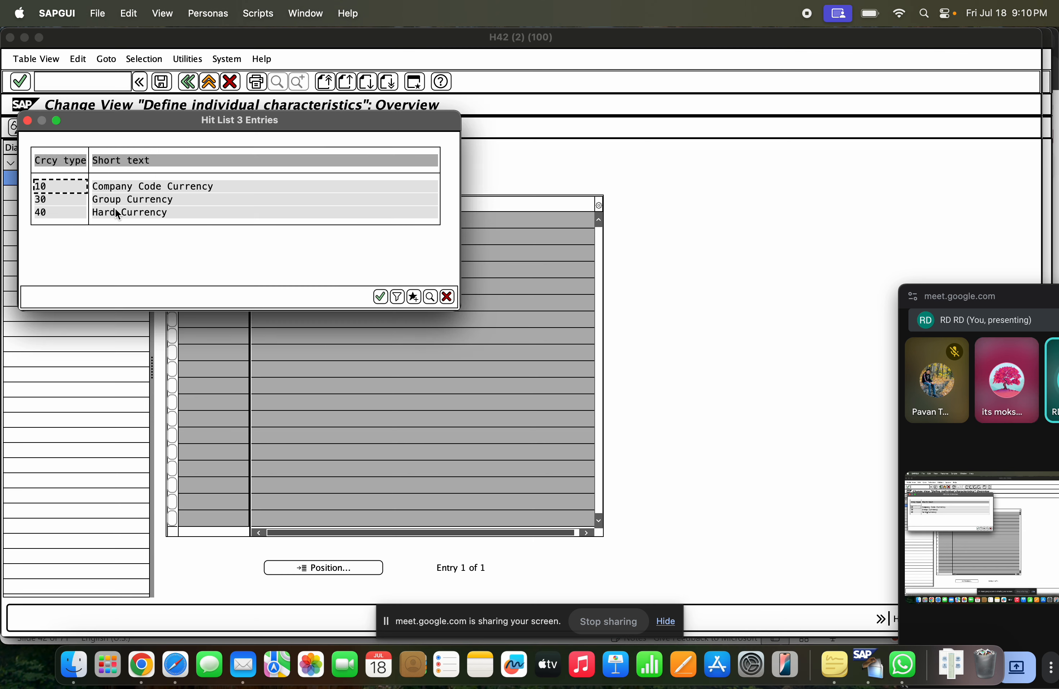
{"action": "left_click", "coordinate": [146, 187]}
{"action": "left_click", "coordinate": [155, 213]}
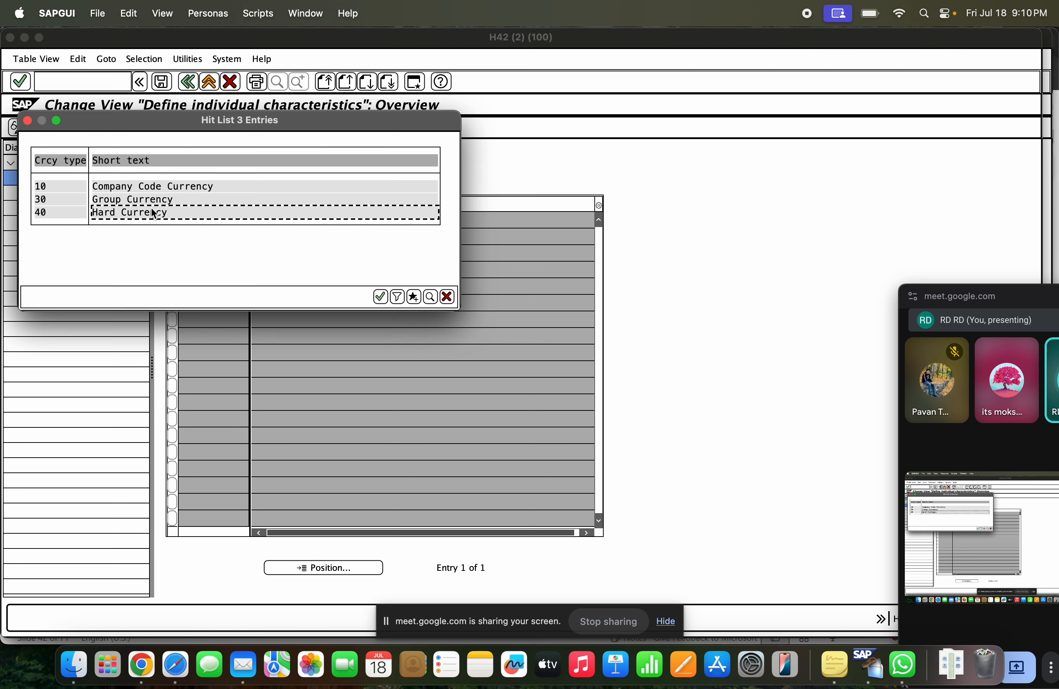
{"action": "left_click", "coordinate": [156, 197]}
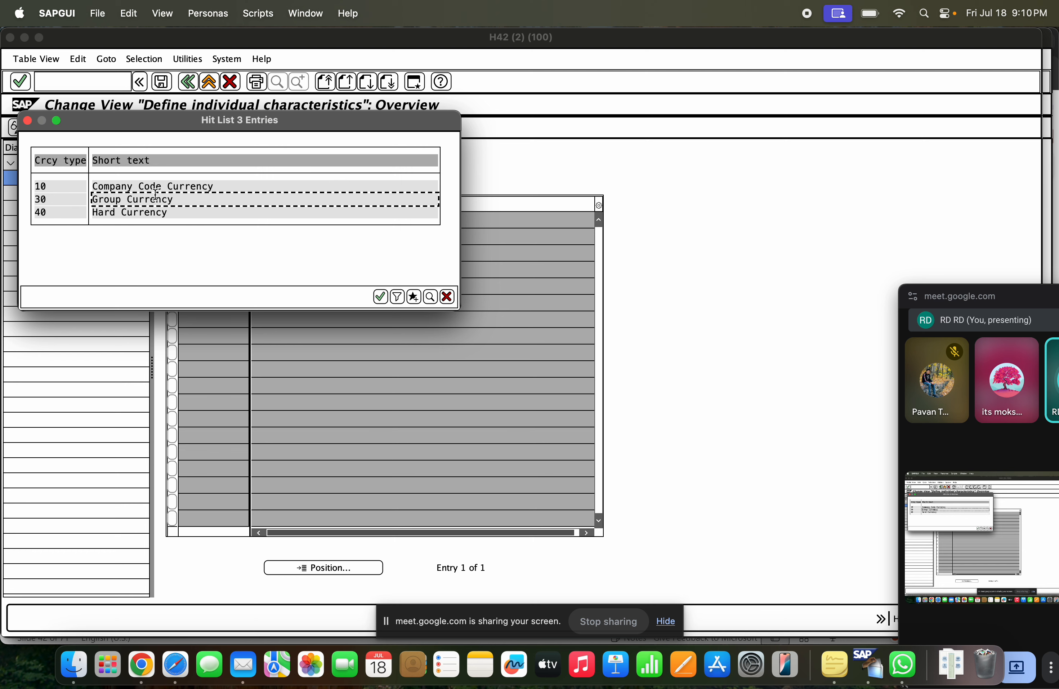
{"action": "left_click", "coordinate": [379, 296]}
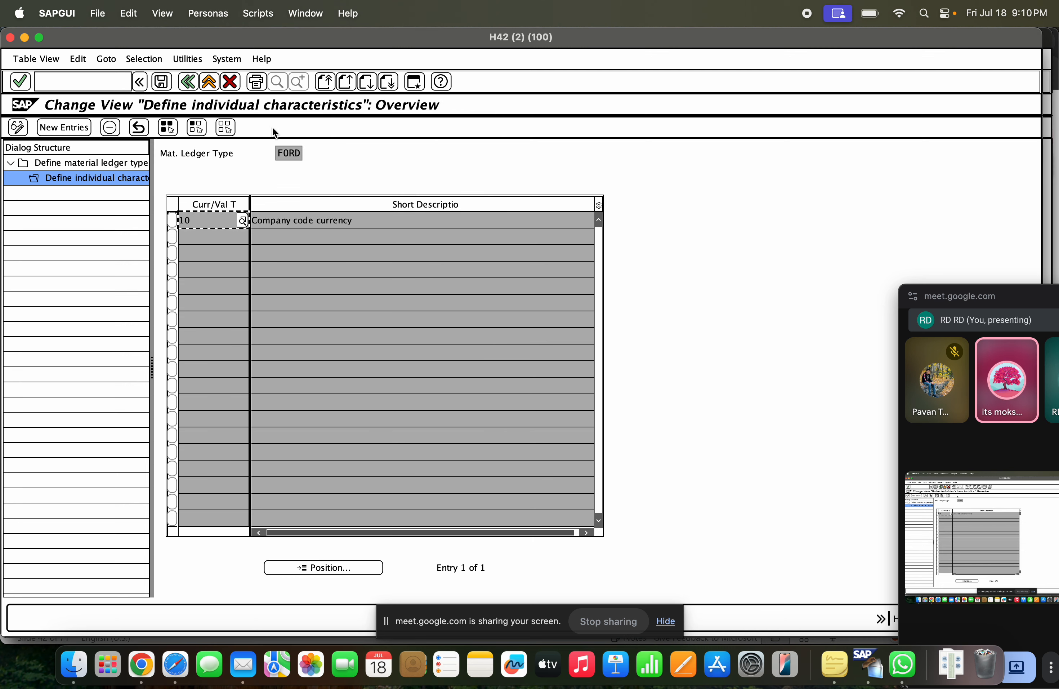
{"action": "left_click", "coordinate": [189, 85]}
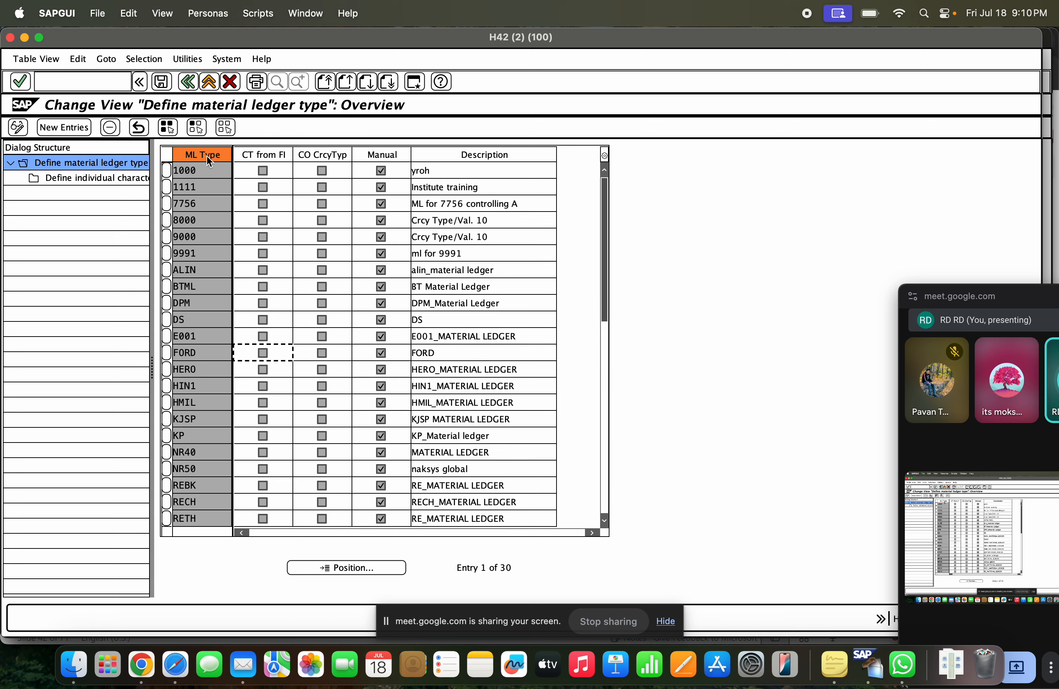
{"action": "left_click", "coordinate": [189, 83]}
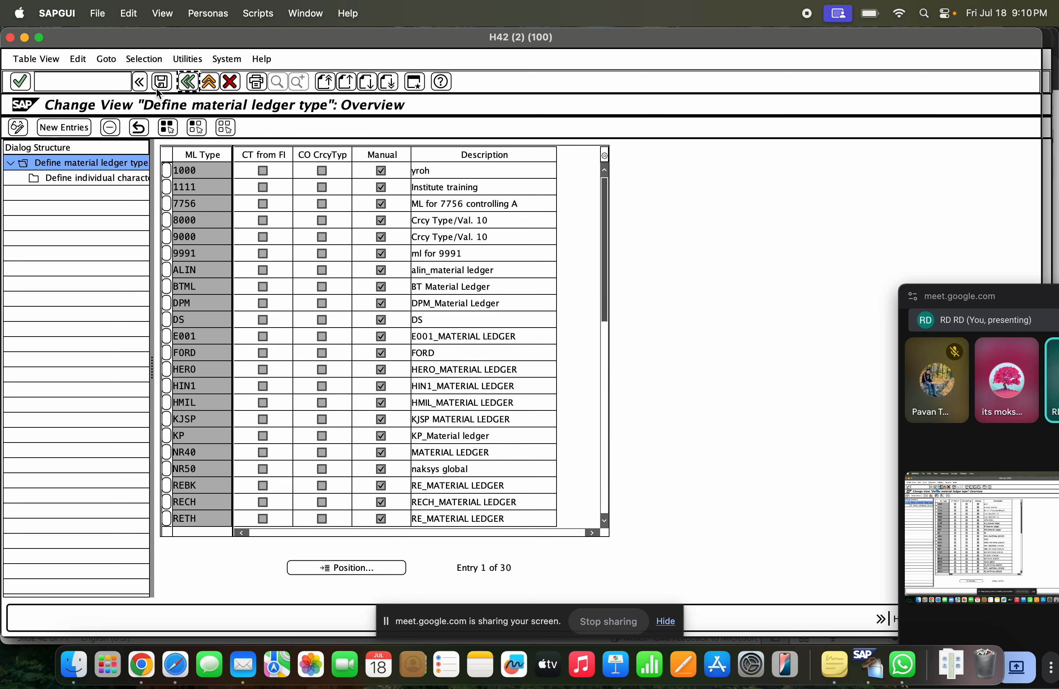
Switch to the presentation in Chrome and read the instructions for assigning a material ledger type to a valuation area
{"action": "key", "text": "super+Tab"}
{"action": "key", "text": "super+Tab"}
{"action": "key", "text": "super+Tab"}
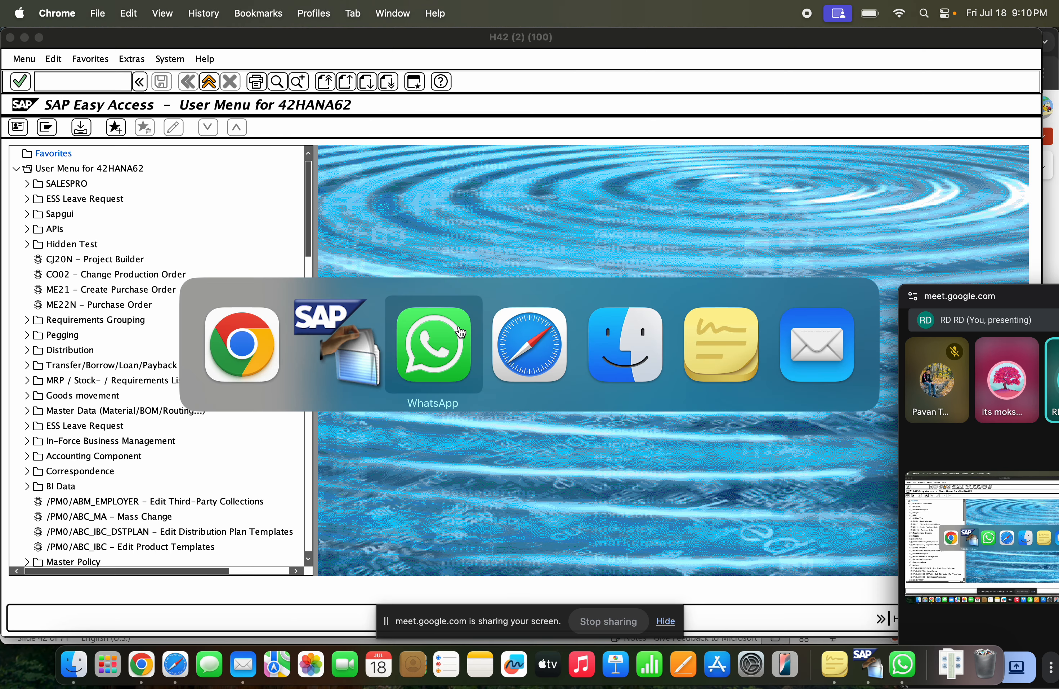
{"action": "key", "text": "super+Tab"}
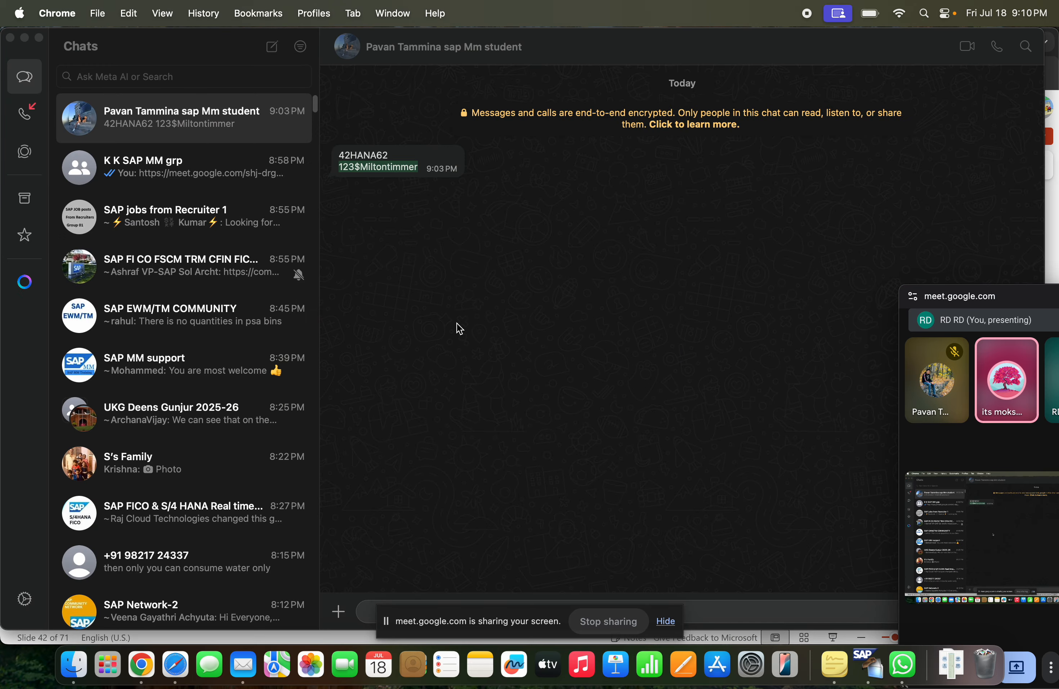
{"action": "key", "text": "super+Tab"}
{"action": "key", "text": "super+Tab"}
{"action": "key", "text": "super+shift+Tab"}
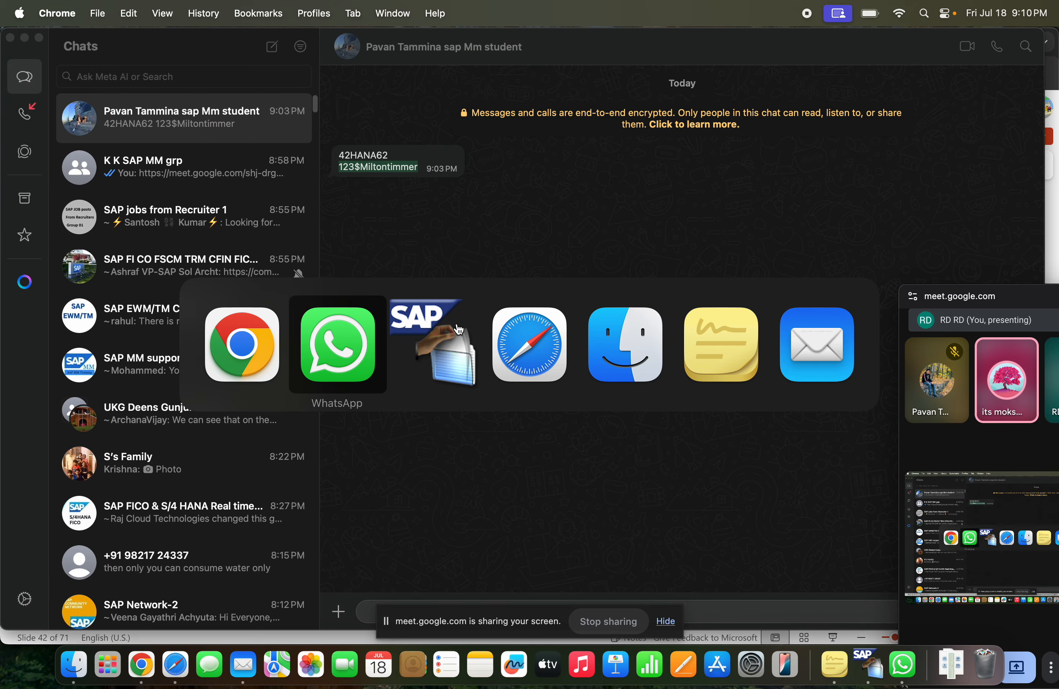
{"action": "key", "text": "super+shift+Tab"}
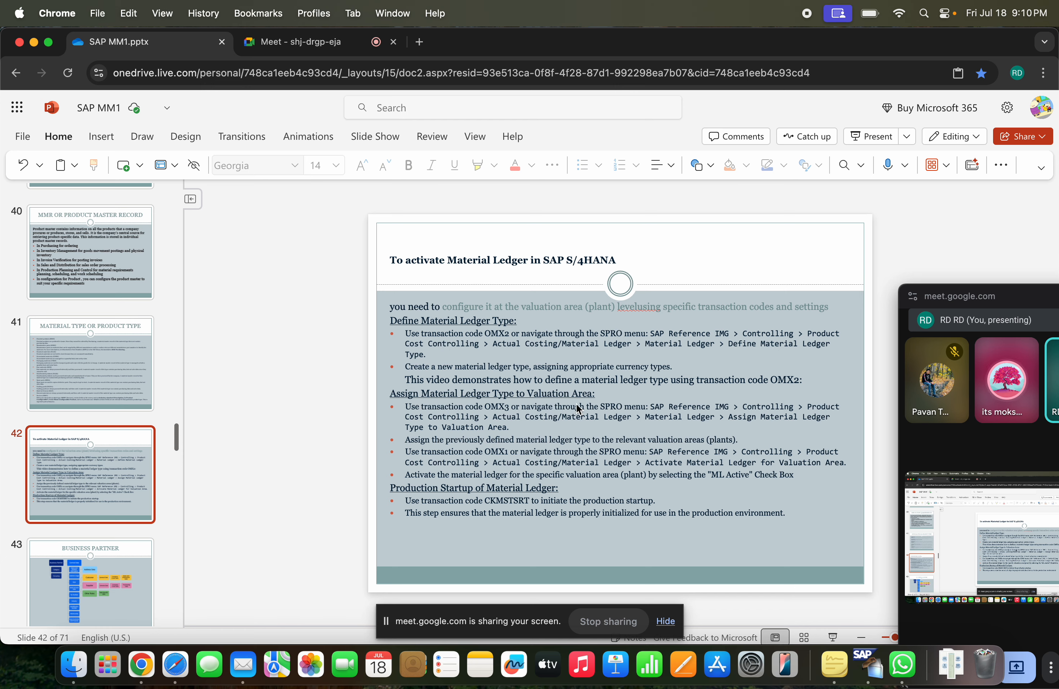
{"action": "key", "text": "super+Tab"}
Switch to SAP and open the assignment of material ledger types to valuation areas with transaction code OMX3
{"action": "key", "text": "super+Tab"}
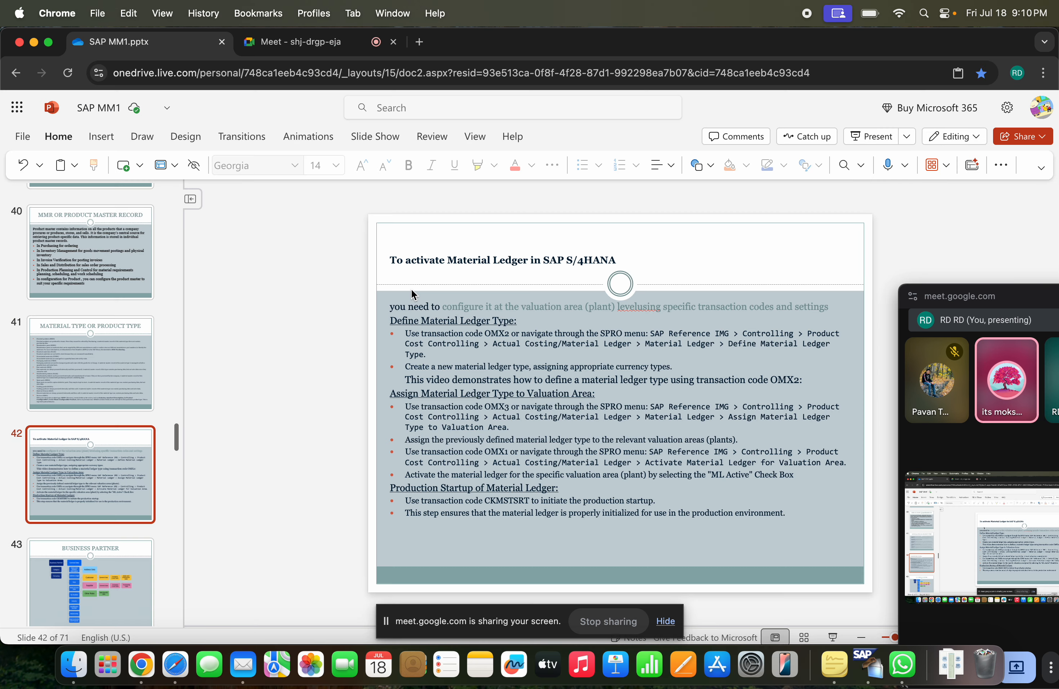
{"action": "key", "text": "super+Tab"}
{"action": "key", "text": "super+Tab"}
{"action": "type", "text": "omx3"}
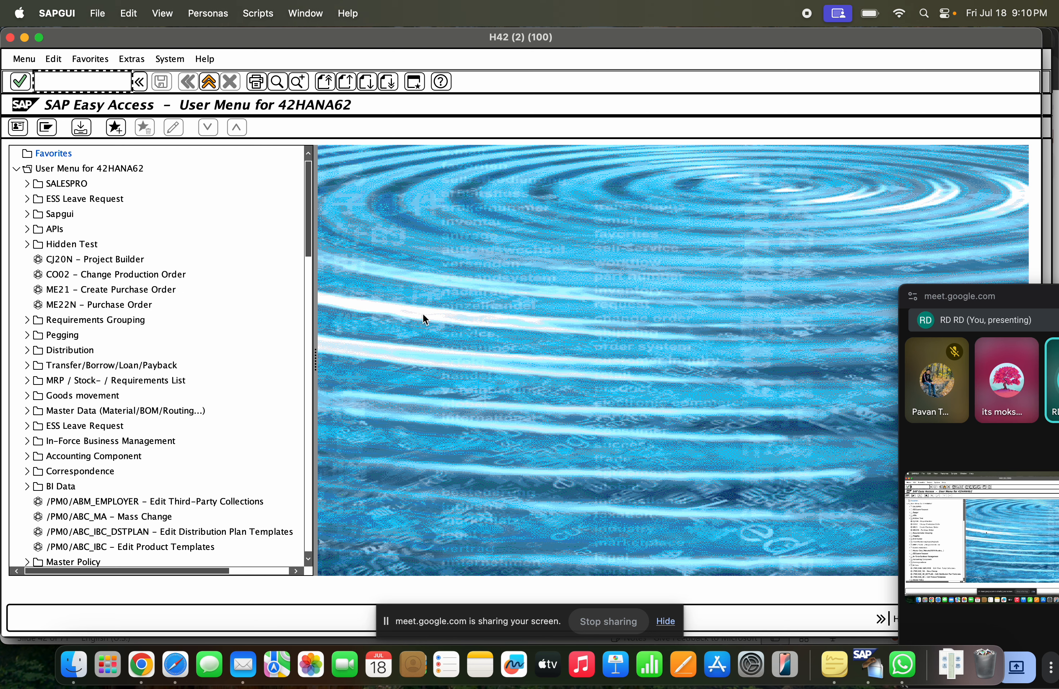
{"action": "key", "text": "Return"}
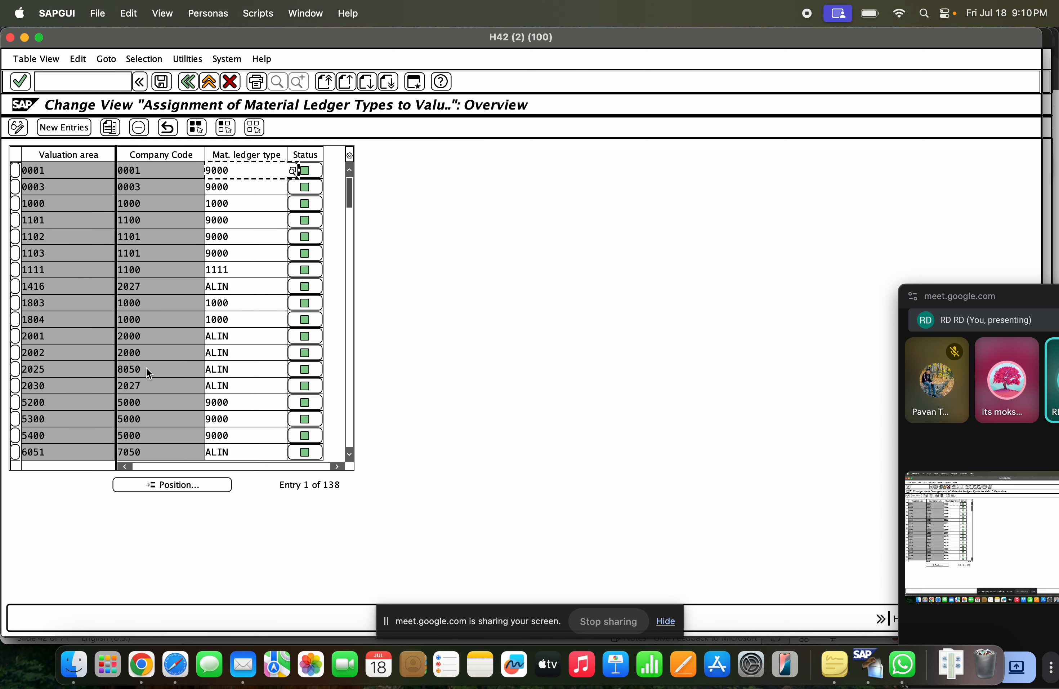
{"action": "left_click", "coordinate": [185, 484]}
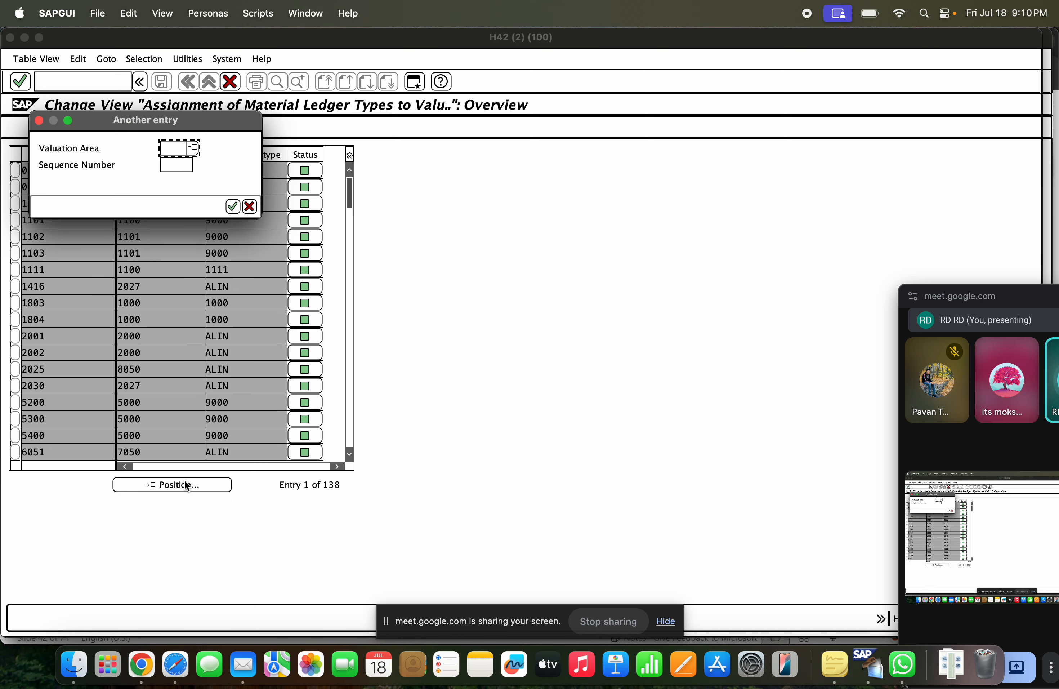
{"action": "key", "text": "Down"}
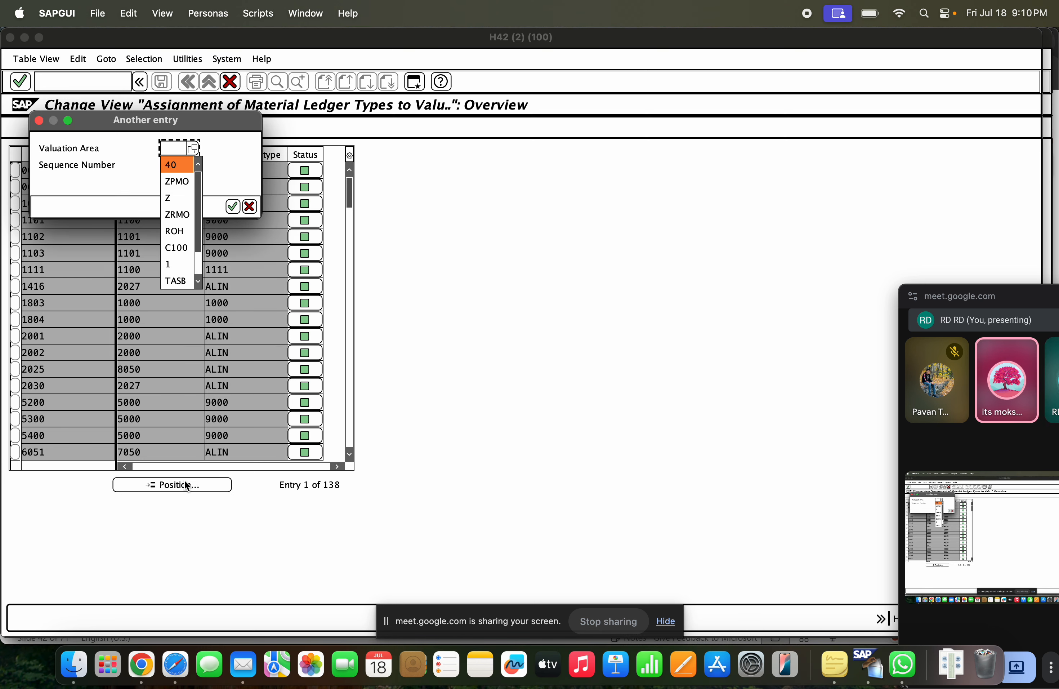
{"action": "key", "text": "super+Tab"}
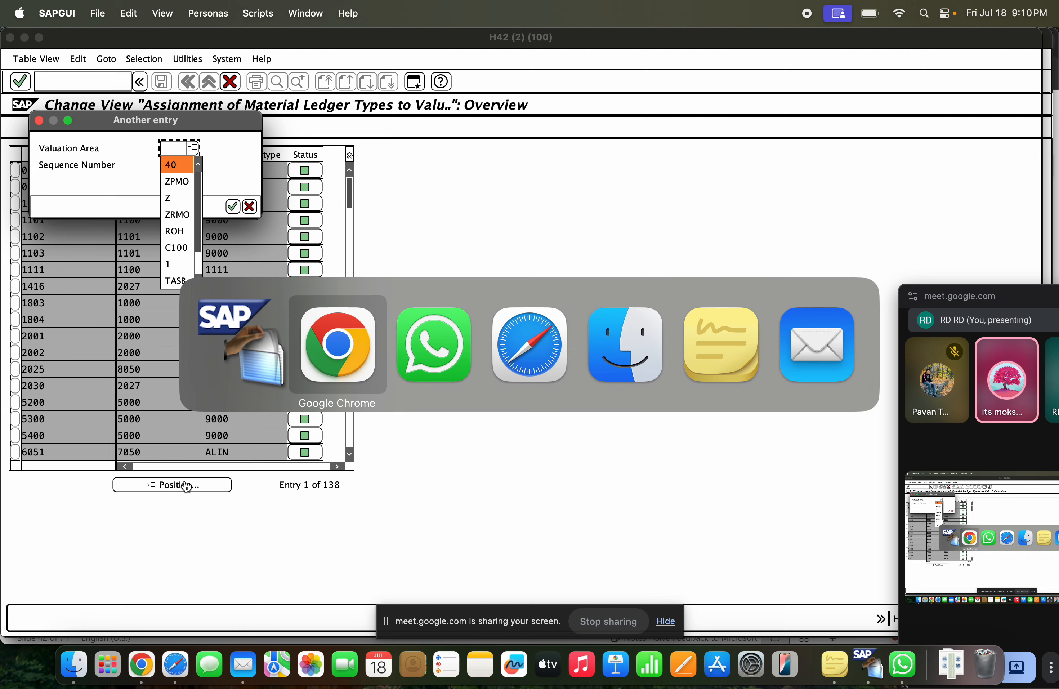
{"action": "key", "text": "super+Tab"}
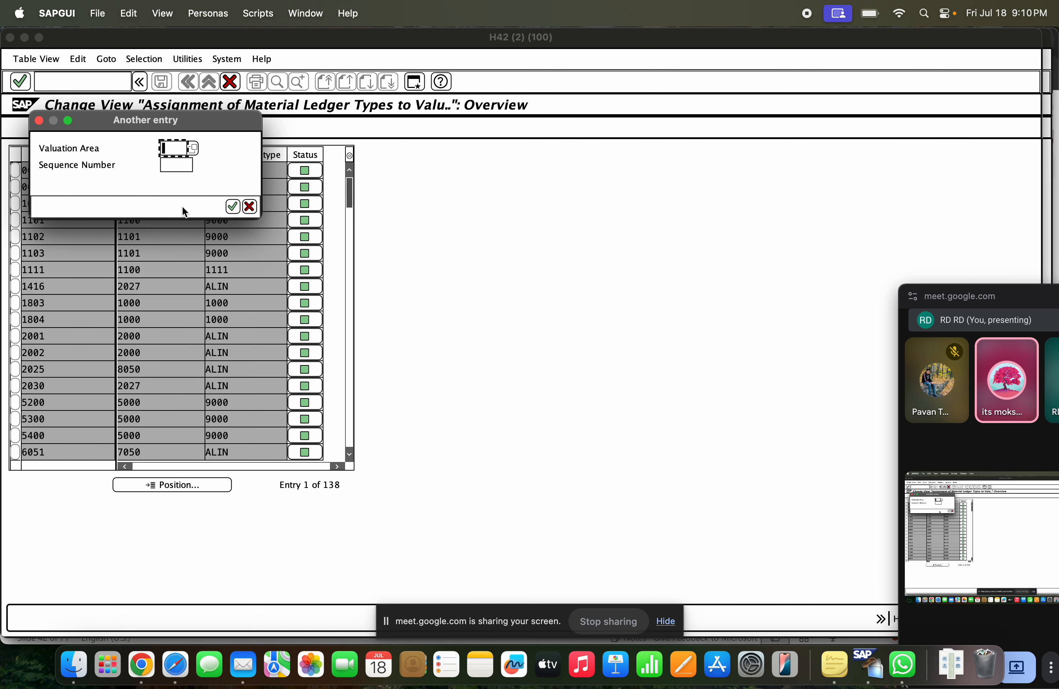
{"action": "key", "text": "Down"}
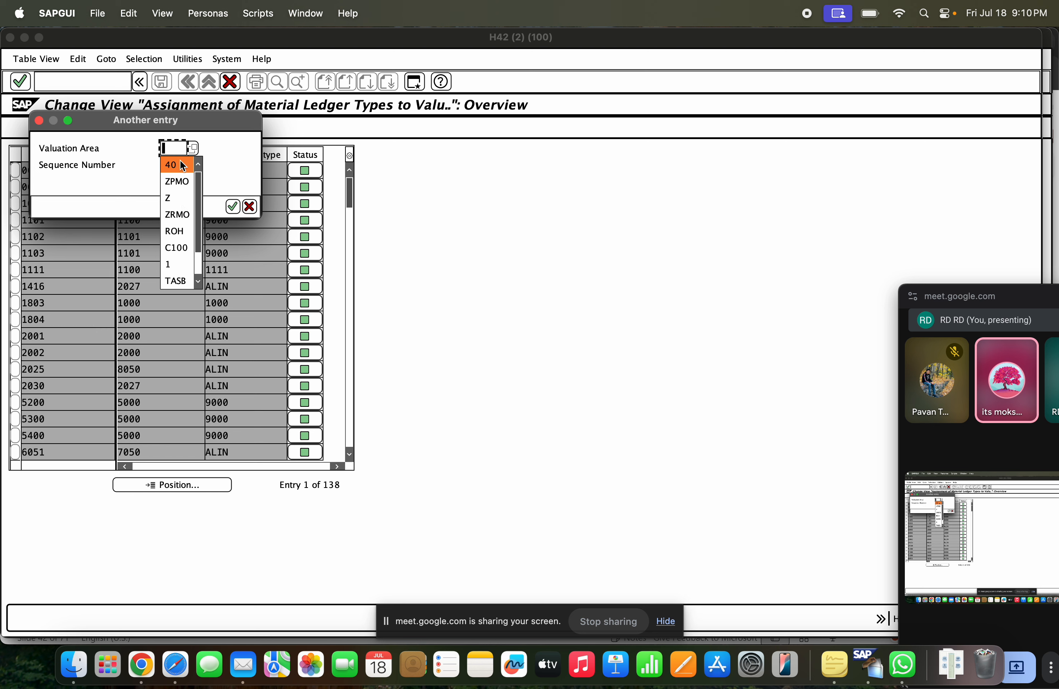
{"action": "left_click", "coordinate": [186, 148]}
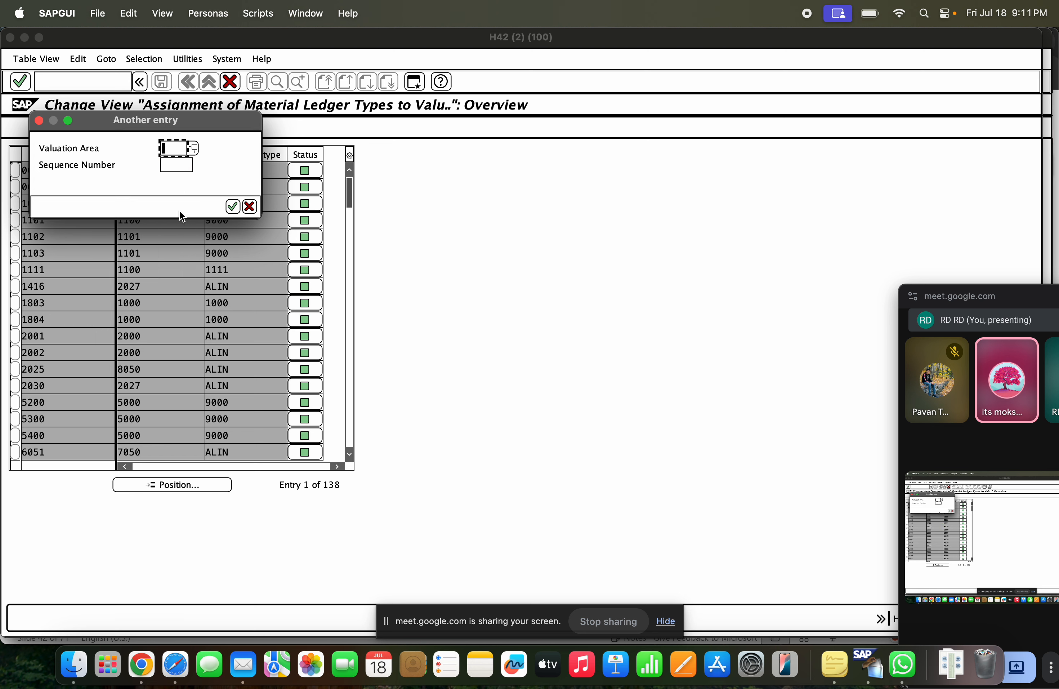
{"action": "left_click", "coordinate": [249, 207]}
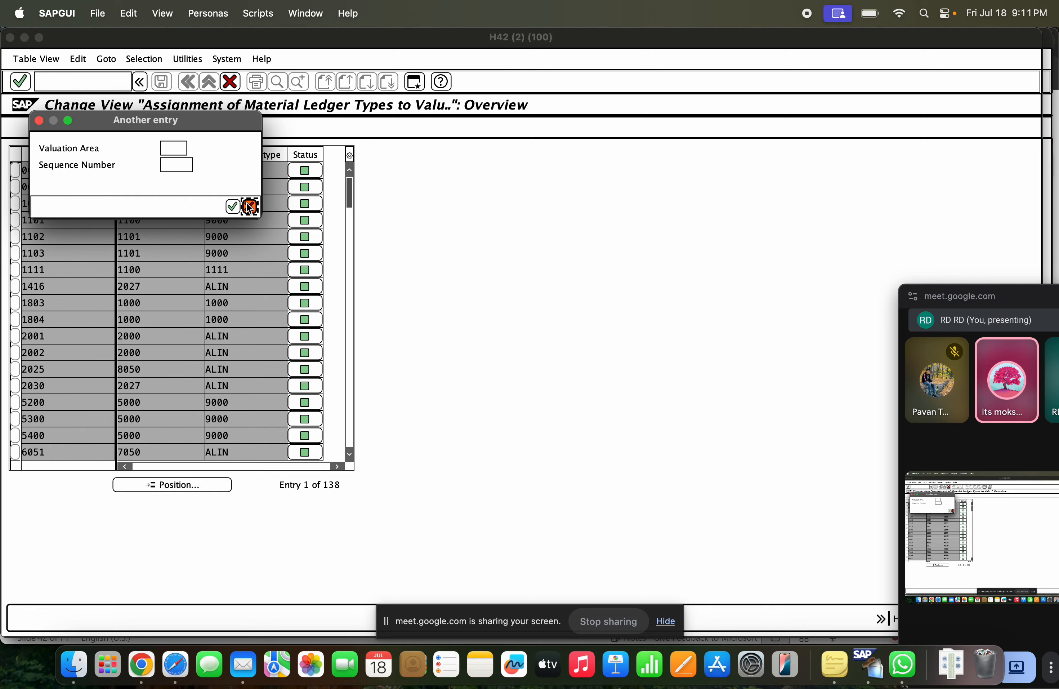
Minimize the material ledger assignment window to bring up the Create Material session
{"action": "left_click", "coordinate": [25, 38]}
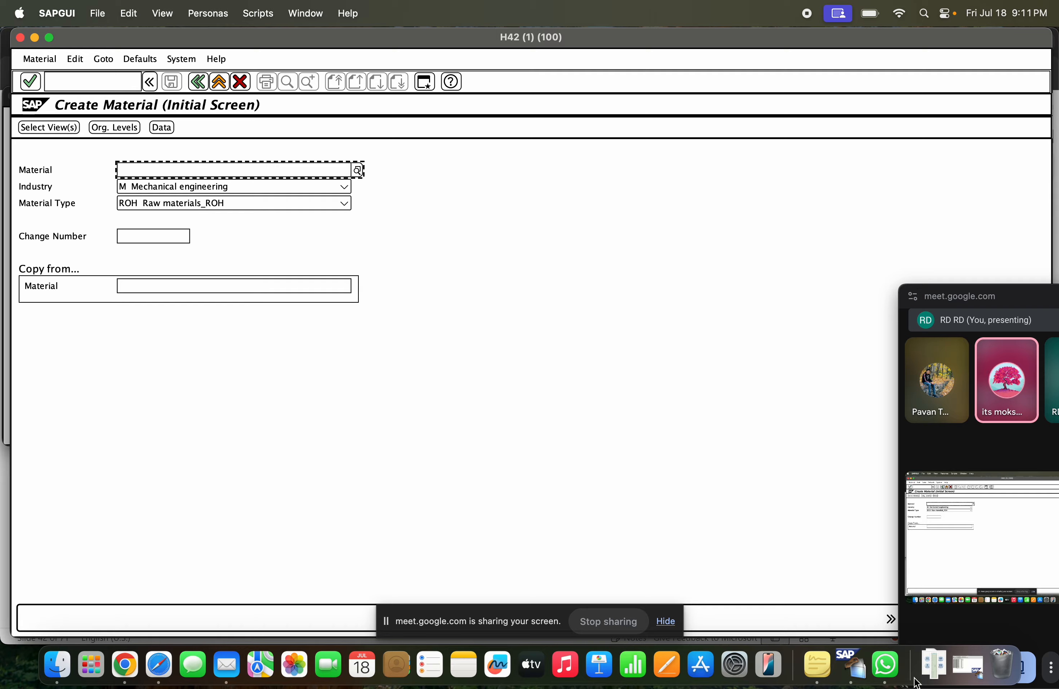
Restore the minimized material ledger assignment window and position the list at valuation area GCEM
{"action": "left_click", "coordinate": [968, 665]}
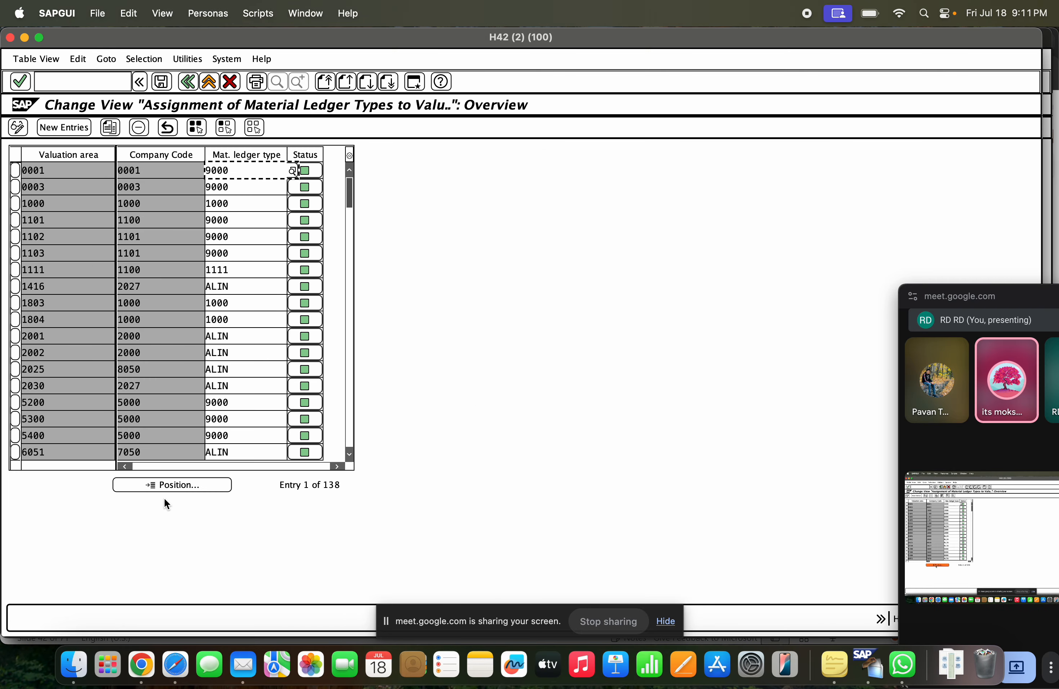
{"action": "left_click", "coordinate": [169, 487]}
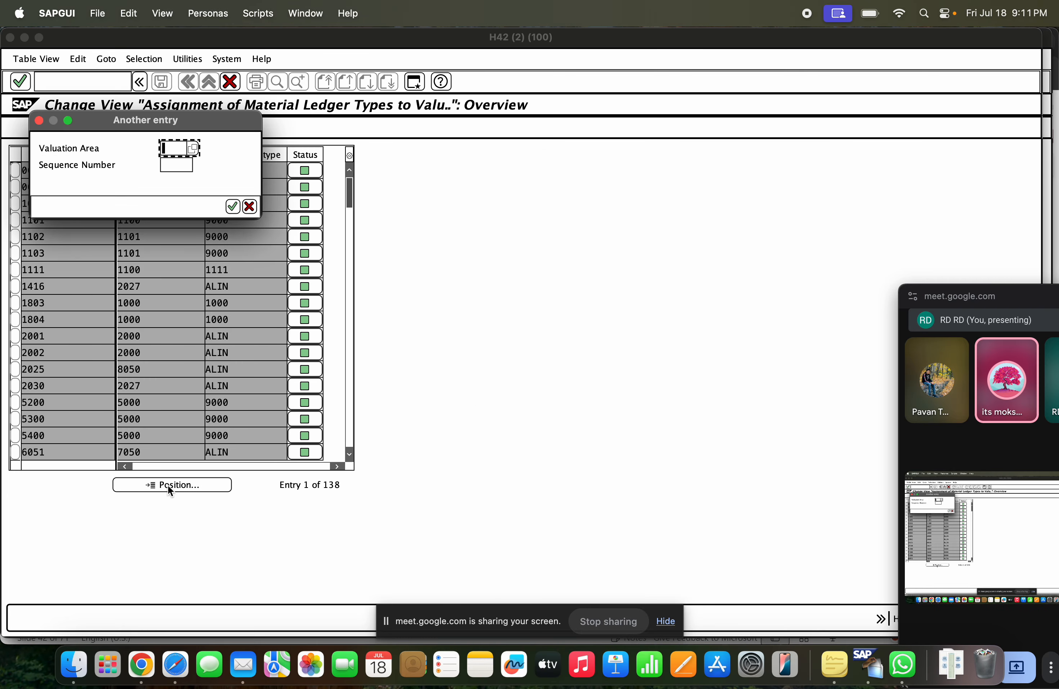
{"action": "type", "text": "GCEM"}
{"action": "left_click", "coordinate": [232, 206]}
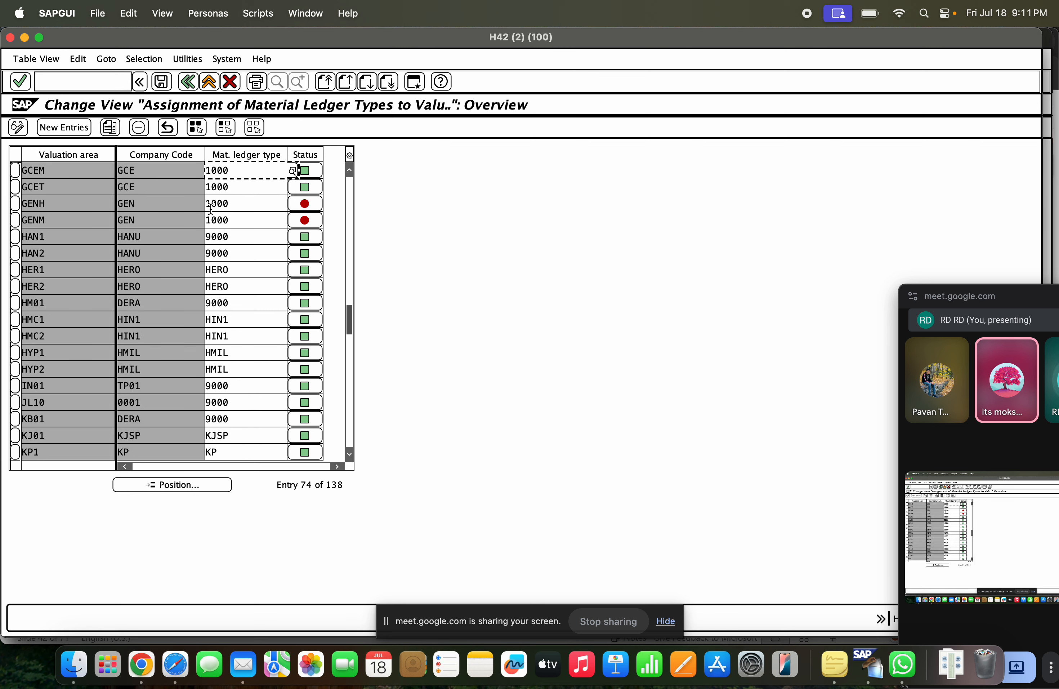
Review the company code and material ledger type assigned to valuation area GCEM, and leave the assignment transaction
{"action": "left_click", "coordinate": [96, 171]}
{"action": "left_click", "coordinate": [148, 170]}
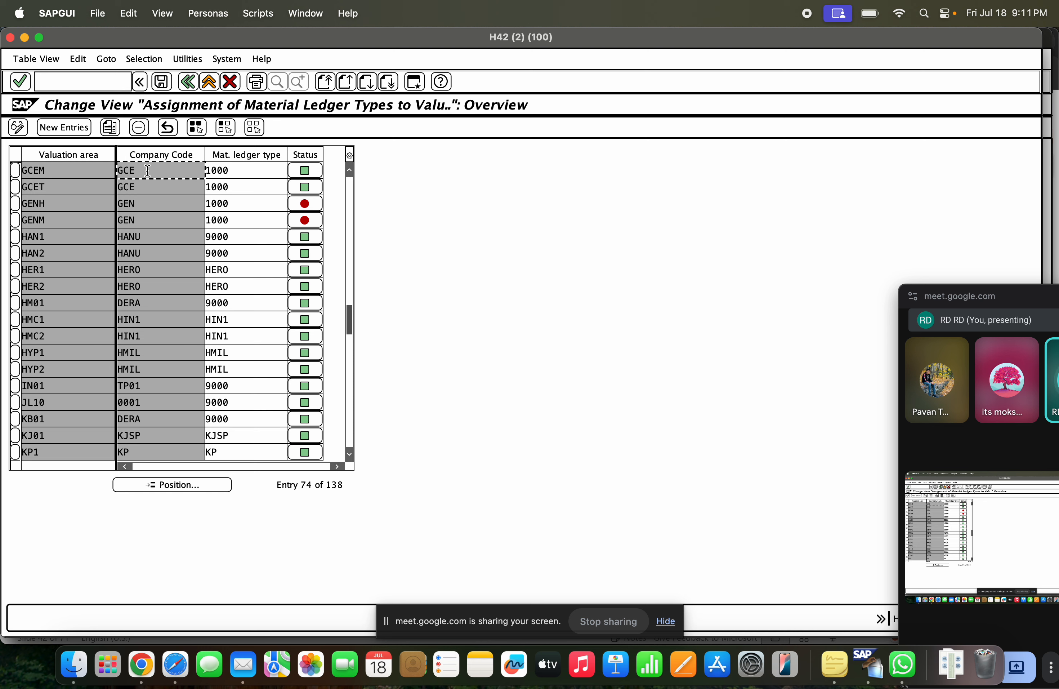
{"action": "left_click_drag", "start_coordinate": [250, 172], "coordinate": [180, 172]}
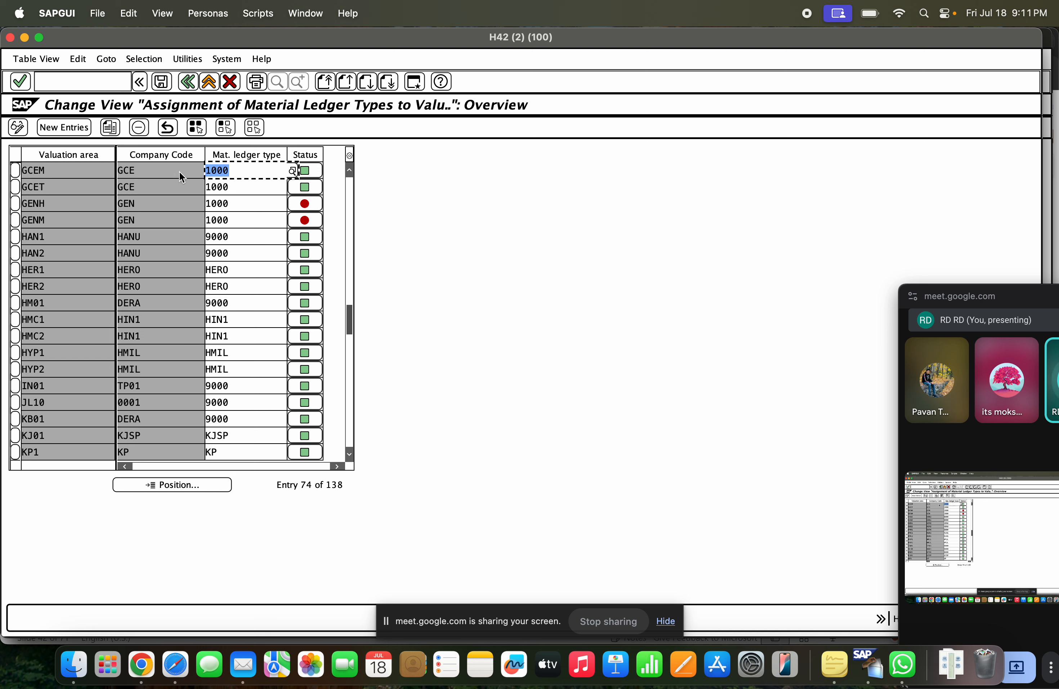
{"action": "left_click", "coordinate": [233, 168]}
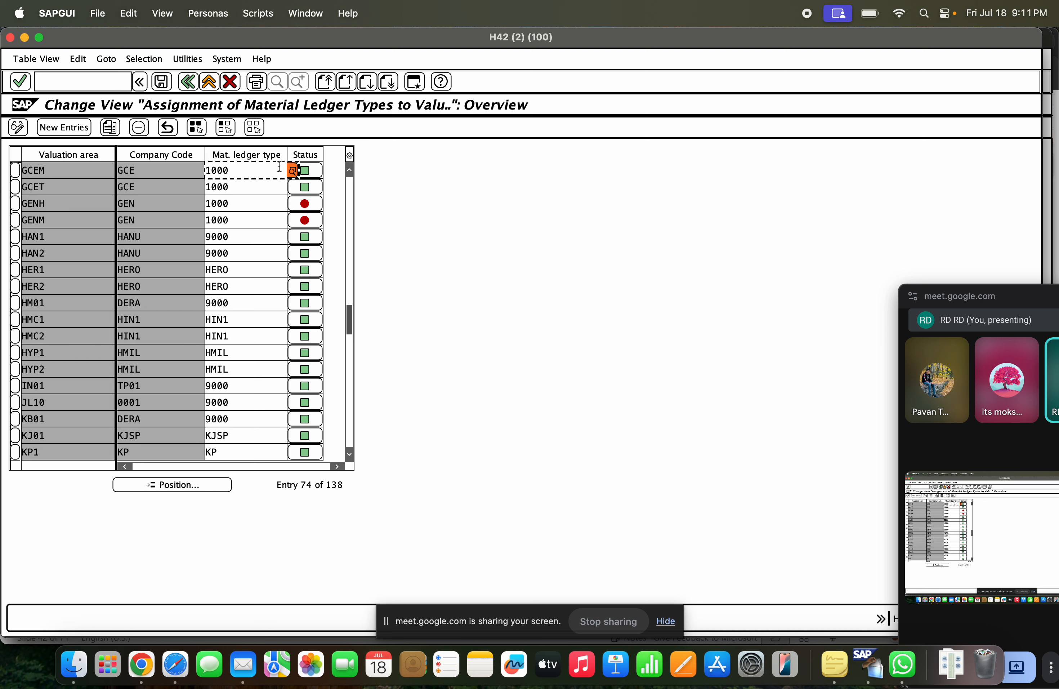
{"action": "left_click_drag", "start_coordinate": [235, 171], "coordinate": [207, 174]}
{"action": "left_click", "coordinate": [234, 173]}
{"action": "left_click_drag", "start_coordinate": [230, 170], "coordinate": [209, 170]}
{"action": "left_click", "coordinate": [226, 172]}
{"action": "left_click", "coordinate": [181, 172]}
{"action": "left_click", "coordinate": [245, 172]}
{"action": "left_click", "coordinate": [189, 82]}
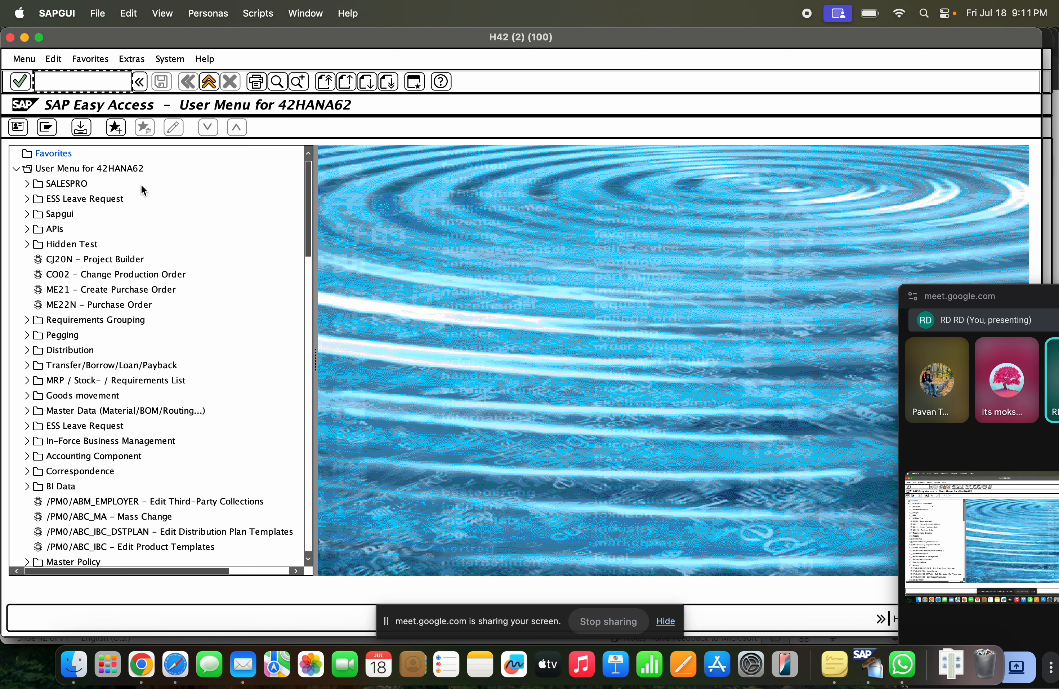
Open the activation of the material ledger with transaction code OMX1 and position the list at valuation area GCEM
{"action": "type", "text": "omx1"}
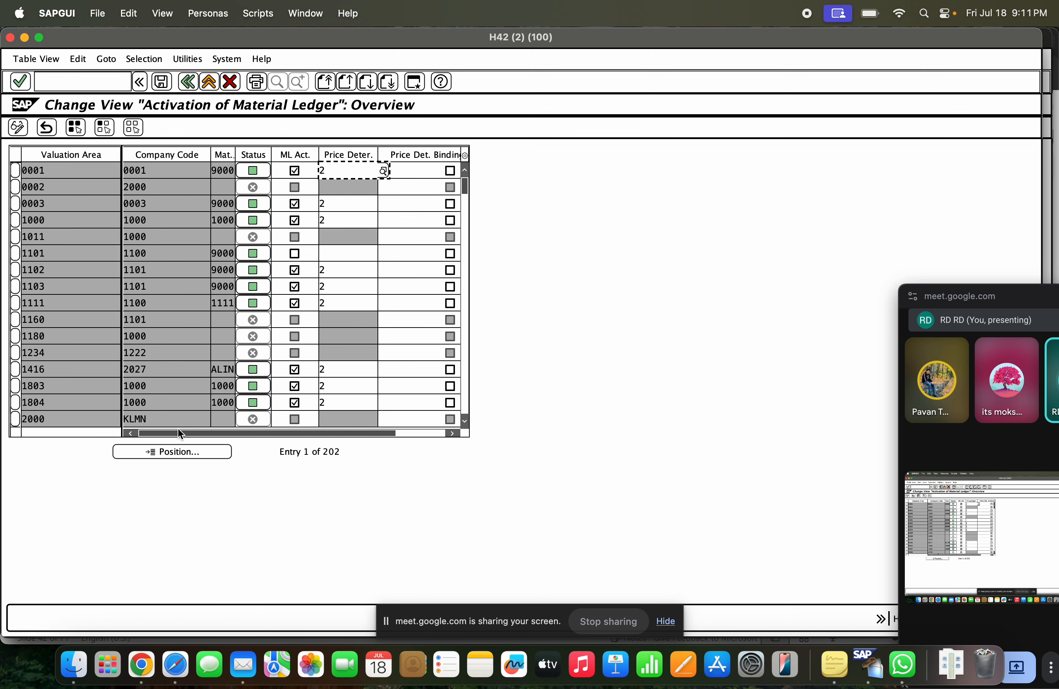
{"action": "left_click", "coordinate": [186, 452]}
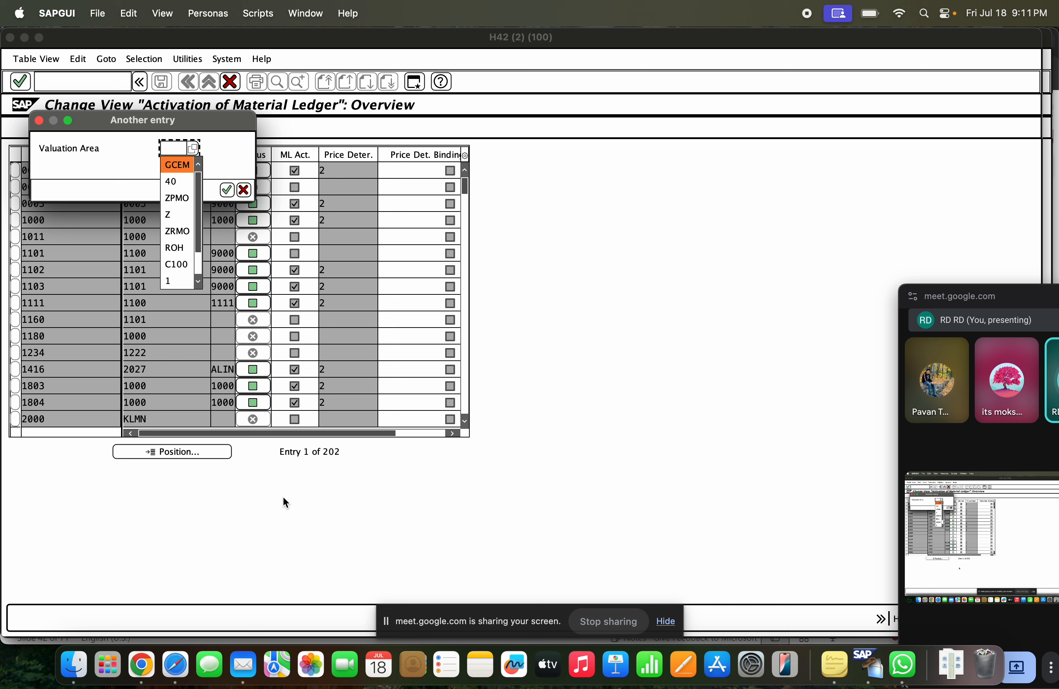
{"action": "left_click", "coordinate": [178, 165]}
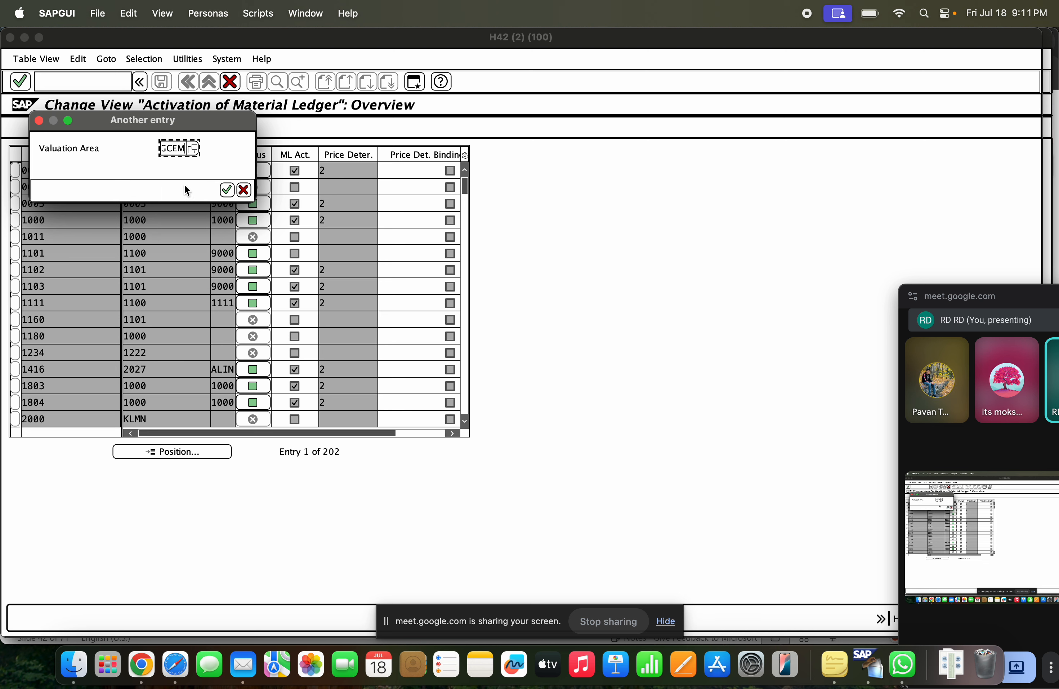
{"action": "left_click", "coordinate": [226, 190]}
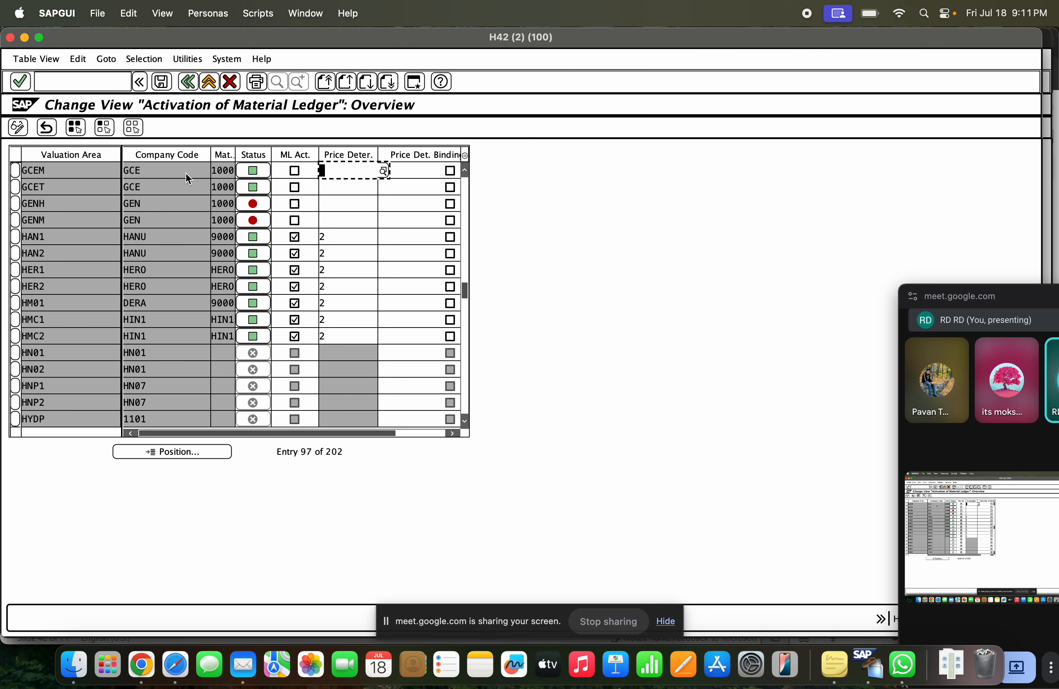
Activate the material ledger for valuation area GCEM with price determination 2, Transaction-Based
{"action": "left_click", "coordinate": [295, 170]}
{"action": "left_click", "coordinate": [375, 170]}
{"action": "left_click", "coordinate": [383, 171]}
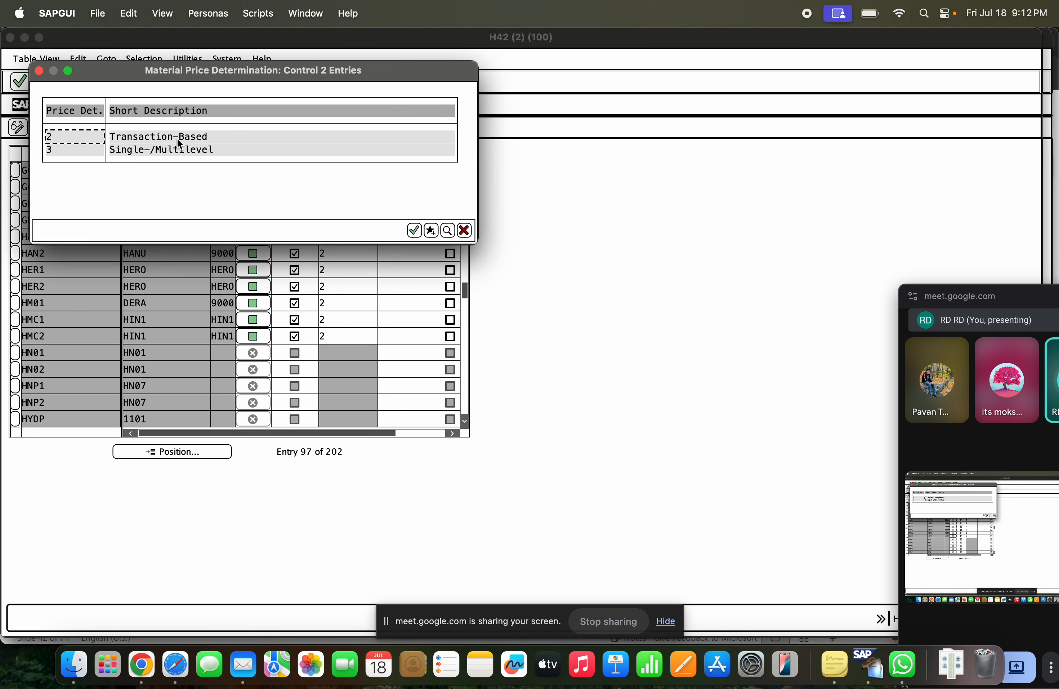
{"action": "left_click", "coordinate": [179, 136]}
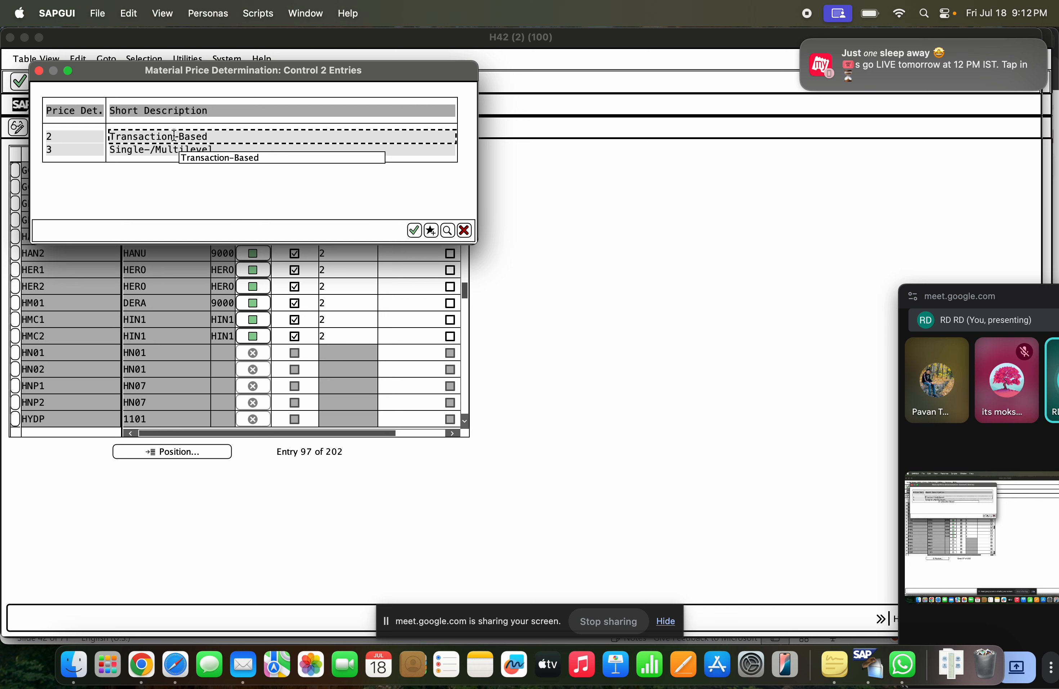
{"action": "double_click", "coordinate": [144, 137]}
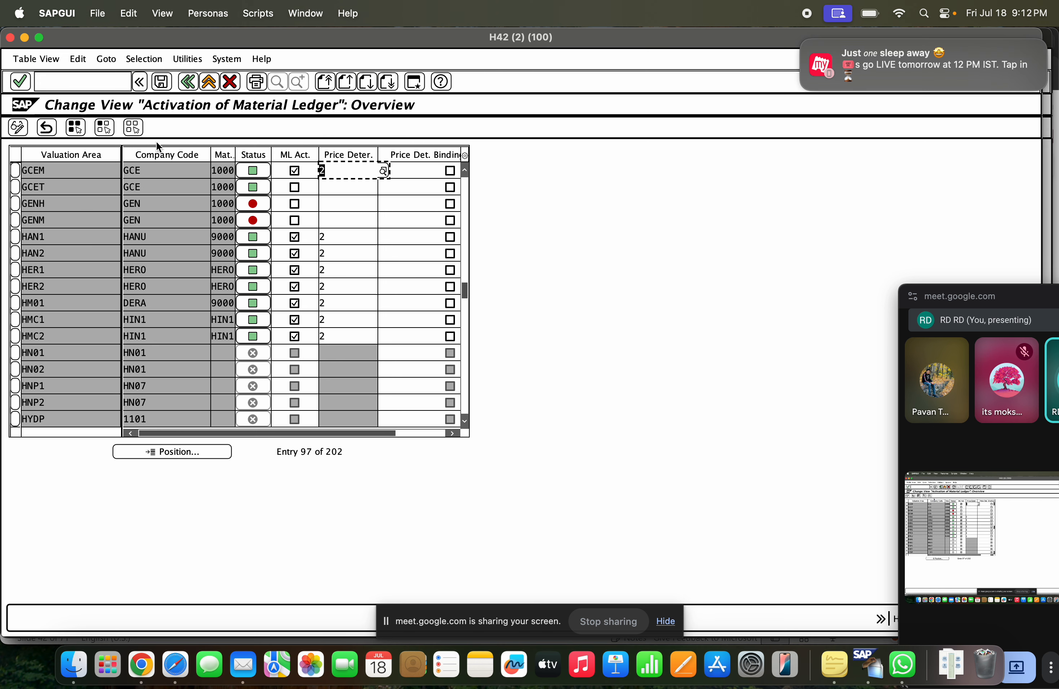
{"action": "left_click", "coordinate": [341, 174]}
Save the material ledger activation, acknowledge the information message, and return to the SAP Easy Access screen
{"action": "left_click", "coordinate": [162, 81]}
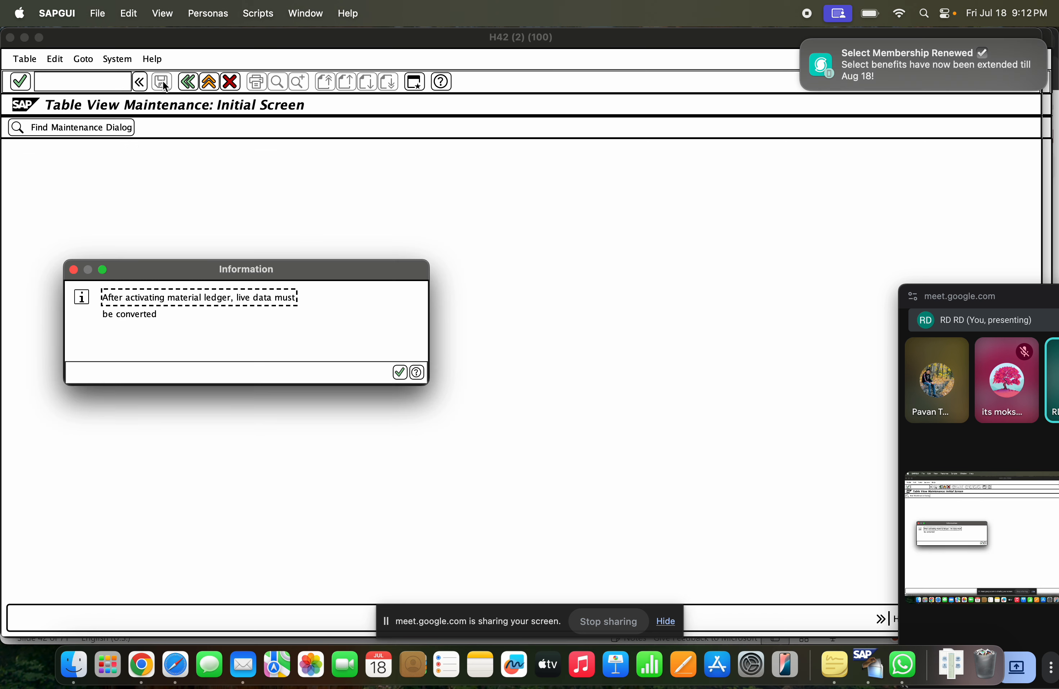
{"action": "left_click", "coordinate": [399, 372]}
{"action": "left_click", "coordinate": [291, 190]}
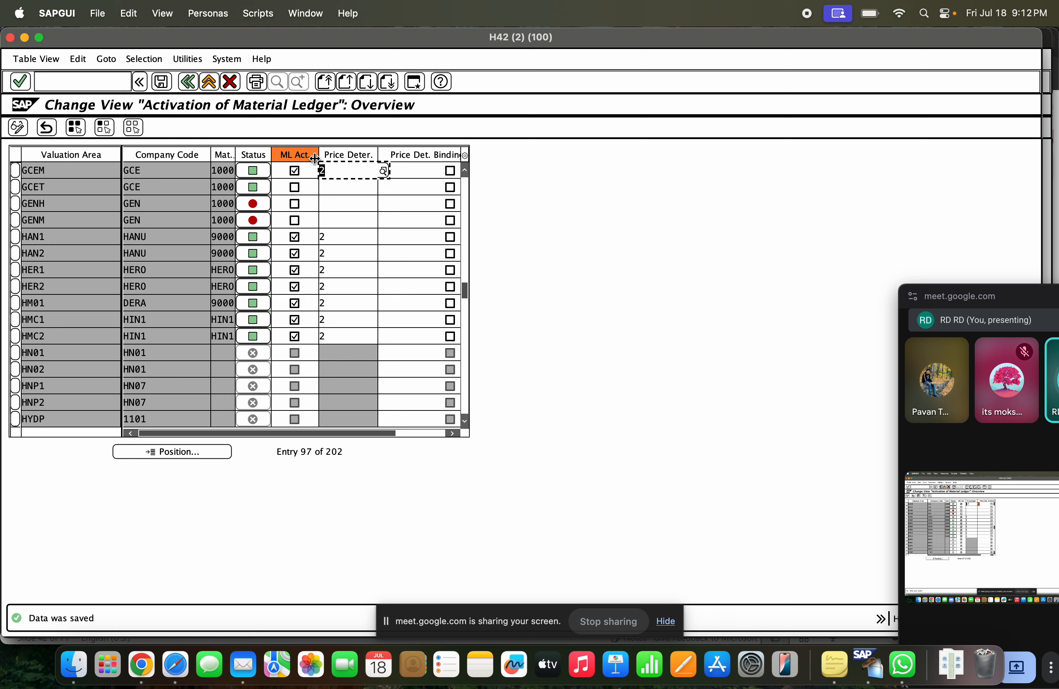
{"action": "left_click", "coordinate": [193, 82]}
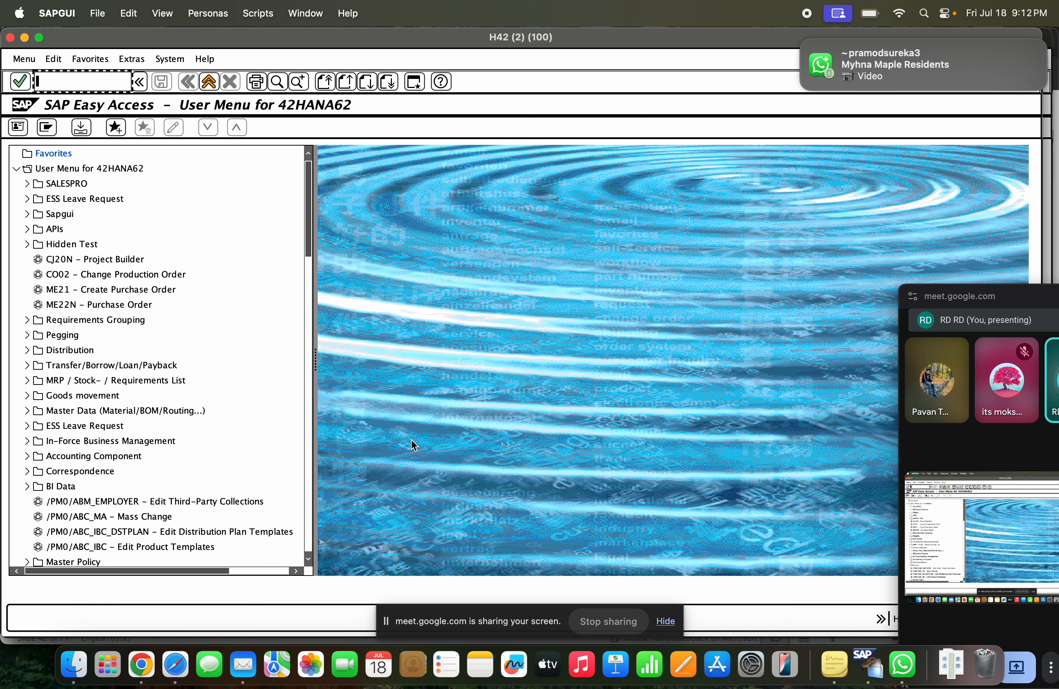
Switch to the presentation in Chrome showing the instructions for activating the material ledger
{"action": "key", "text": "super+Tab"}
{"action": "key", "text": "super+shift+Tab"}
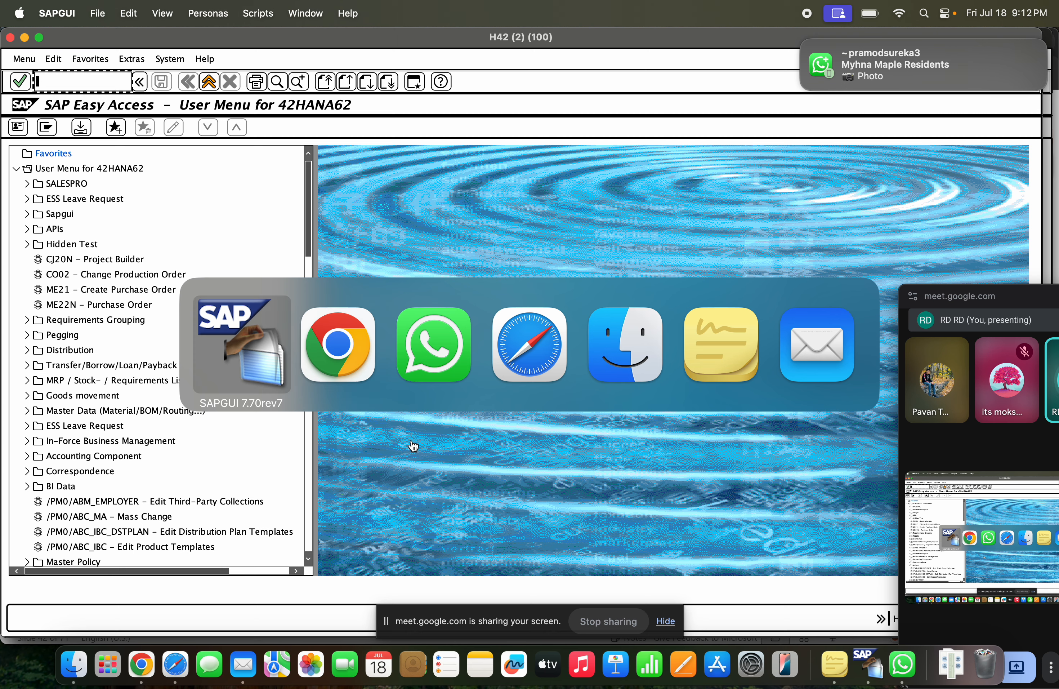
{"action": "left_click", "coordinate": [152, 657]}
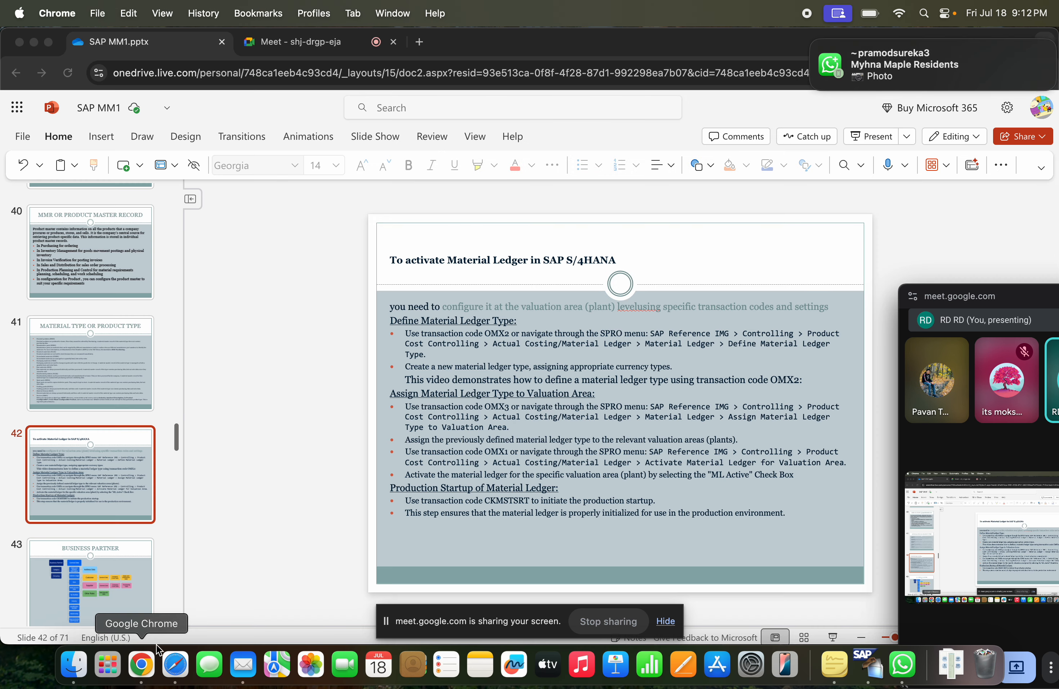
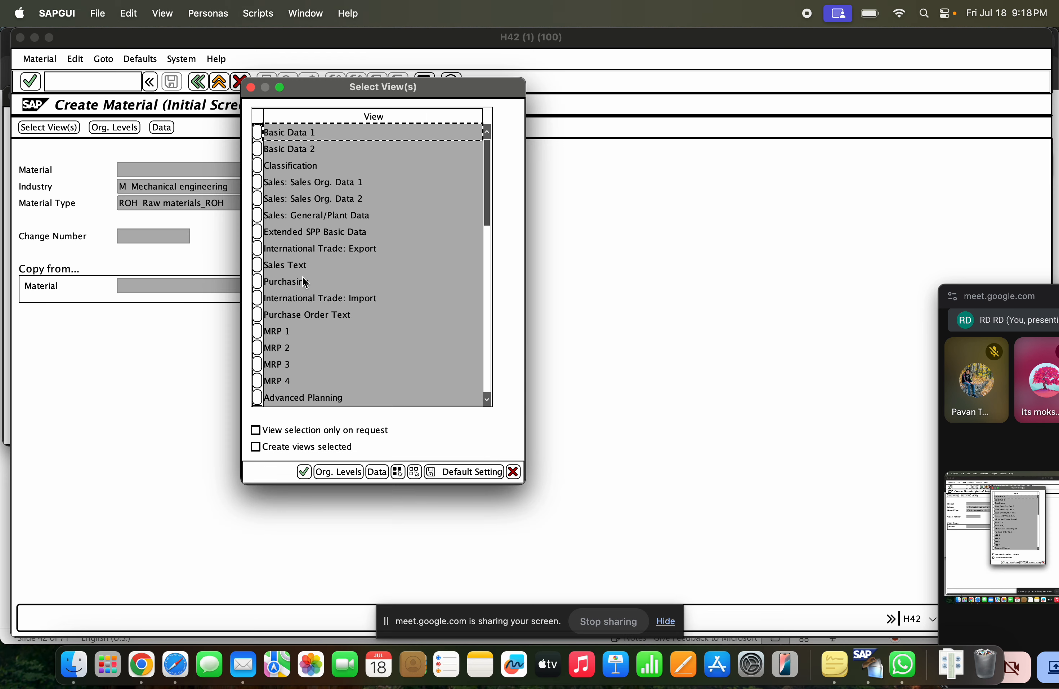
Try to start creating the raw material with the Purchasing view for plant GCET, and return to the SAP Easy Access screen
{"action": "left_click", "coordinate": [259, 282]}
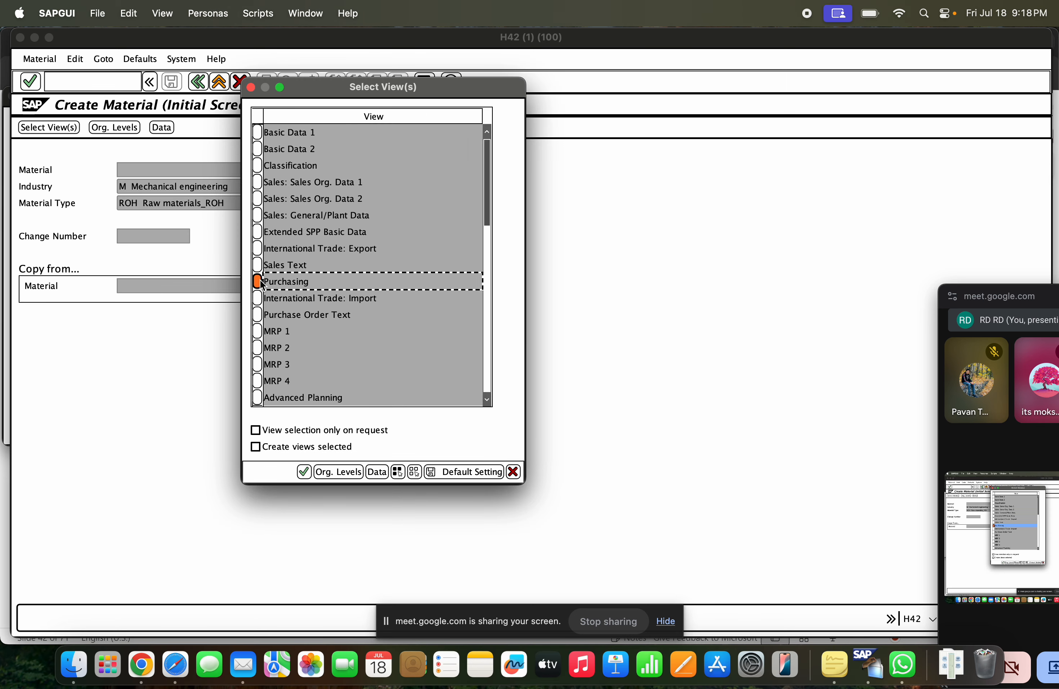
{"action": "key", "text": "Return"}
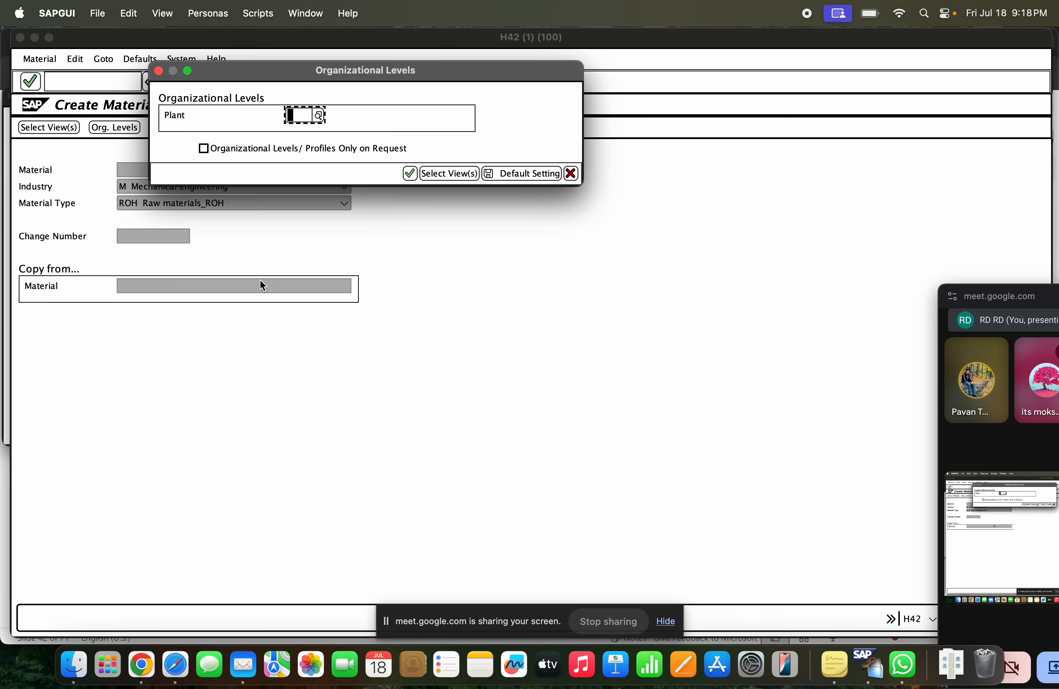
{"action": "key", "text": "Down"}
{"action": "type", "text": "ge"}
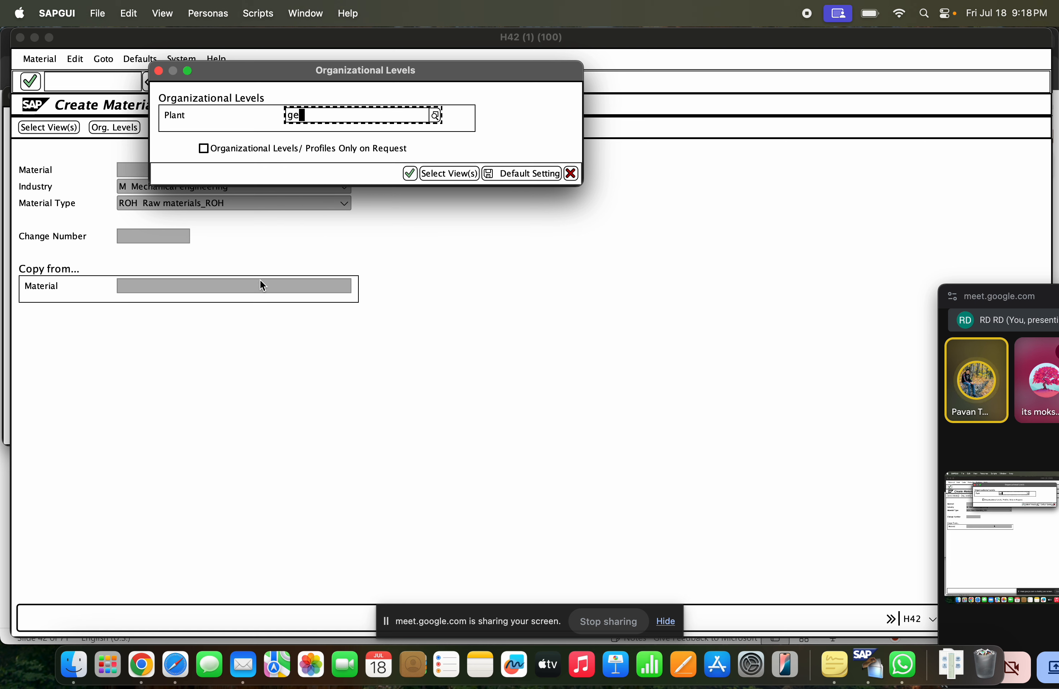
{"action": "key", "text": "BackSpace"}
{"action": "type", "text": "ce"}
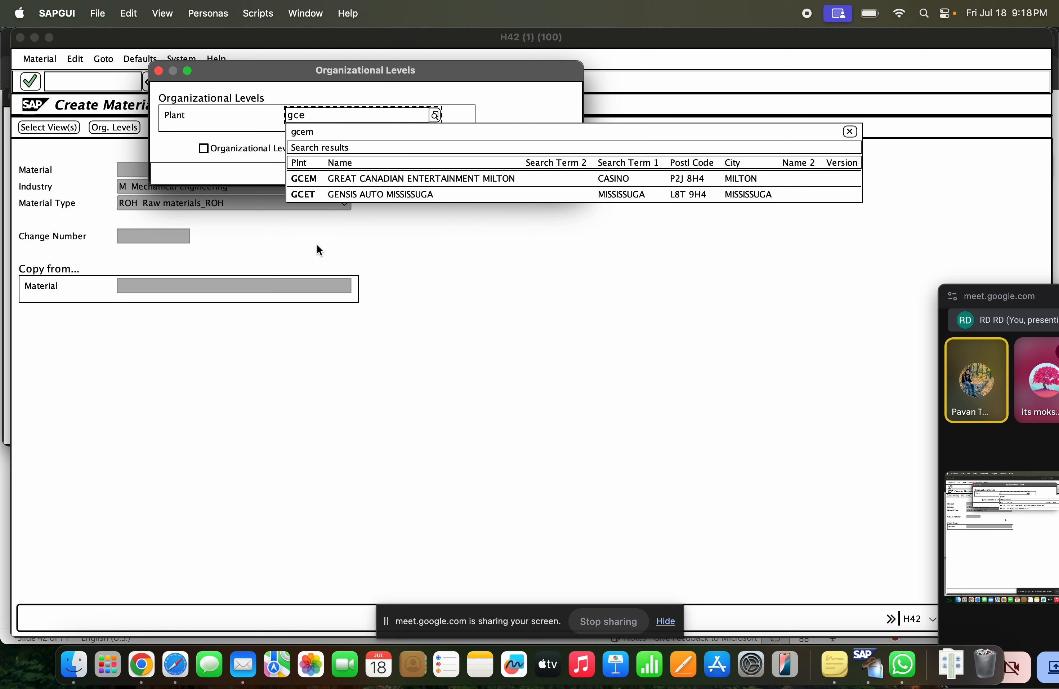
{"action": "left_click", "coordinate": [316, 195]}
{"action": "left_click", "coordinate": [410, 174]}
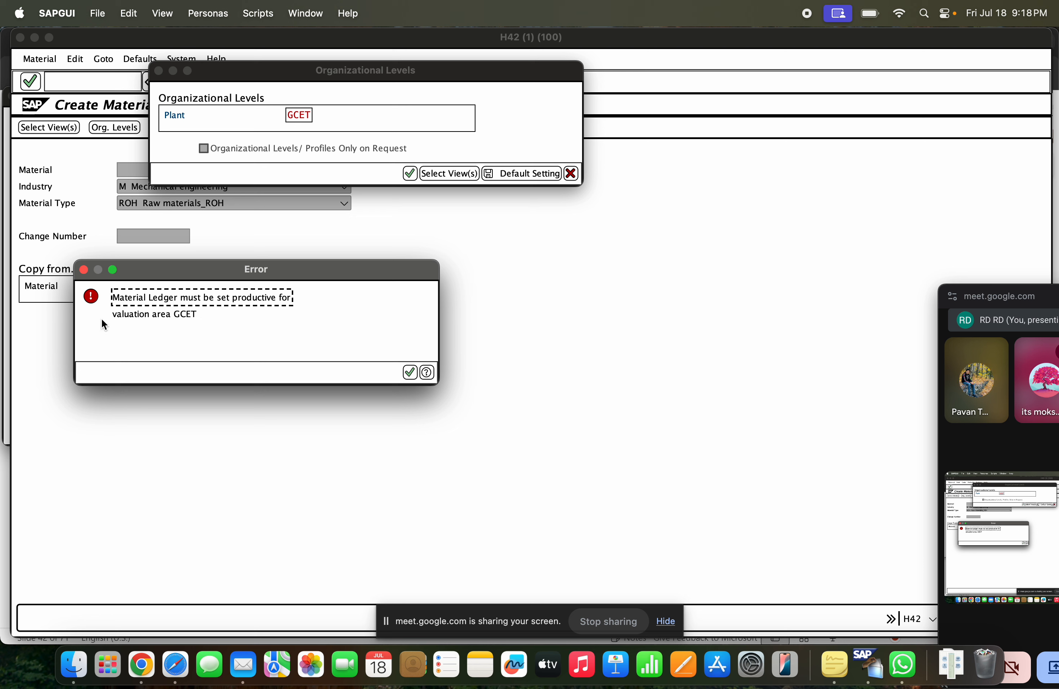
{"action": "left_click", "coordinate": [410, 372]}
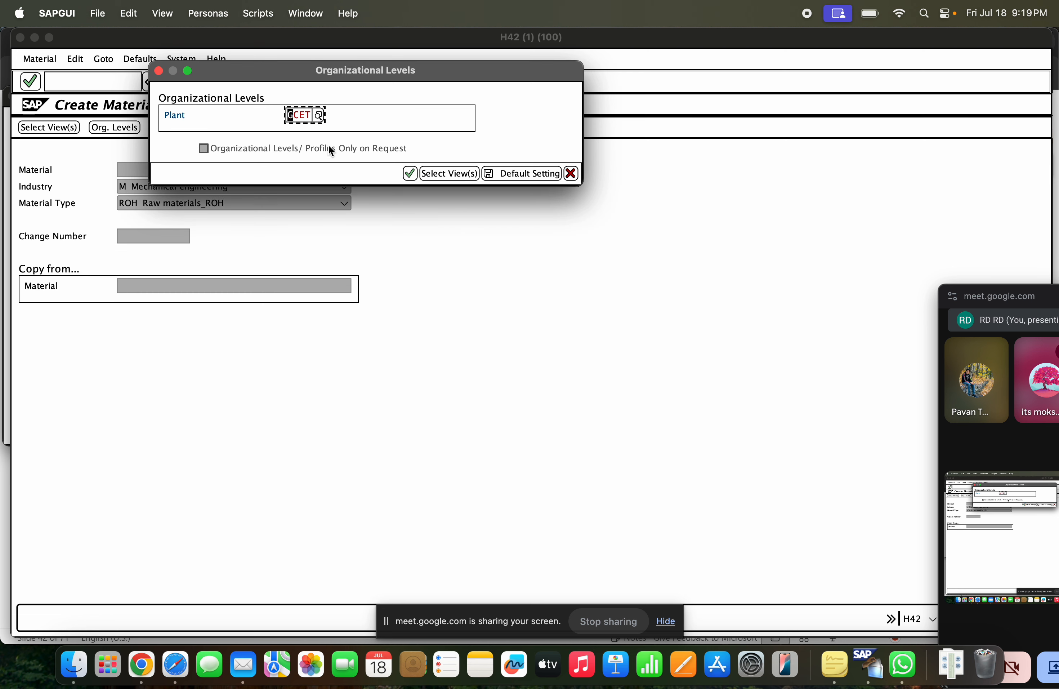
{"action": "left_click", "coordinate": [572, 173]}
{"action": "left_click", "coordinate": [226, 89]}
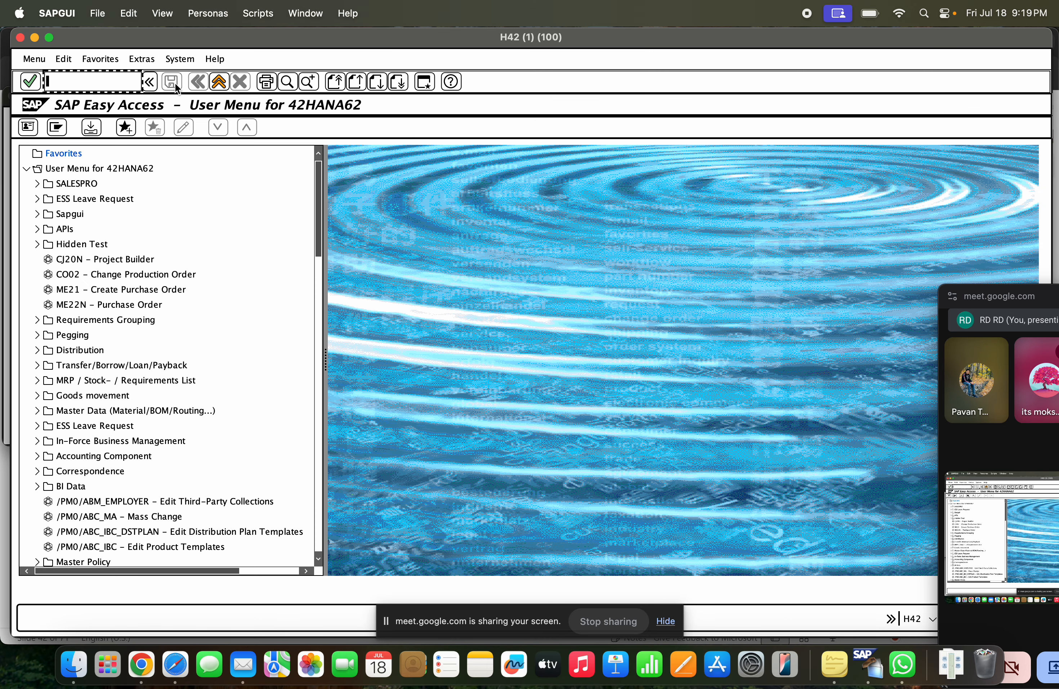
Open the material ledger type definition with transaction code OMX2 and look up ledger type GCET
{"action": "type", "text": "omx2"}
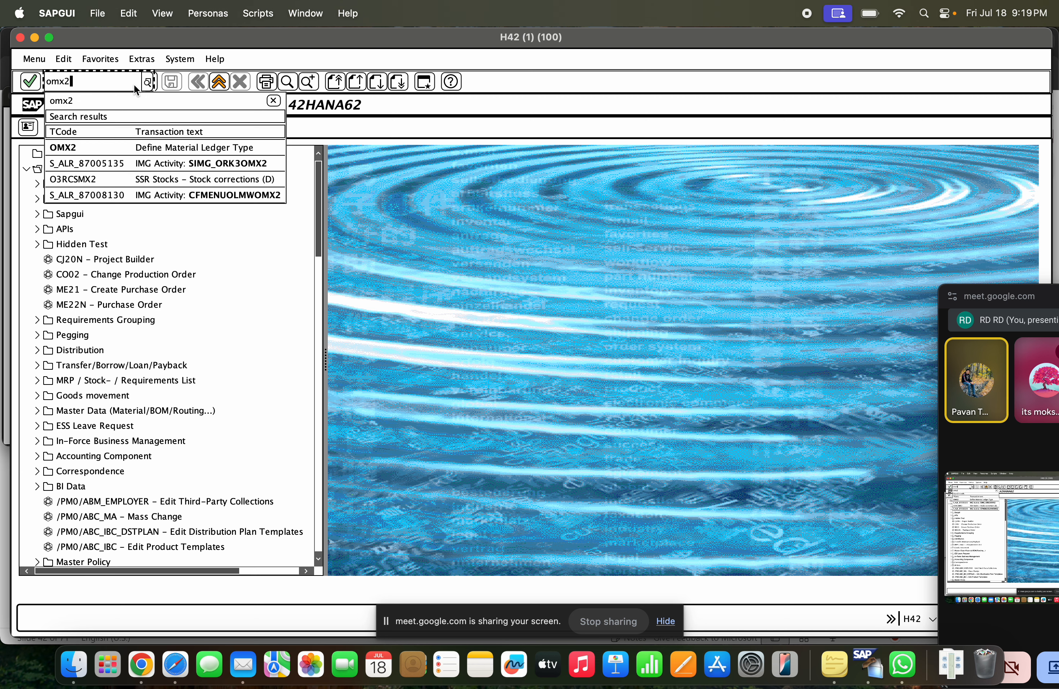
{"action": "key", "text": "Return"}
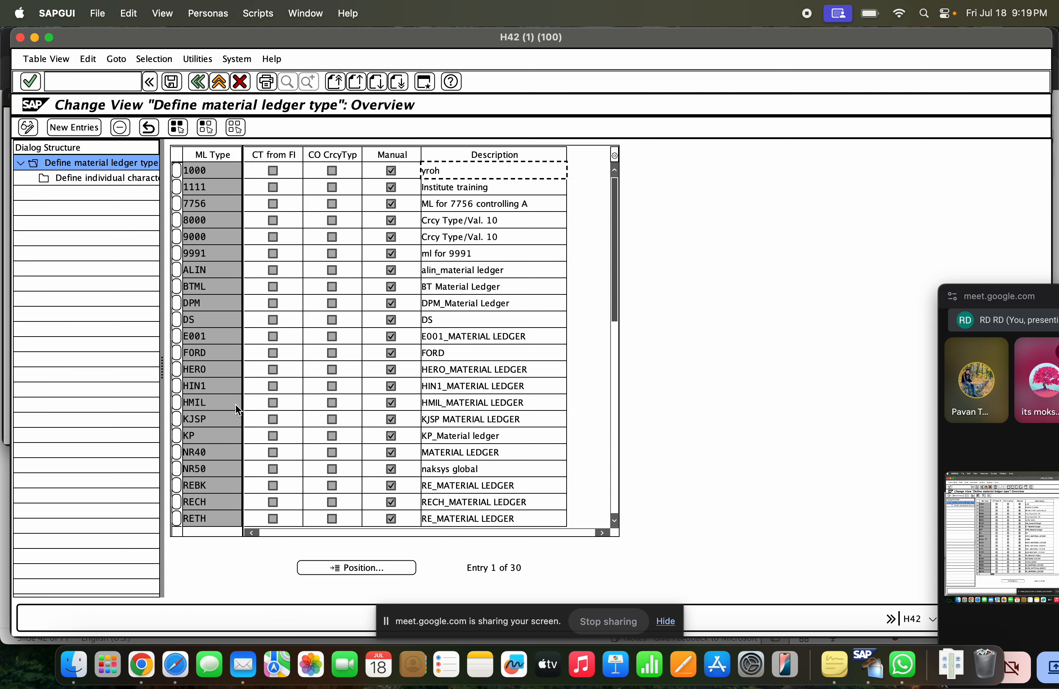
{"action": "left_click", "coordinate": [364, 567]}
{"action": "type", "text": "HERO"}
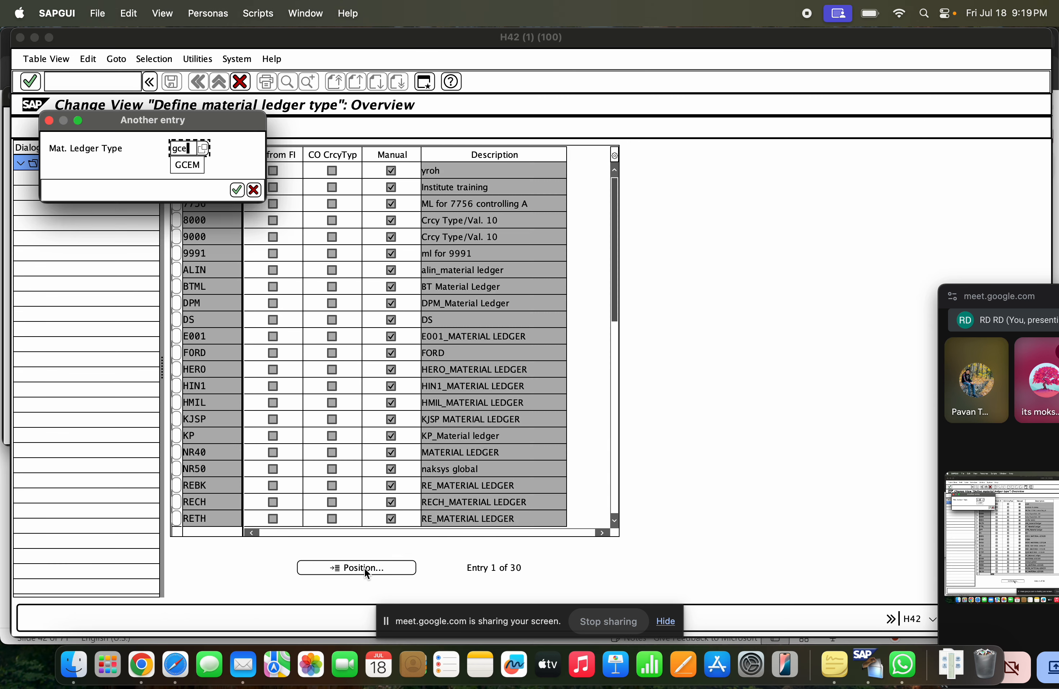
{"action": "key", "text": "Return"}
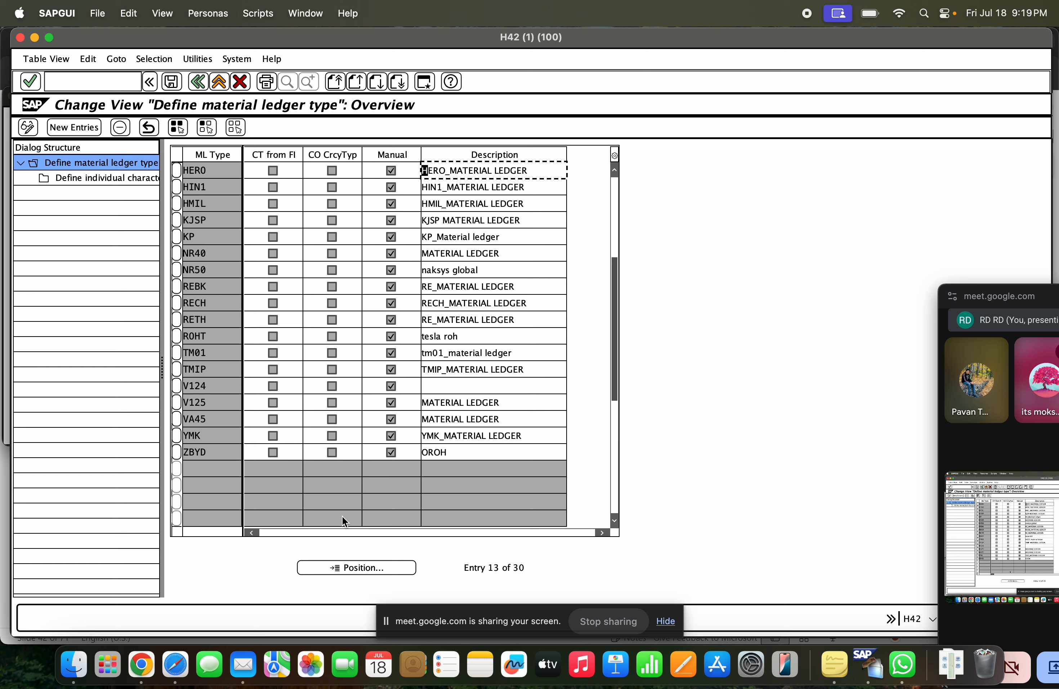
{"action": "left_click", "coordinate": [365, 565]}
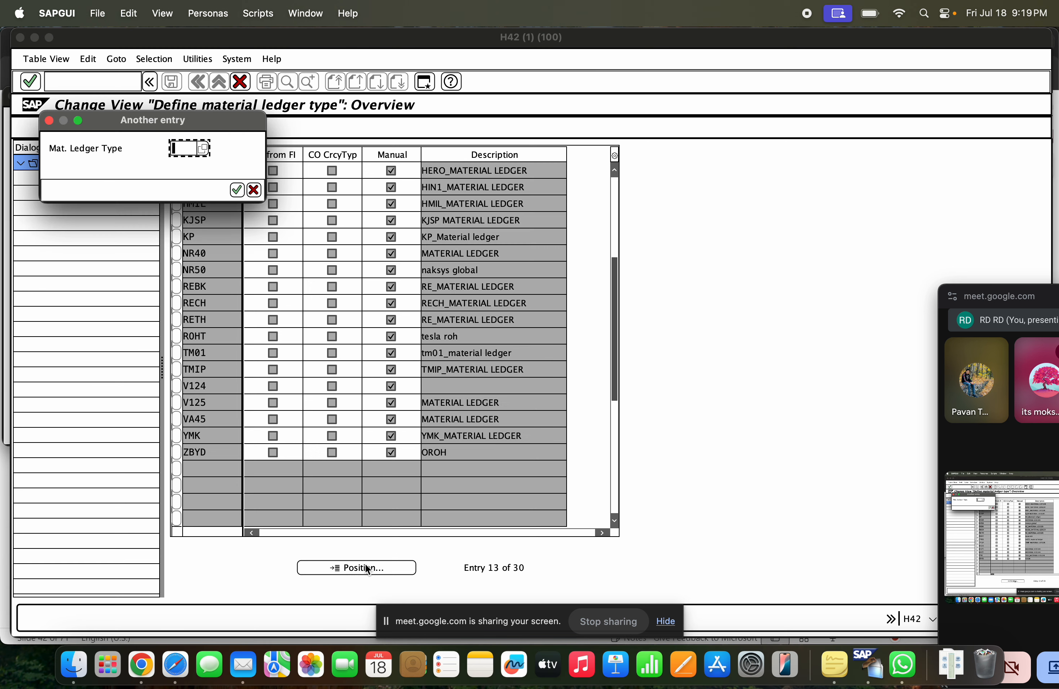
{"action": "type", "text": "gcet"}
{"action": "key", "text": "Return"}
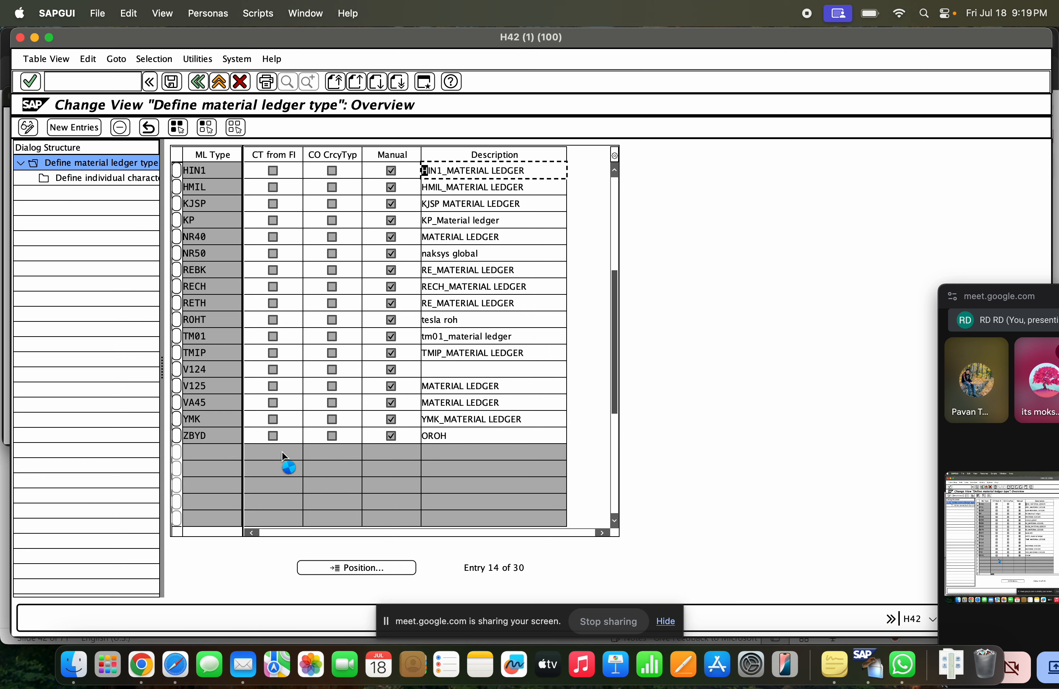
Review the list of defined material ledger types and return to the SAP Easy Access screen
{"action": "scroll", "coordinate": [281, 452], "scroll_direction": "down", "scroll_amount": 1}
{"action": "scroll", "coordinate": [282, 452], "scroll_direction": "up", "scroll_amount": 3}
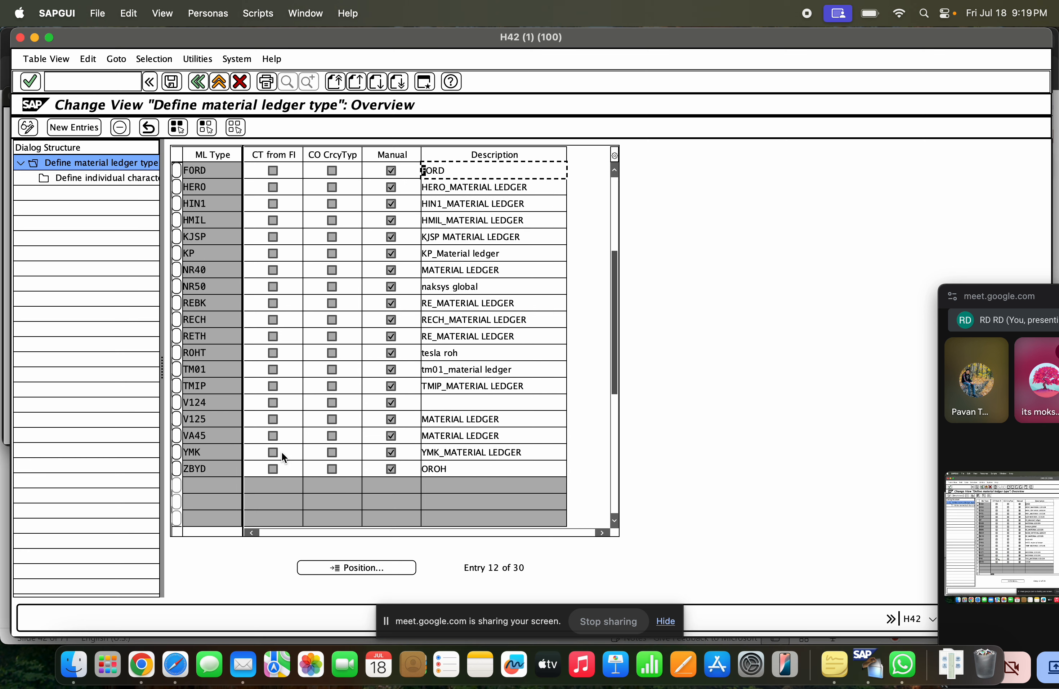
{"action": "scroll", "coordinate": [282, 452], "scroll_direction": "up", "scroll_amount": 4}
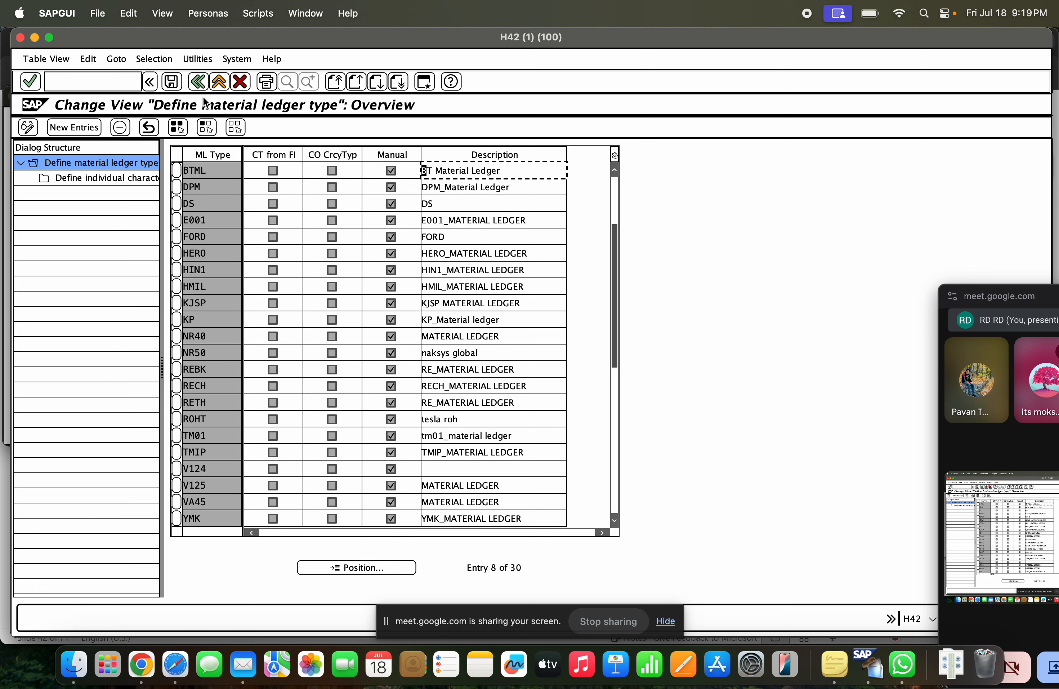
{"action": "left_click", "coordinate": [199, 81]}
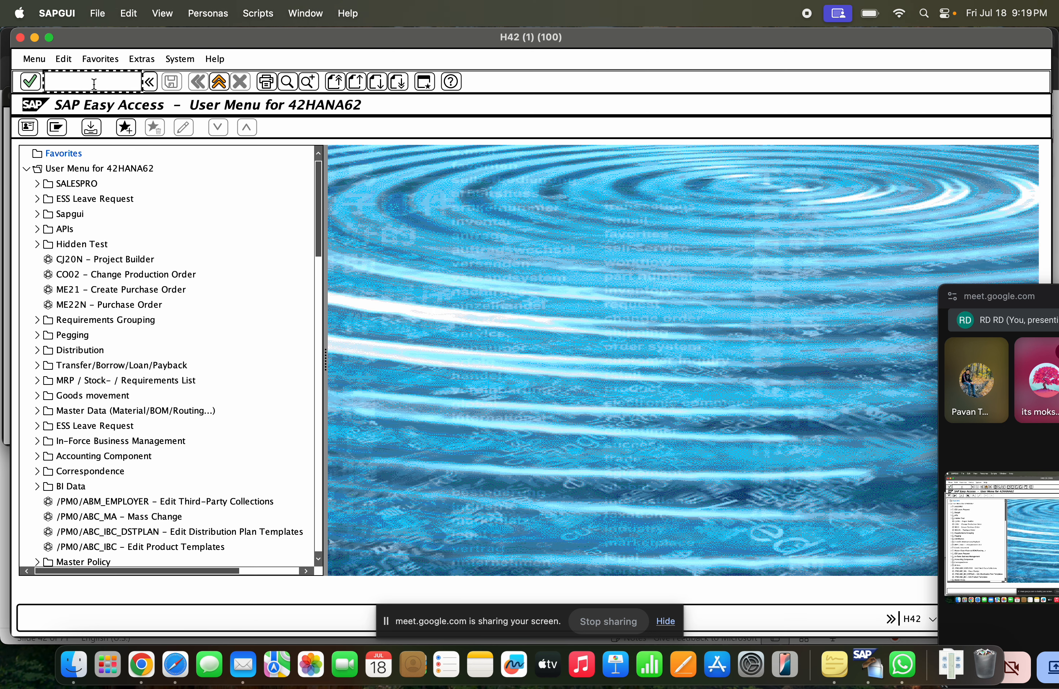
Check the ledger type assignment of valuation area GCET with transaction code OMX3, and return to the SAP Easy Access screen
{"action": "type", "text": "omx3"}
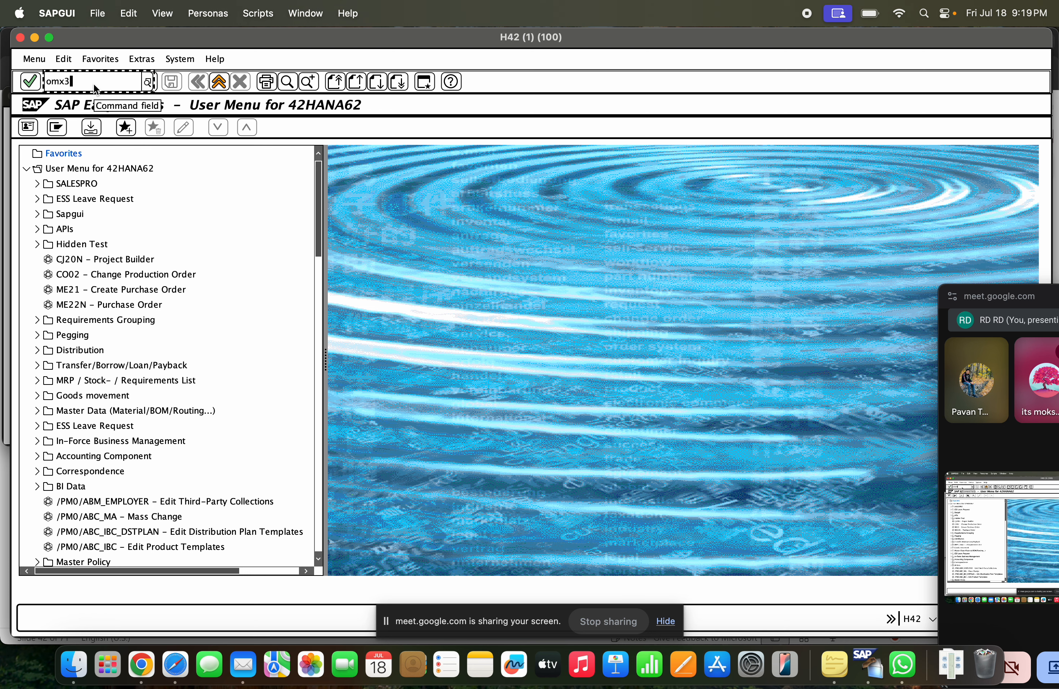
{"action": "key", "text": "Return"}
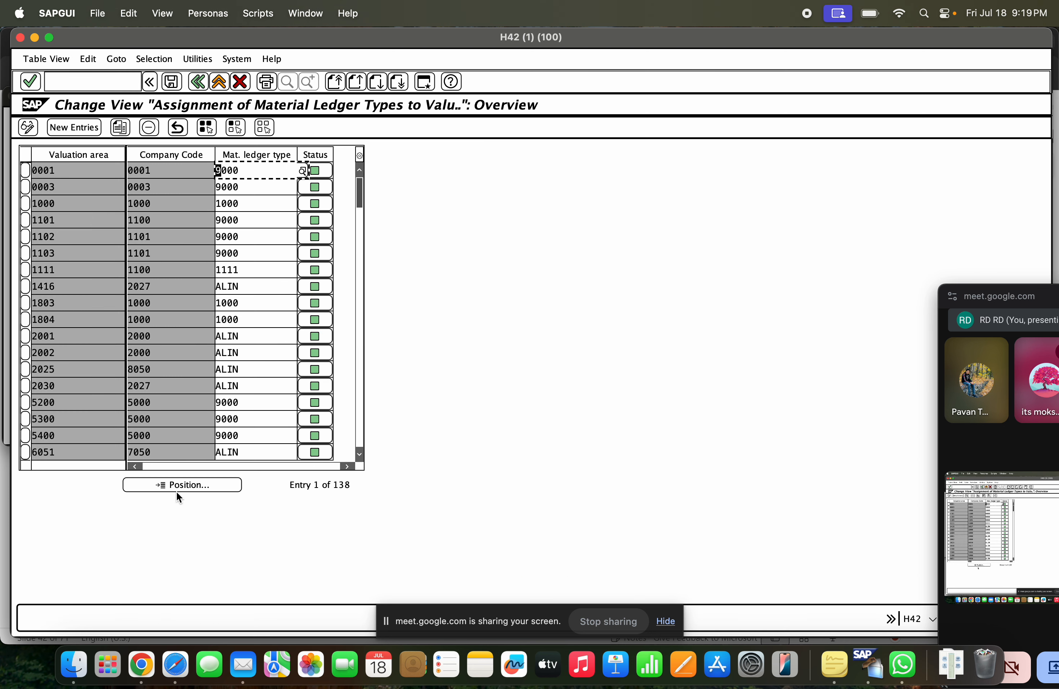
{"action": "type", "text": "gcet"}
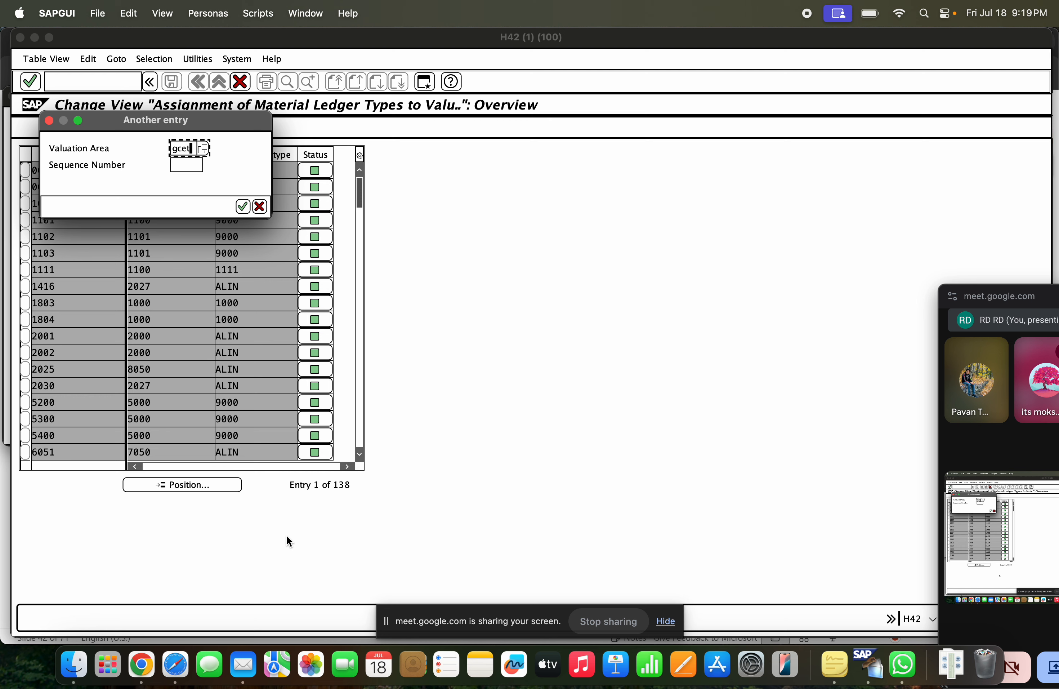
{"action": "key", "text": "Return"}
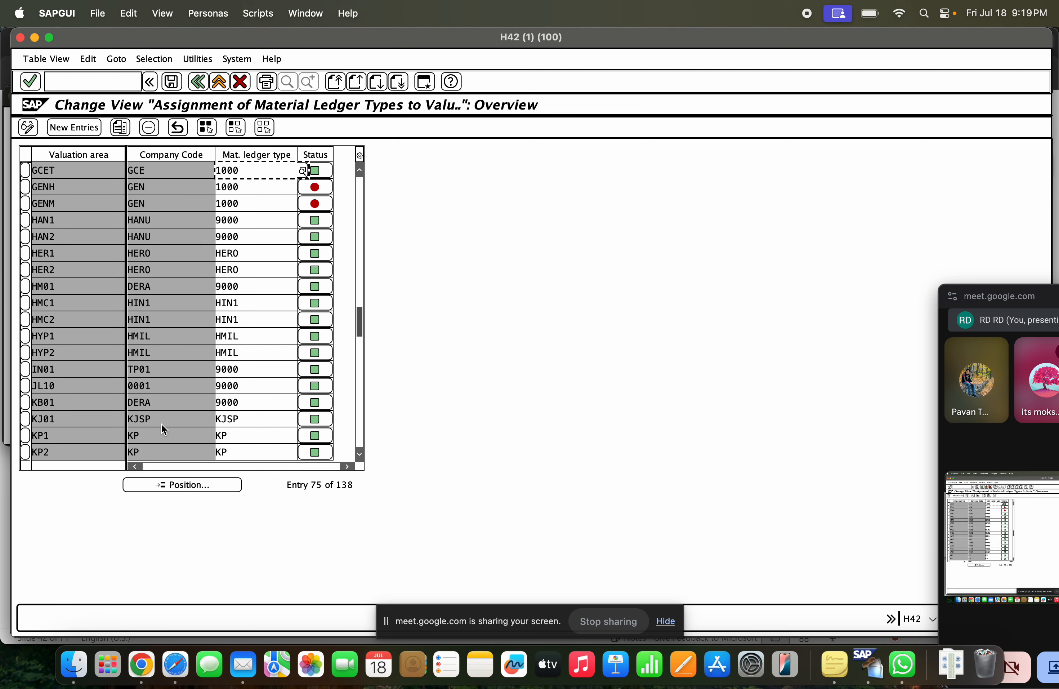
{"action": "left_click_drag", "start_coordinate": [241, 170], "coordinate": [200, 172]}
{"action": "left_click", "coordinate": [119, 171]}
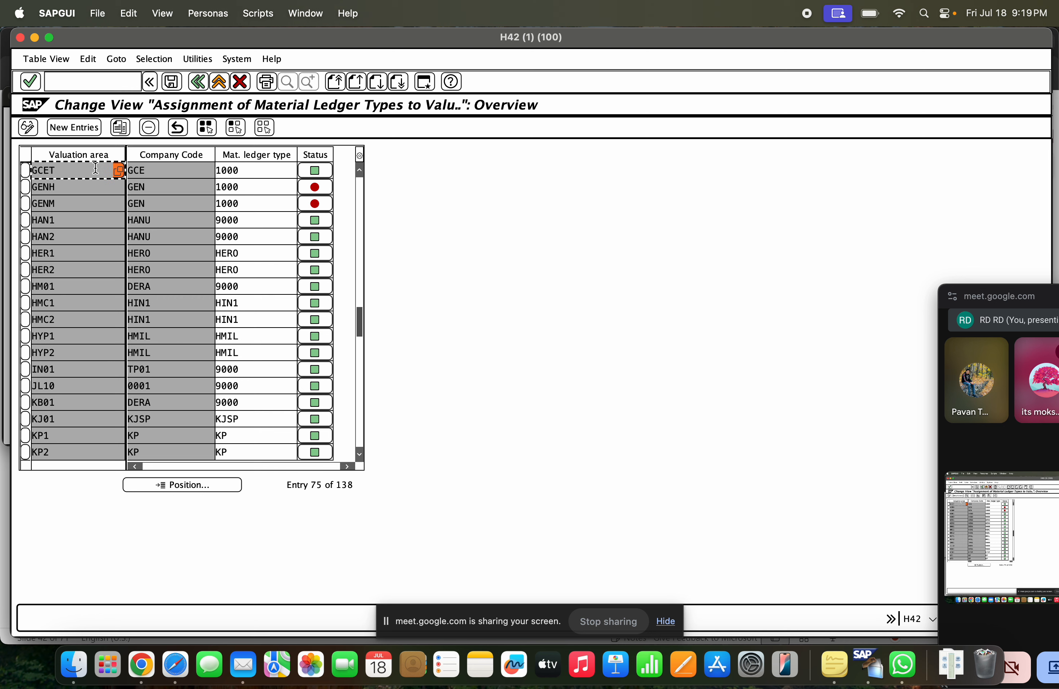
{"action": "left_click", "coordinate": [218, 81]}
Open the activation of the material ledger with transaction code OMX1 and position the list at valuation area GCET
{"action": "left_click", "coordinate": [127, 87]}
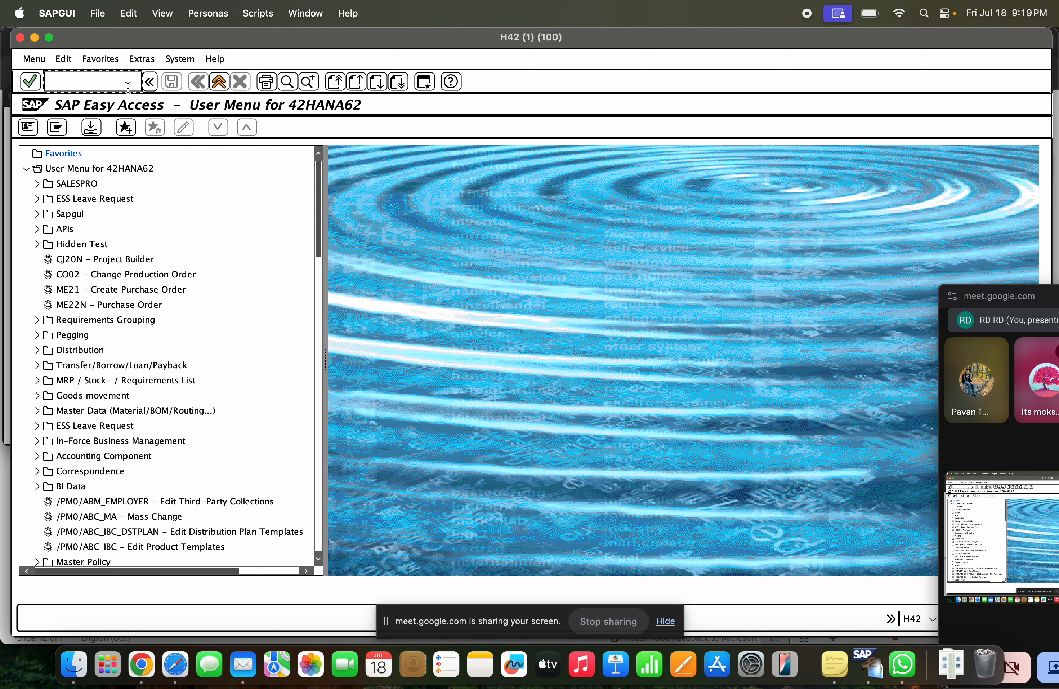
{"action": "type", "text": "omx1"}
{"action": "key", "text": "Return"}
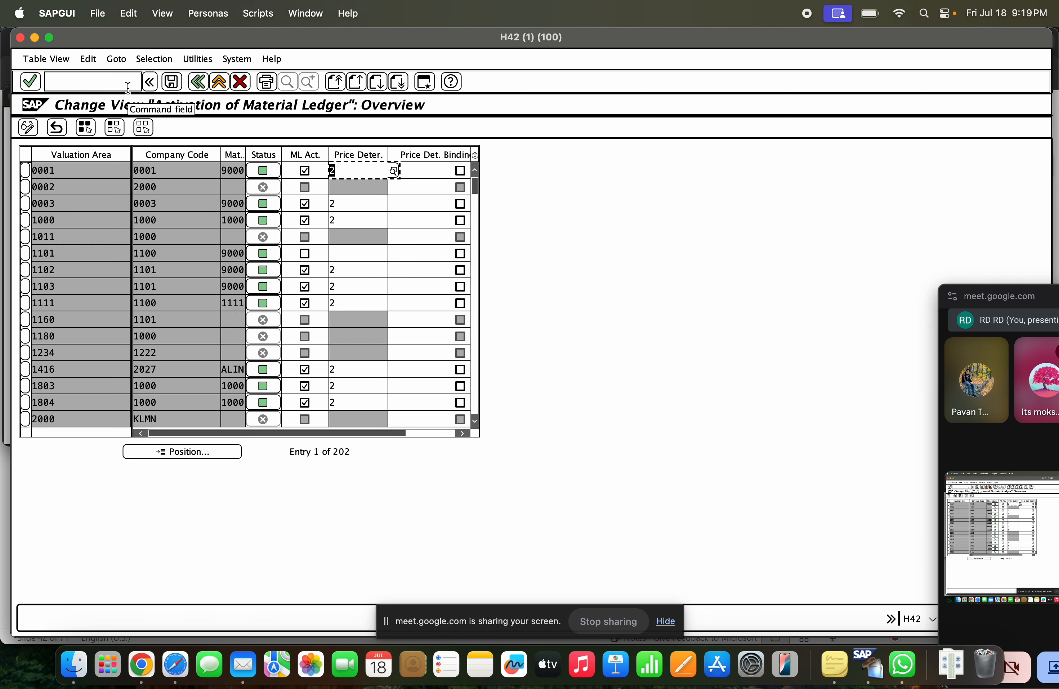
{"action": "left_click", "coordinate": [162, 450]}
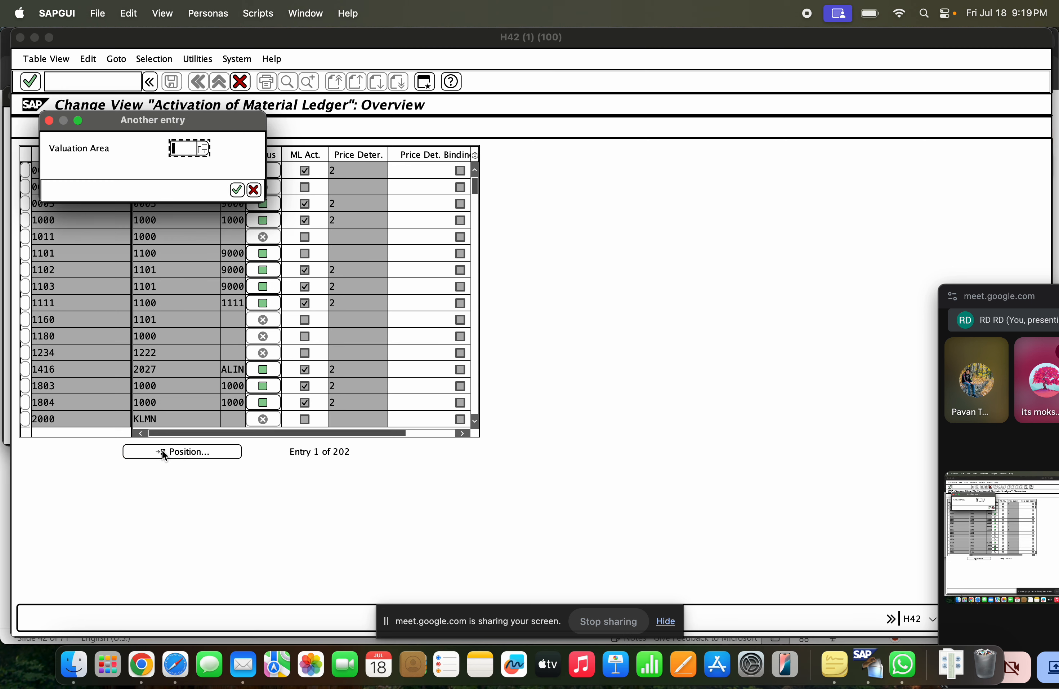
{"action": "type", "text": "gcet"}
{"action": "key", "text": "Return"}
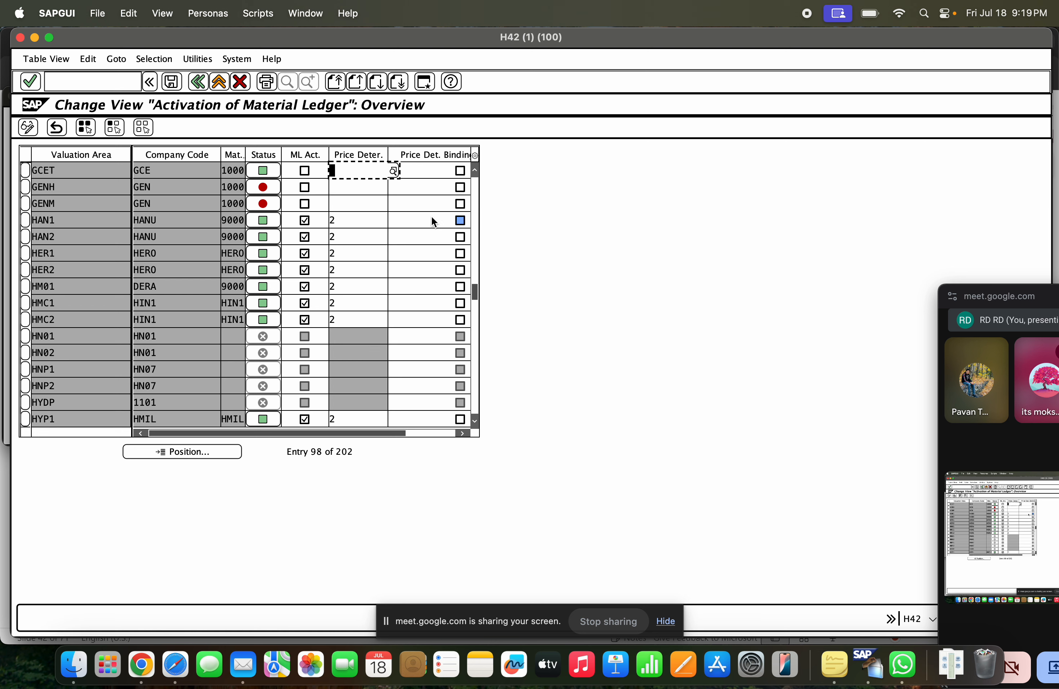
Activate the material ledger for valuation area GCET with price determination 2, Transaction-Based
{"action": "left_click", "coordinate": [394, 169]}
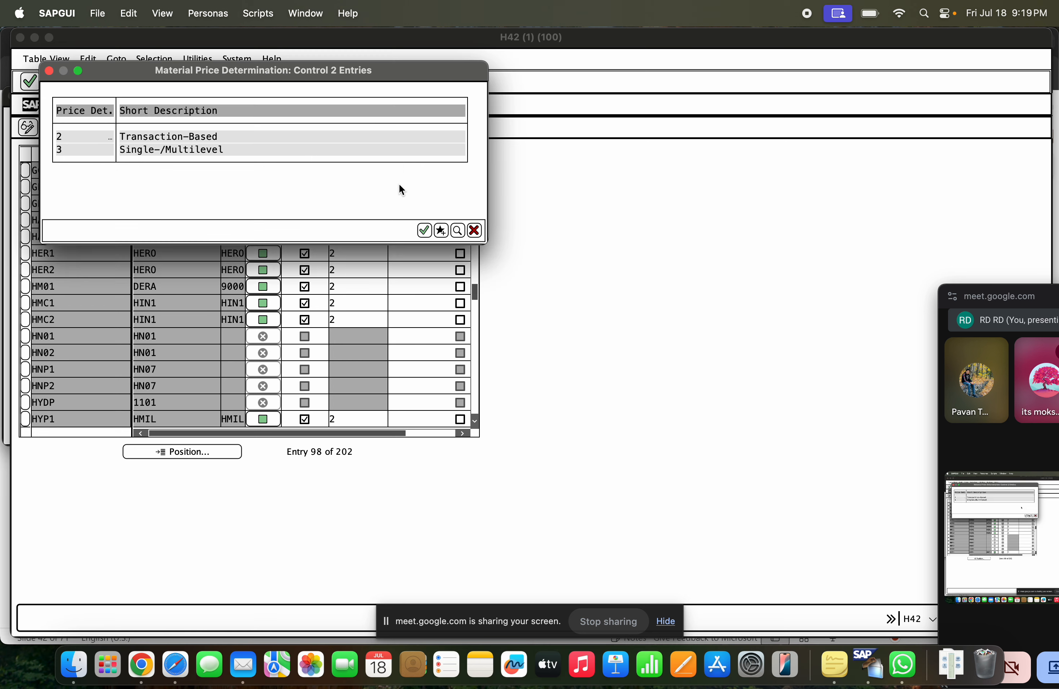
{"action": "double_click", "coordinate": [179, 139]}
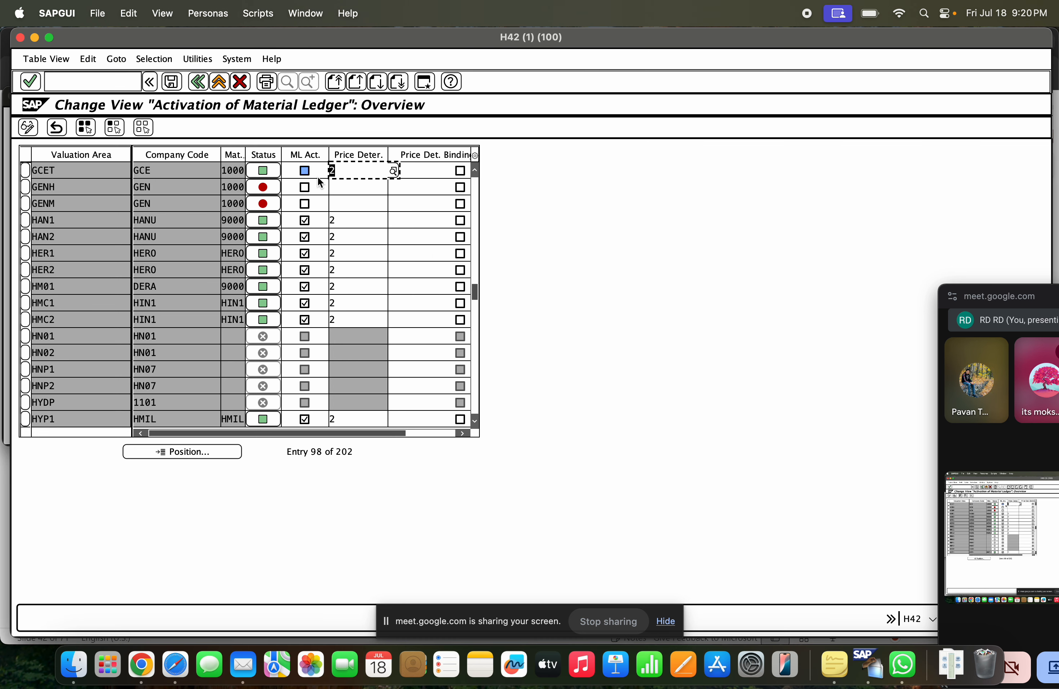
{"action": "left_click", "coordinate": [307, 171]}
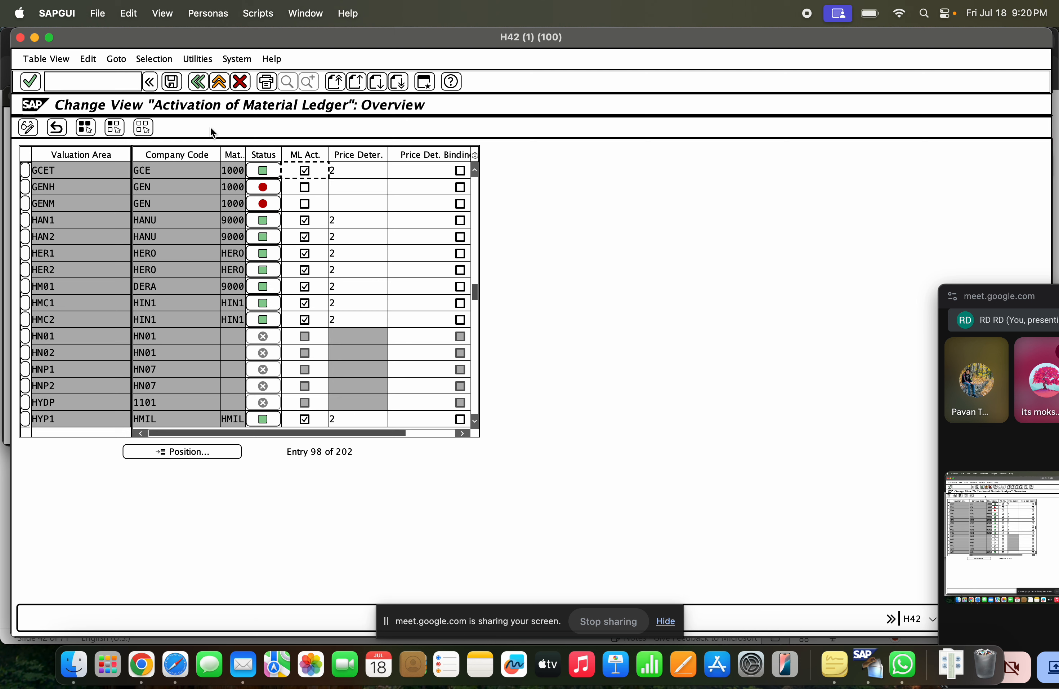
Save the activation for valuation area GCET, acknowledge the information message, and return to the SAP Easy Access screen
{"action": "left_click", "coordinate": [172, 81]}
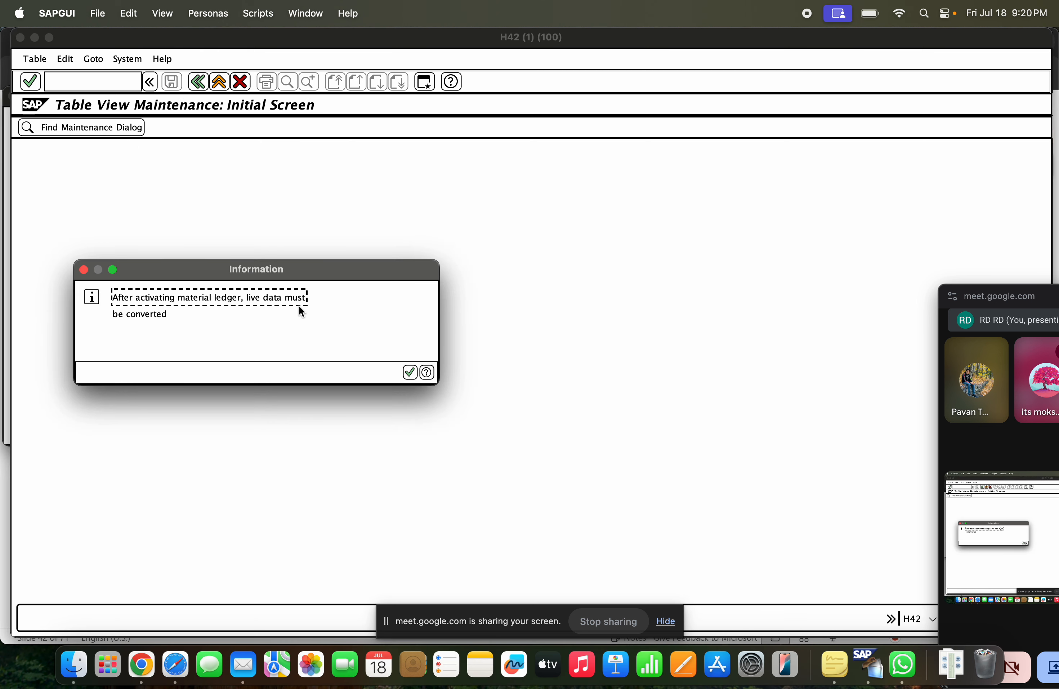
{"action": "left_click", "coordinate": [408, 372]}
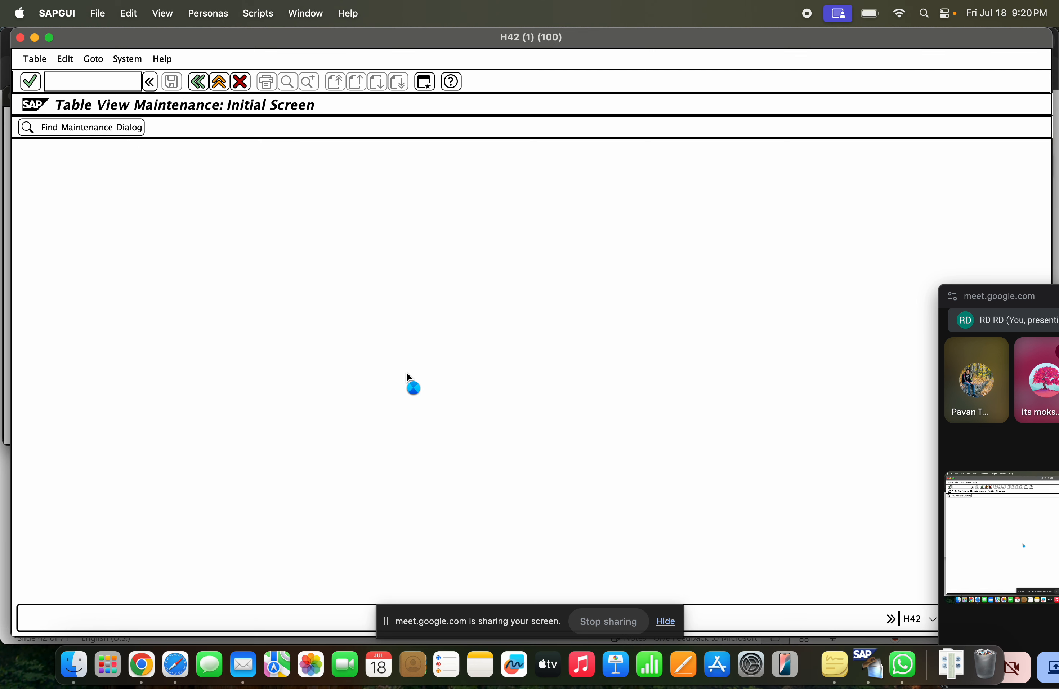
{"action": "left_click", "coordinate": [300, 188]}
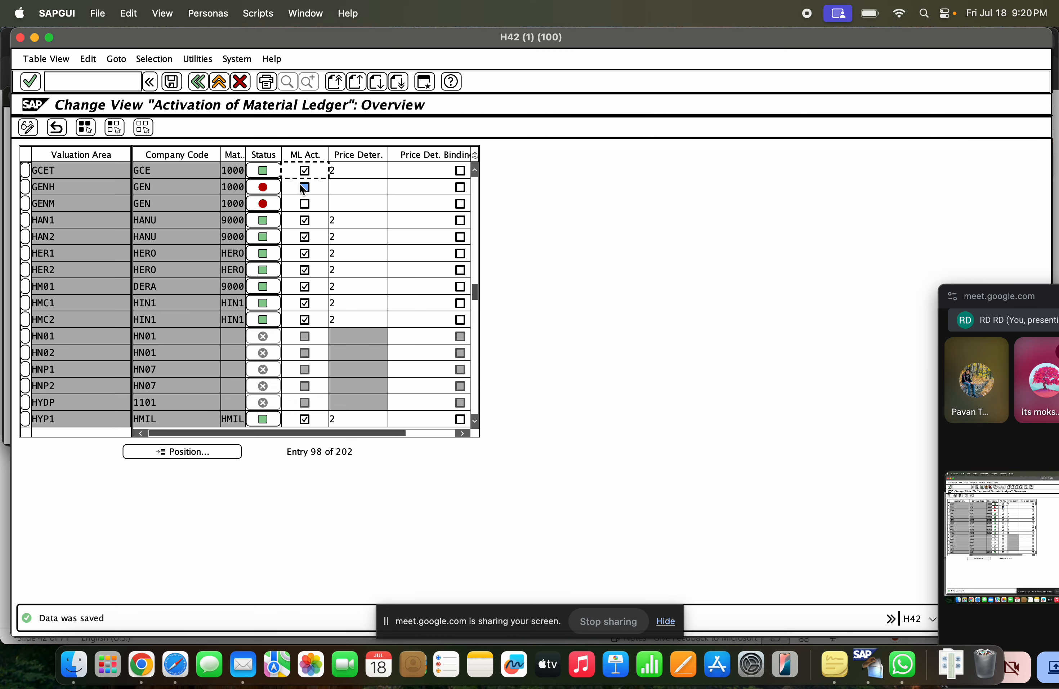
{"action": "left_click", "coordinate": [218, 82]}
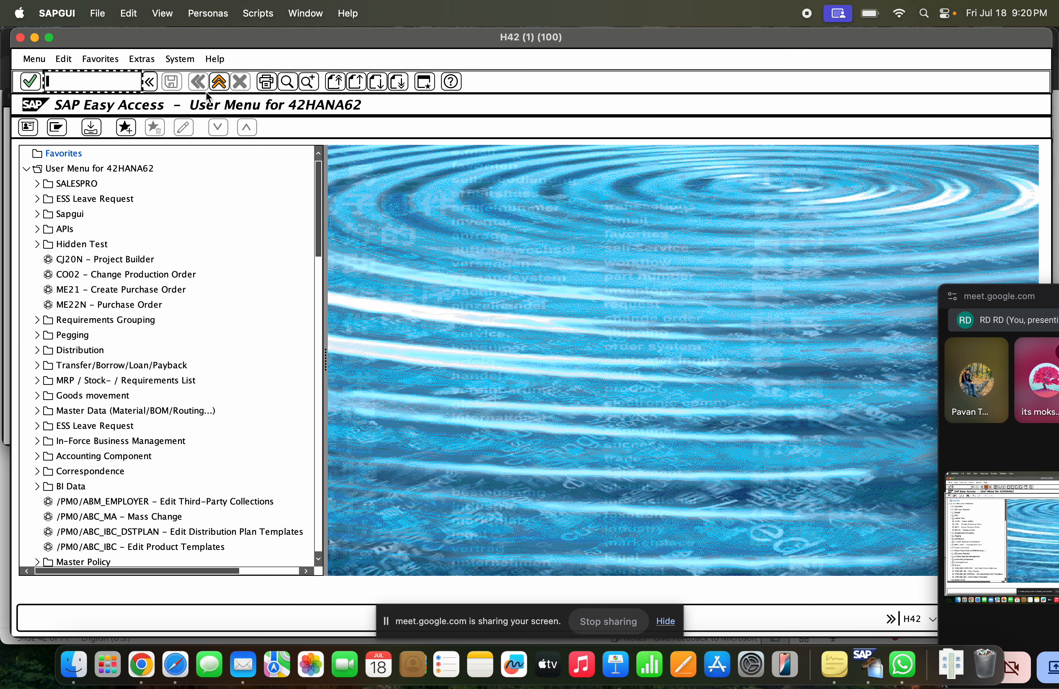
Open the production startup of the material ledger with transaction code CKMSTART
{"action": "left_click", "coordinate": [126, 78]}
{"action": "type", "text": "ckms"}
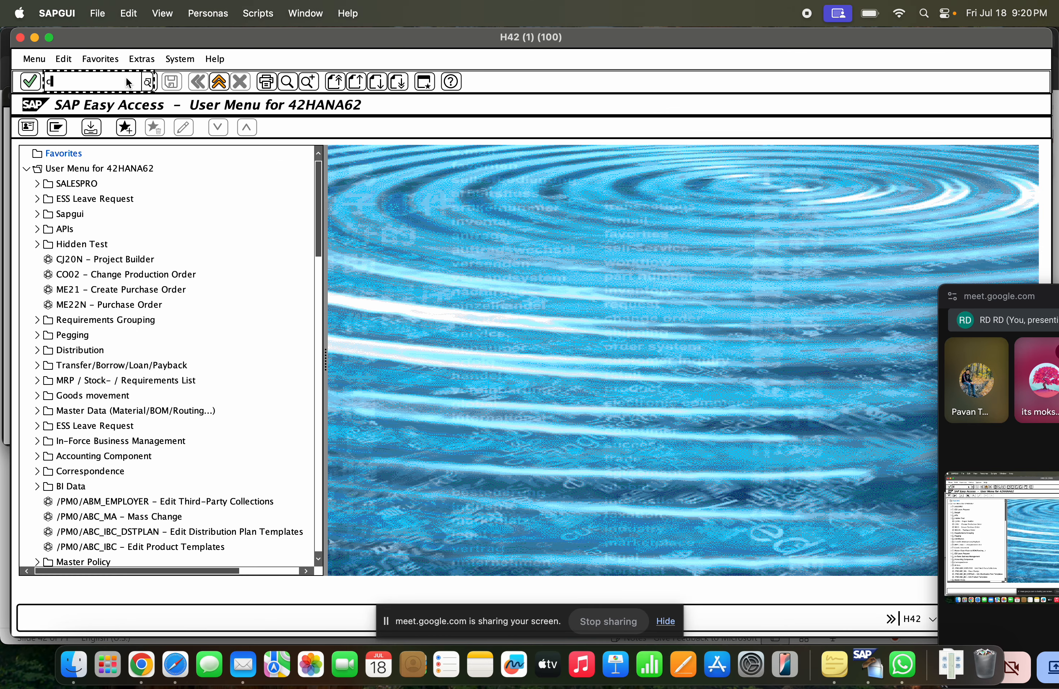
{"action": "type", "text": "tart"}
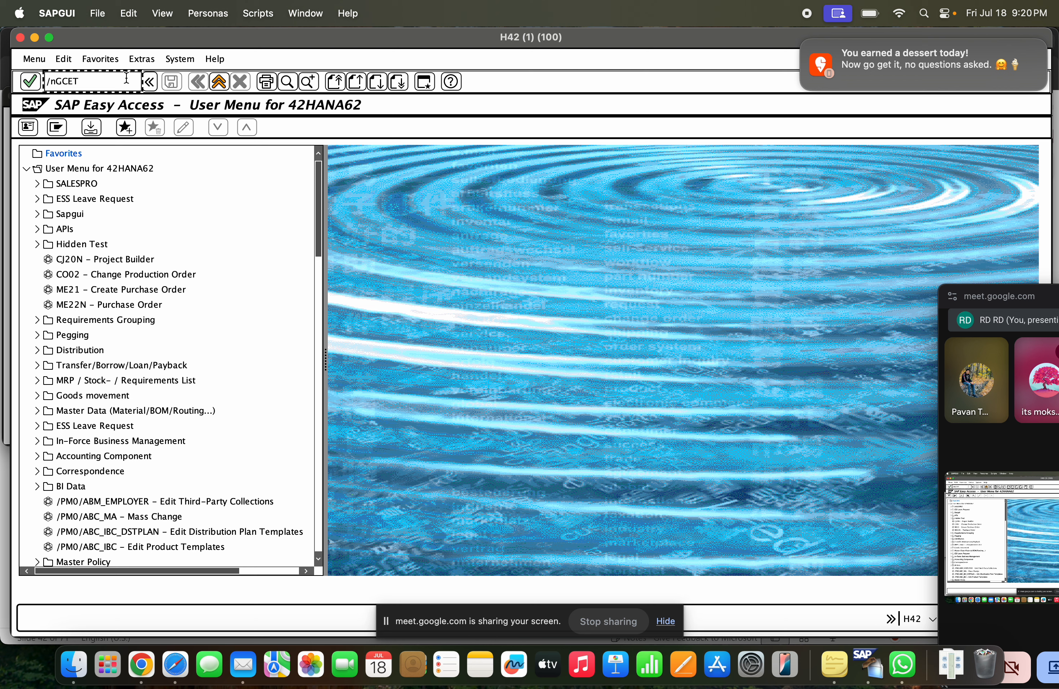
{"action": "key", "text": "BackSpace"}
{"action": "key", "text": "BackSpace"}
{"action": "key", "text": "BackSpace"}
{"action": "key", "text": "BackSpace"}
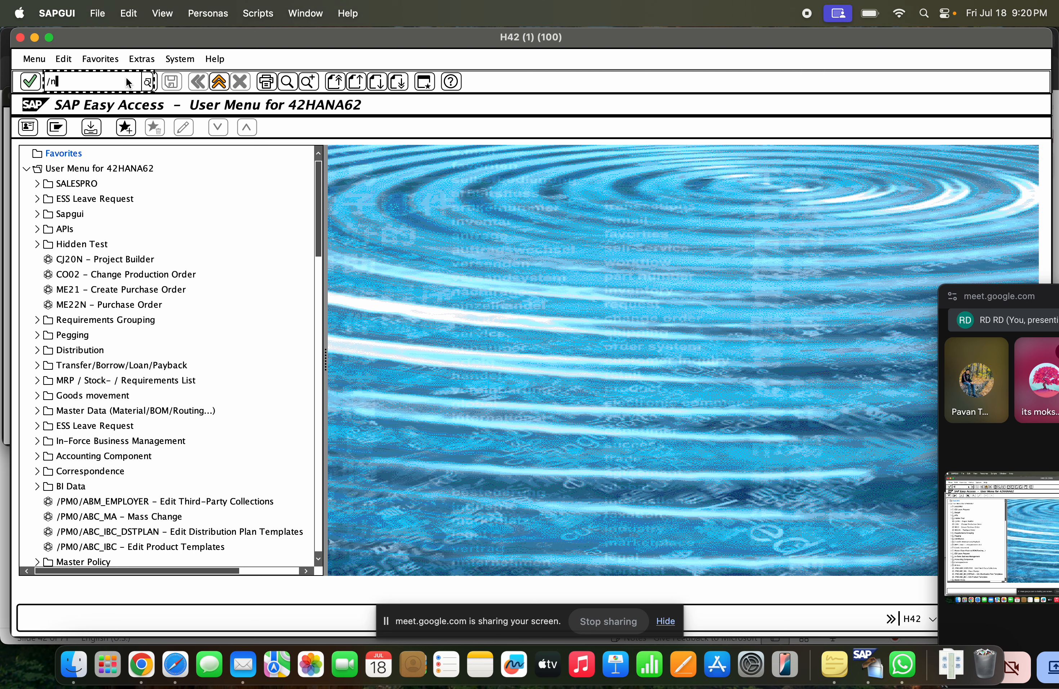
{"action": "type", "text": "ckmstart"}
{"action": "key", "text": "Return"}
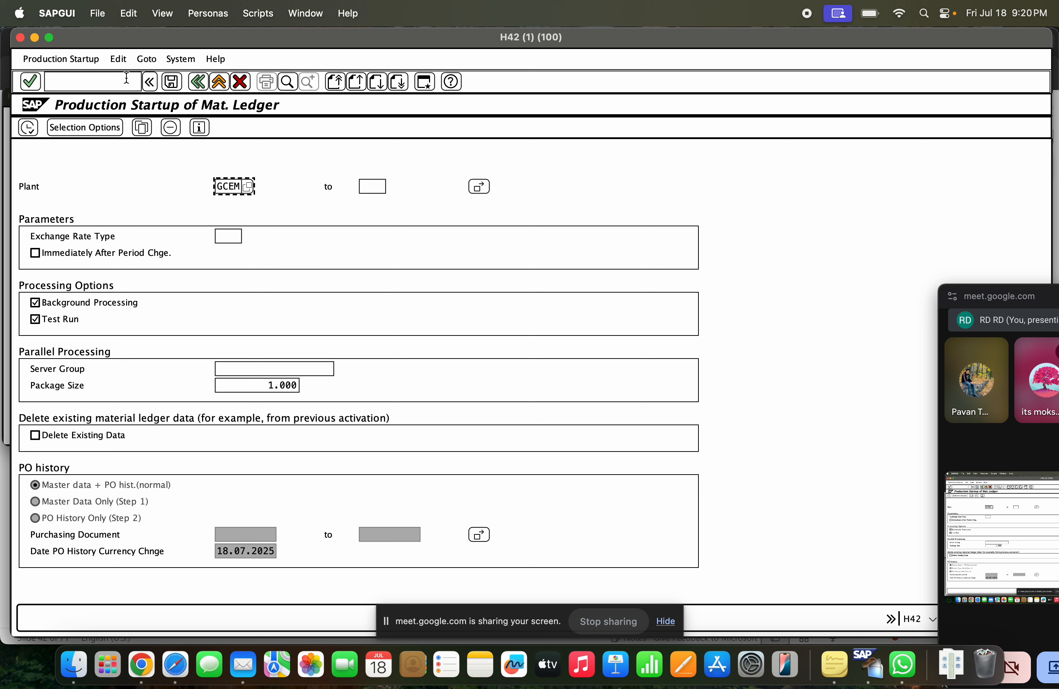
Set the plant to GCET, turn off the test run, and execute the material ledger production startup in the background
{"action": "type", "text": "gcet"}
{"action": "left_click", "coordinate": [49, 319]}
{"action": "left_click", "coordinate": [69, 62]}
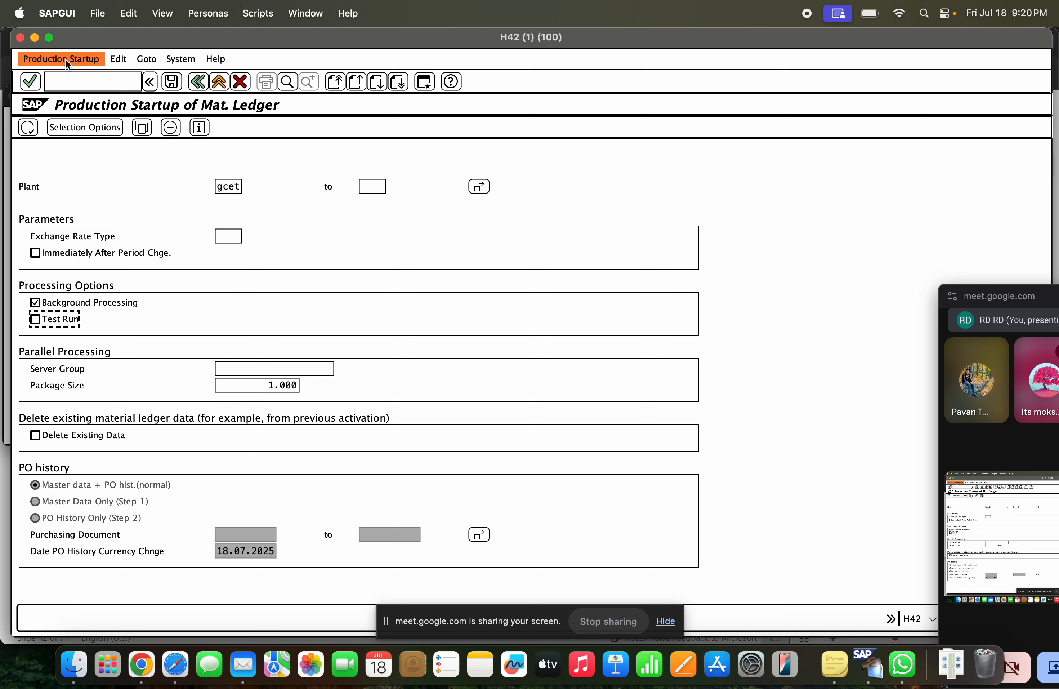
{"action": "left_click", "coordinate": [89, 60]}
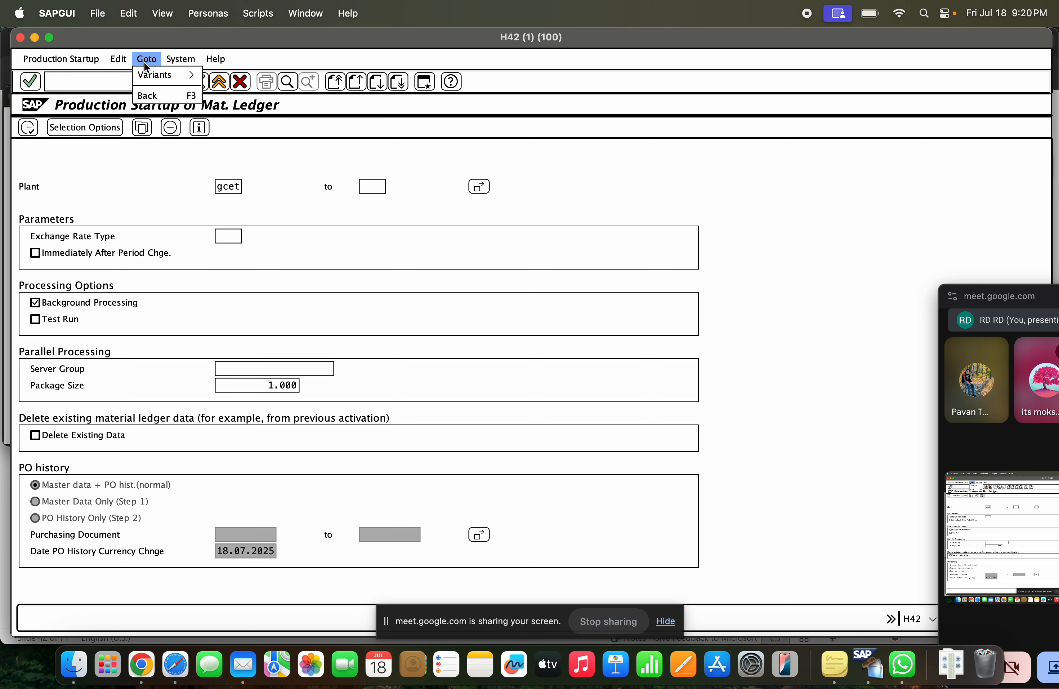
{"action": "left_click", "coordinate": [289, 137]}
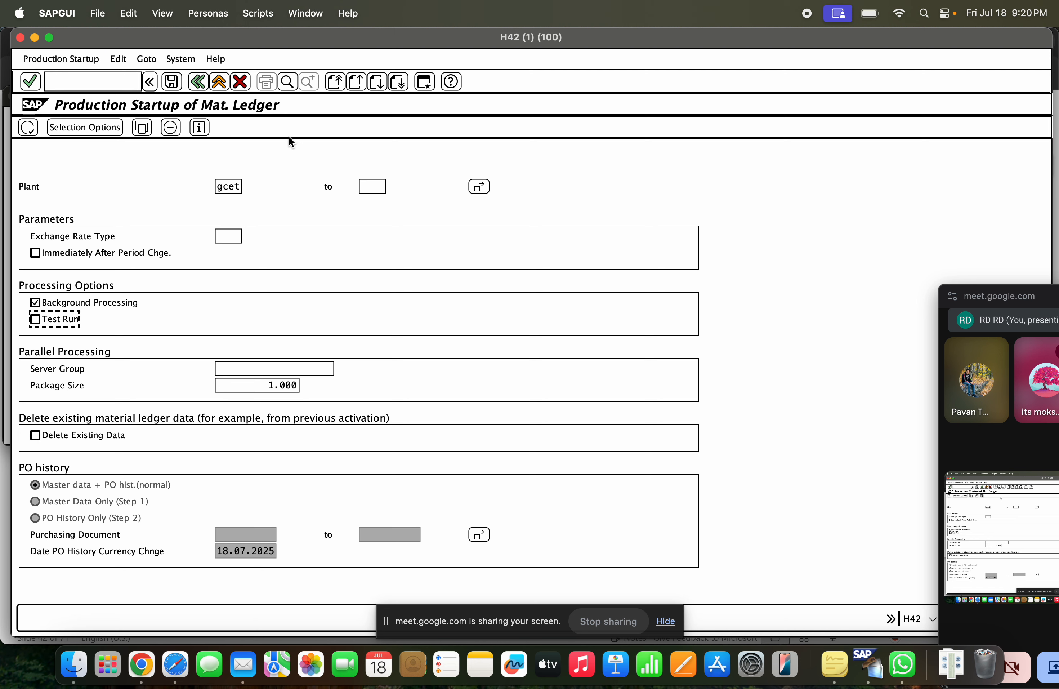
{"action": "left_click", "coordinate": [30, 127]}
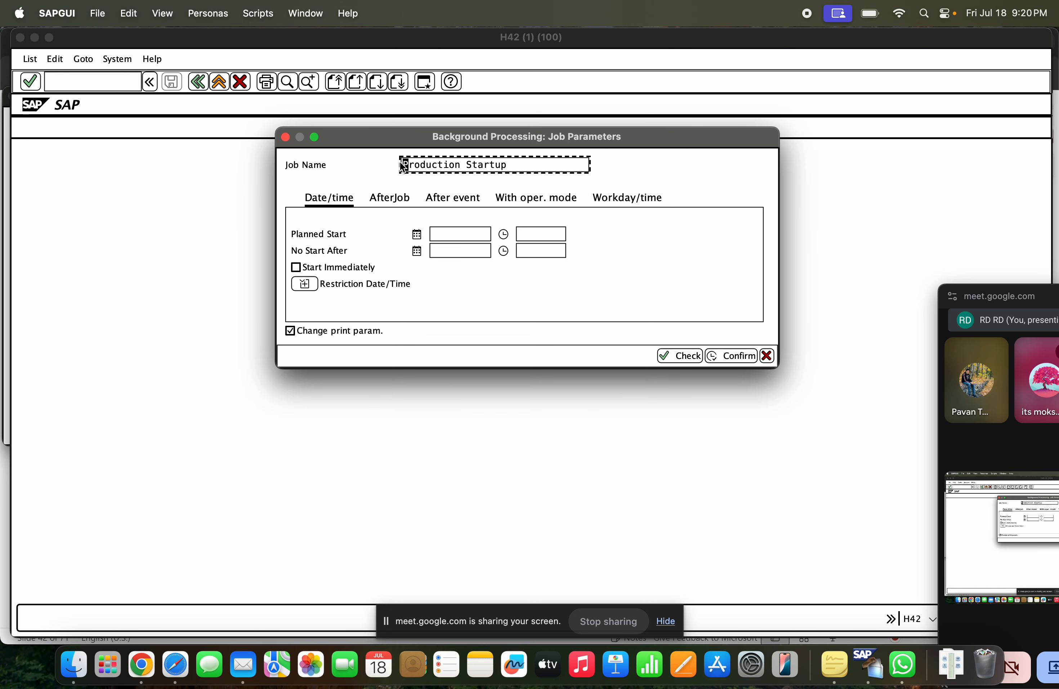
Schedule the Production Startup background job to start immediately and confirm the job parameters
{"action": "left_click_drag", "start_coordinate": [513, 161], "coordinate": [414, 153]}
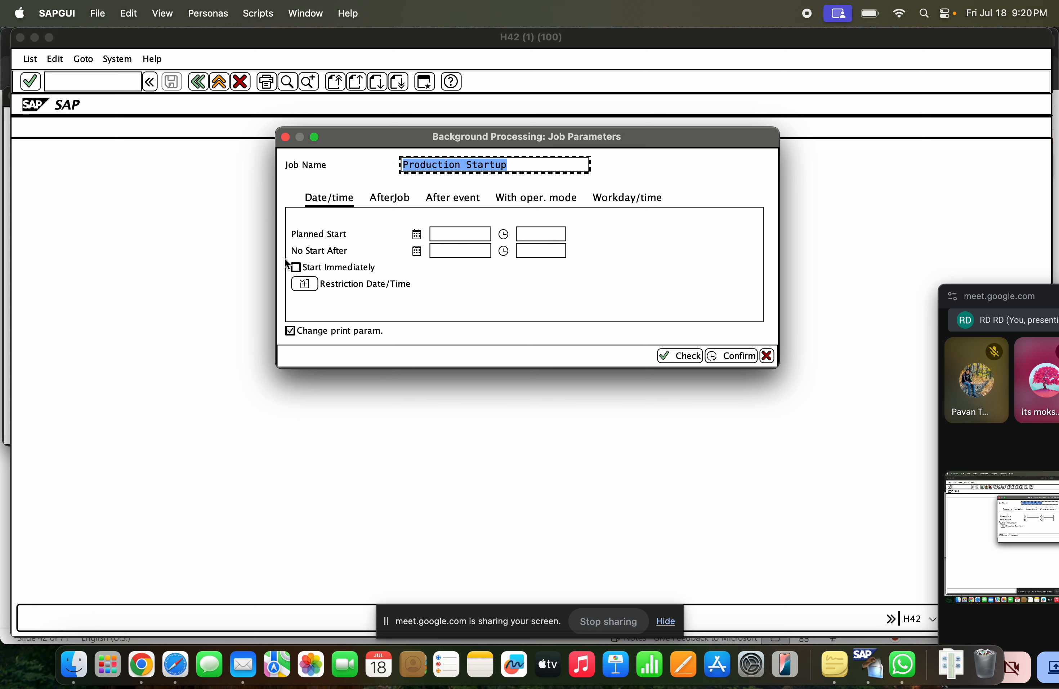
{"action": "left_click", "coordinate": [297, 267]}
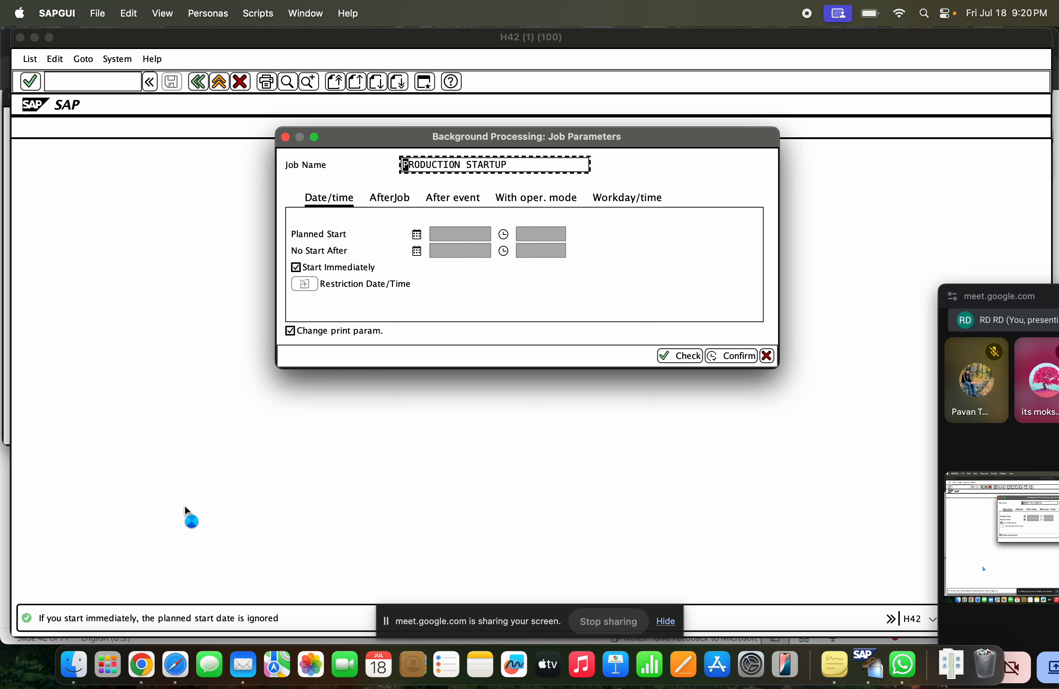
{"action": "left_click", "coordinate": [731, 356]}
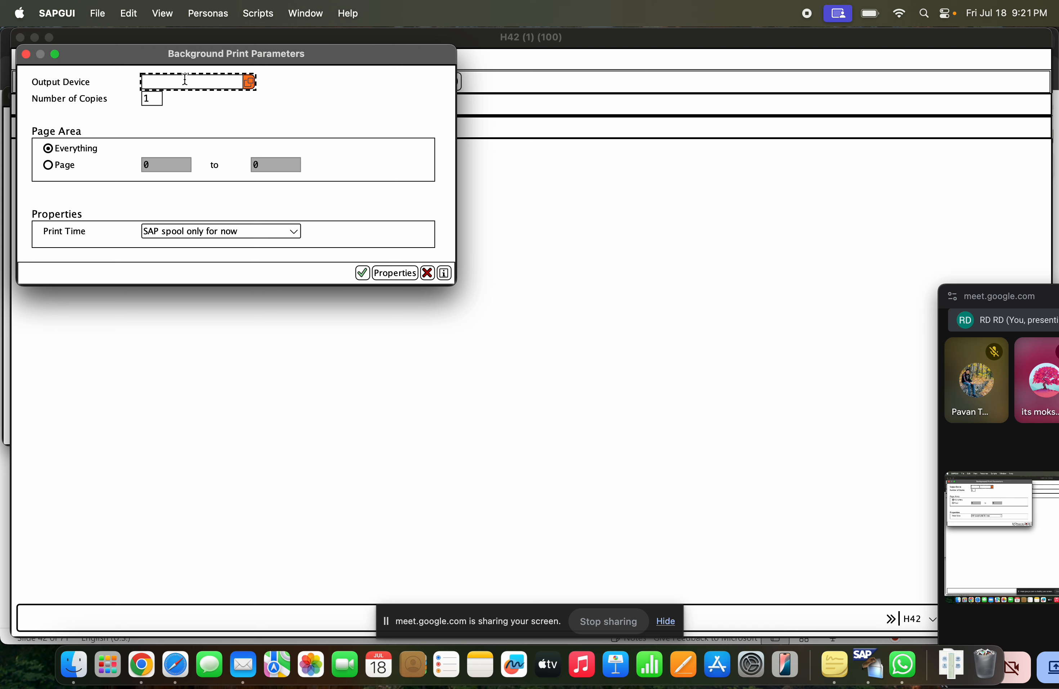
Set the output device to lp01 in the background print parameters, confirm them, and acknowledge the information message
{"action": "type", "text": "lp01"}
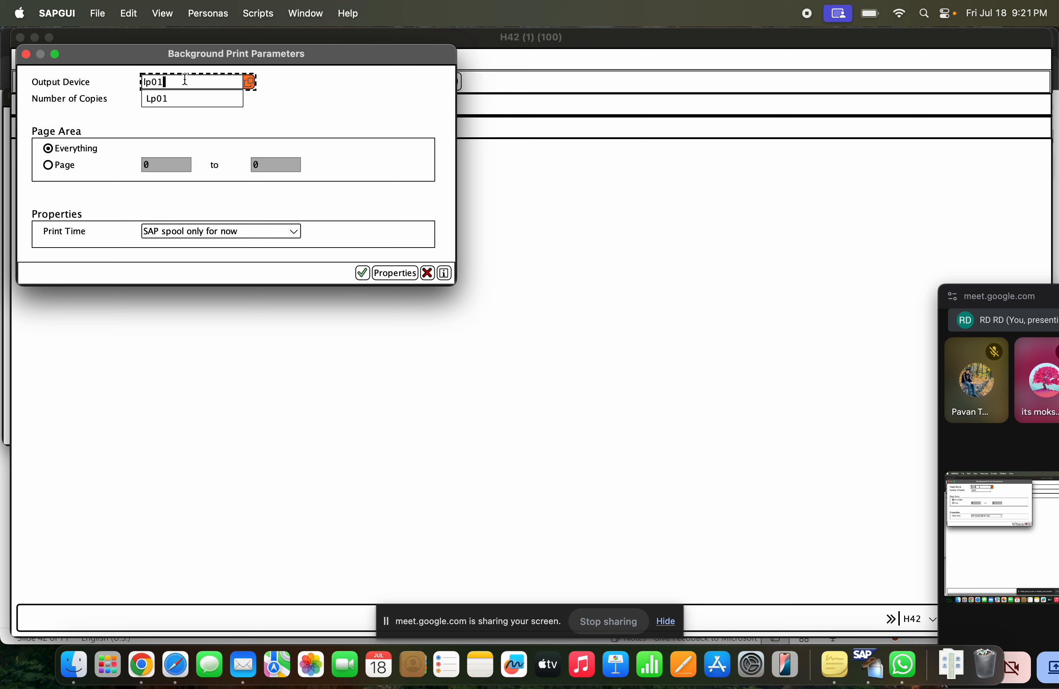
{"action": "left_click", "coordinate": [302, 99]}
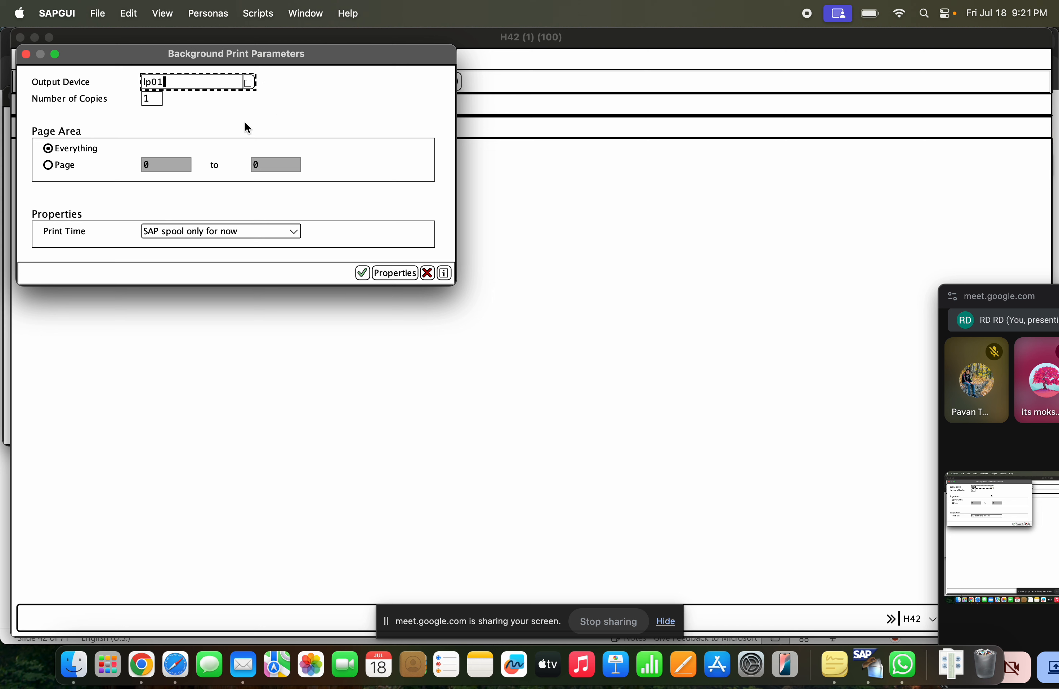
{"action": "left_click", "coordinate": [363, 271]}
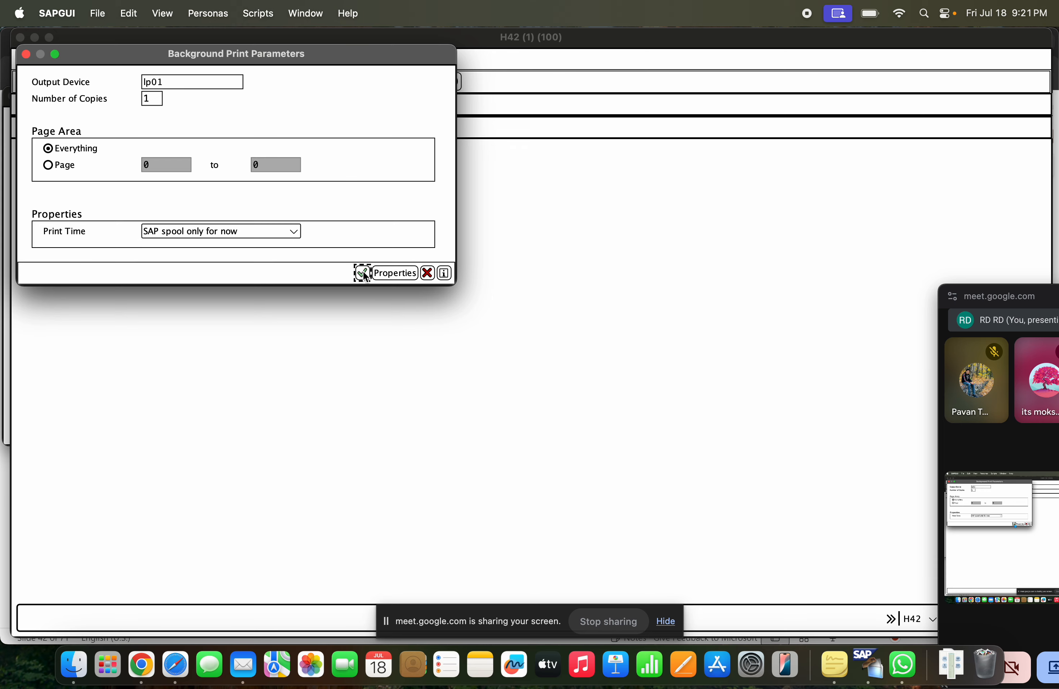
{"action": "key", "text": "Return"}
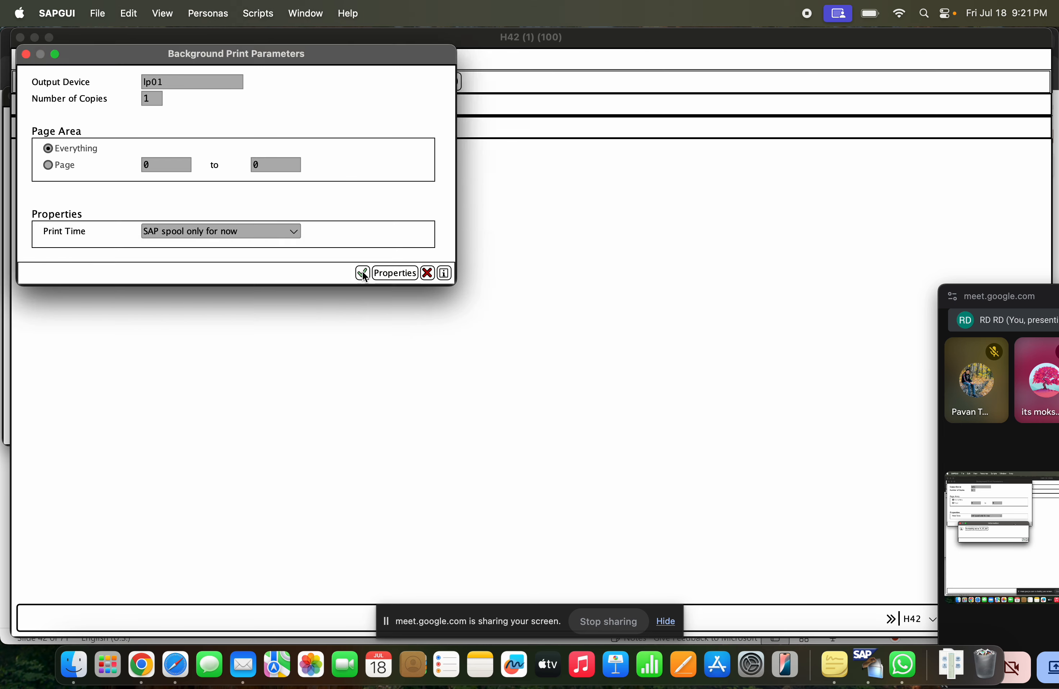
{"action": "left_click", "coordinate": [363, 270]}
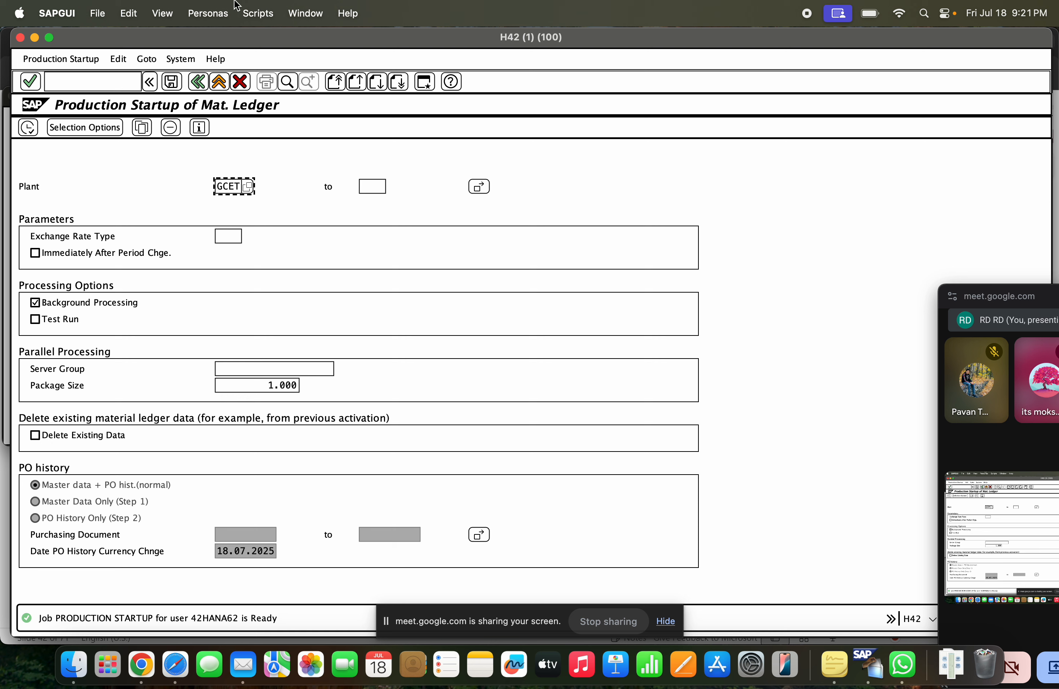
Open the job overview for the current user's jobs of 18.07.2025 and check the latest PRODUCTION STARTUP job's status
{"action": "left_click", "coordinate": [181, 59]}
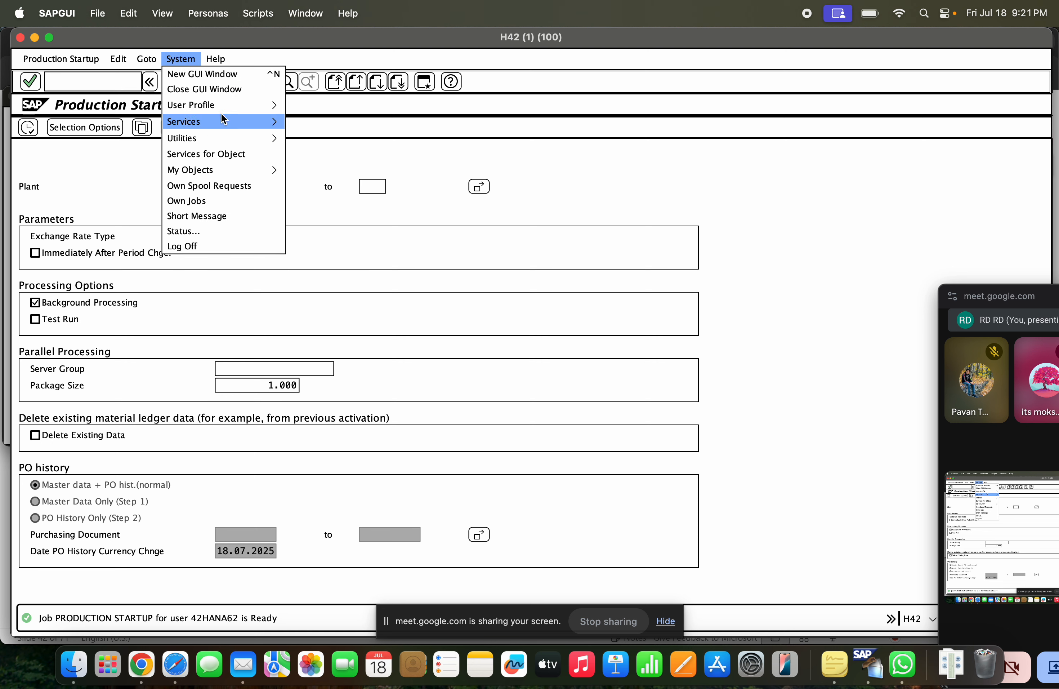
{"action": "mouse_move", "coordinate": [282, 120]}
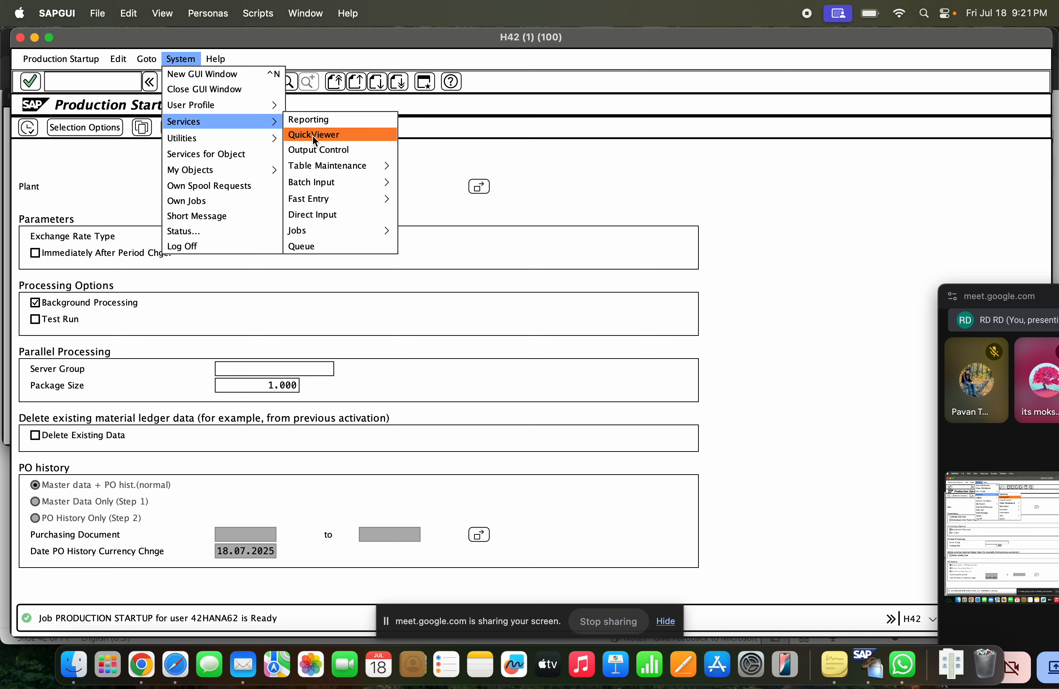
{"action": "mouse_move", "coordinate": [322, 182]}
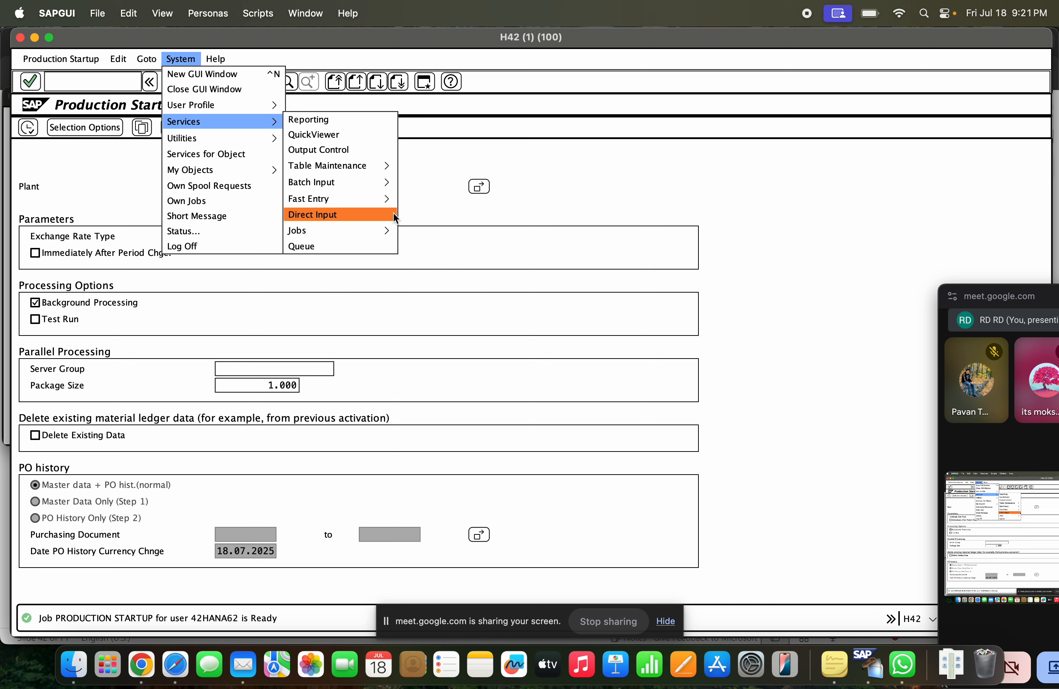
{"action": "mouse_move", "coordinate": [385, 224]}
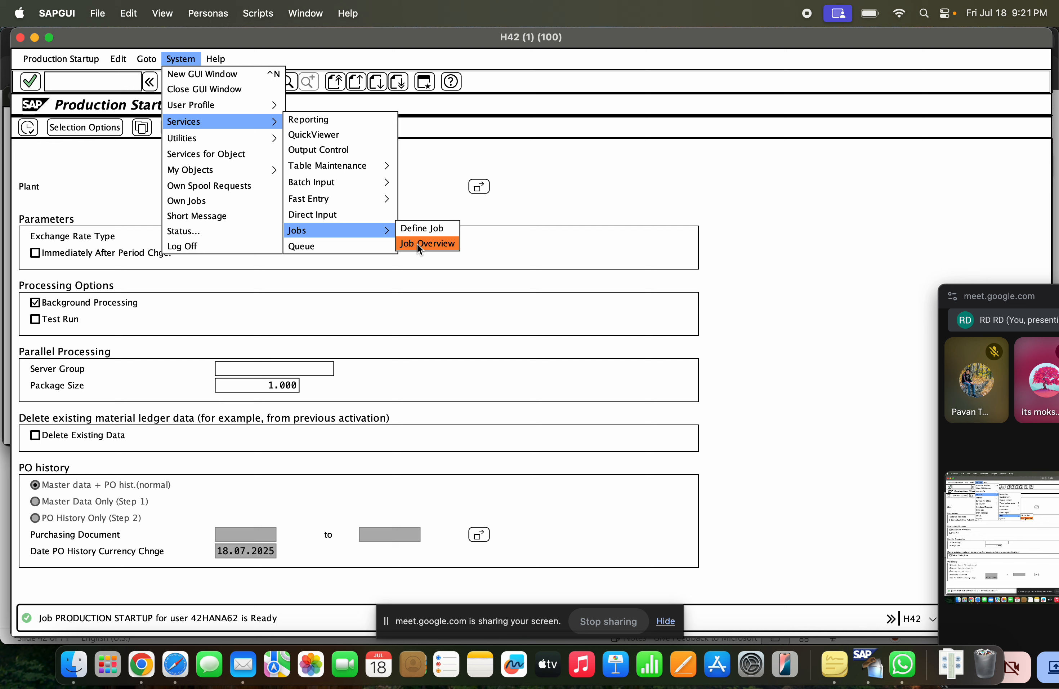
{"action": "left_click", "coordinate": [417, 243]}
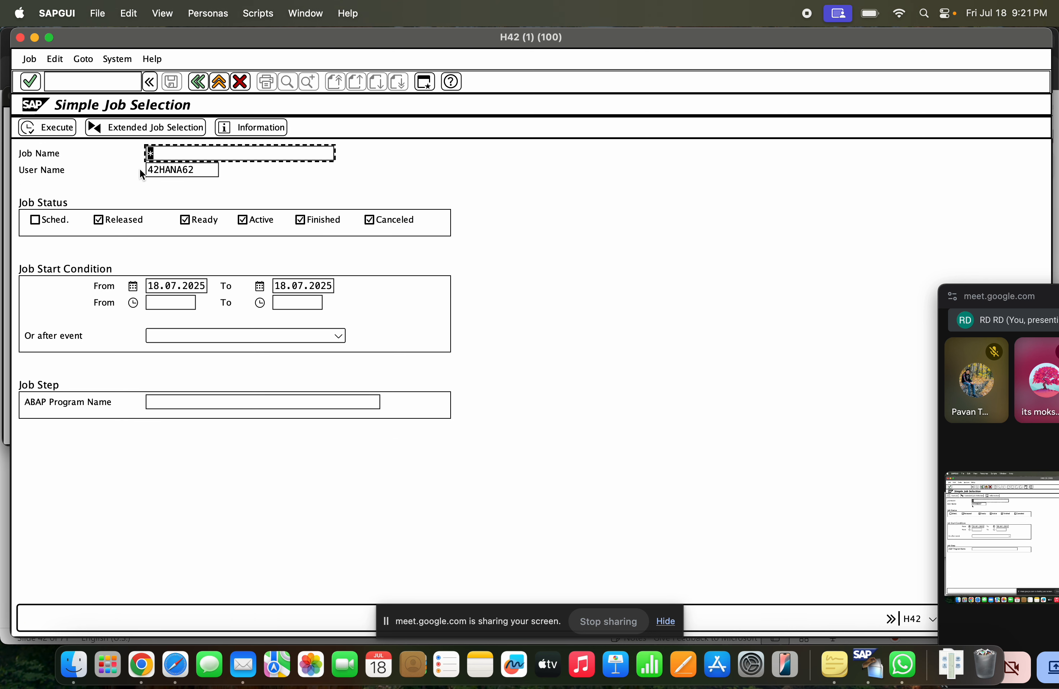
{"action": "left_click", "coordinate": [47, 128]}
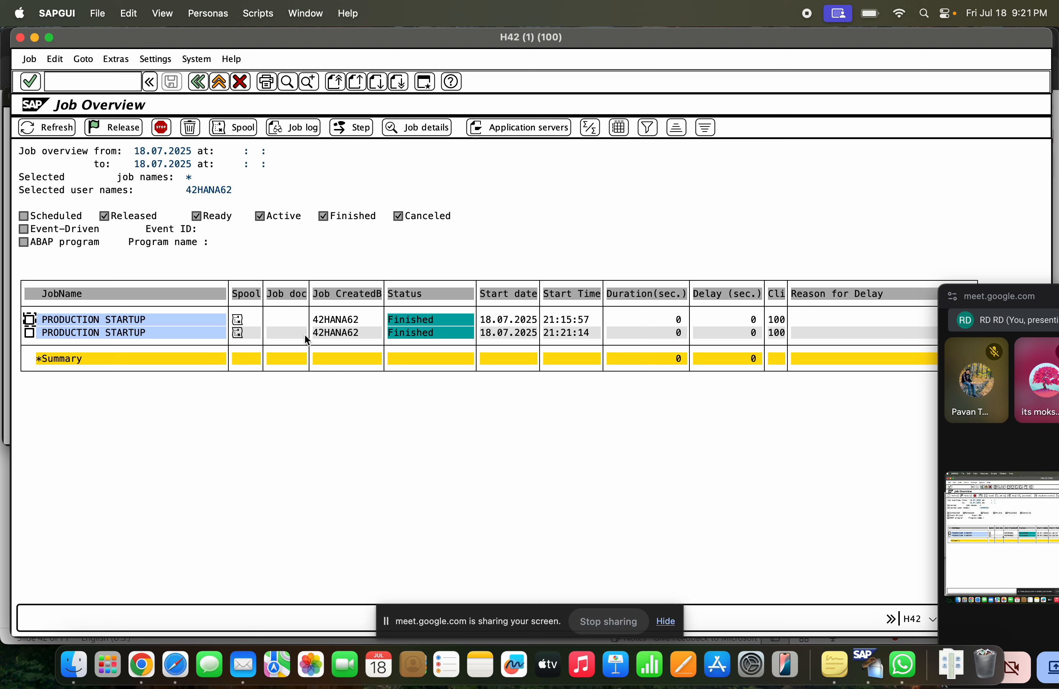
{"action": "left_click", "coordinate": [336, 334]}
{"action": "left_click", "coordinate": [404, 333]}
List the jobs again with scheduled jobs included, check the latest PRODUCTION STARTUP job, and return to SAP Easy Access
{"action": "left_click", "coordinate": [197, 83]}
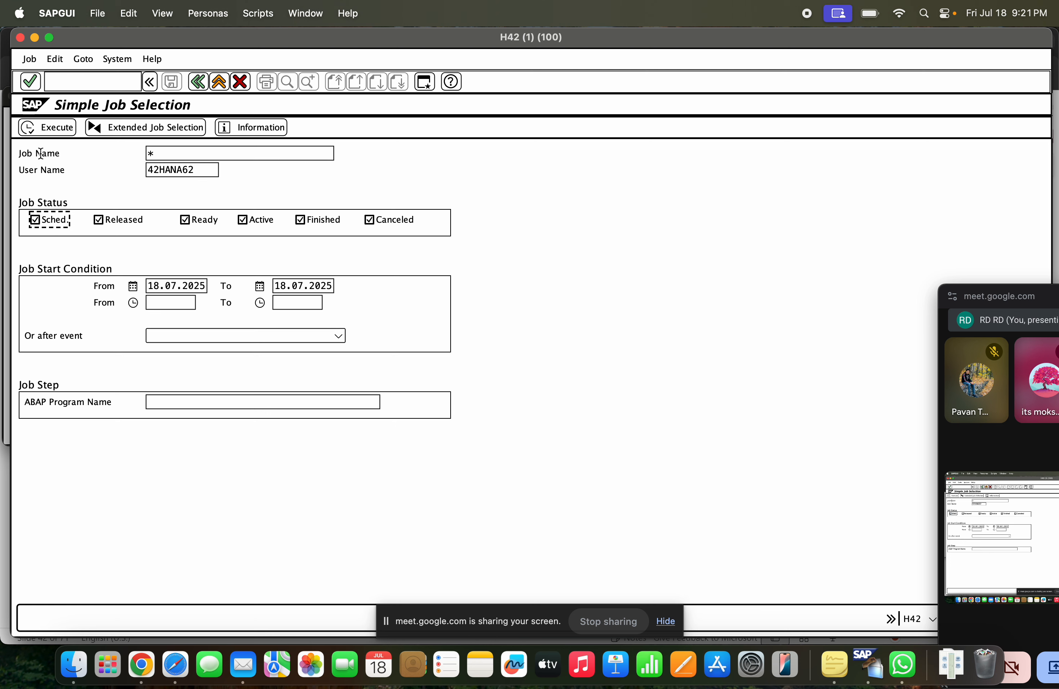
{"action": "left_click", "coordinate": [41, 129]}
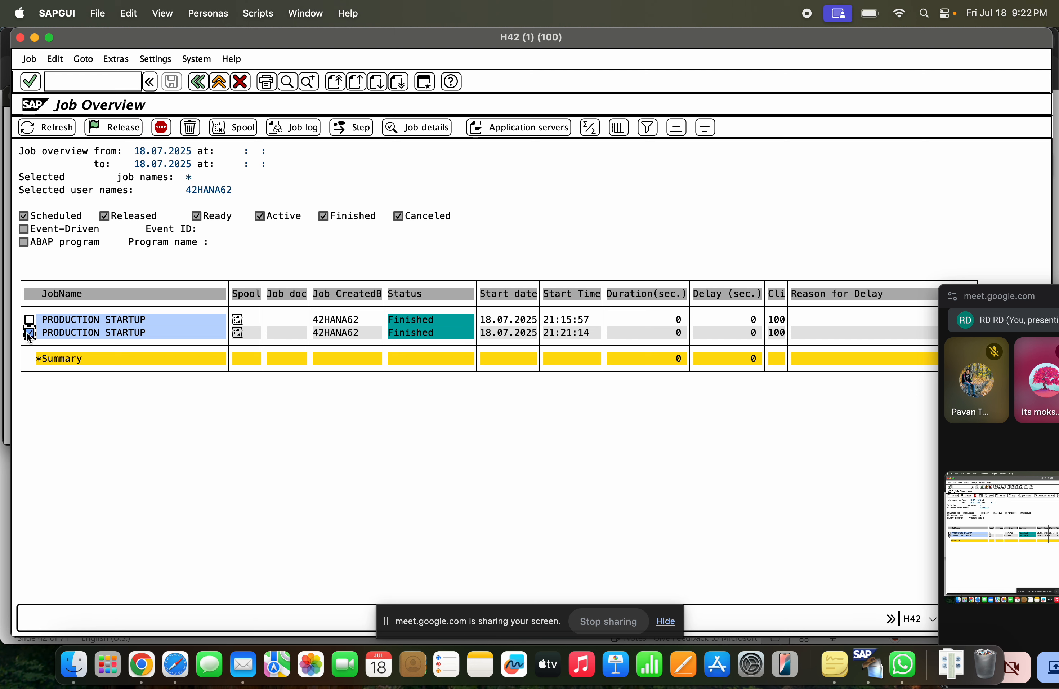
{"action": "left_click", "coordinate": [202, 80]}
{"action": "left_click", "coordinate": [199, 82]}
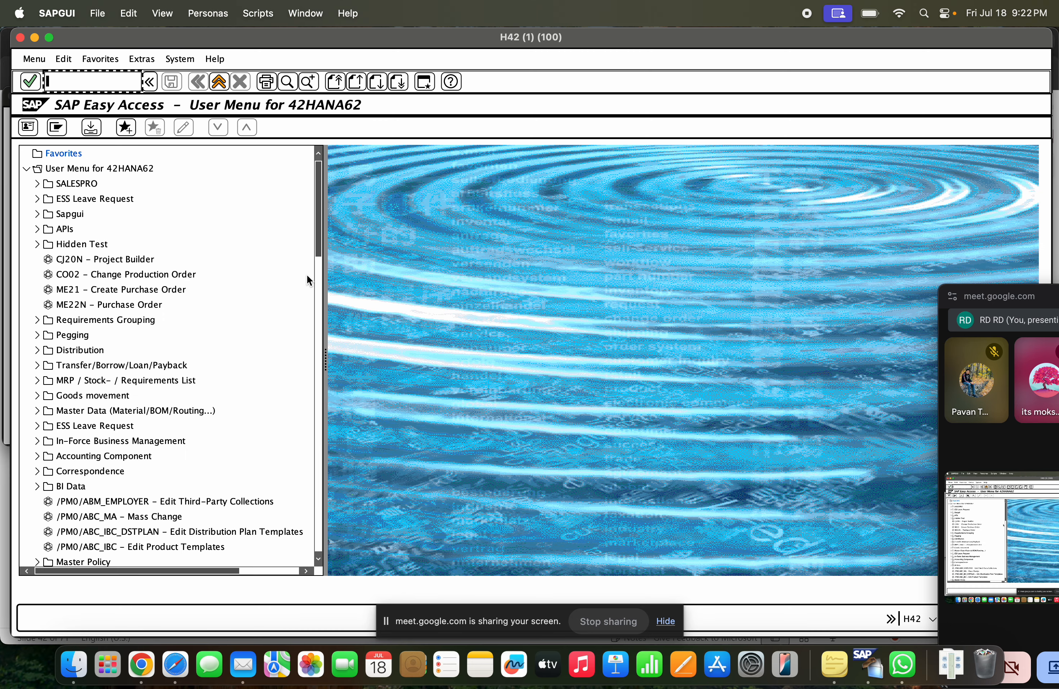
Start creating a raw material with transaction code MM01 and select the Purchasing view
{"action": "type", "text": "mm01"}
{"action": "key", "text": "Return"}
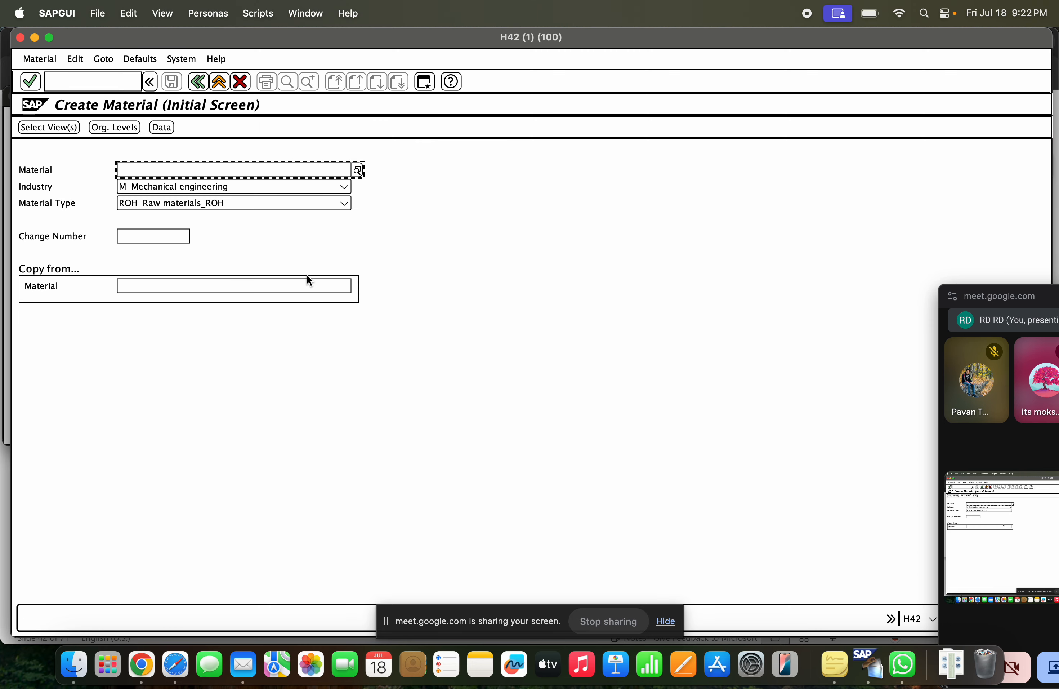
{"action": "key", "text": "Return"}
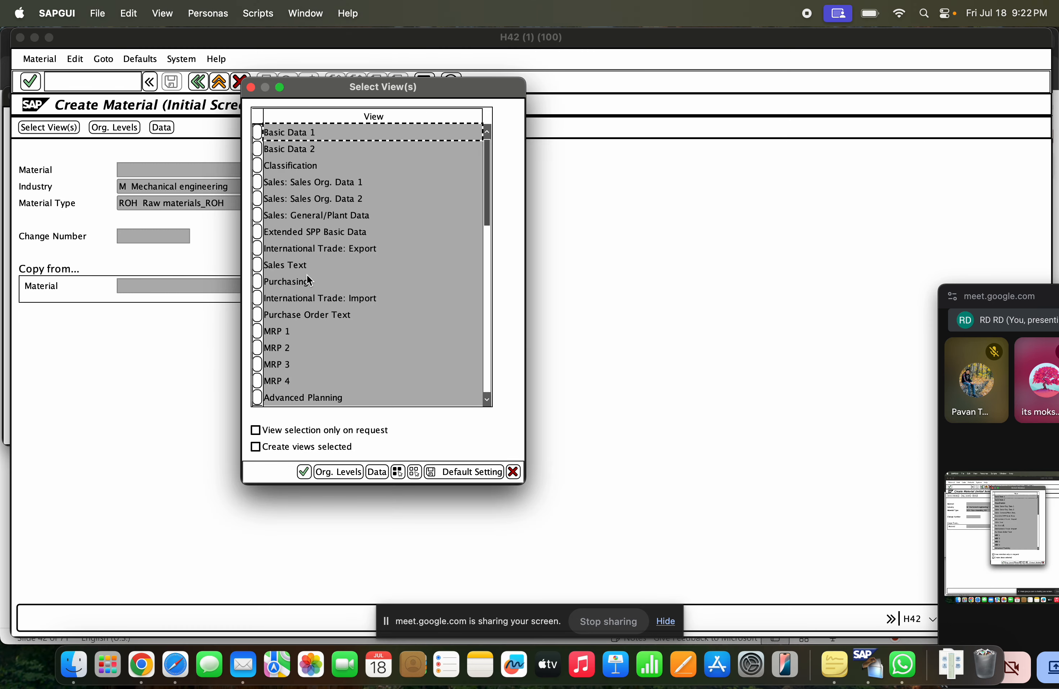
{"action": "left_click", "coordinate": [257, 282]}
{"action": "key", "text": "Return"}
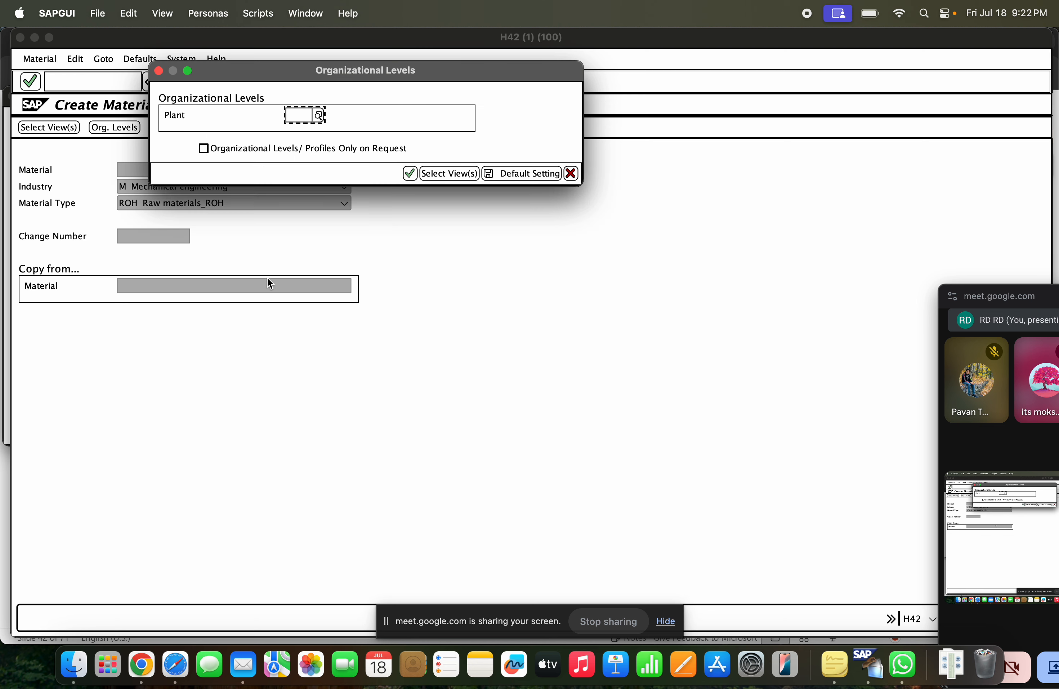
Choose plant GCET for the new material, open its Purchasing data, and exit without saving
{"action": "key", "text": "Down"}
{"action": "left_click", "coordinate": [301, 127]}
{"action": "key", "text": "Return"}
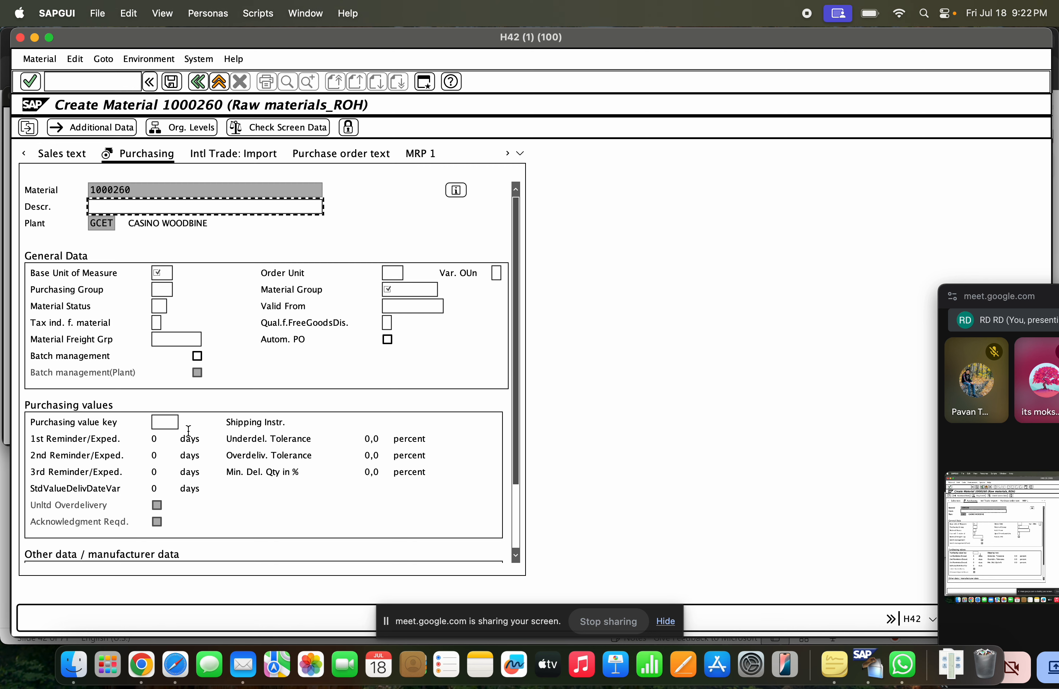
{"action": "left_click", "coordinate": [218, 81]}
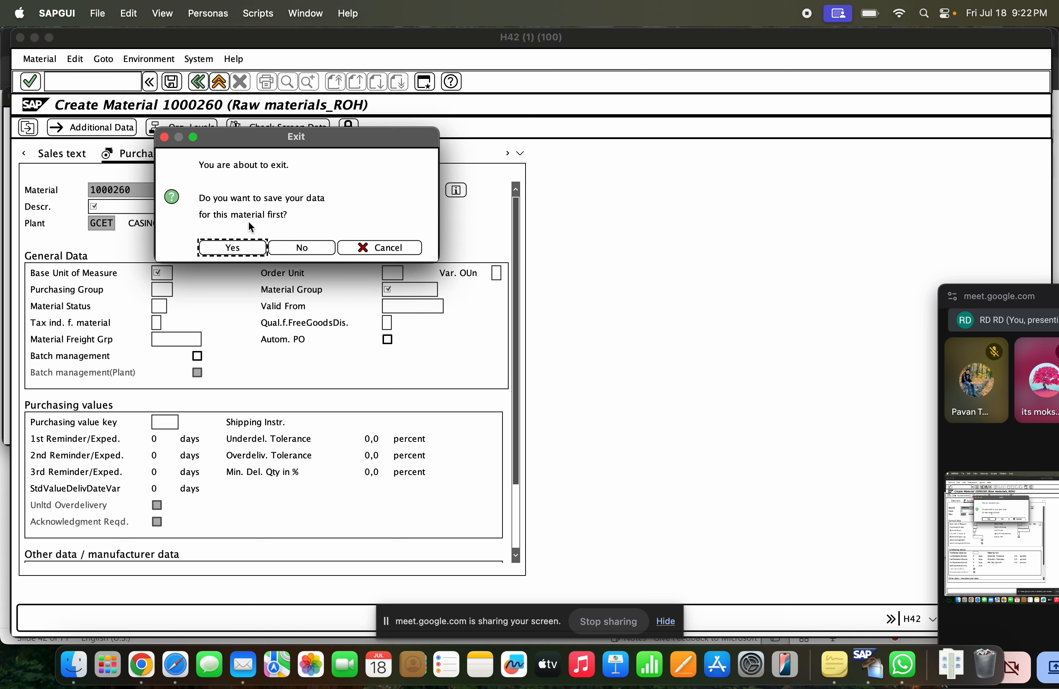
{"action": "left_click", "coordinate": [299, 246]}
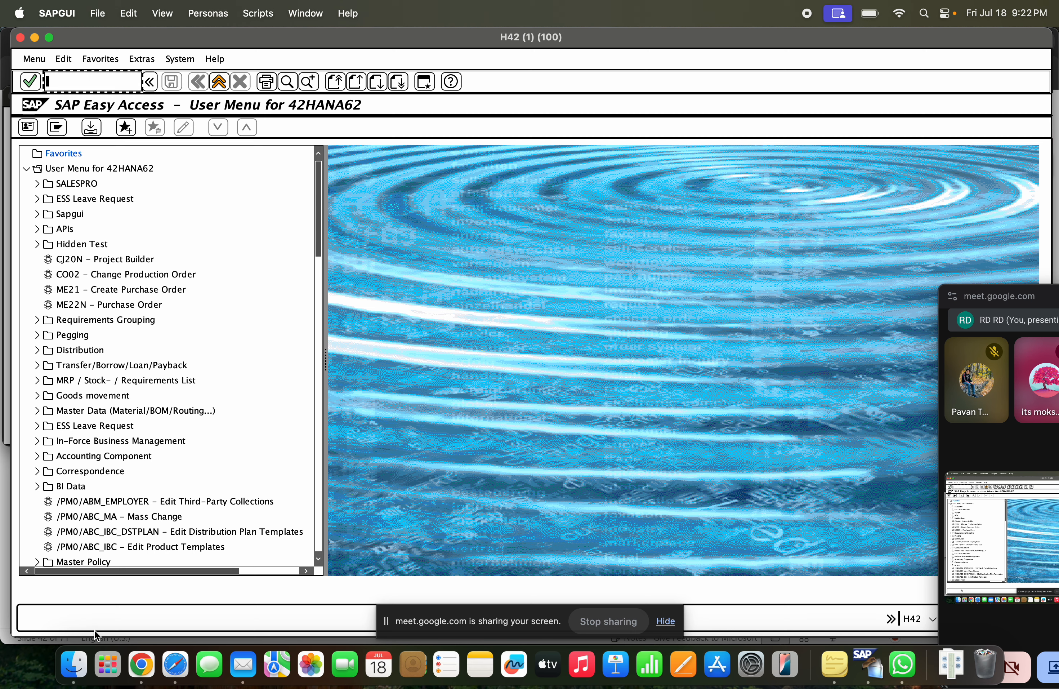
Switch to the SAP MM1 presentation in Chrome, review the Material Ledger activation slide, and return to SAP GUI
{"action": "left_click", "coordinate": [140, 665]}
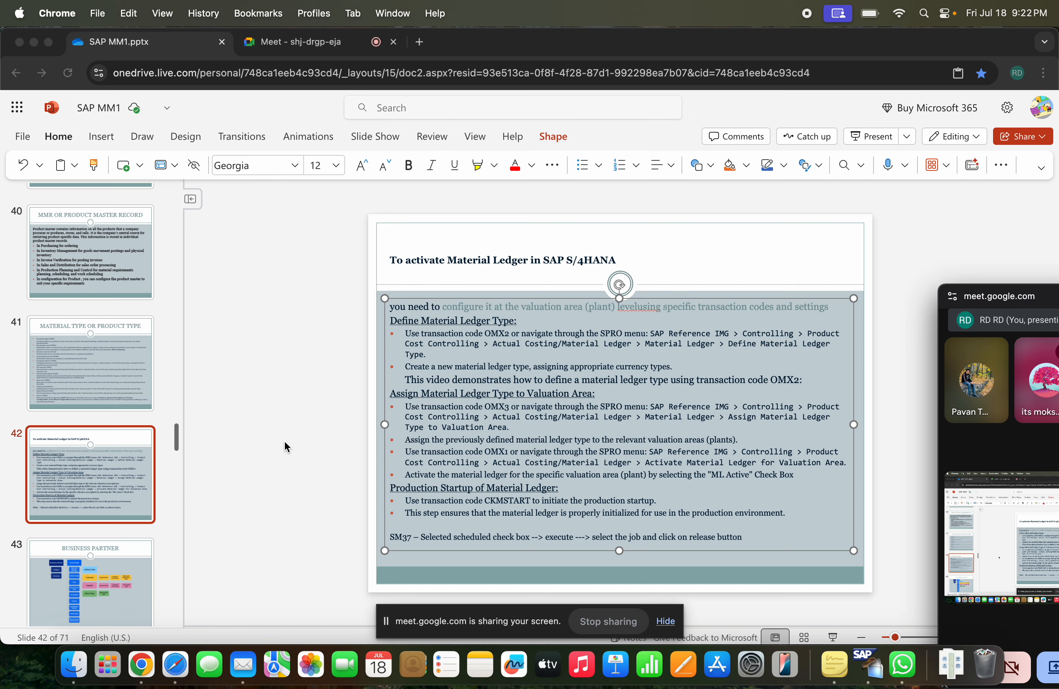
{"action": "left_click", "coordinate": [122, 451]}
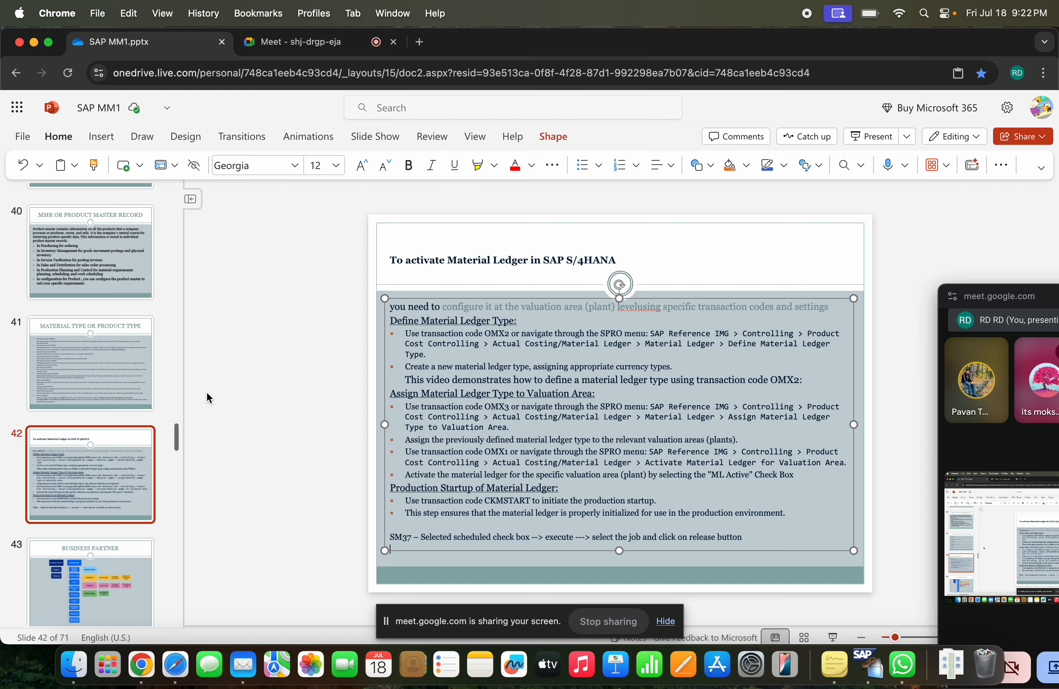
{"action": "key", "text": "super+Tab"}
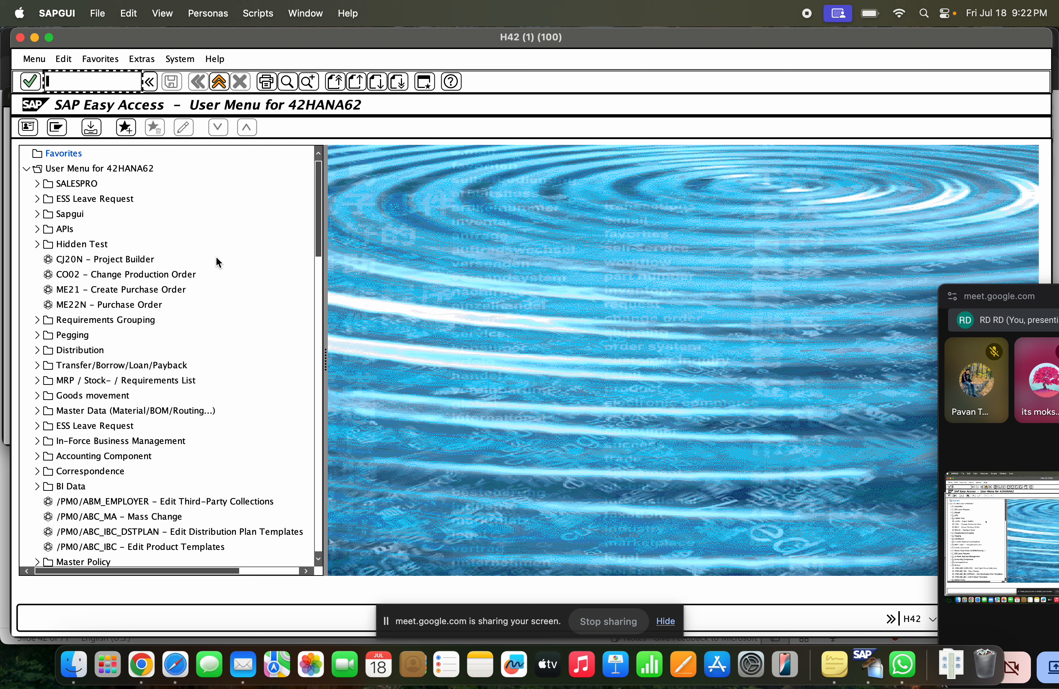
Start the SAP Fiori Launchpad with transaction code /n/UI2/FLP
{"action": "type", "text": "/n"}
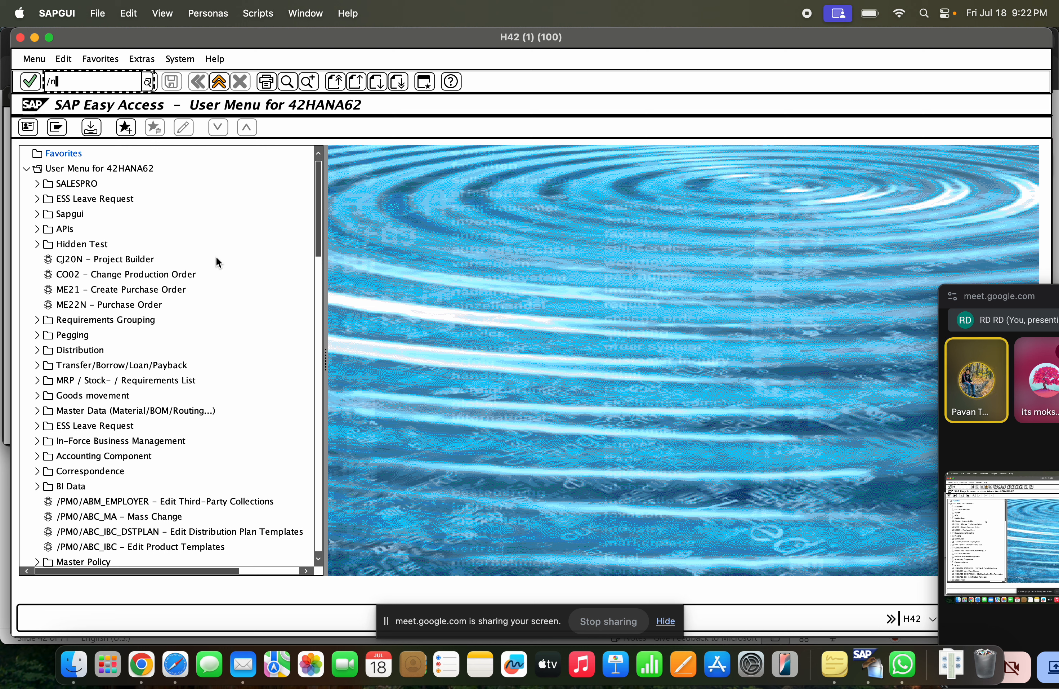
{"action": "type", "text": "/ui2"}
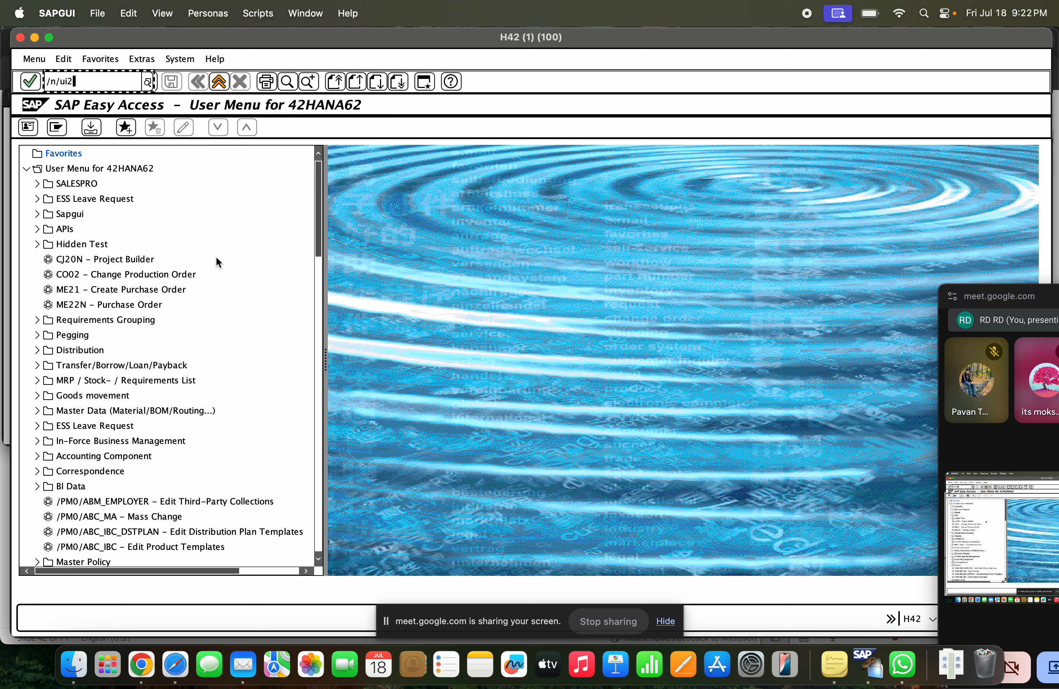
{"action": "type", "text": "fl"}
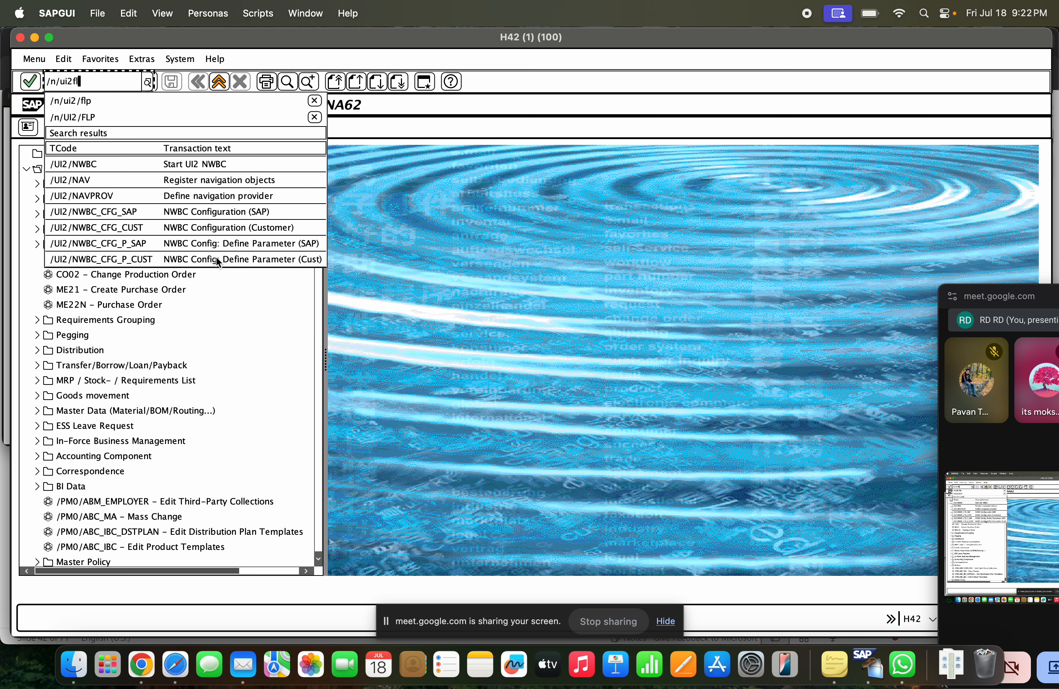
{"action": "type", "text": "p"}
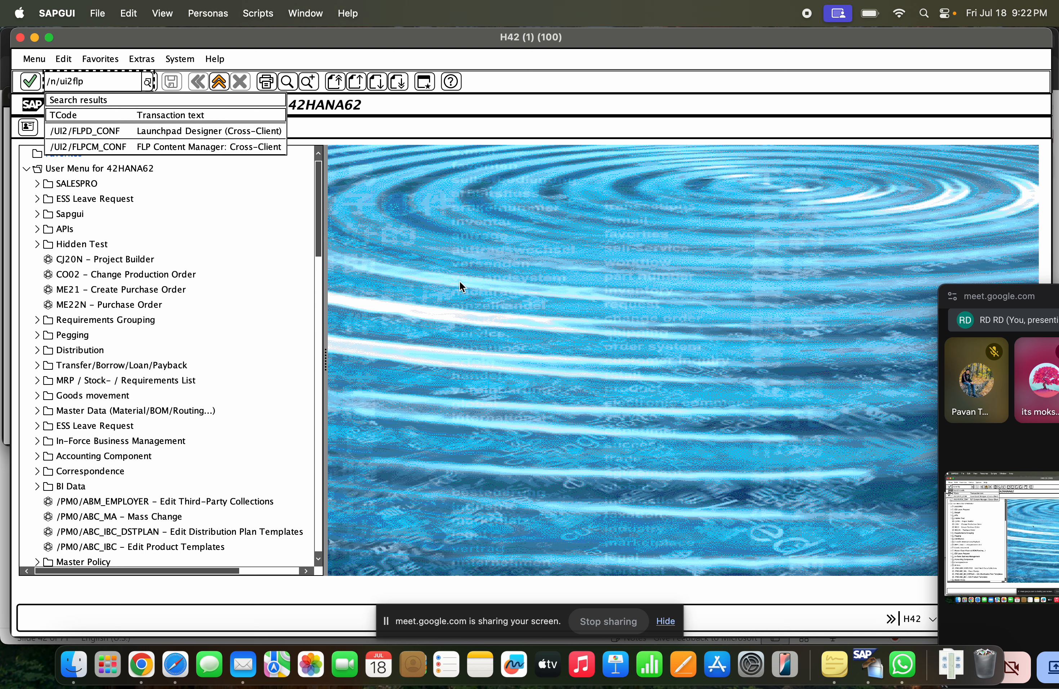
{"action": "left_click", "coordinate": [78, 85]}
{"action": "type", "text": "f"}
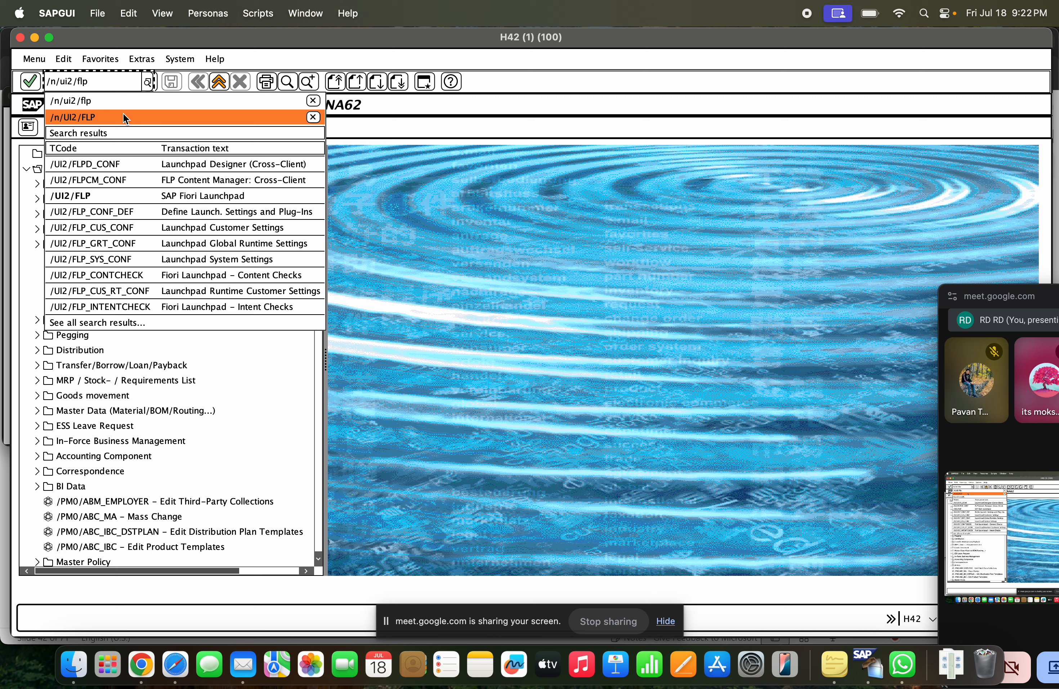
{"action": "left_click", "coordinate": [123, 117]}
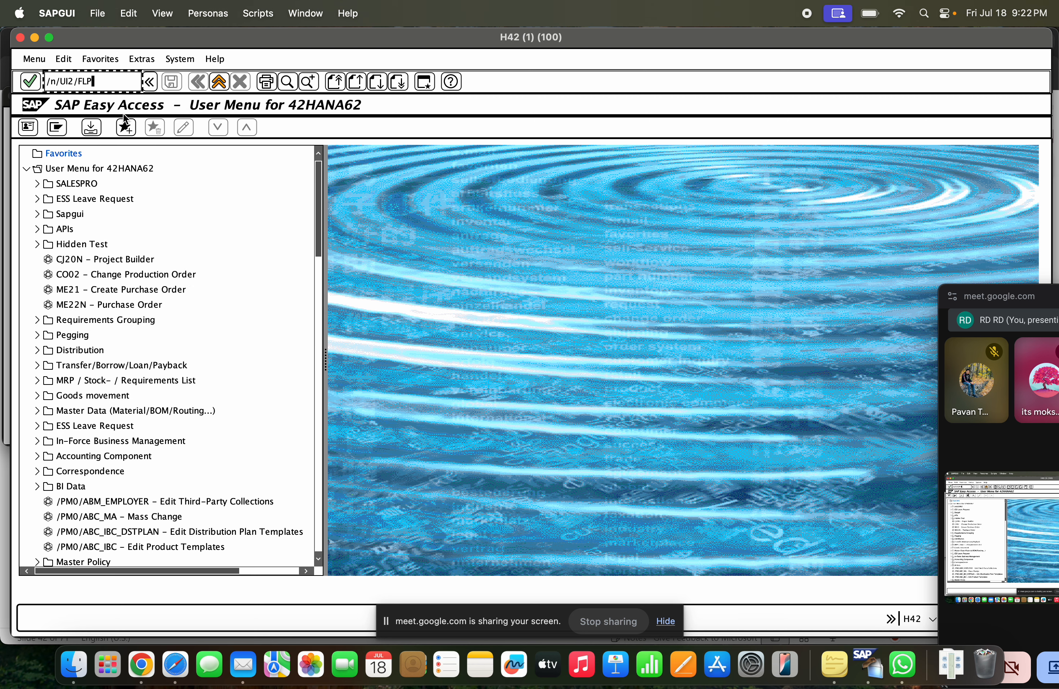
{"action": "key", "text": "Return"}
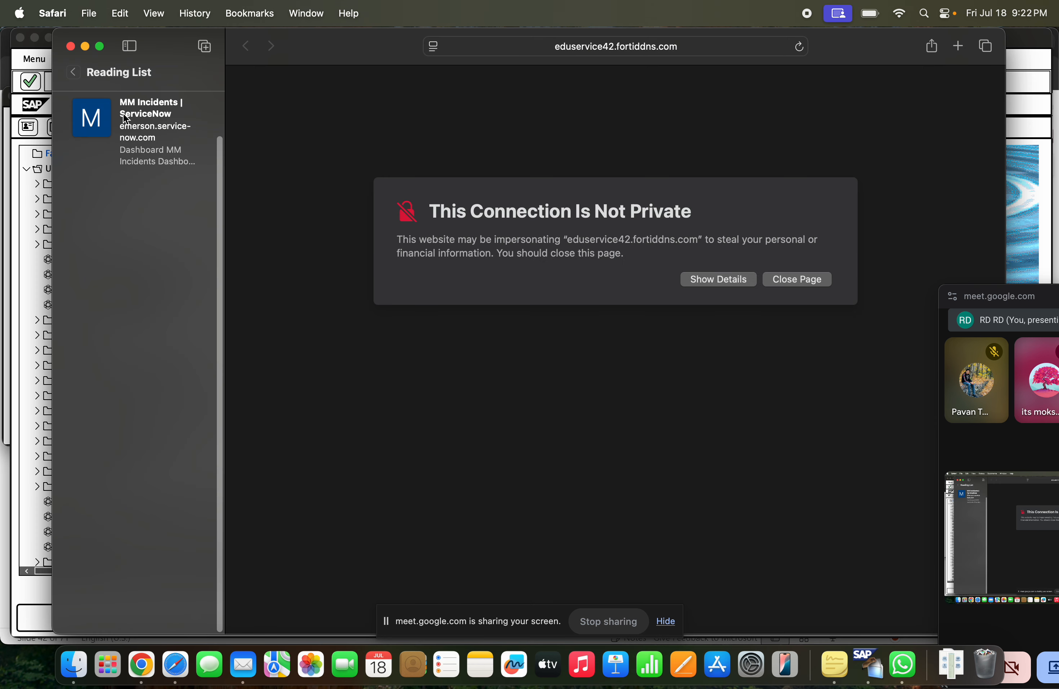
Continue past Safari's certificate warning to the SAP logon page and check the launchpad's web address
{"action": "left_click", "coordinate": [738, 282]}
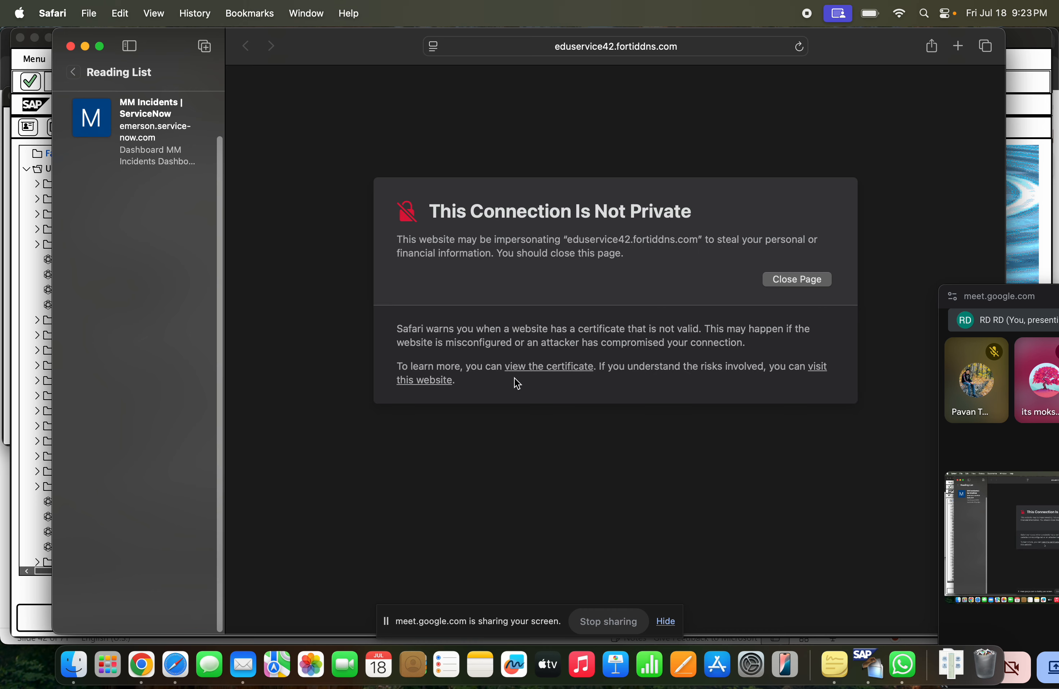
{"action": "left_click", "coordinate": [821, 371]}
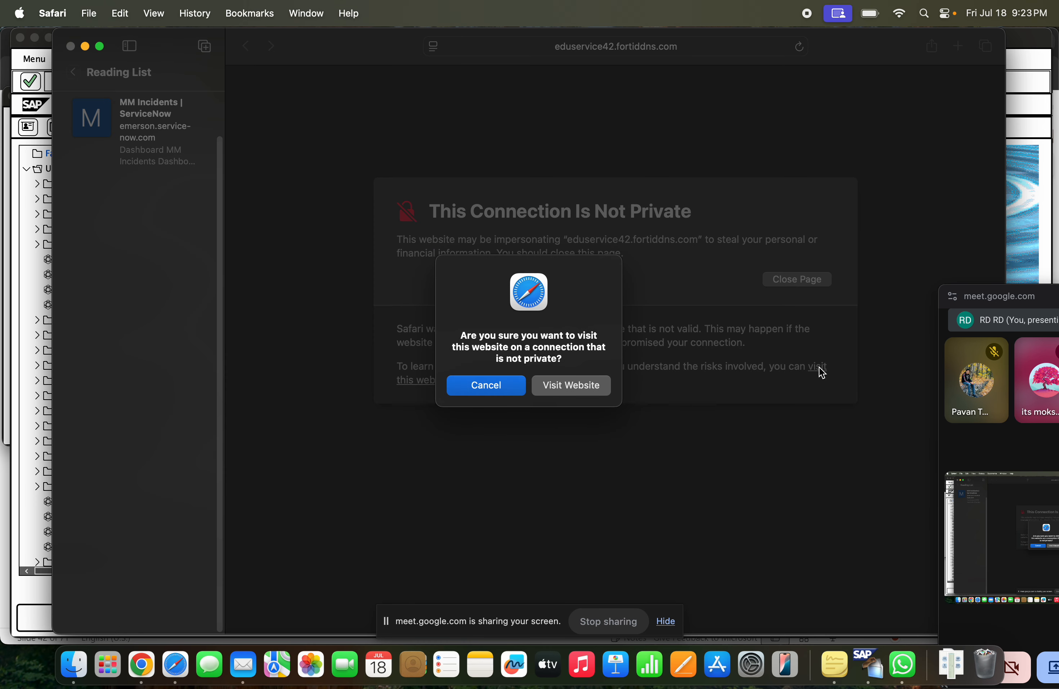
{"action": "left_click", "coordinate": [569, 386]}
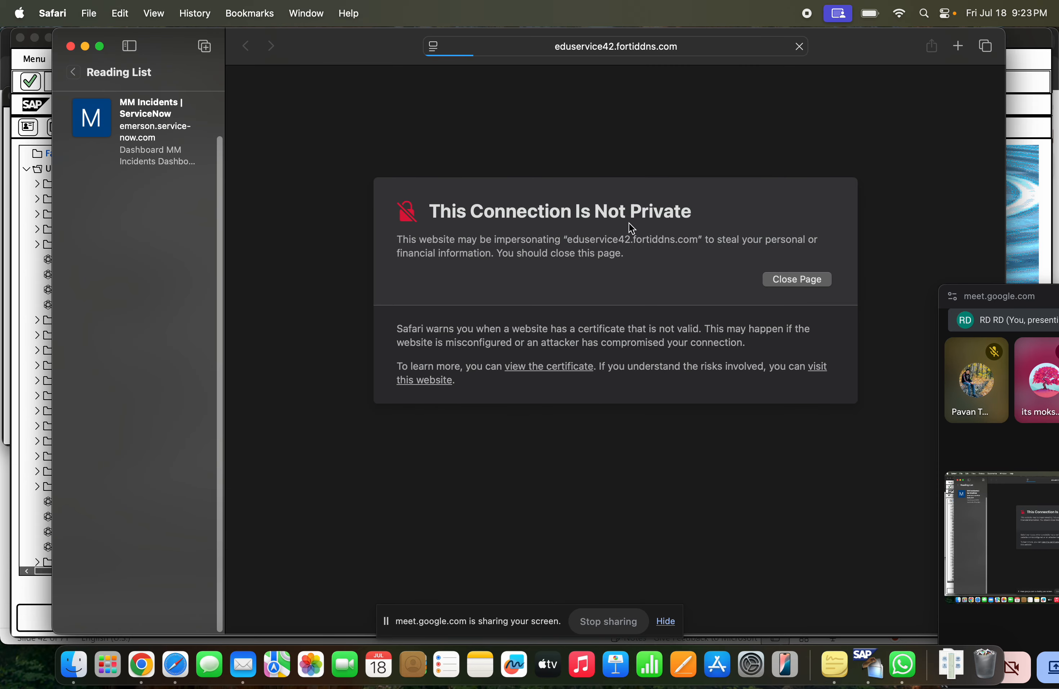
{"action": "left_click", "coordinate": [654, 41]}
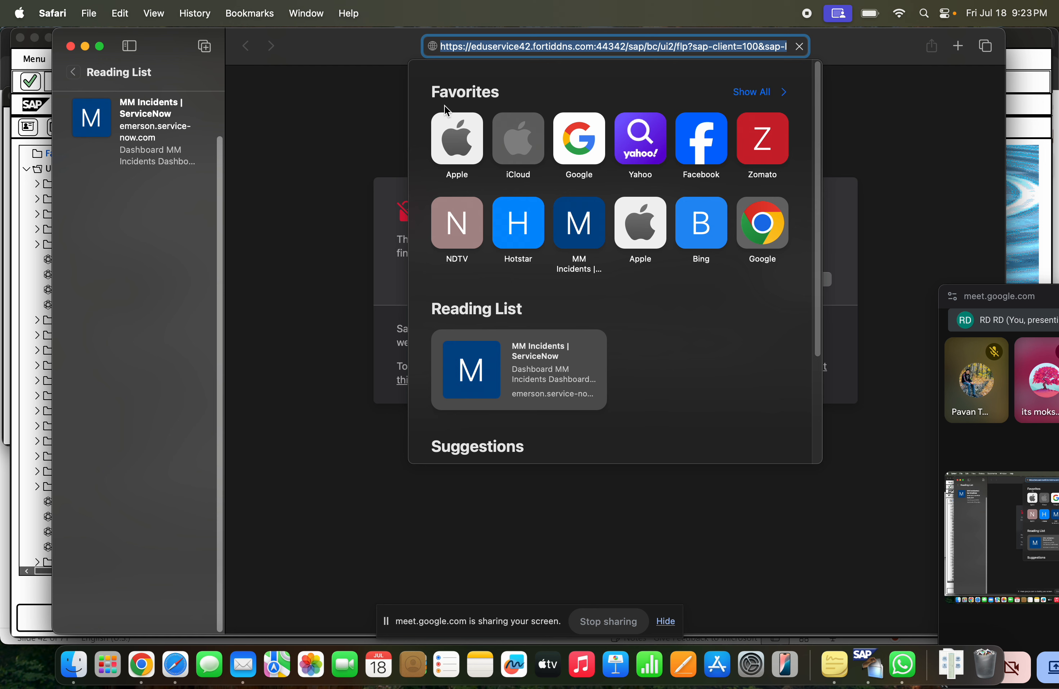
{"action": "left_click", "coordinate": [342, 139]}
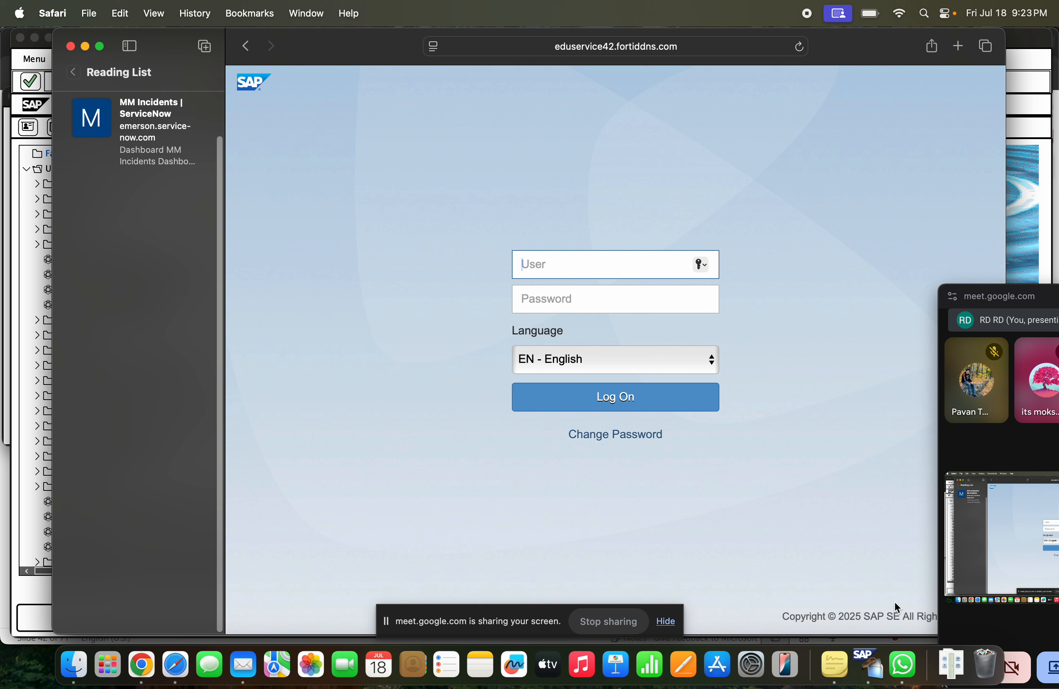
Copy the user ID from the WhatsApp message and enter it as the user on the launchpad logon page in Safari
{"action": "left_click", "coordinate": [904, 665]}
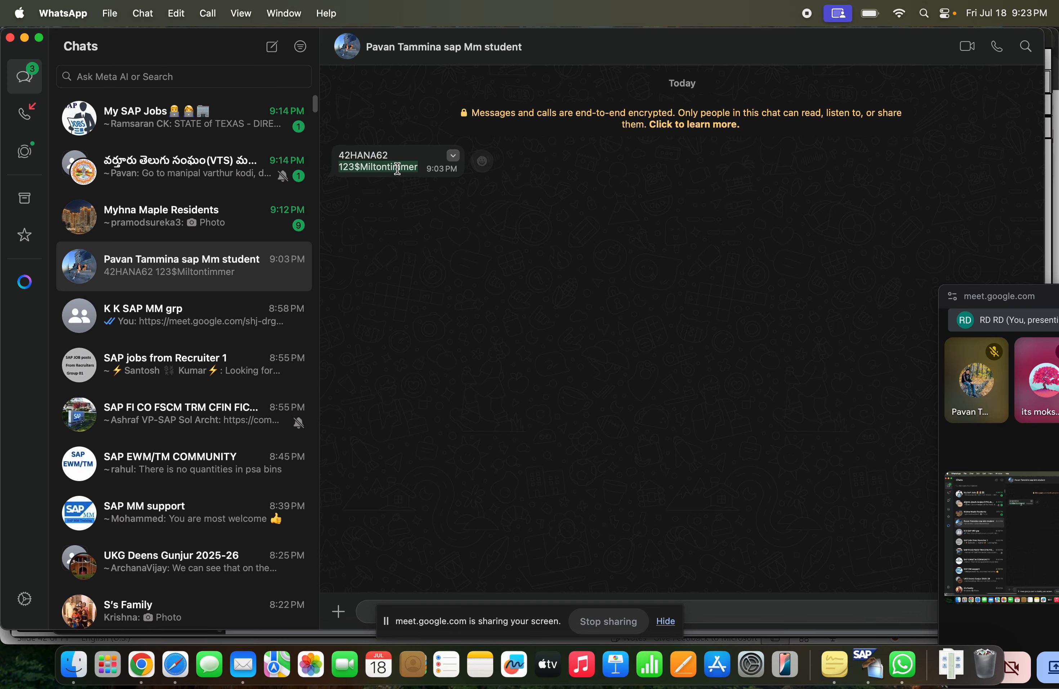
{"action": "left_click_drag", "start_coordinate": [388, 158], "coordinate": [335, 154]}
{"action": "key", "text": "super+c"}
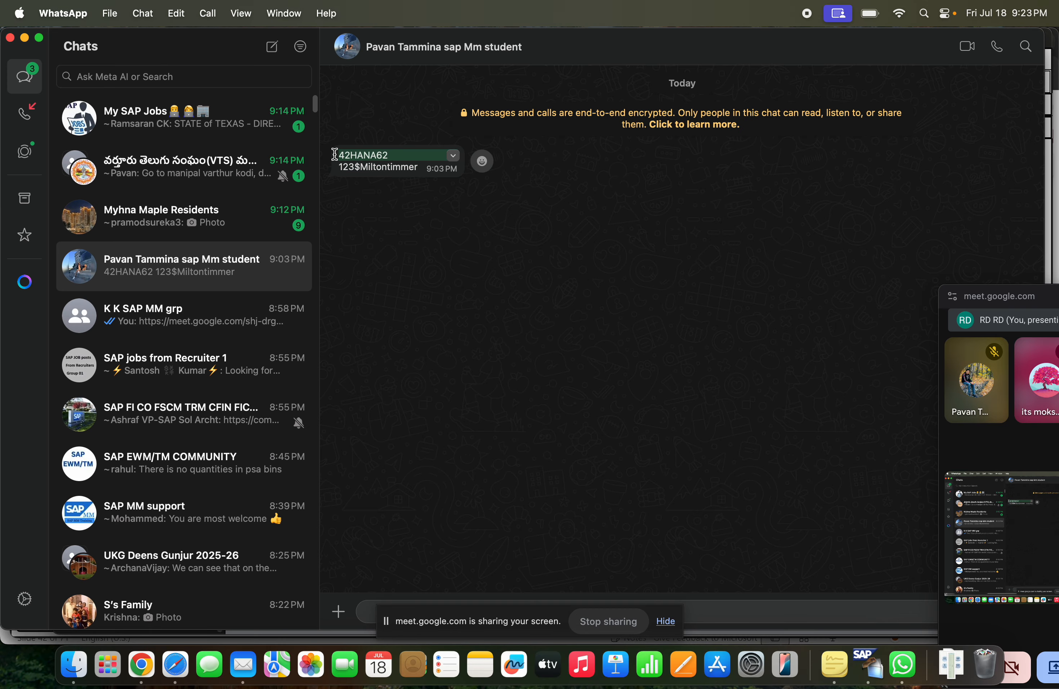
{"action": "key", "text": "super+Tab"}
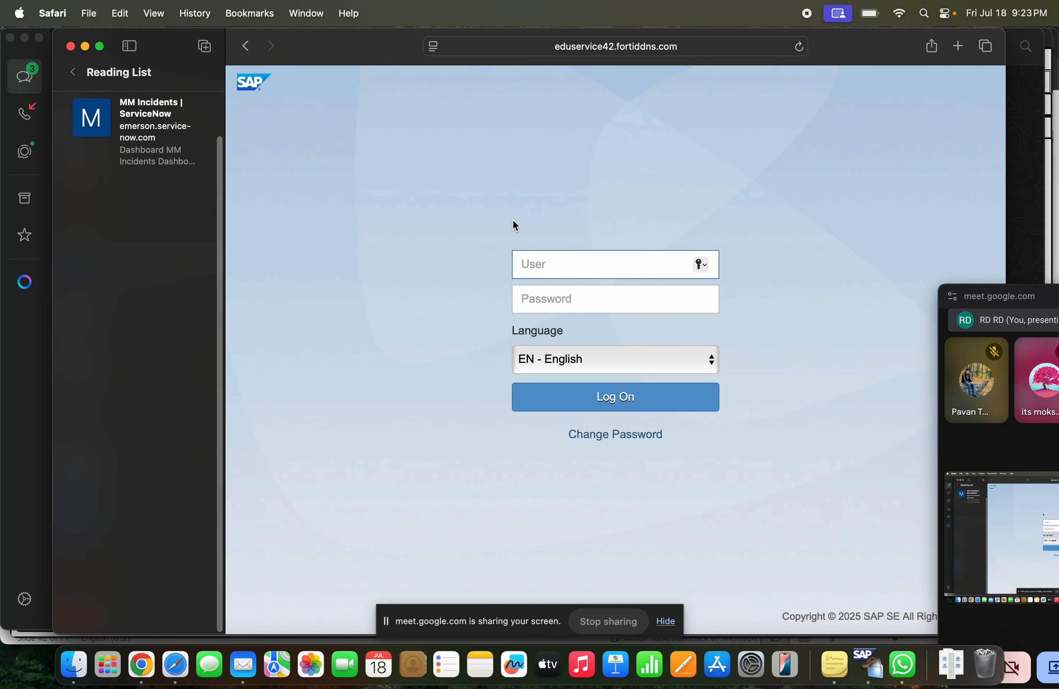
{"action": "key", "text": "super+v"}
{"action": "key", "text": "Tab"}
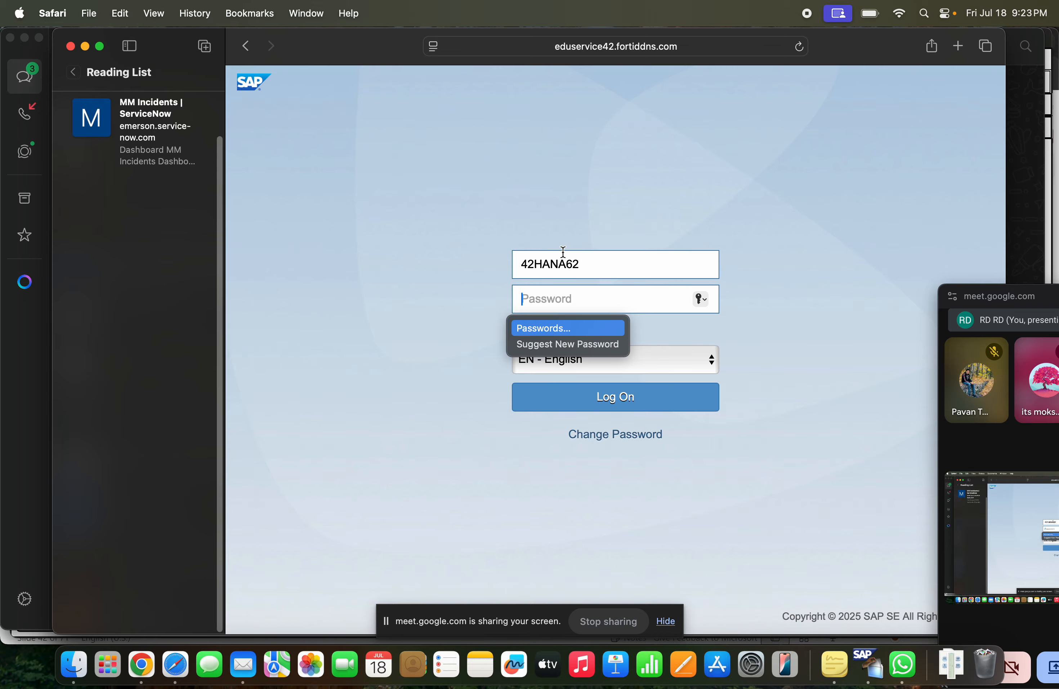
Copy the account password from WhatsApp into the logon page's password field, log on, and save the password in Safari
{"action": "key", "text": "super+Tab"}
{"action": "left_click_drag", "start_coordinate": [419, 167], "coordinate": [331, 160]}
{"action": "key", "text": "super+Tab"}
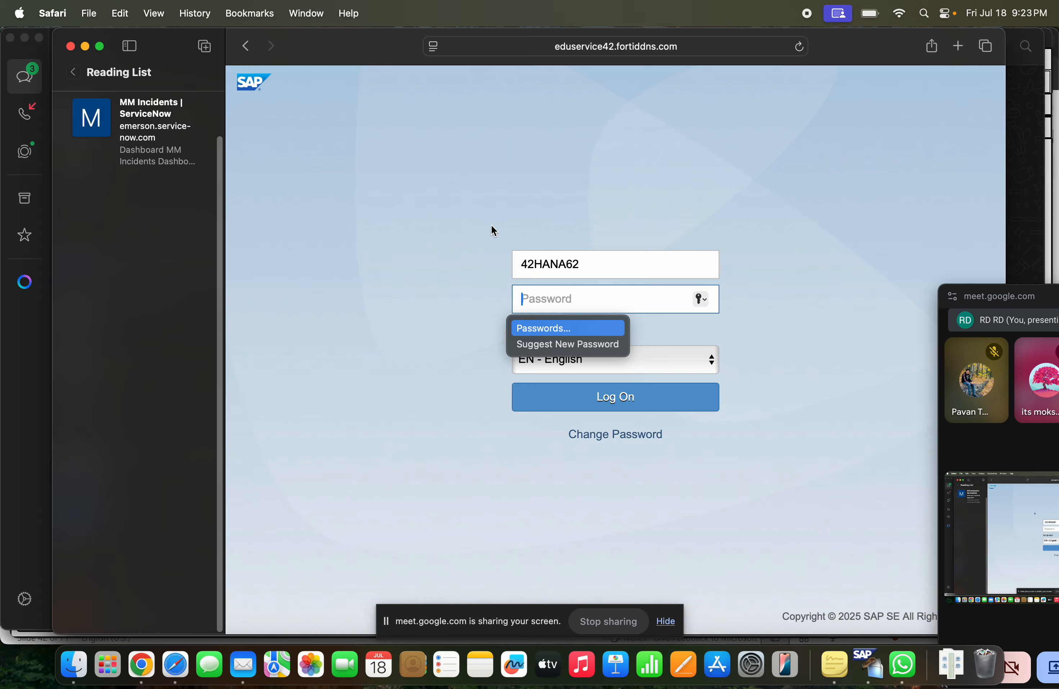
{"action": "key", "text": "super+v"}
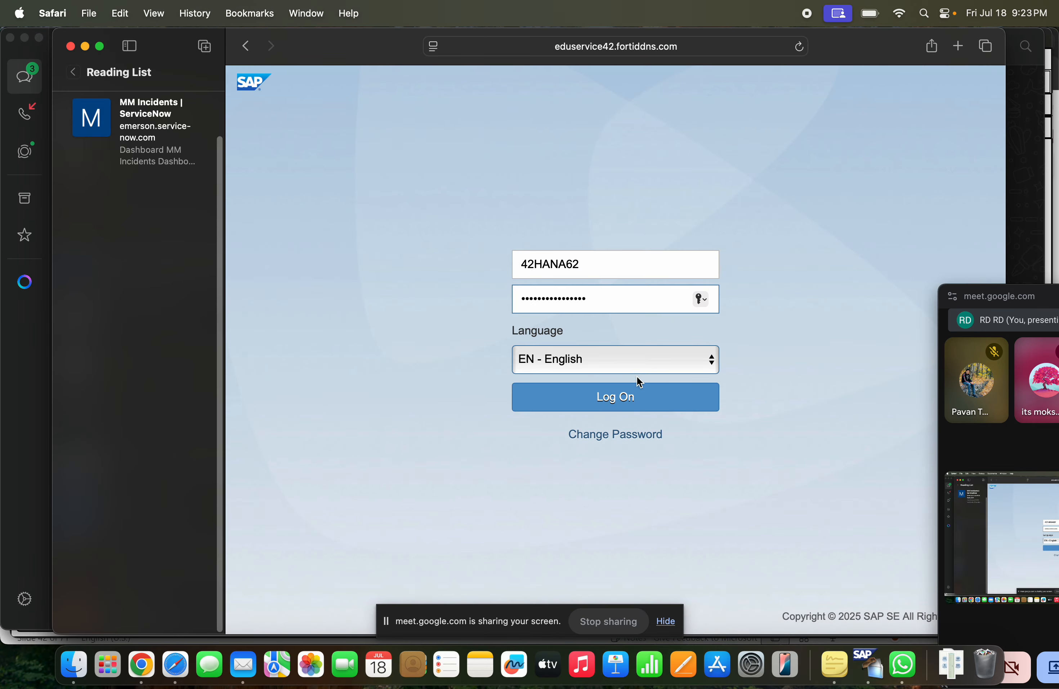
{"action": "left_click", "coordinate": [636, 395]}
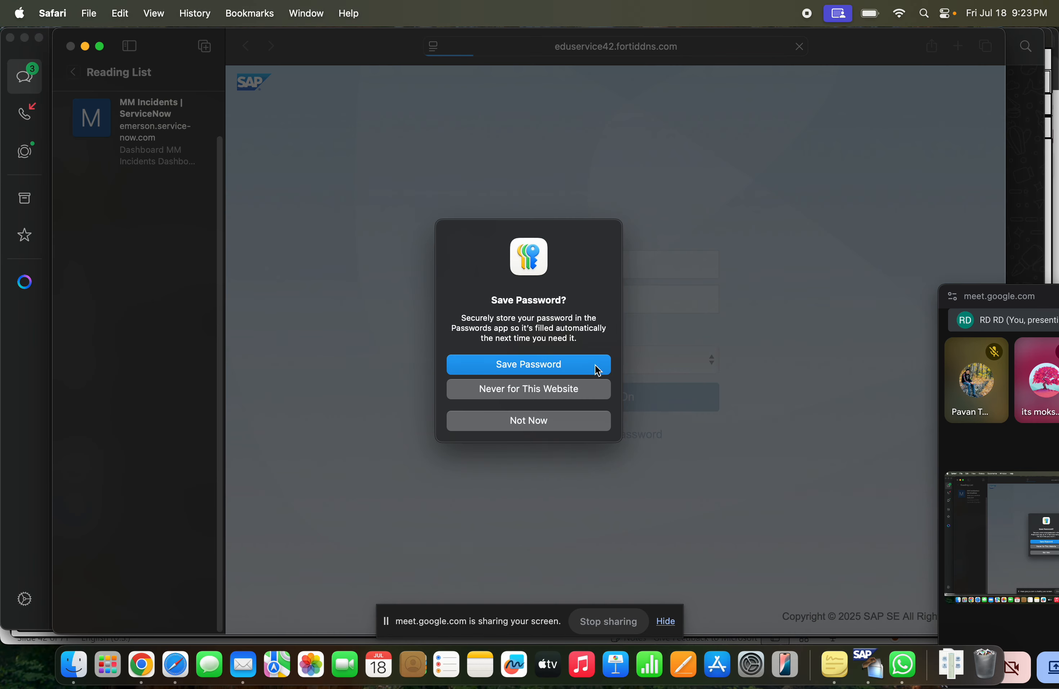
{"action": "left_click", "coordinate": [599, 366]}
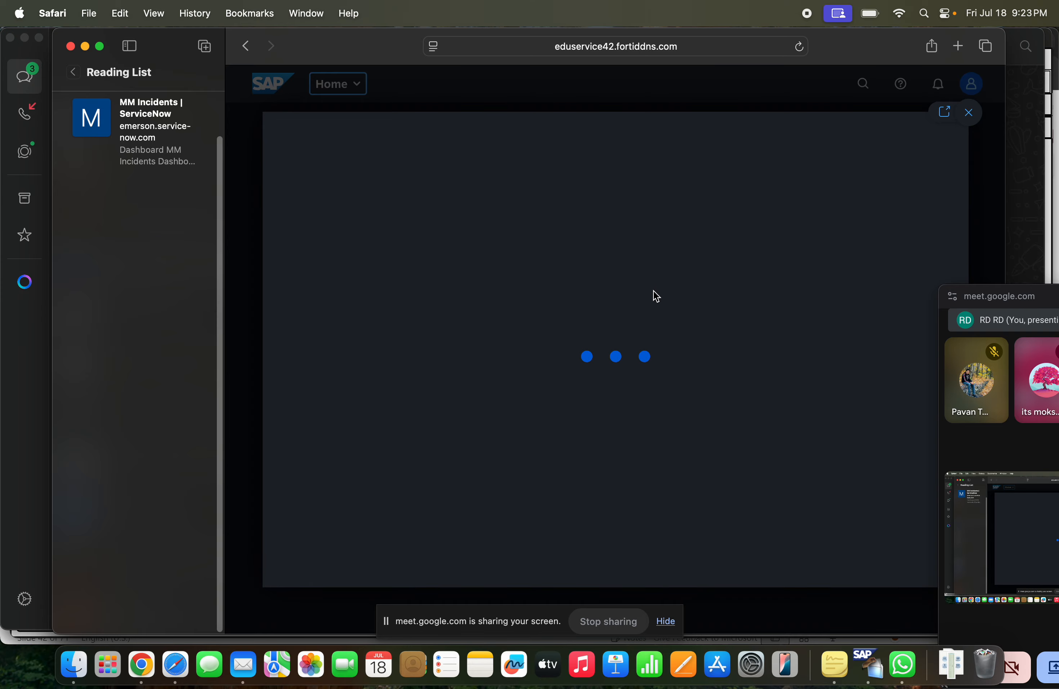
Switch to the SAP MM1 presentation in Chrome and add a Fiori connection note with code /n/UI2/FLP below the SM37 line on slide 42
{"action": "left_click", "coordinate": [141, 665]}
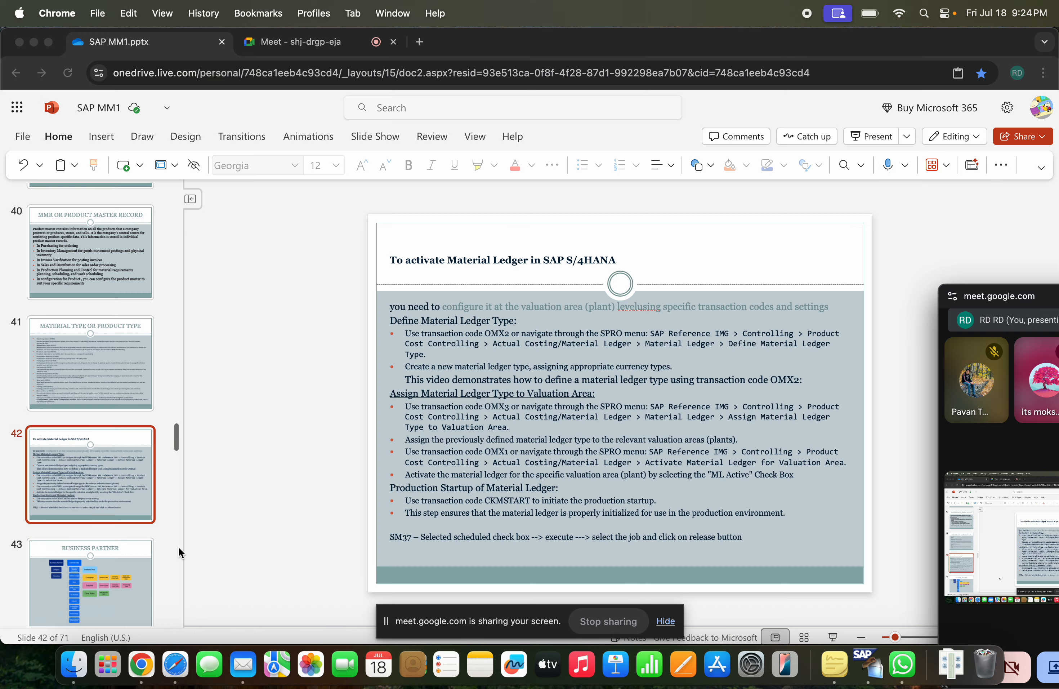
{"action": "left_click", "coordinate": [748, 538]}
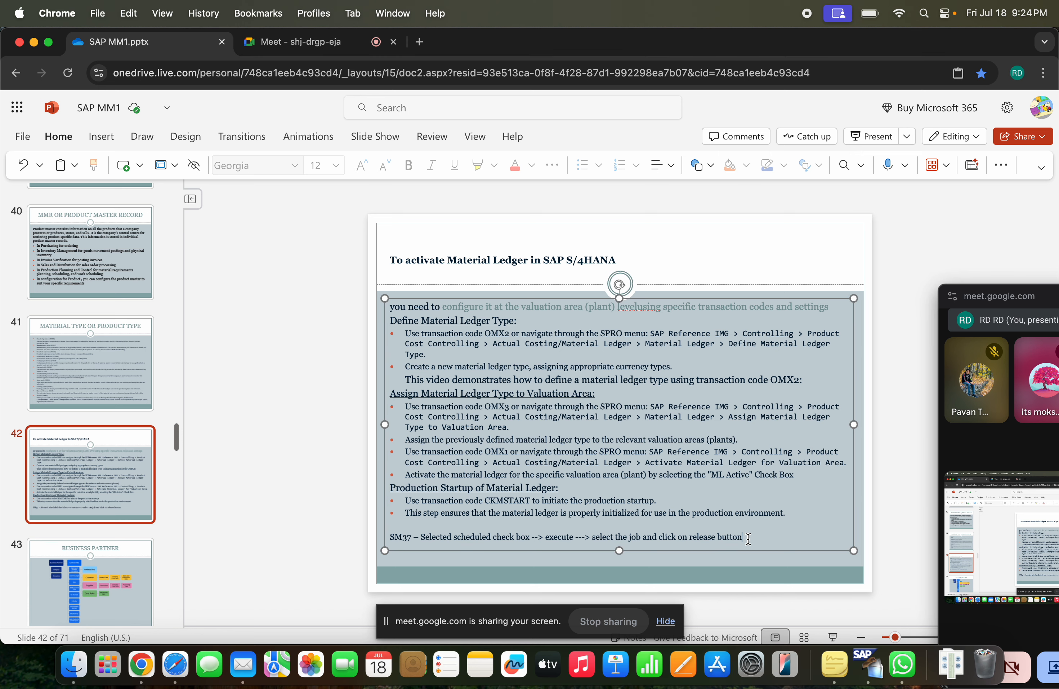
{"action": "key", "text": "Return"}
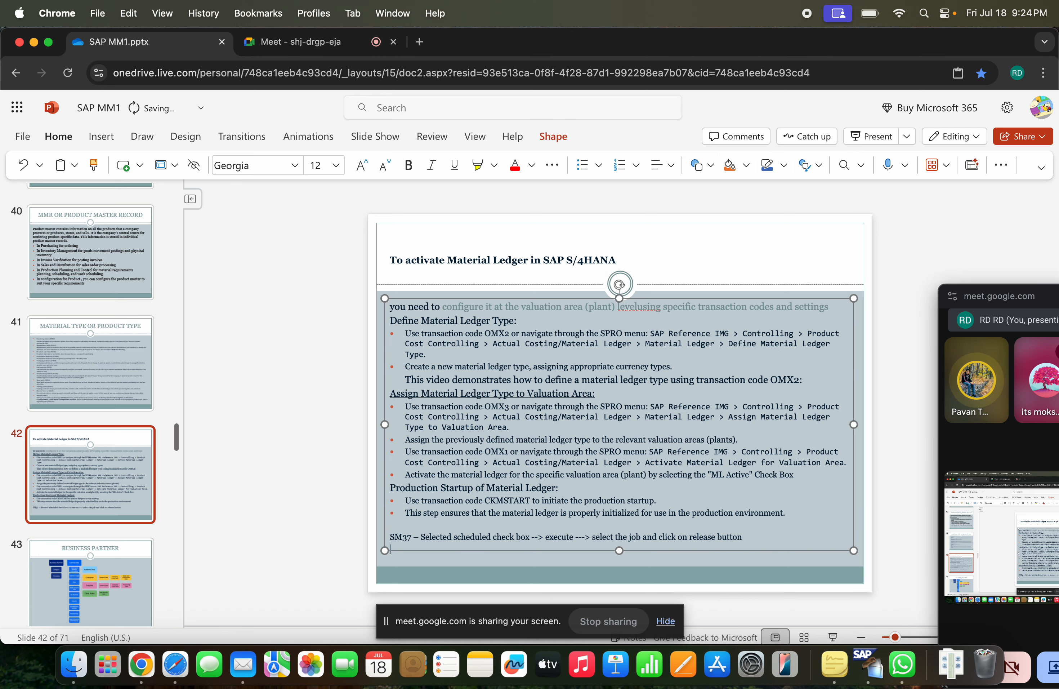
{"action": "type", "text": "/n/"}
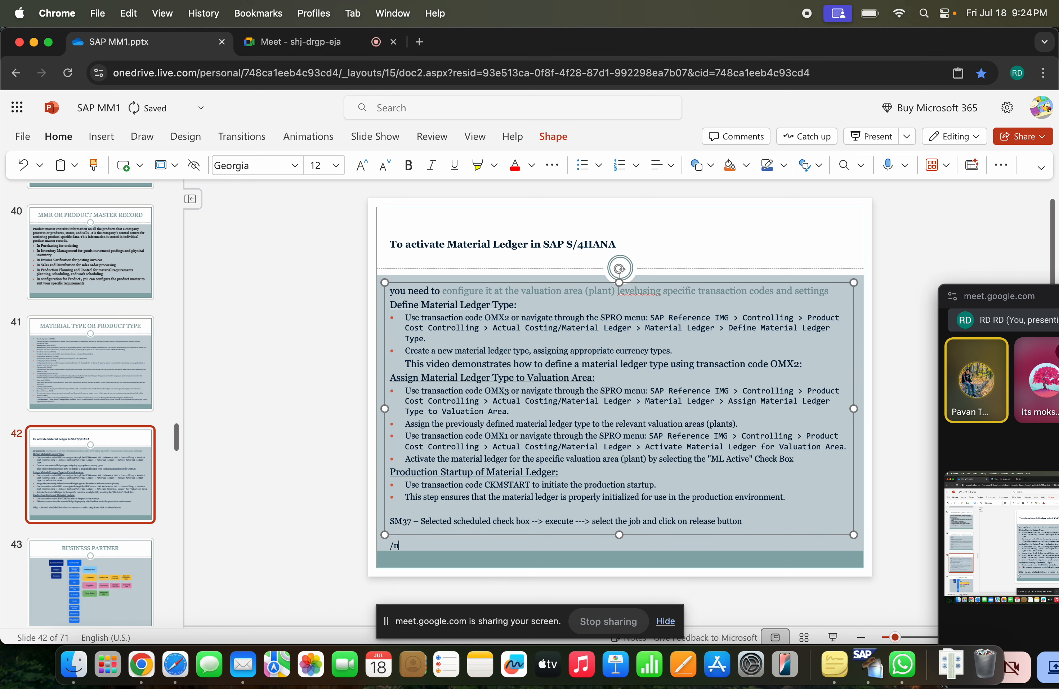
{"action": "type", "text": "U"}
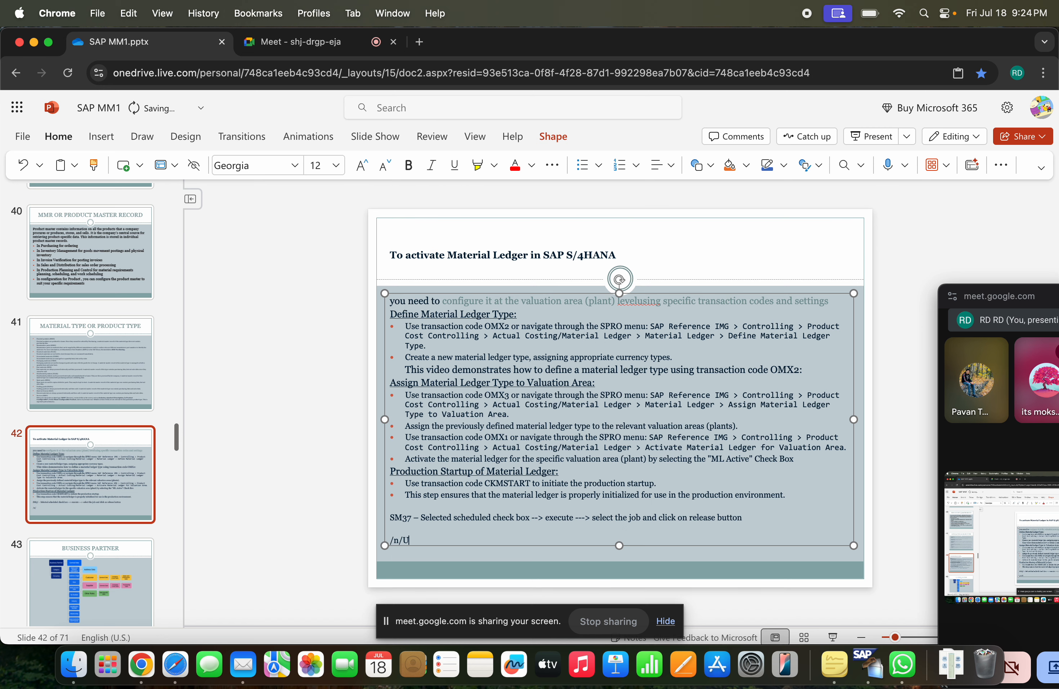
{"action": "type", "text": "I2/"}
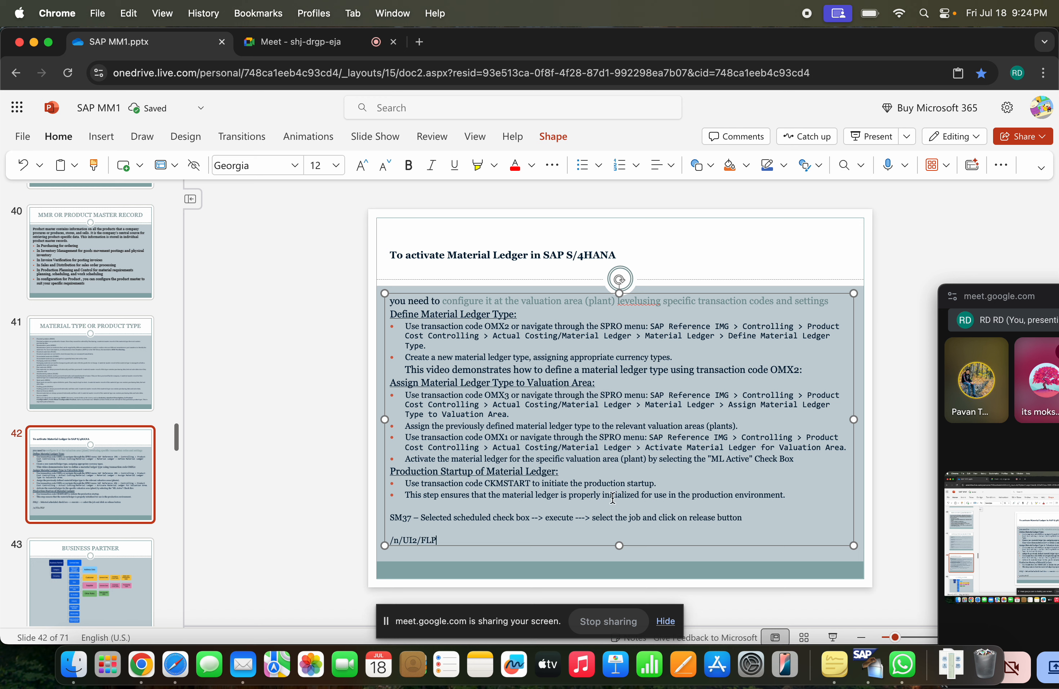
{"action": "type", "text": "FLP -"}
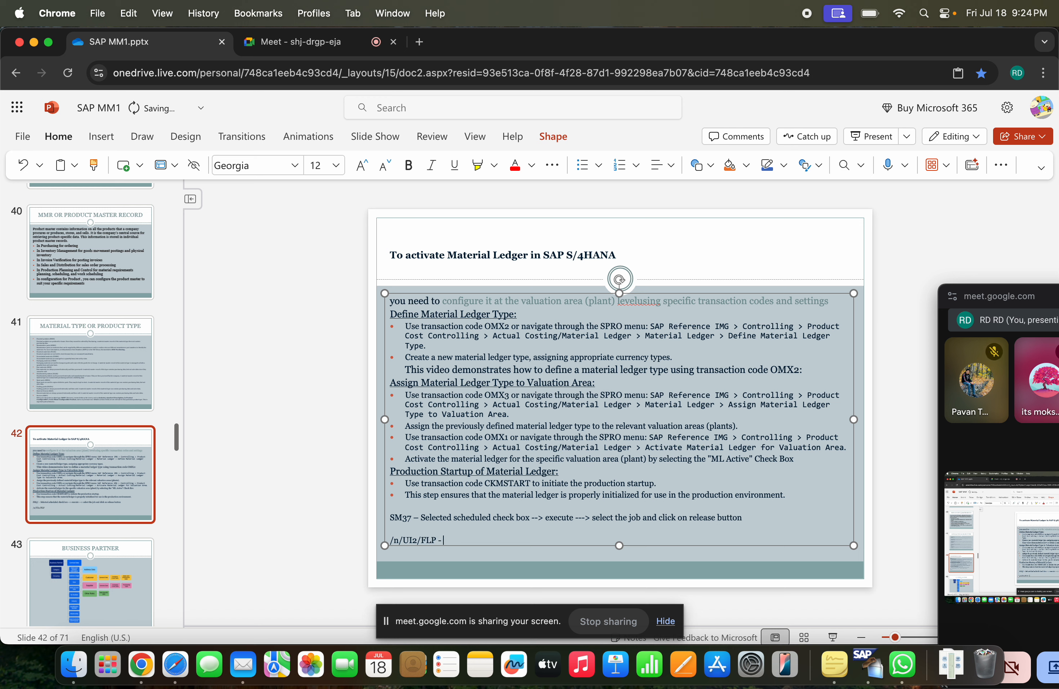
{"action": "type", "text": " FIR"}
{"action": "type", "text": "OR"}
{"action": "type", "text": "I connection"}
Return to the launchpad in Safari, move the meeting window aside, try the Quick Tour topics, and close the tour
{"action": "key", "text": "super+Tab"}
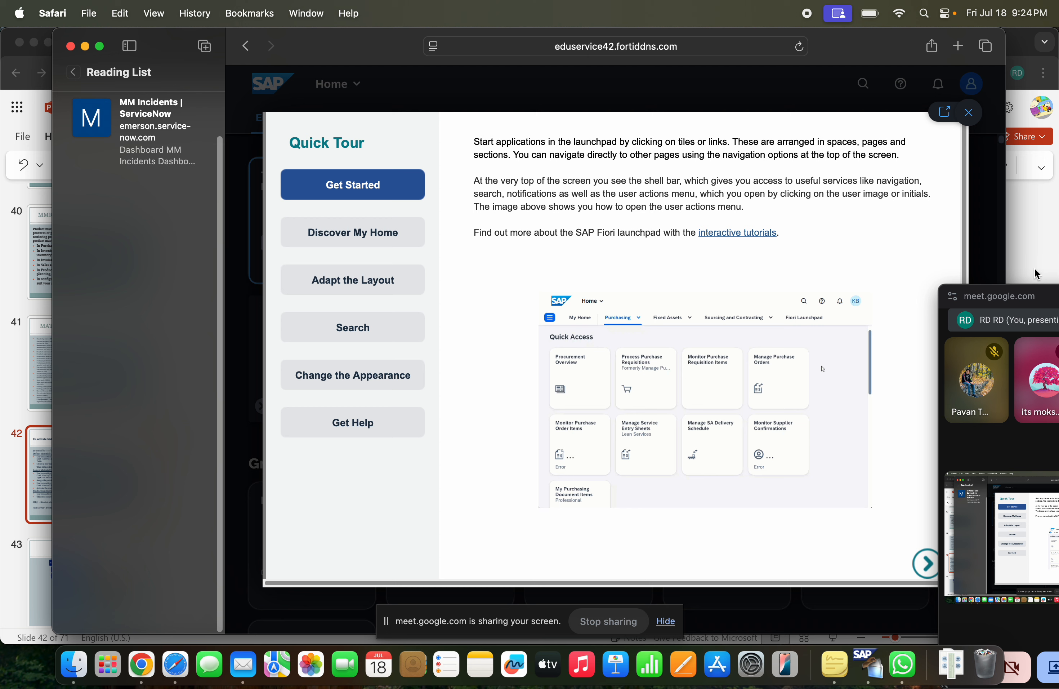
{"action": "left_click_drag", "start_coordinate": [1009, 296], "coordinate": [1052, 295]}
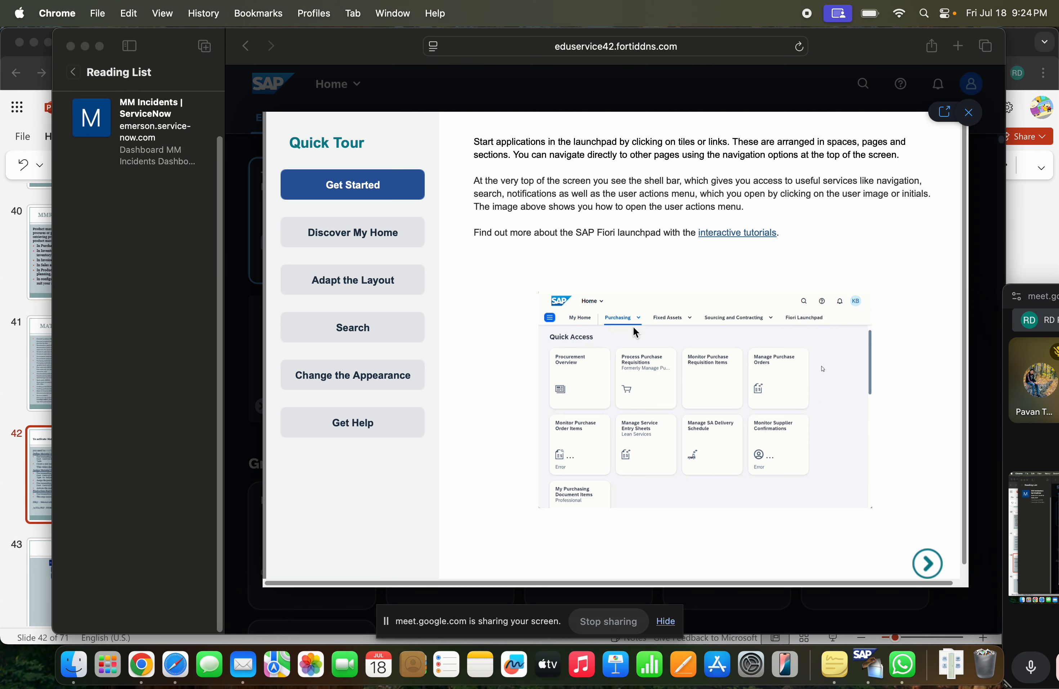
{"action": "left_click", "coordinate": [370, 230]}
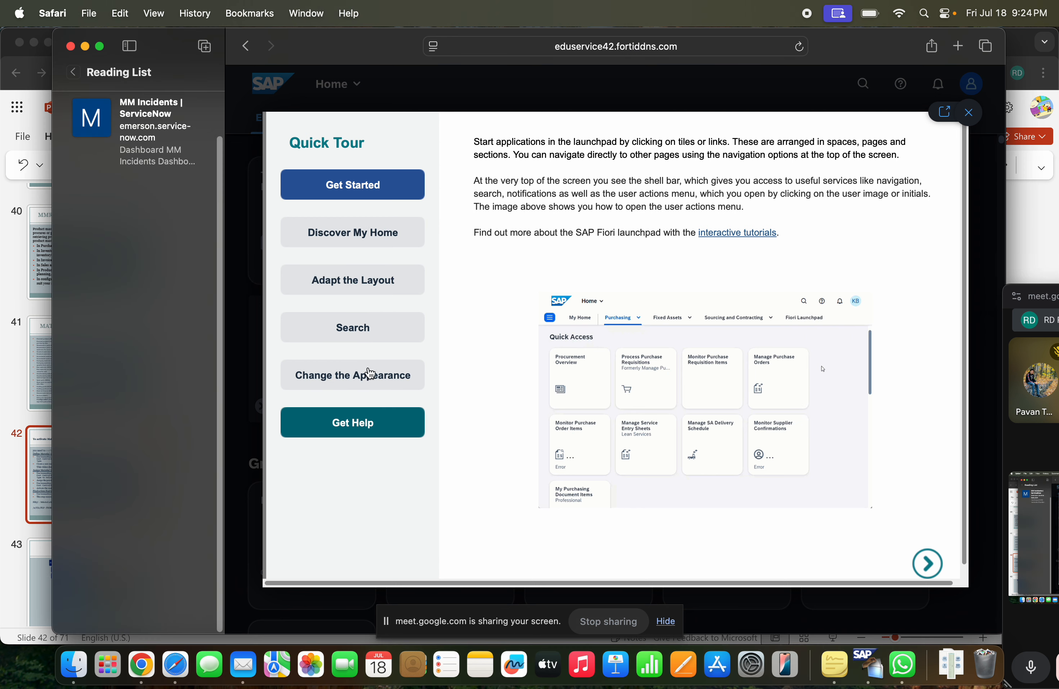
{"action": "left_click", "coordinate": [369, 340]}
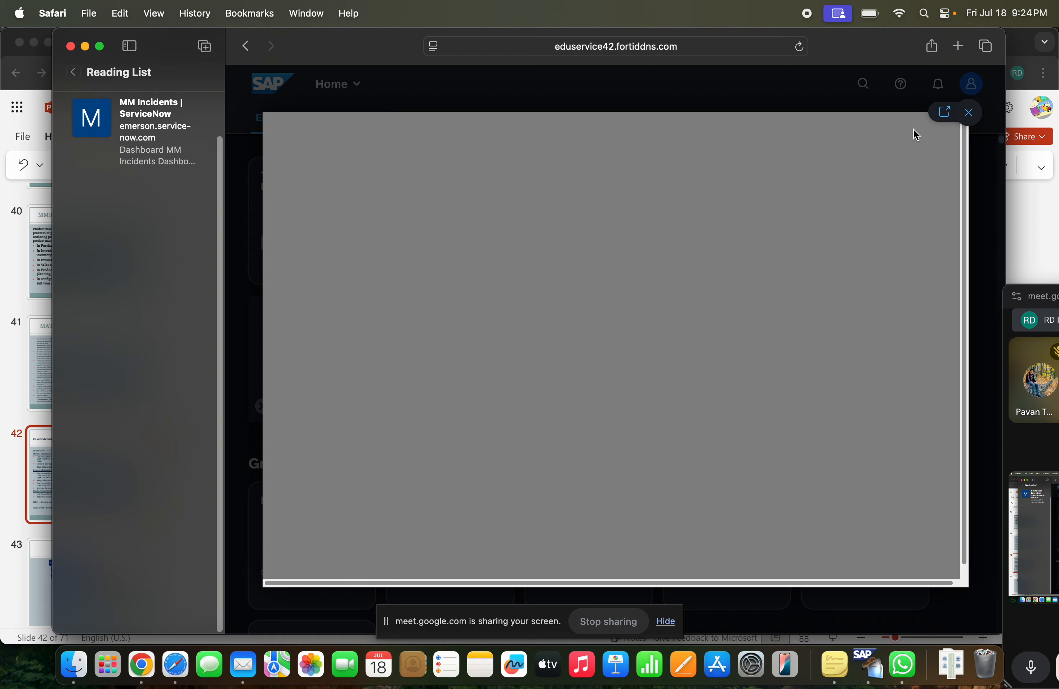
{"action": "left_click", "coordinate": [968, 113]}
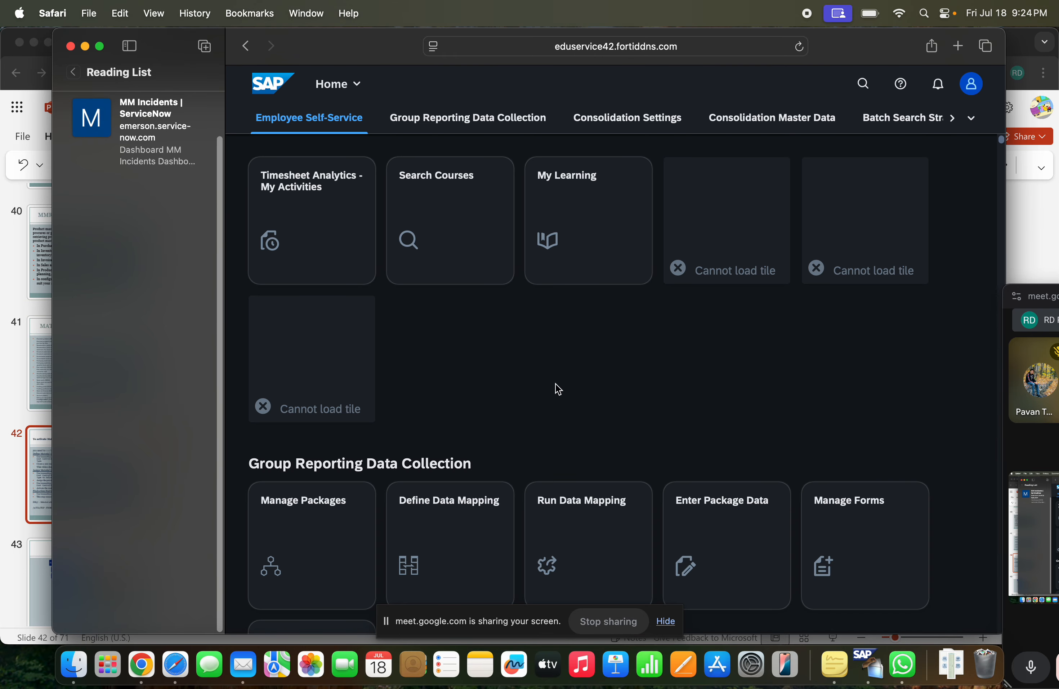
Browse the launchpad home page's app groups, from Employee Self-Service through the billing and procurement groups
{"action": "scroll", "coordinate": [461, 452], "scroll_direction": "down", "scroll_amount": 20}
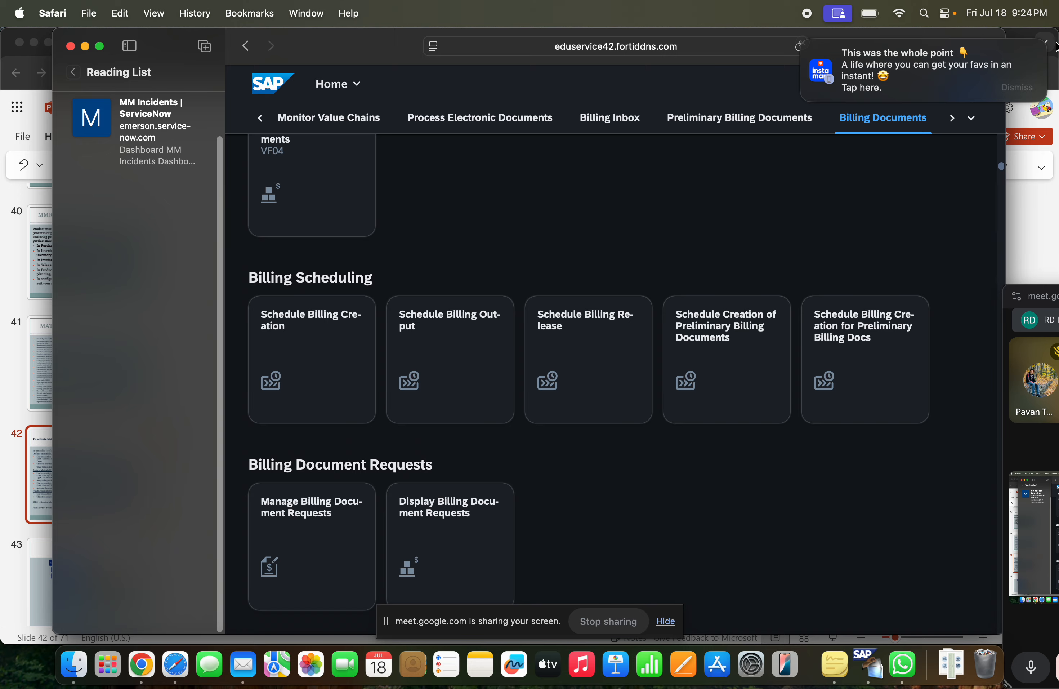
{"action": "mouse_move", "coordinate": [927, 46]}
{"action": "left_click", "coordinate": [804, 44]}
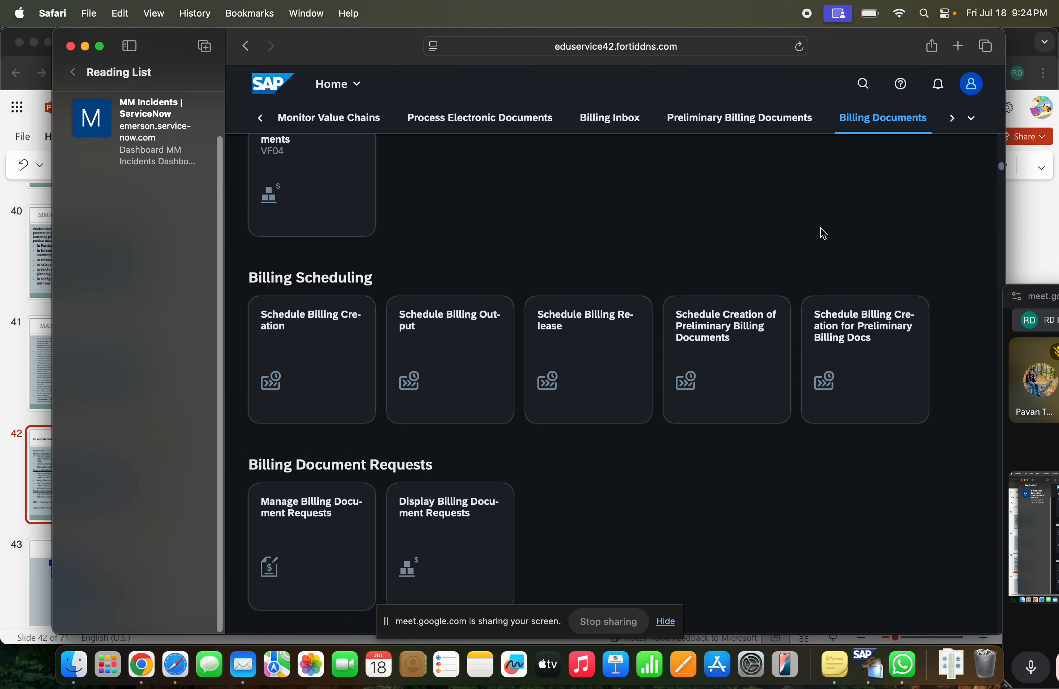
{"action": "scroll", "coordinate": [878, 286], "scroll_direction": "down", "scroll_amount": 20}
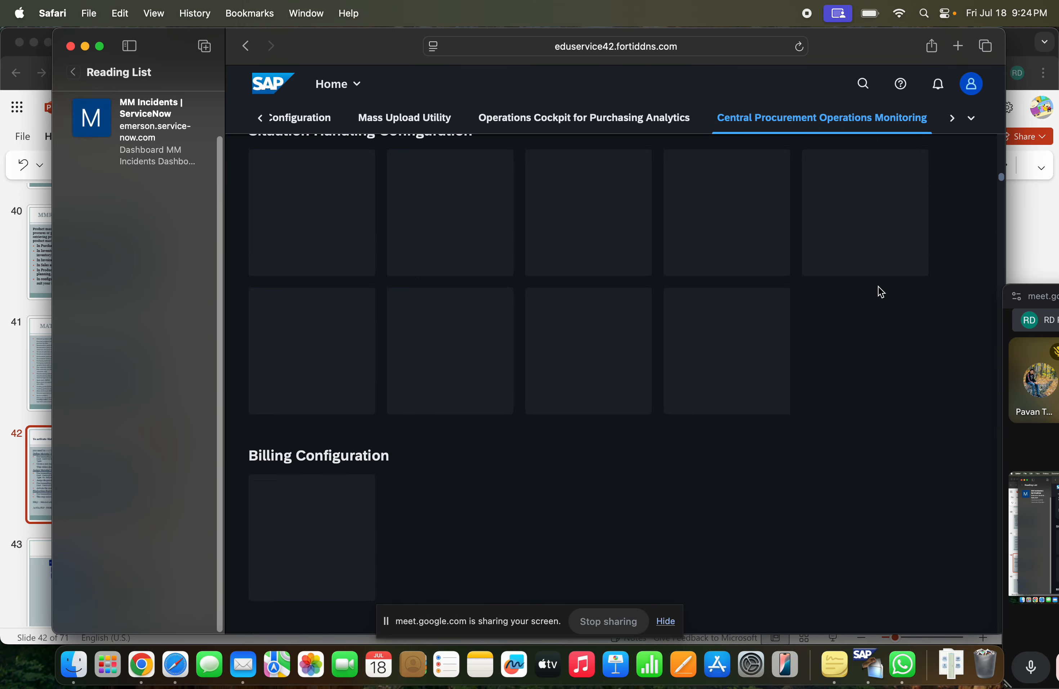
Search the launchpad's apps for "maintain product master"
{"action": "scroll", "coordinate": [887, 272], "scroll_direction": "up", "scroll_amount": 20}
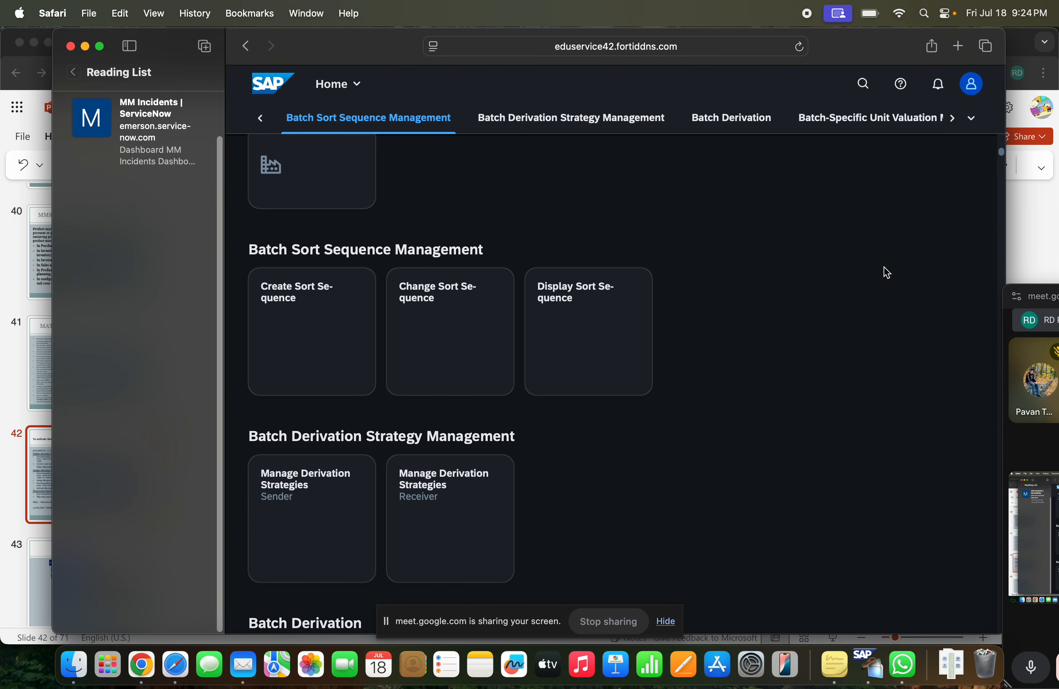
{"action": "left_click", "coordinate": [865, 85]}
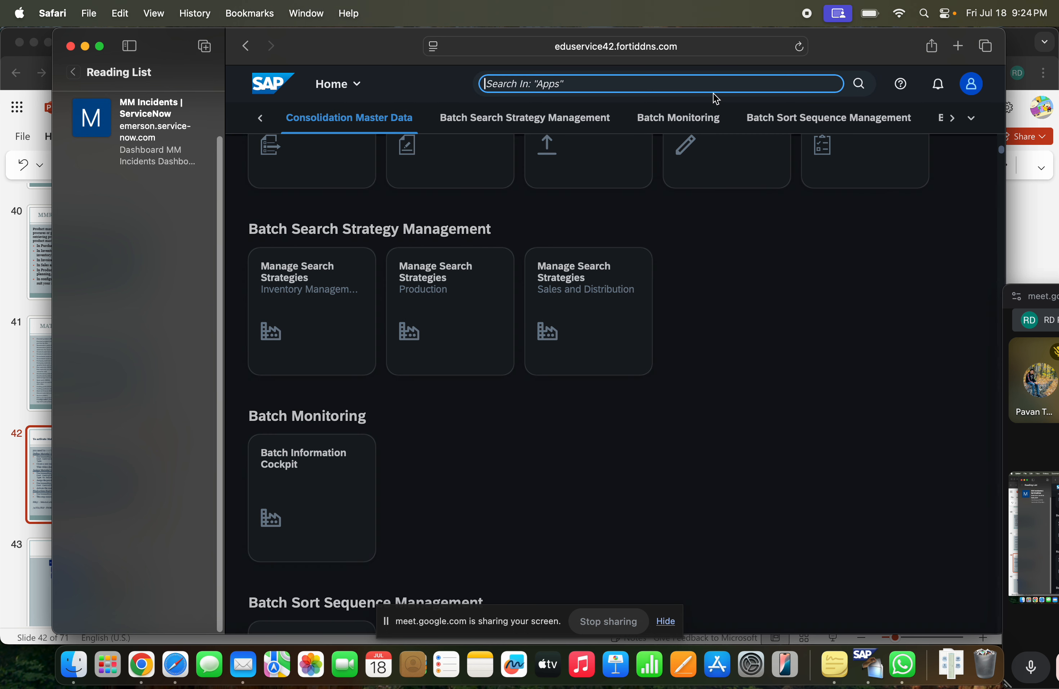
{"action": "type", "text": "prod"}
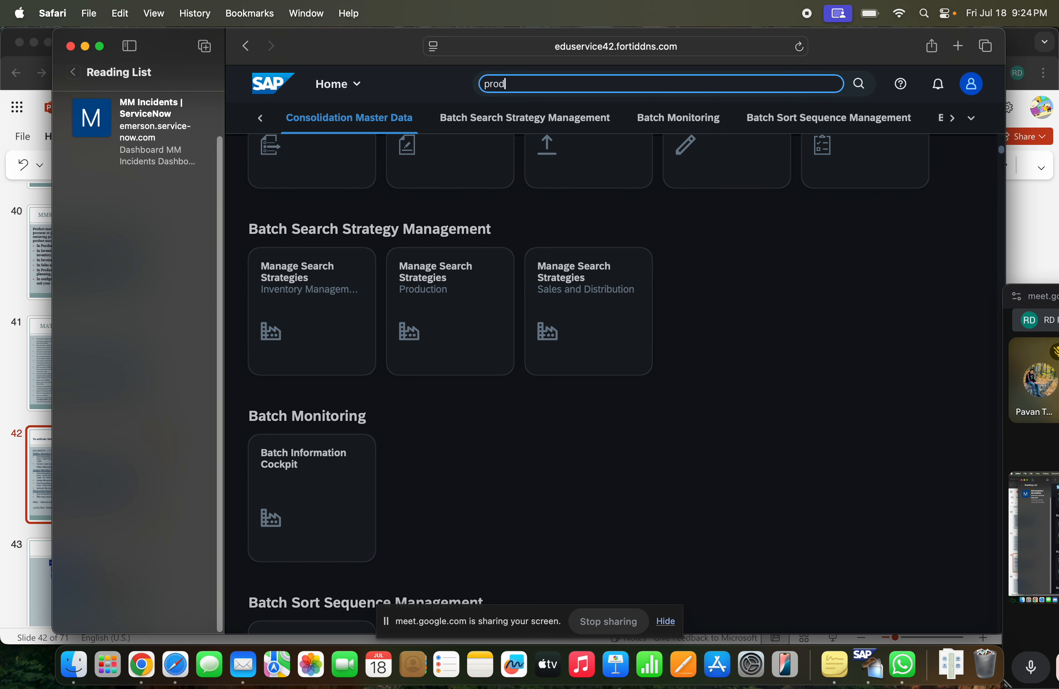
{"action": "type", "text": "d"}
{"action": "key", "text": "BackSpace"}
{"action": "type", "text": "uct"}
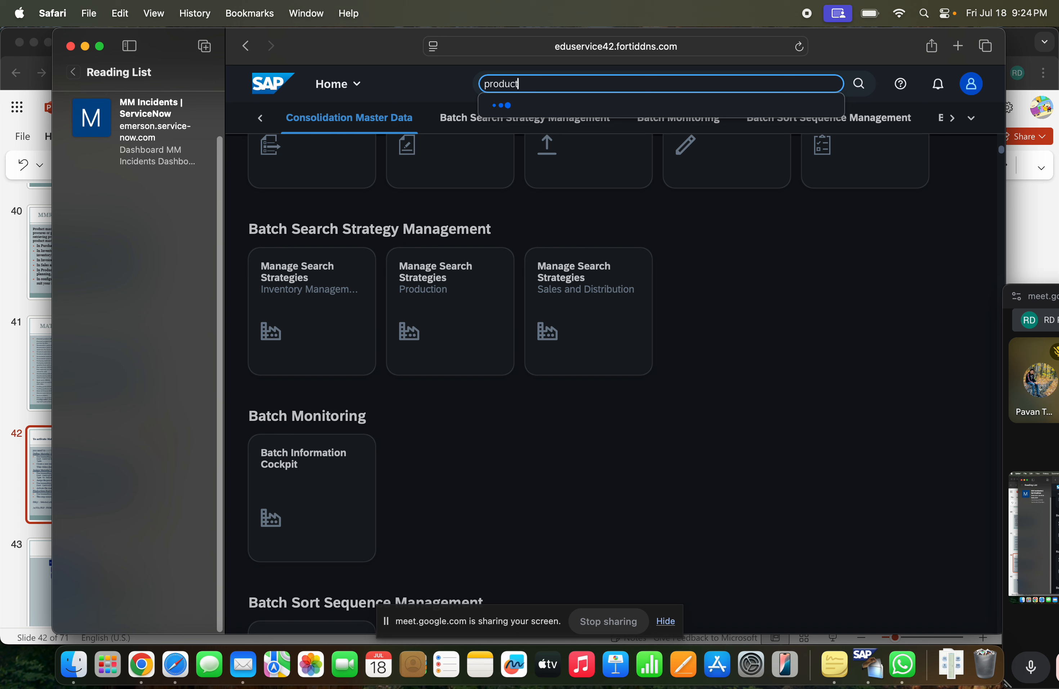
{"action": "type", "text": " master"}
{"action": "left_click", "coordinate": [484, 84]}
{"action": "type", "text": "maintain"}
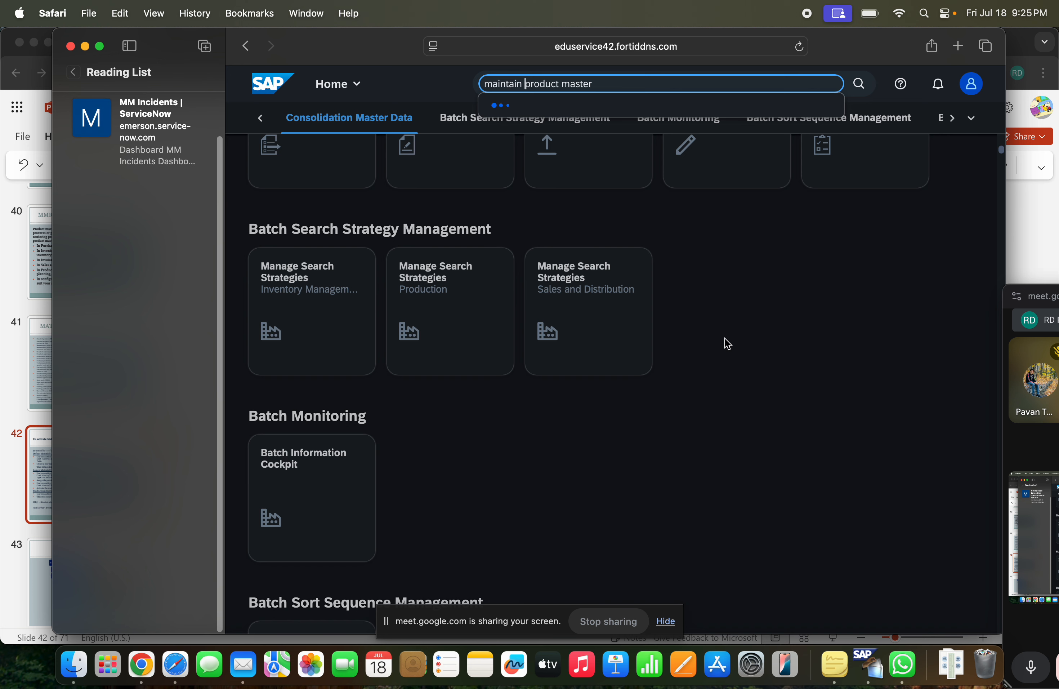
{"action": "left_click", "coordinate": [699, 313]}
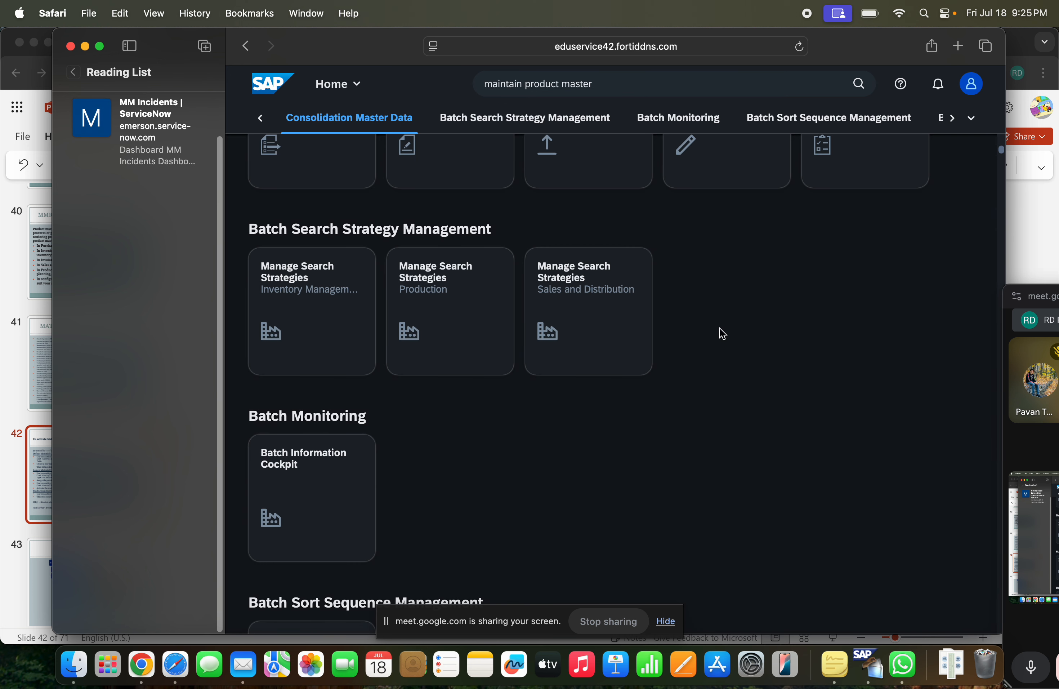
{"action": "left_click", "coordinate": [673, 84]}
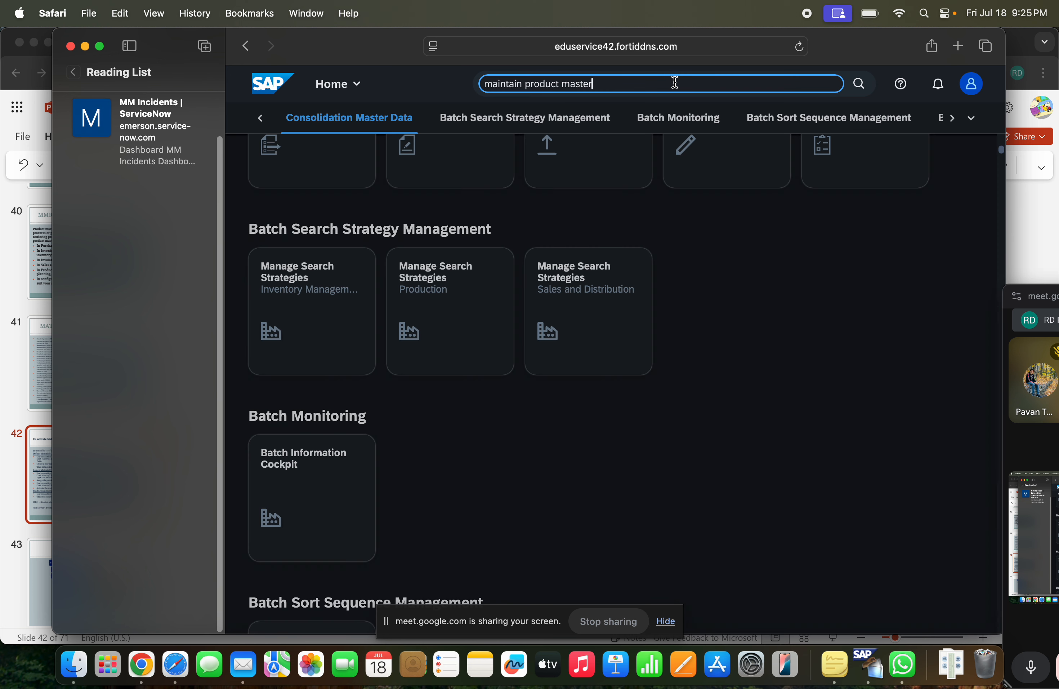
{"action": "left_click", "coordinate": [855, 86]}
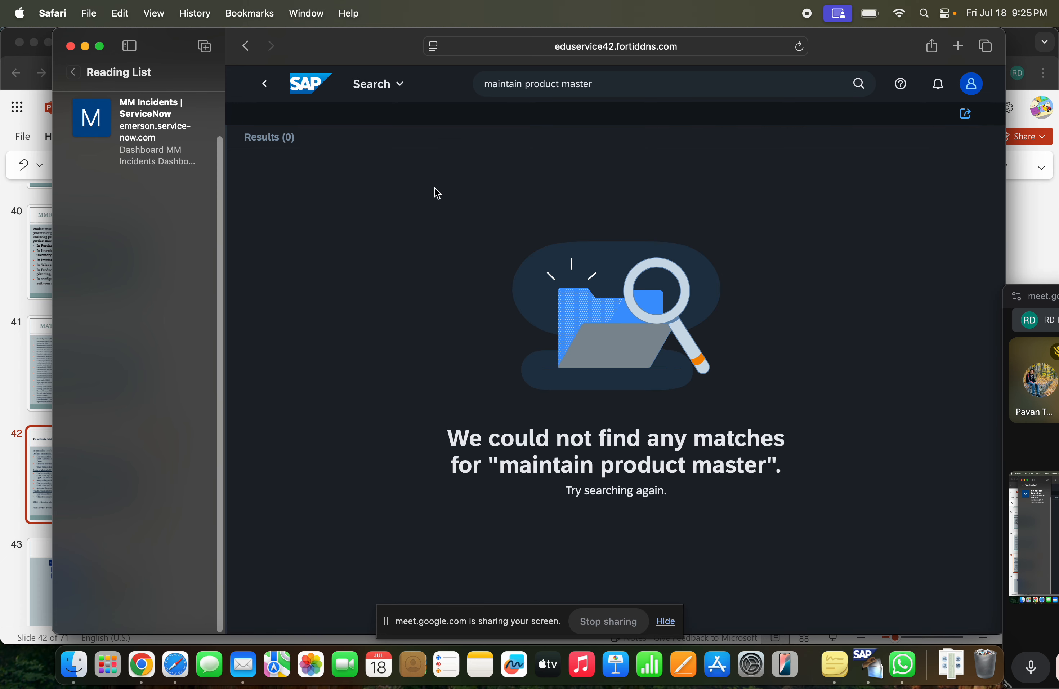
Return to the launchpad home page and go to the Master Data group from the full list of app groups
{"action": "left_click", "coordinate": [271, 88]}
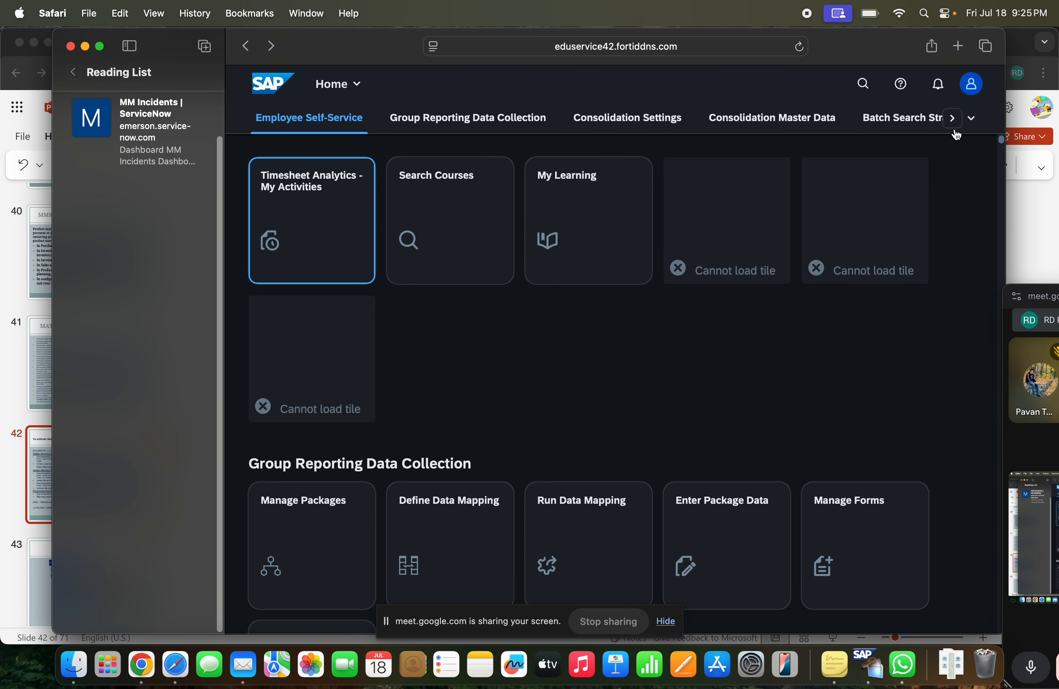
{"action": "left_click", "coordinate": [975, 122]}
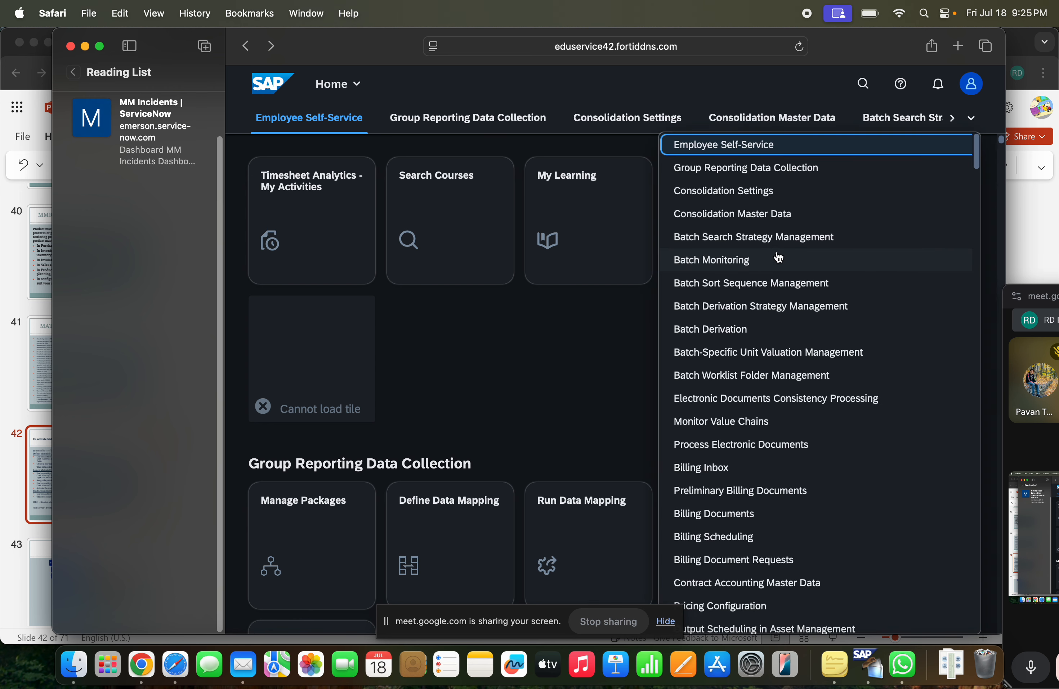
{"action": "scroll", "coordinate": [761, 256], "scroll_direction": "down", "scroll_amount": 3}
{"action": "scroll", "coordinate": [778, 256], "scroll_direction": "down", "scroll_amount": 15}
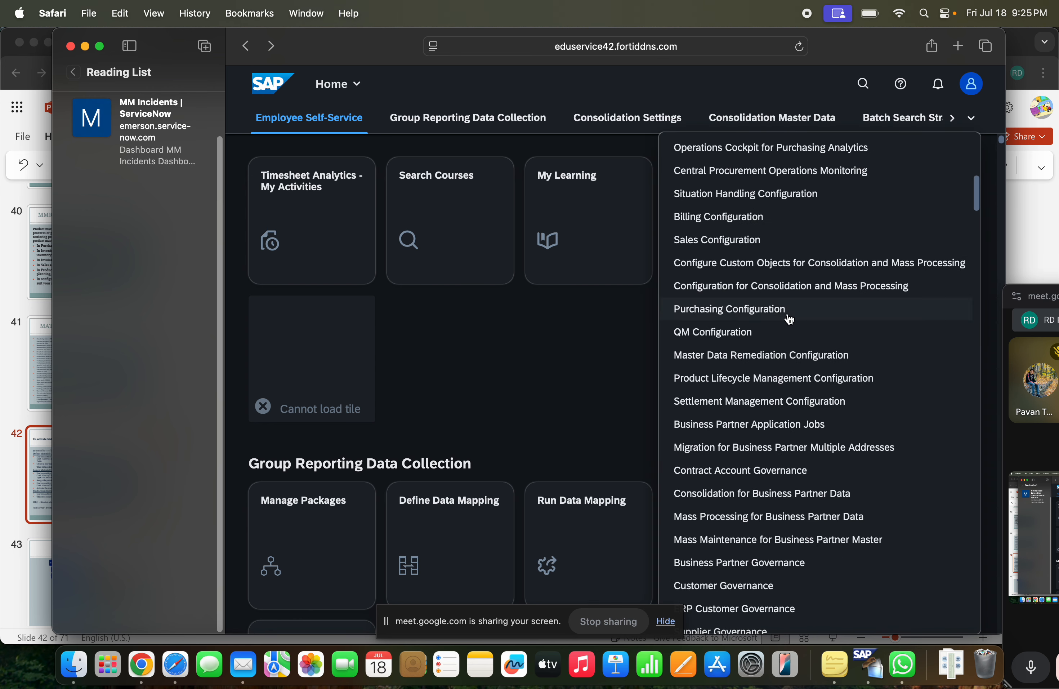
{"action": "scroll", "coordinate": [789, 325], "scroll_direction": "down", "scroll_amount": 5}
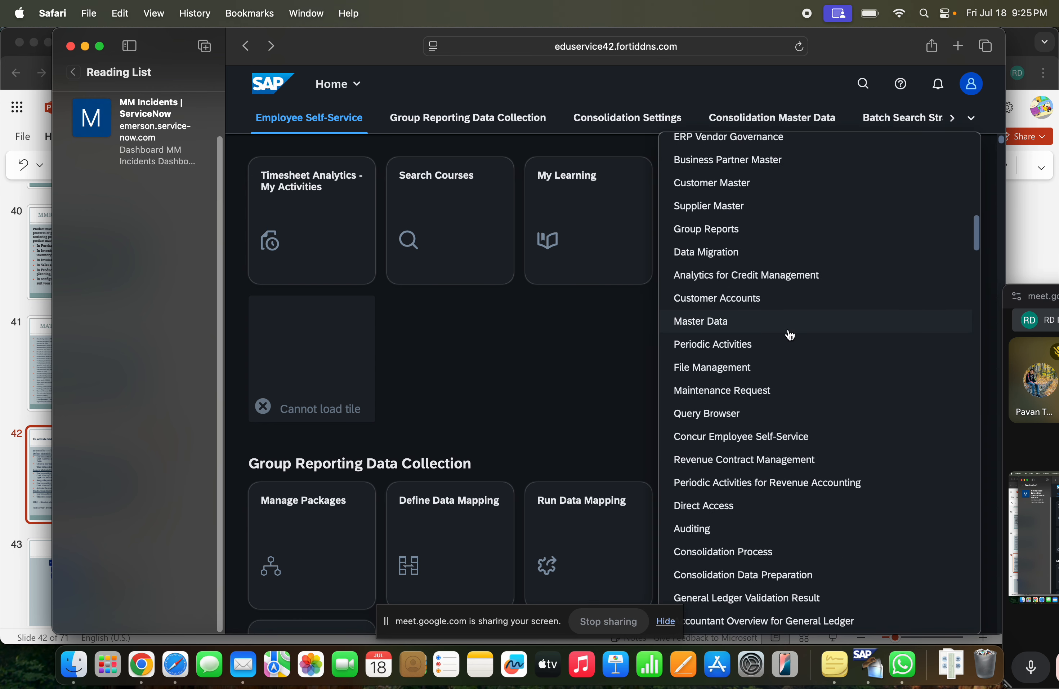
{"action": "left_click", "coordinate": [757, 328]}
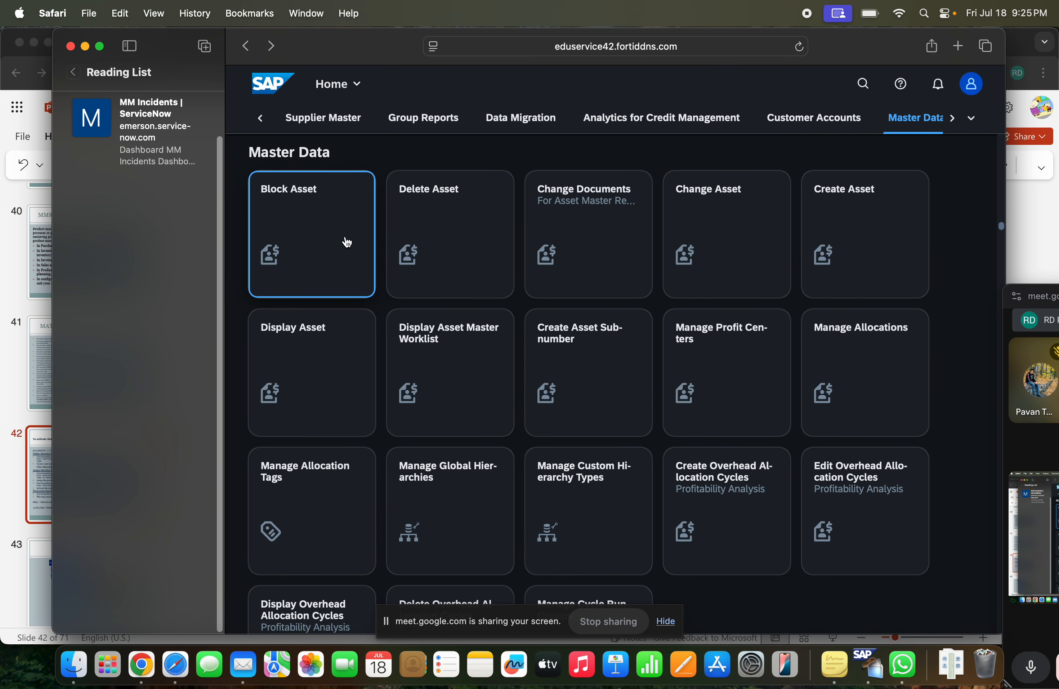
Browse the app groups from Master Data through general ledger and sales to Inventory Analytics Queries and Warehouse Processing
{"action": "scroll", "coordinate": [775, 336], "scroll_direction": "down", "scroll_amount": 3}
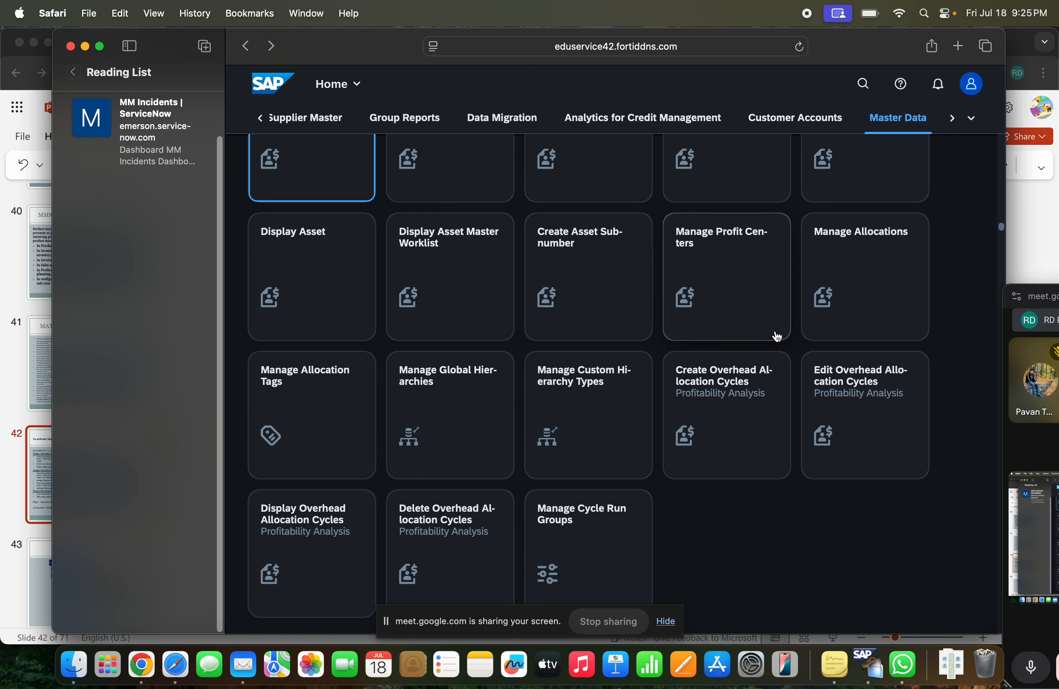
{"action": "scroll", "coordinate": [776, 336], "scroll_direction": "down", "scroll_amount": 5}
{"action": "scroll", "coordinate": [776, 331], "scroll_direction": "down", "scroll_amount": 5}
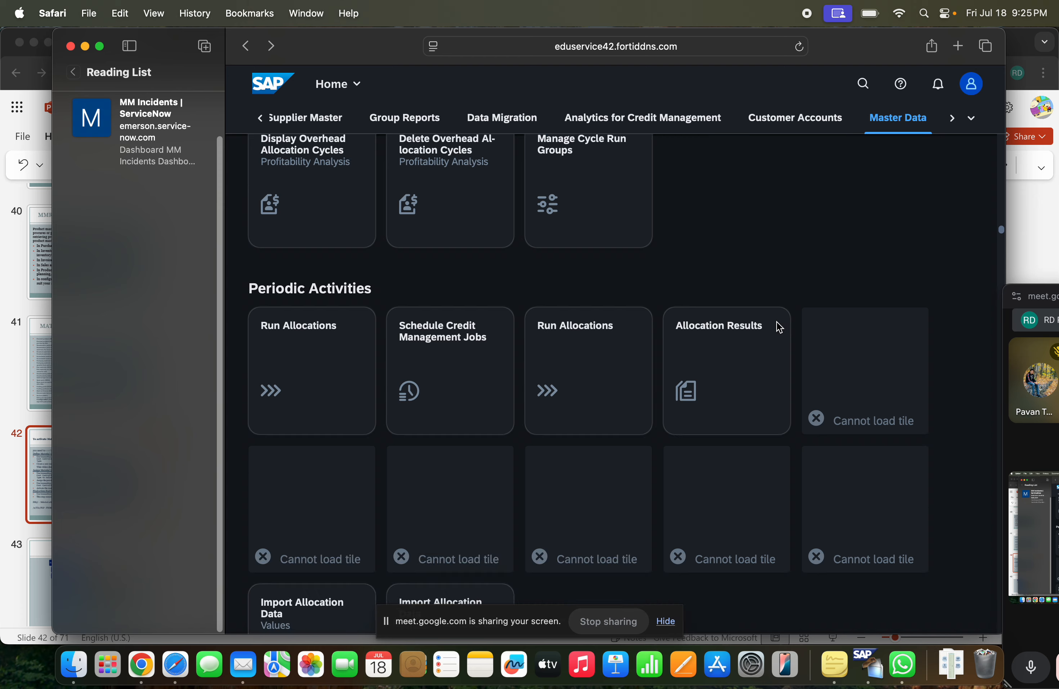
{"action": "scroll", "coordinate": [778, 328], "scroll_direction": "down", "scroll_amount": 6}
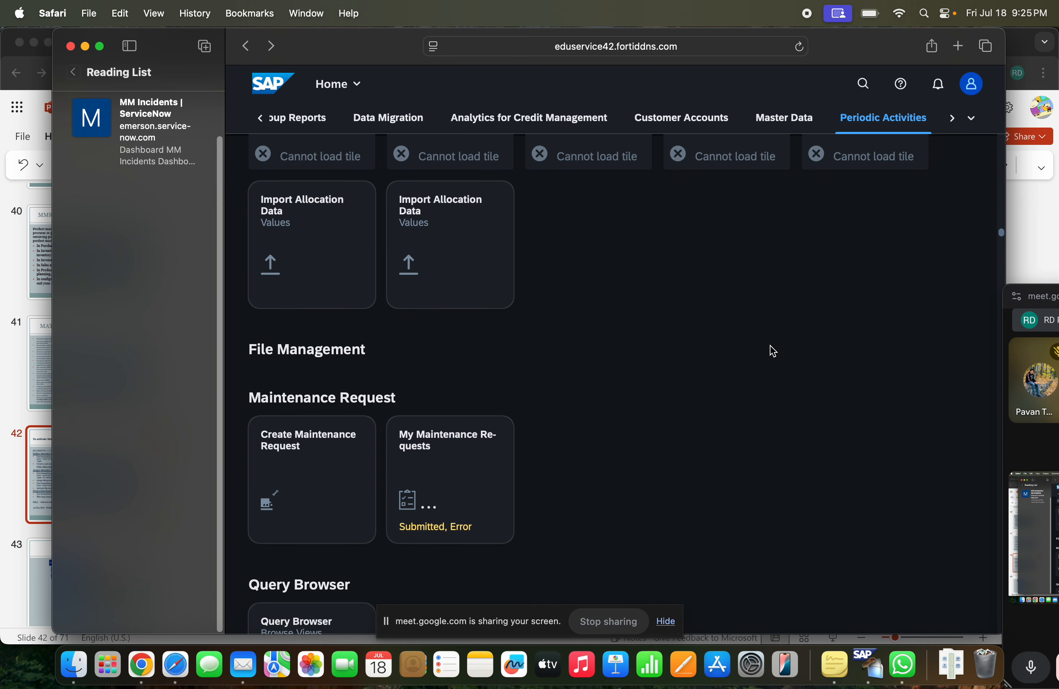
{"action": "scroll", "coordinate": [772, 351], "scroll_direction": "down", "scroll_amount": 14}
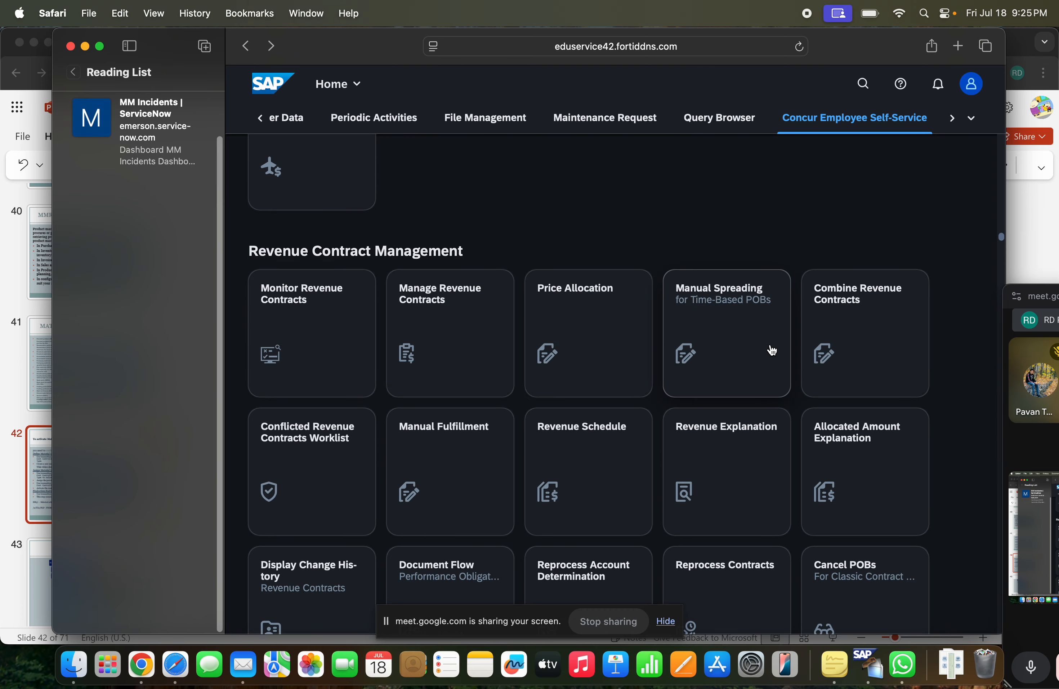
{"action": "scroll", "coordinate": [772, 350], "scroll_direction": "down", "scroll_amount": 20}
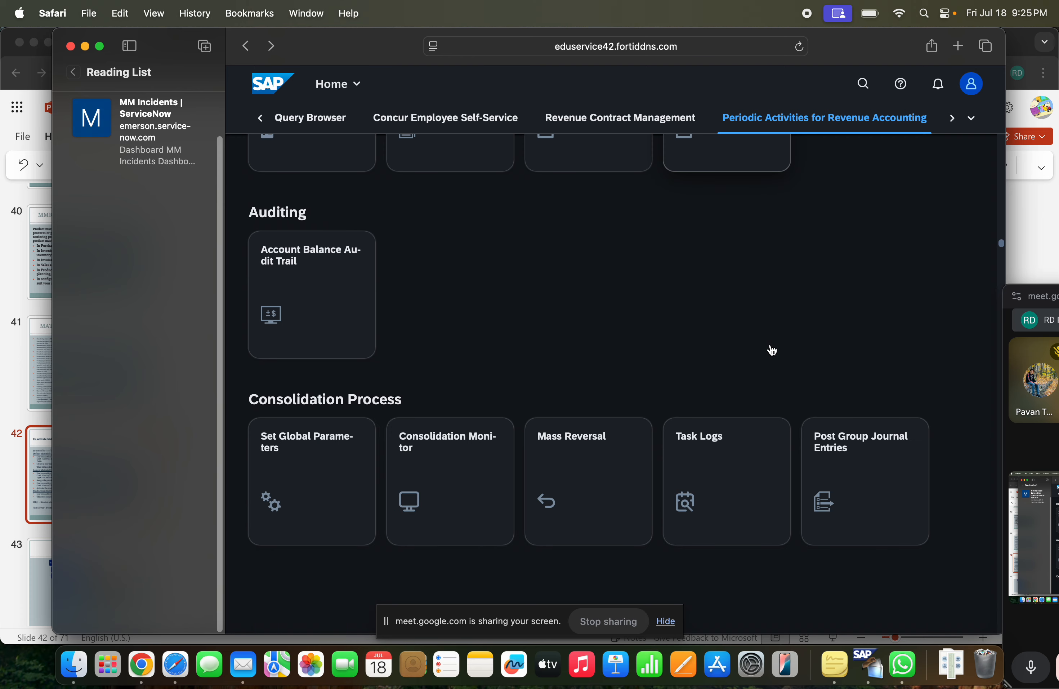
{"action": "scroll", "coordinate": [772, 350], "scroll_direction": "down", "scroll_amount": 18}
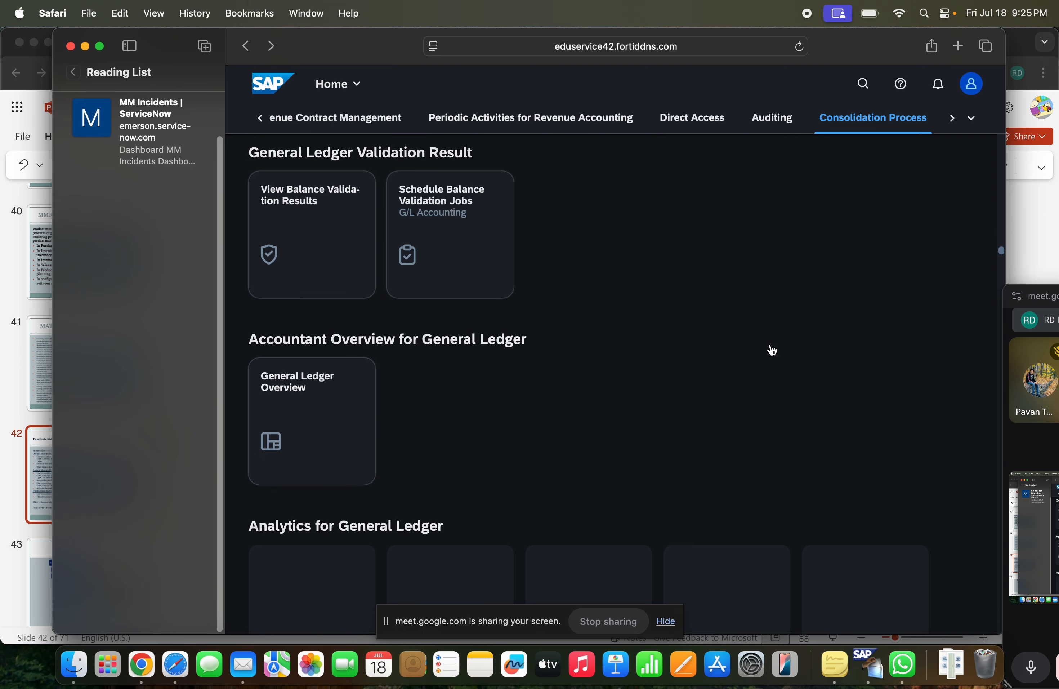
{"action": "scroll", "coordinate": [772, 350], "scroll_direction": "down", "scroll_amount": 14}
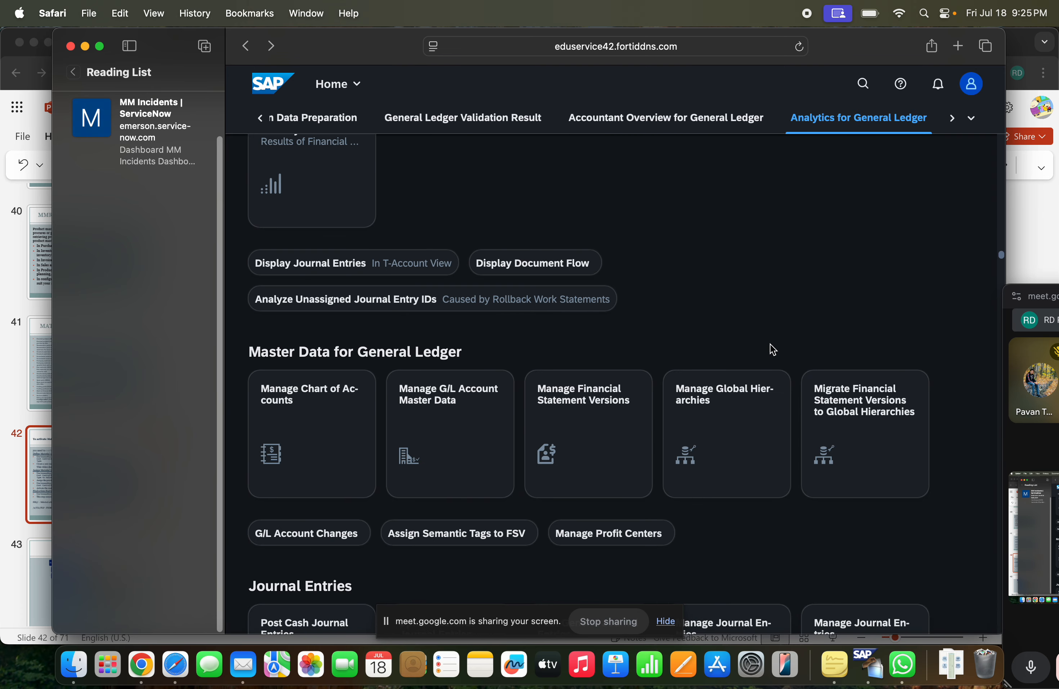
{"action": "scroll", "coordinate": [773, 350], "scroll_direction": "down", "scroll_amount": 20}
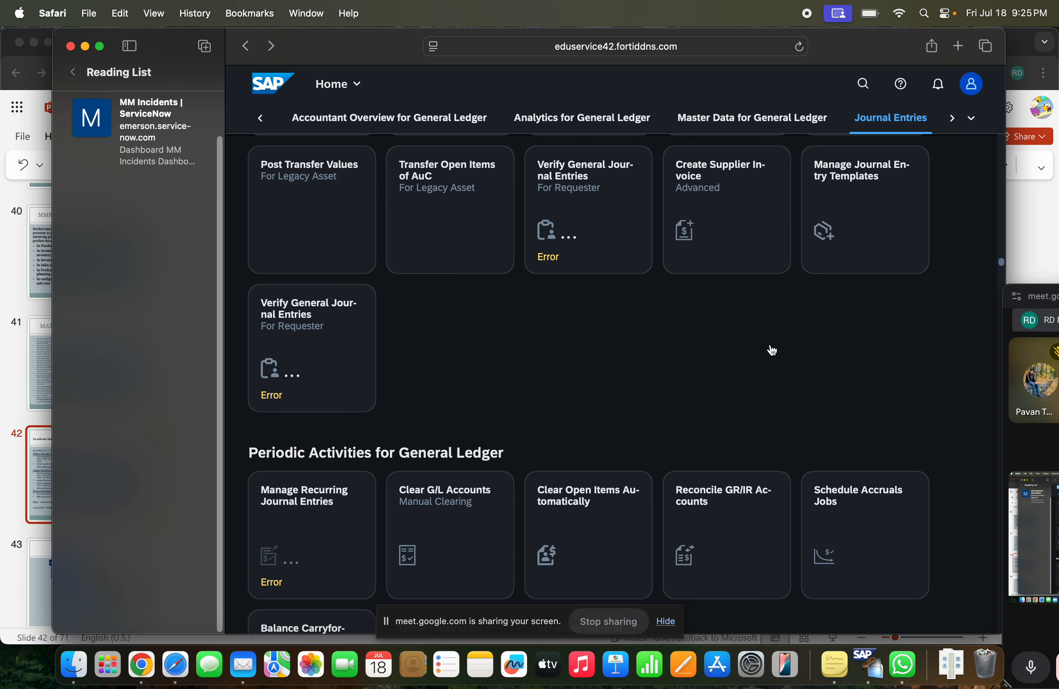
{"action": "scroll", "coordinate": [626, 302], "scroll_direction": "down", "scroll_amount": 10}
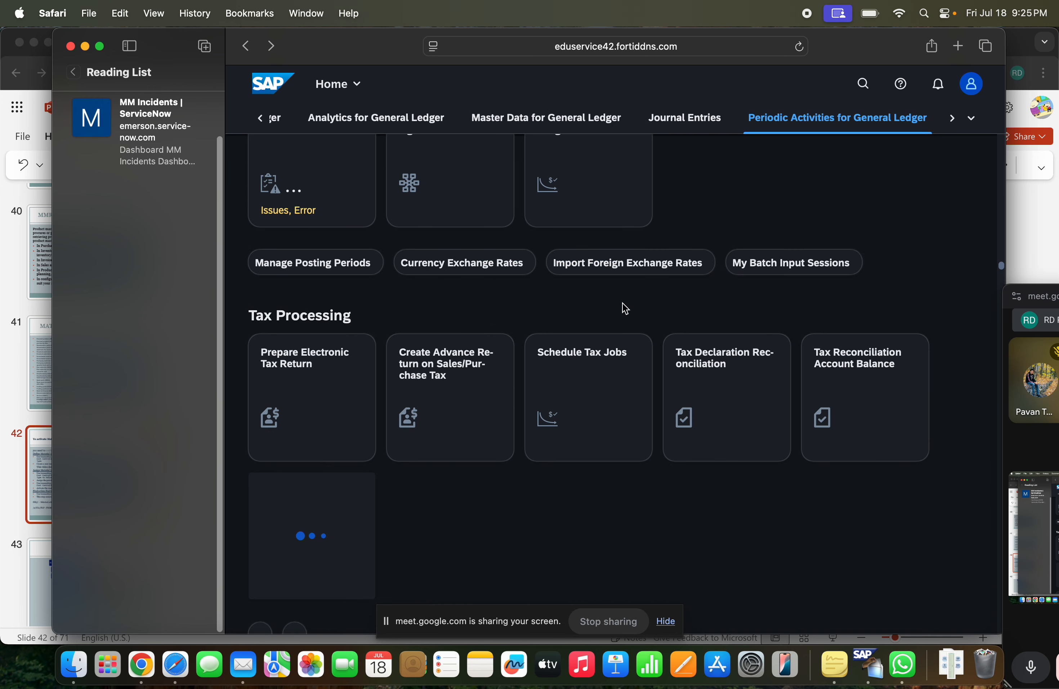
{"action": "scroll", "coordinate": [626, 308], "scroll_direction": "down", "scroll_amount": 10}
{"action": "scroll", "coordinate": [788, 439], "scroll_direction": "down", "scroll_amount": 2}
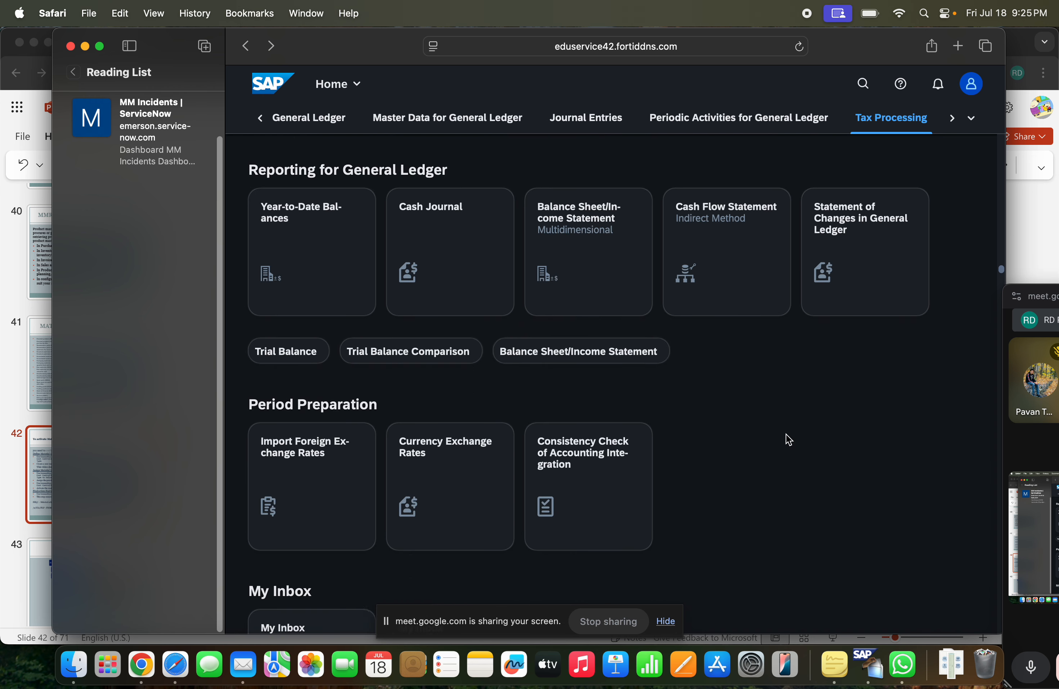
{"action": "scroll", "coordinate": [788, 439], "scroll_direction": "down", "scroll_amount": 12}
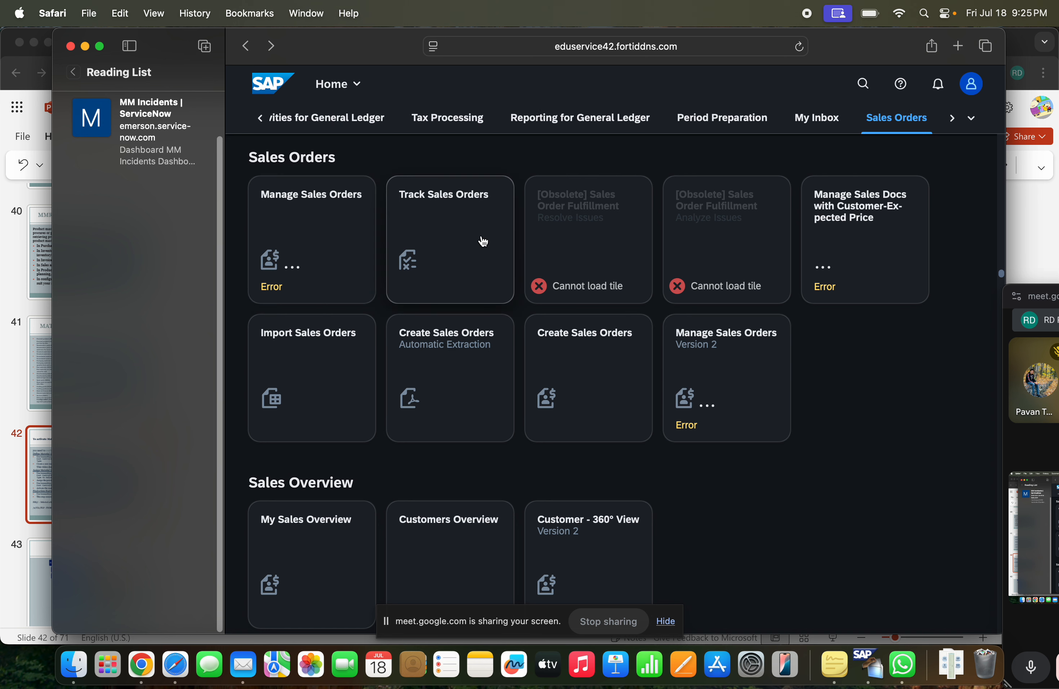
{"action": "scroll", "coordinate": [565, 395], "scroll_direction": "down", "scroll_amount": 15}
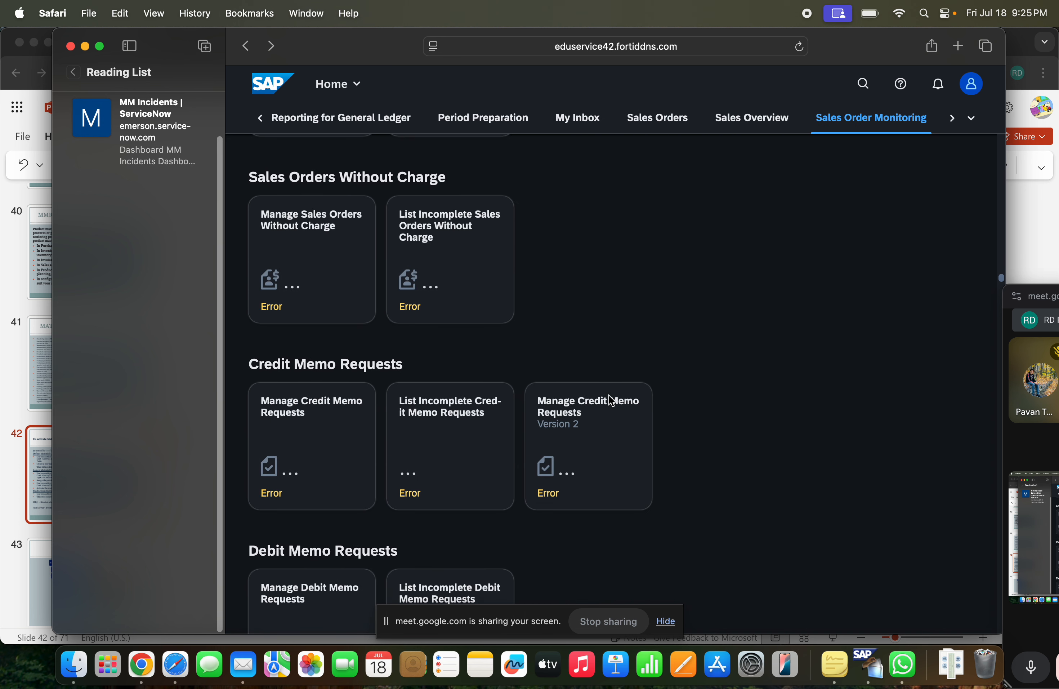
{"action": "scroll", "coordinate": [608, 395], "scroll_direction": "down", "scroll_amount": 7}
{"action": "scroll", "coordinate": [609, 394], "scroll_direction": "down", "scroll_amount": 10}
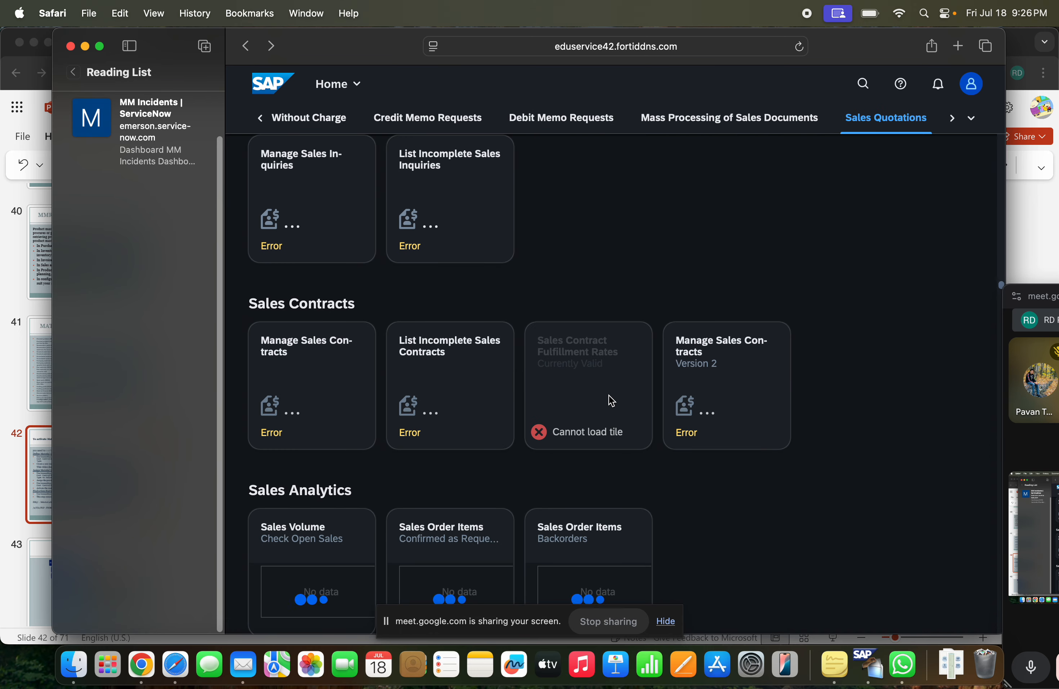
{"action": "scroll", "coordinate": [609, 395], "scroll_direction": "down", "scroll_amount": 20}
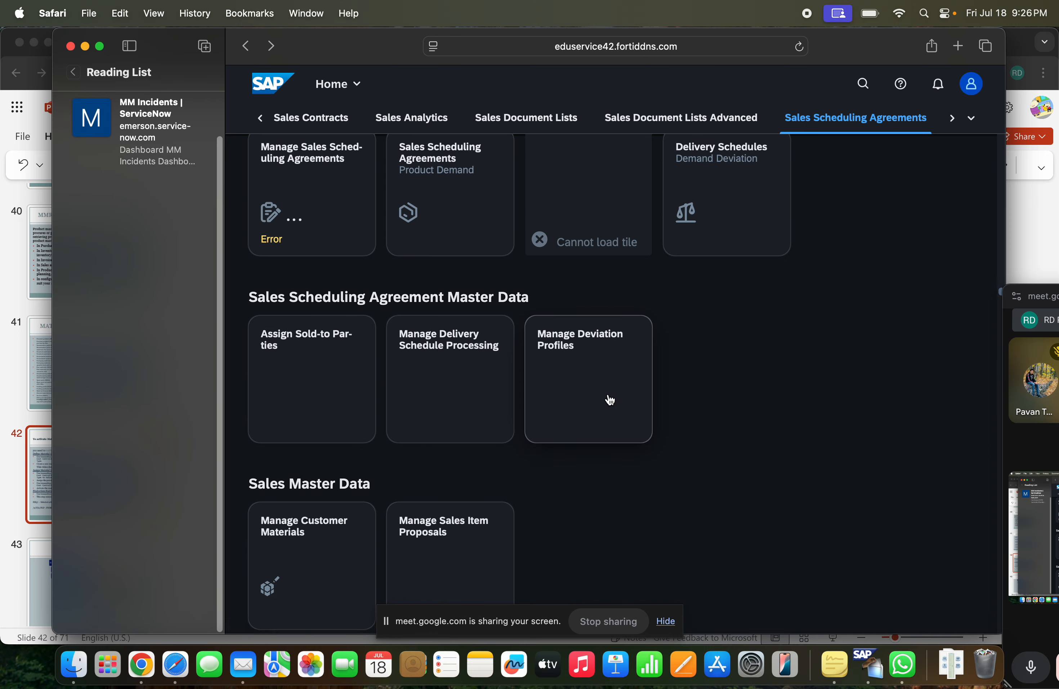
{"action": "scroll", "coordinate": [609, 400], "scroll_direction": "down", "scroll_amount": 20}
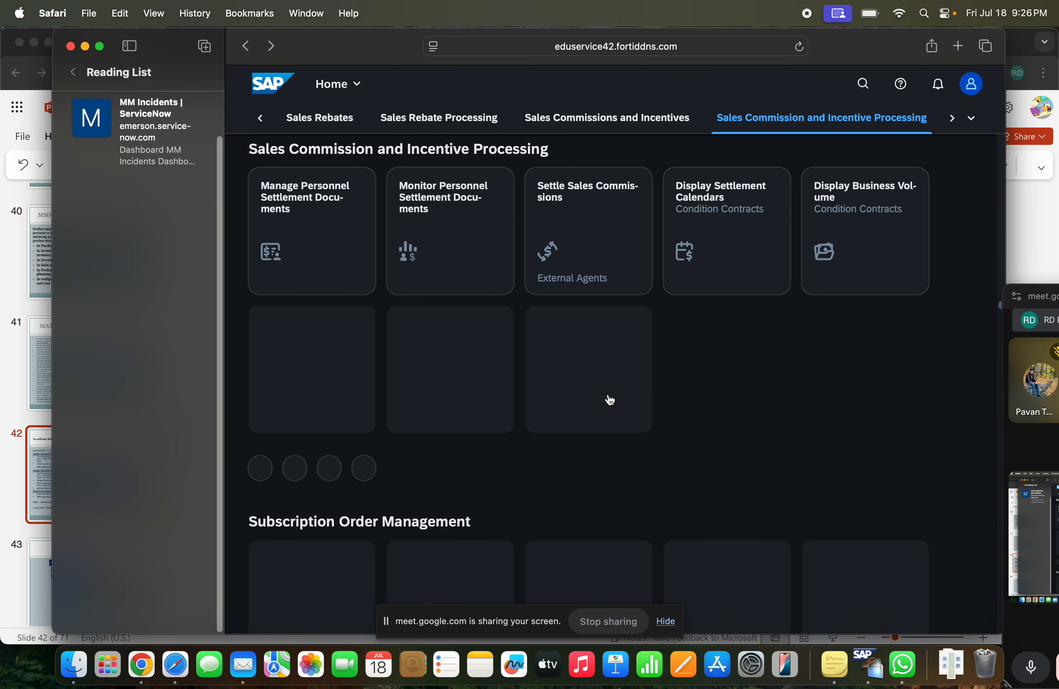
{"action": "scroll", "coordinate": [609, 400], "scroll_direction": "down", "scroll_amount": 20}
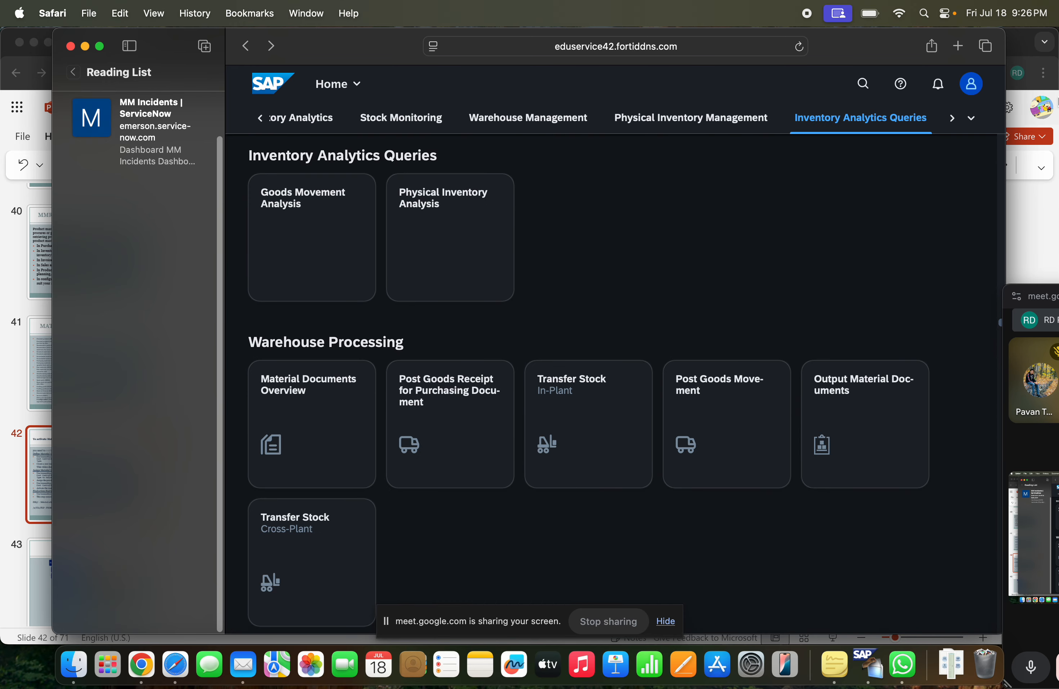
Look through the full list of launchpad app groups for one covering product master maintenance
{"action": "left_click", "coordinate": [971, 118]}
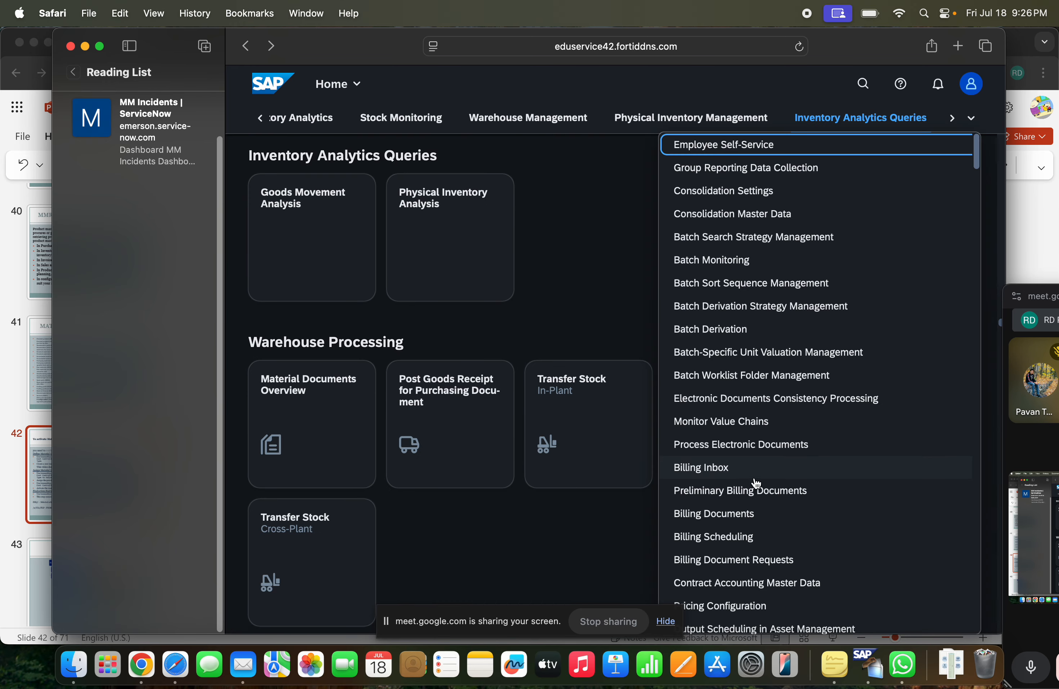
{"action": "scroll", "coordinate": [755, 483], "scroll_direction": "down", "scroll_amount": 20}
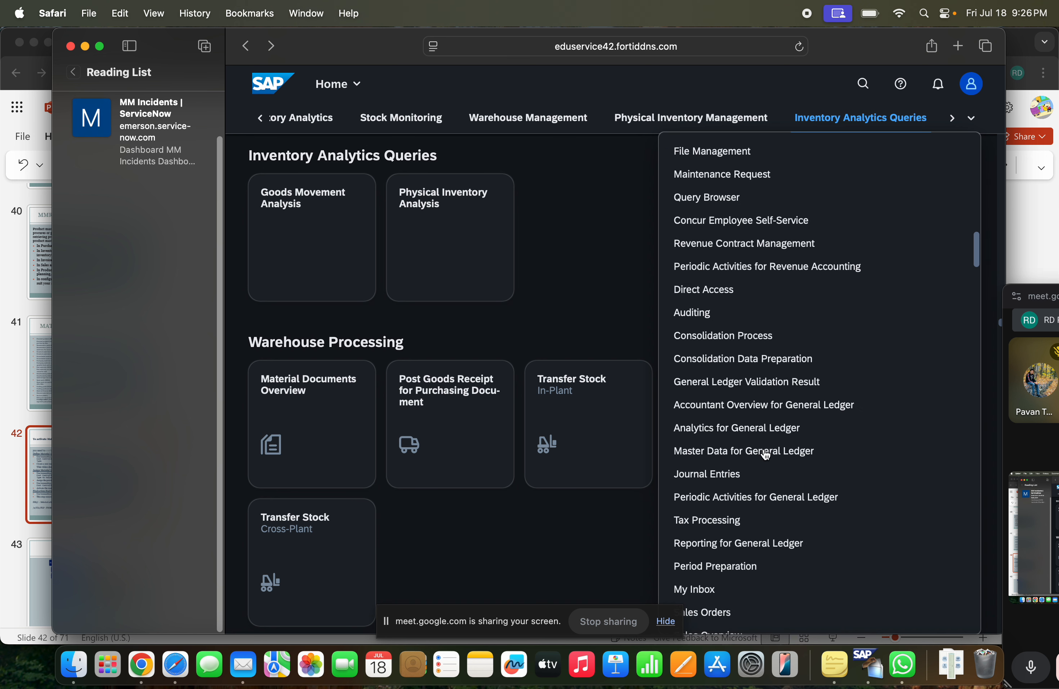
{"action": "scroll", "coordinate": [766, 455], "scroll_direction": "down", "scroll_amount": 1}
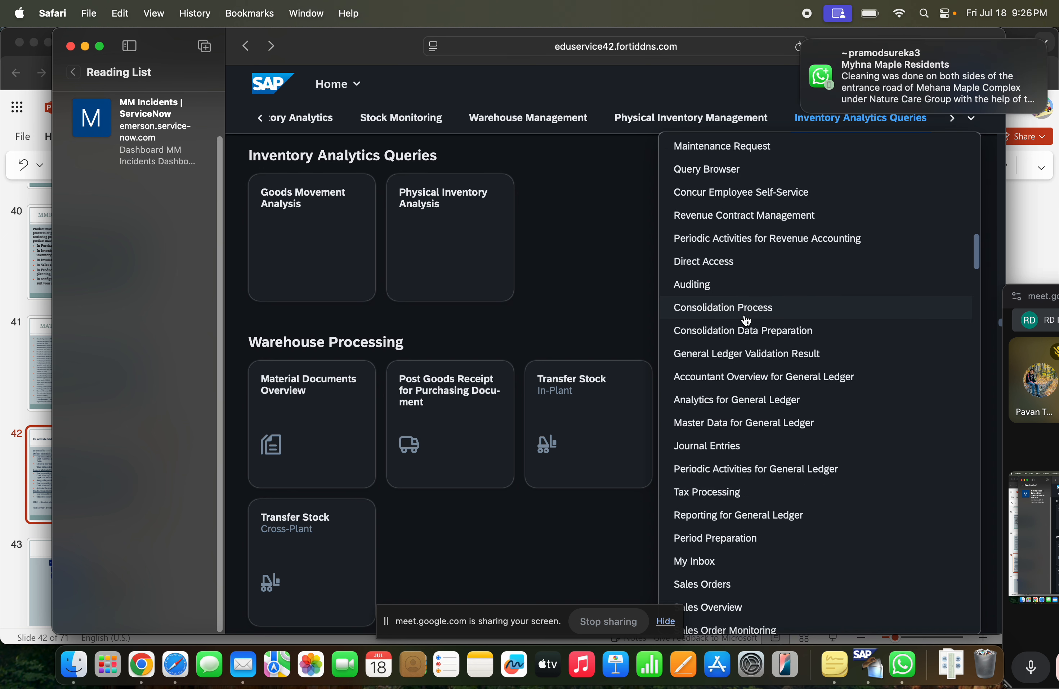
{"action": "scroll", "coordinate": [742, 308], "scroll_direction": "down", "scroll_amount": 10}
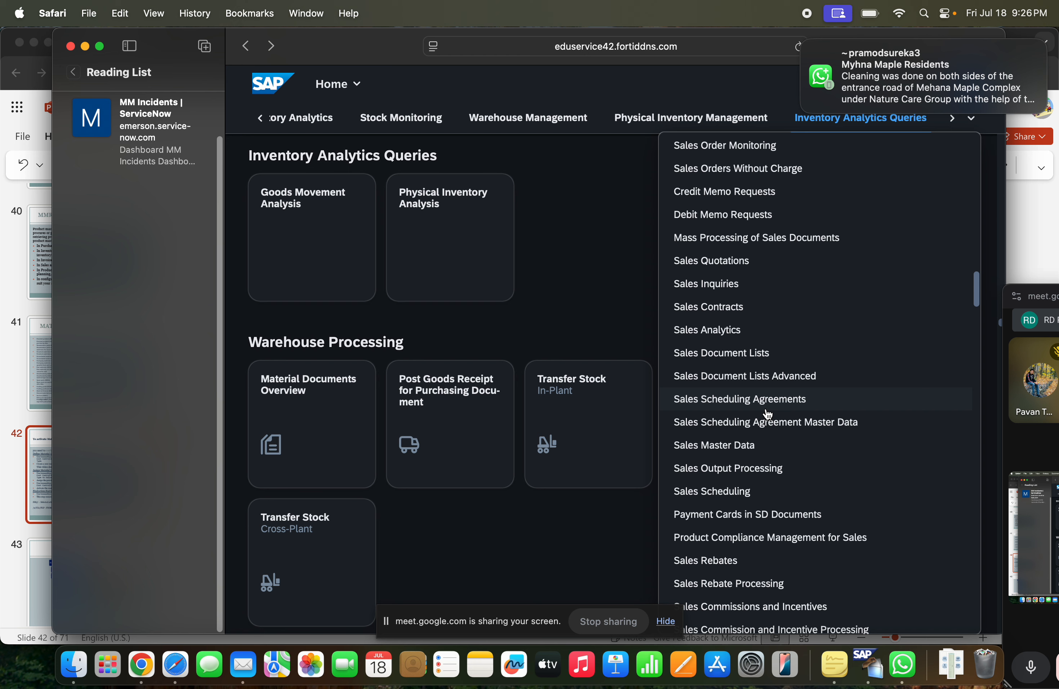
{"action": "scroll", "coordinate": [767, 412], "scroll_direction": "down", "scroll_amount": 15}
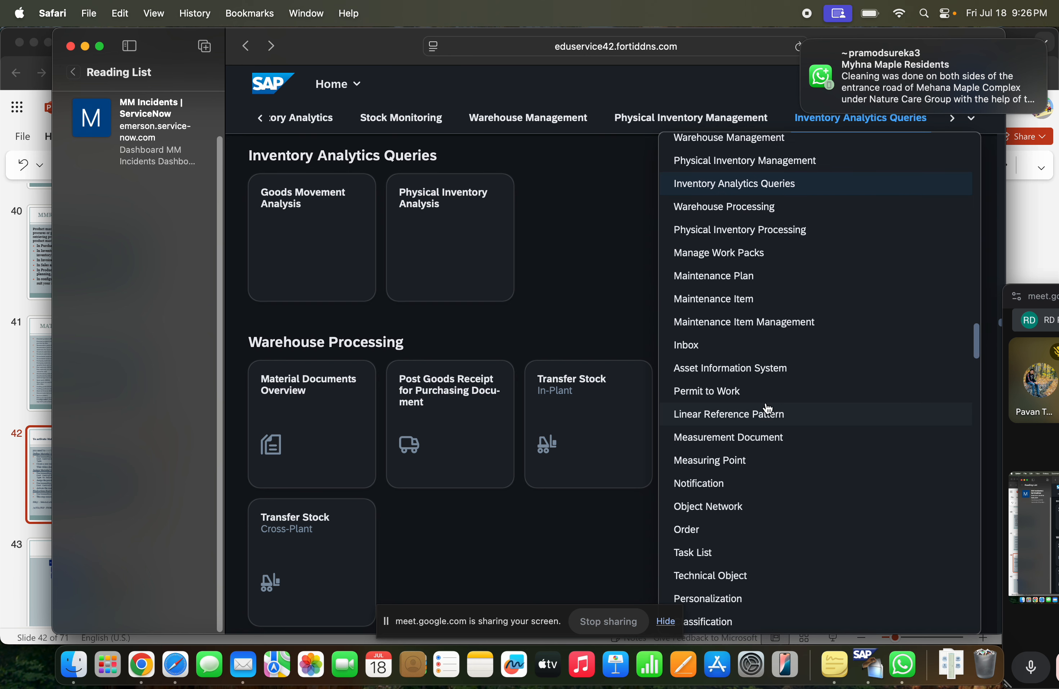
{"action": "scroll", "coordinate": [768, 407], "scroll_direction": "down", "scroll_amount": 16}
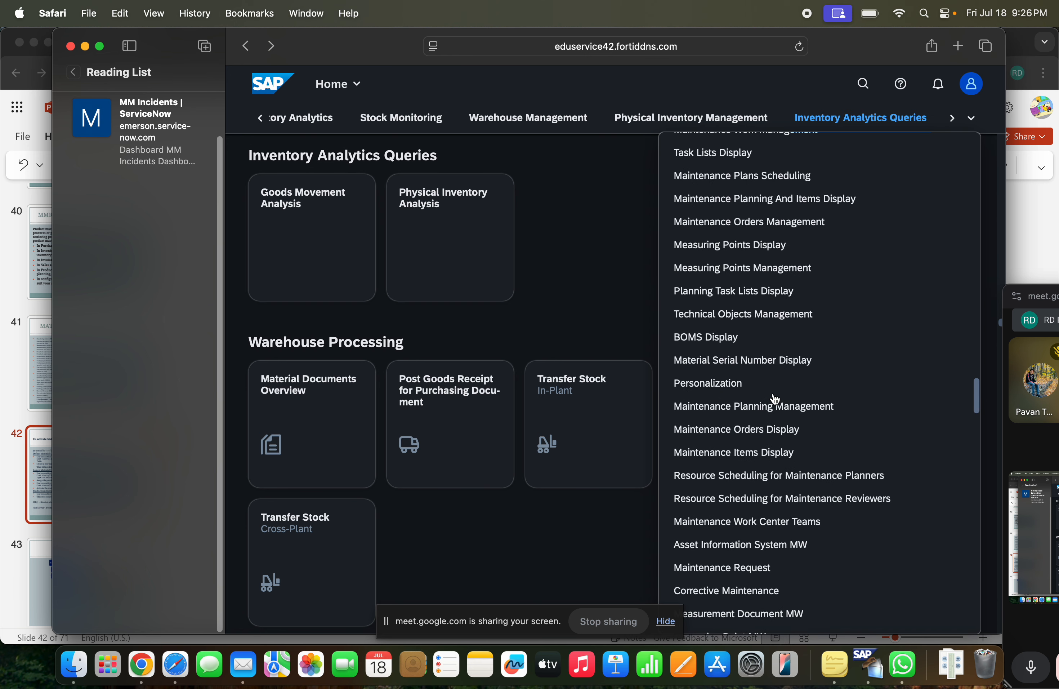
{"action": "scroll", "coordinate": [775, 398], "scroll_direction": "down", "scroll_amount": 7}
{"action": "scroll", "coordinate": [775, 398], "scroll_direction": "down", "scroll_amount": 20}
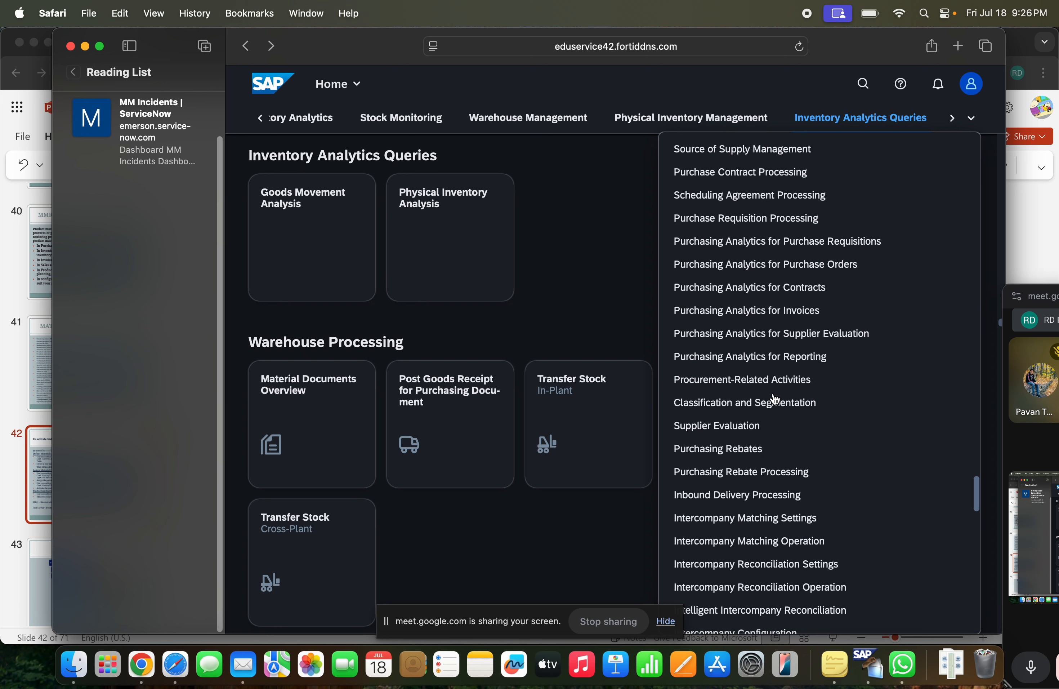
{"action": "scroll", "coordinate": [776, 399], "scroll_direction": "down", "scroll_amount": 10}
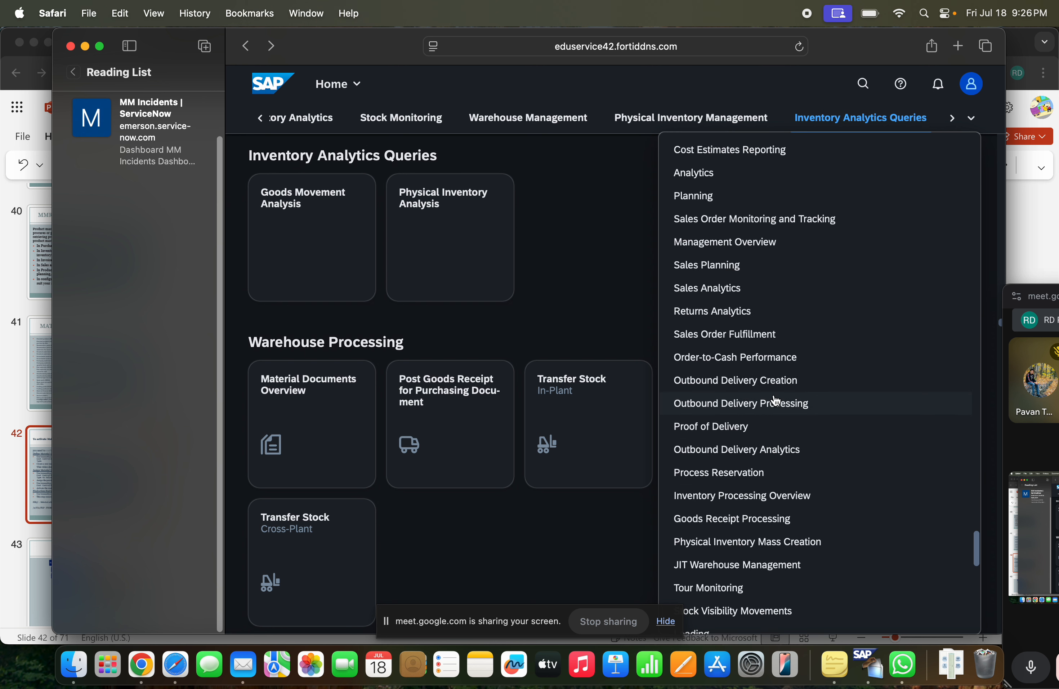
{"action": "scroll", "coordinate": [775, 400], "scroll_direction": "down", "scroll_amount": 6}
{"action": "scroll", "coordinate": [775, 399], "scroll_direction": "up", "scroll_amount": 20}
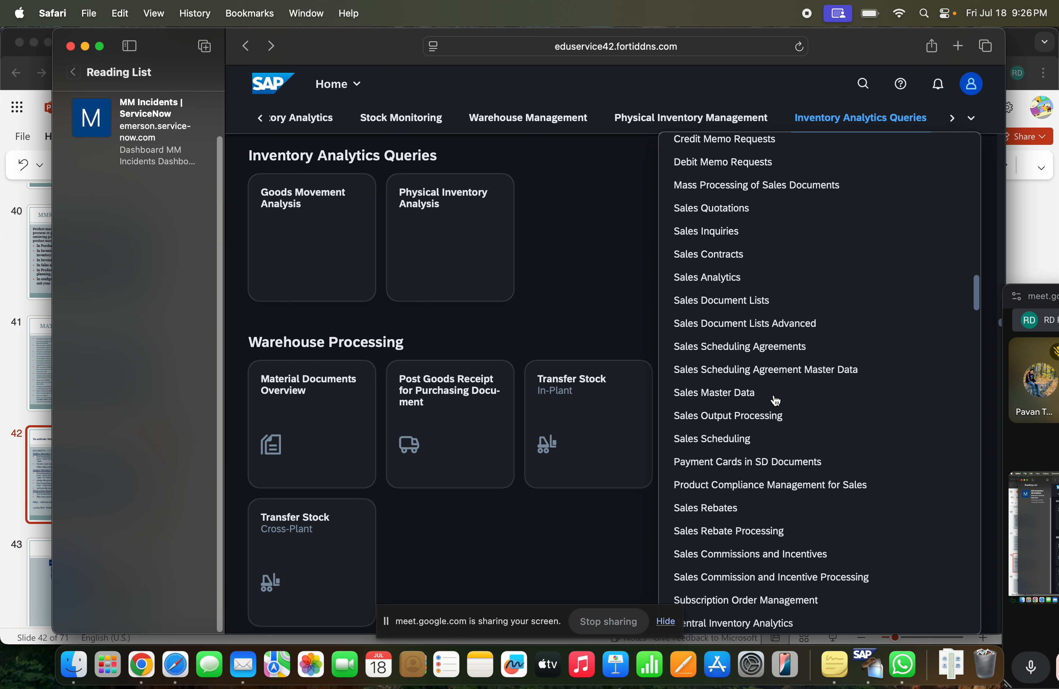
{"action": "scroll", "coordinate": [775, 399], "scroll_direction": "up", "scroll_amount": 15}
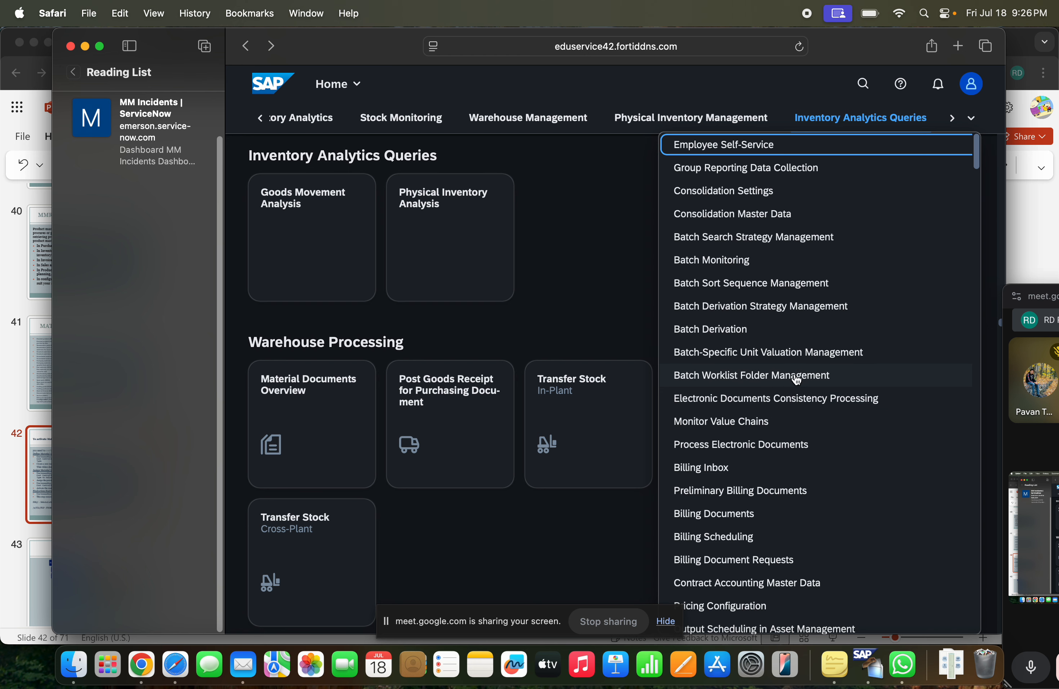
{"action": "scroll", "coordinate": [811, 378], "scroll_direction": "down", "scroll_amount": 6}
{"action": "scroll", "coordinate": [815, 387], "scroll_direction": "down", "scroll_amount": 6}
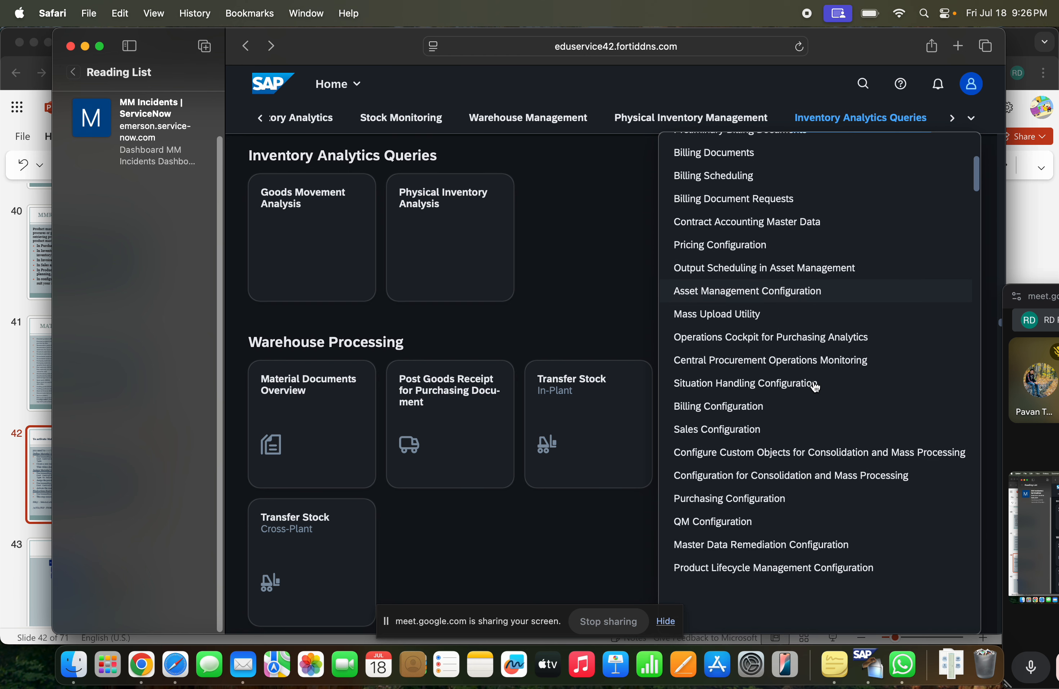
{"action": "scroll", "coordinate": [815, 387], "scroll_direction": "down", "scroll_amount": 3}
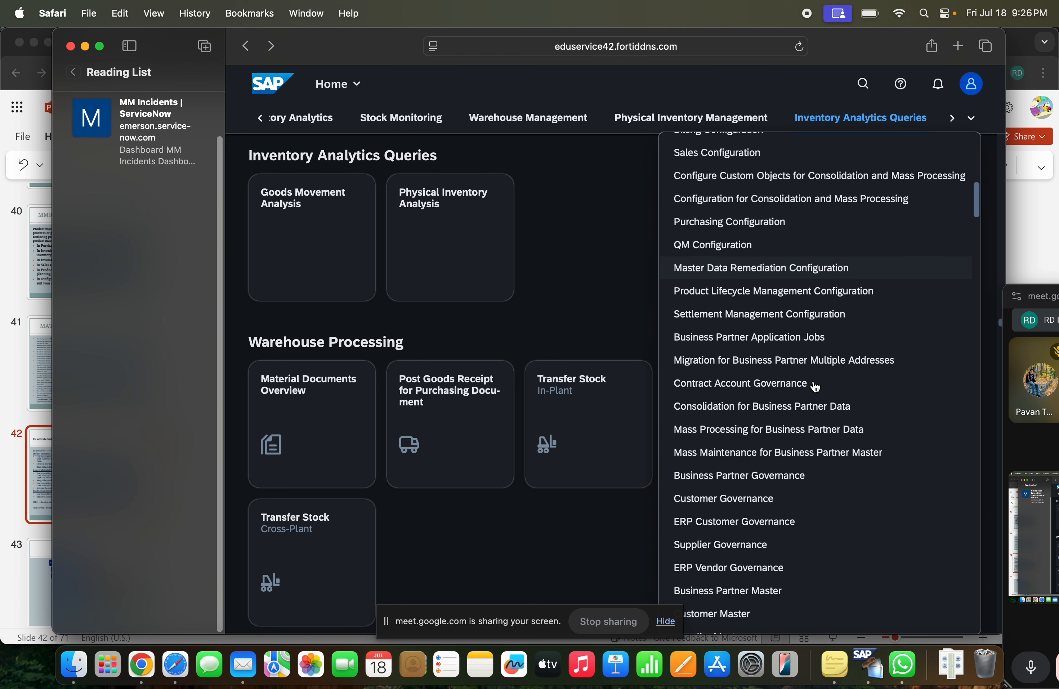
{"action": "scroll", "coordinate": [816, 387], "scroll_direction": "down", "scroll_amount": 10}
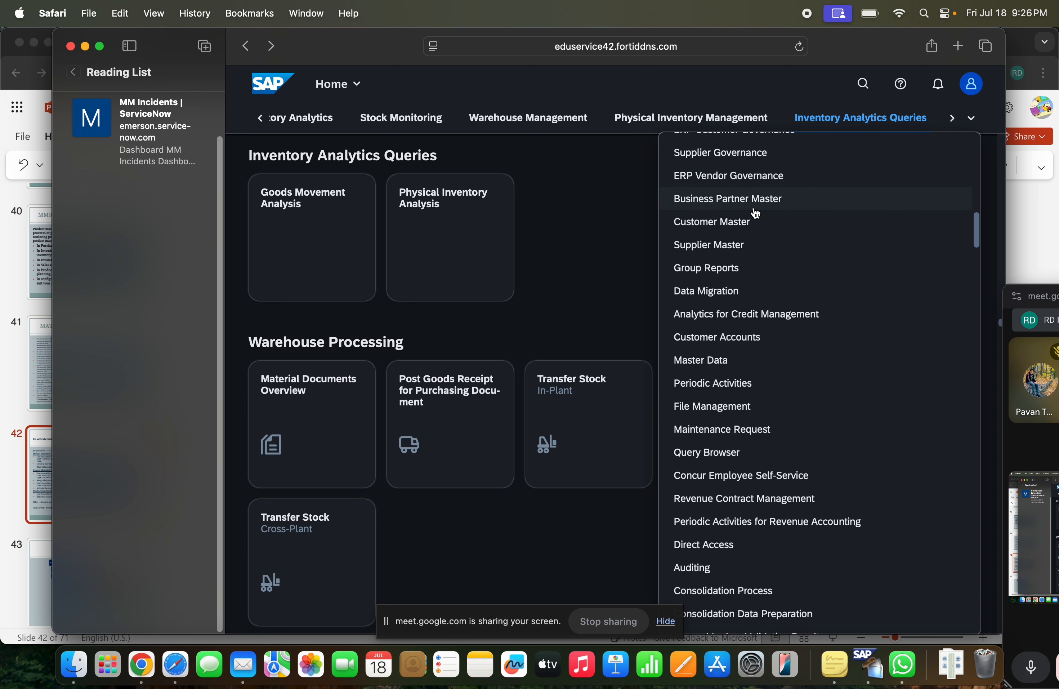
Search the launchpad's apps for "change product" and open Manage Product Master Data
{"action": "left_click", "coordinate": [863, 83]}
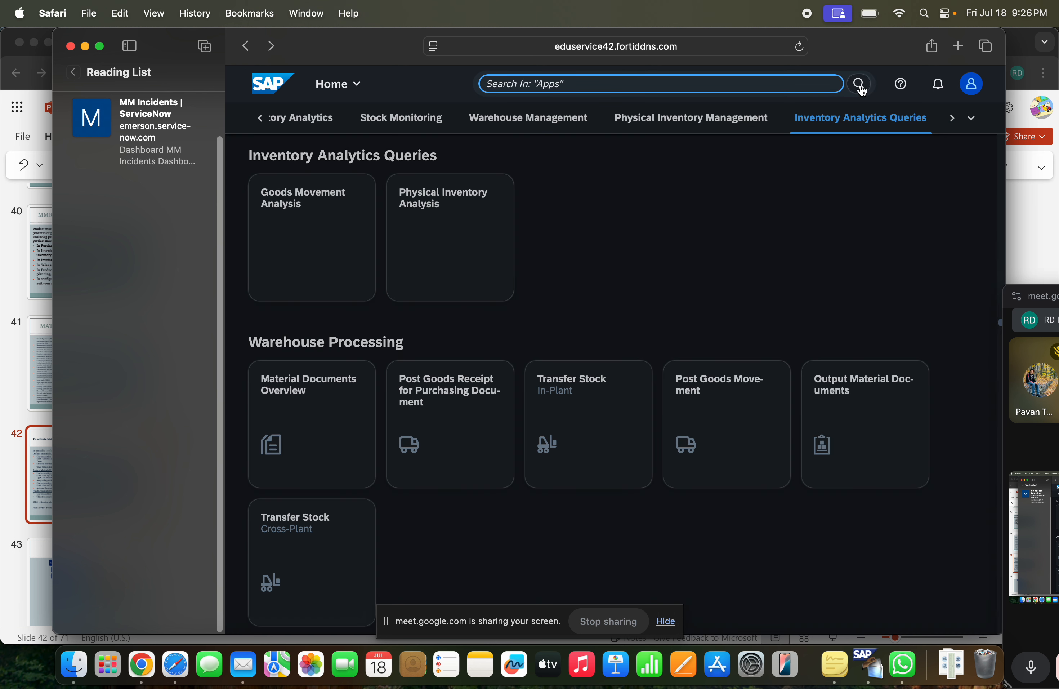
{"action": "type", "text": "change"}
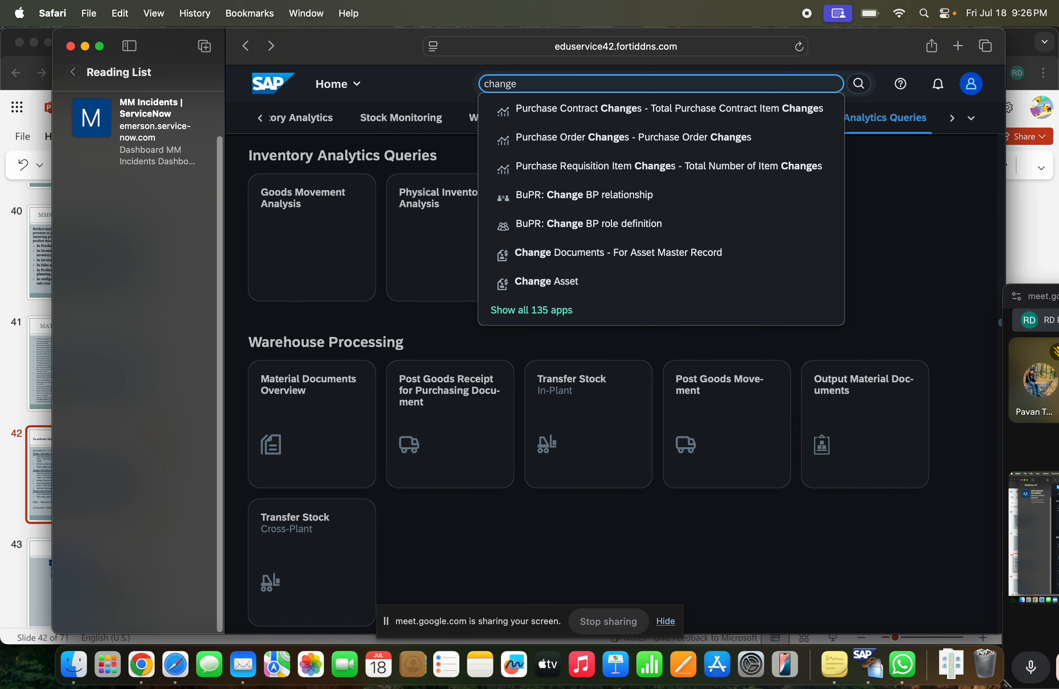
{"action": "type", "text": " prdo"}
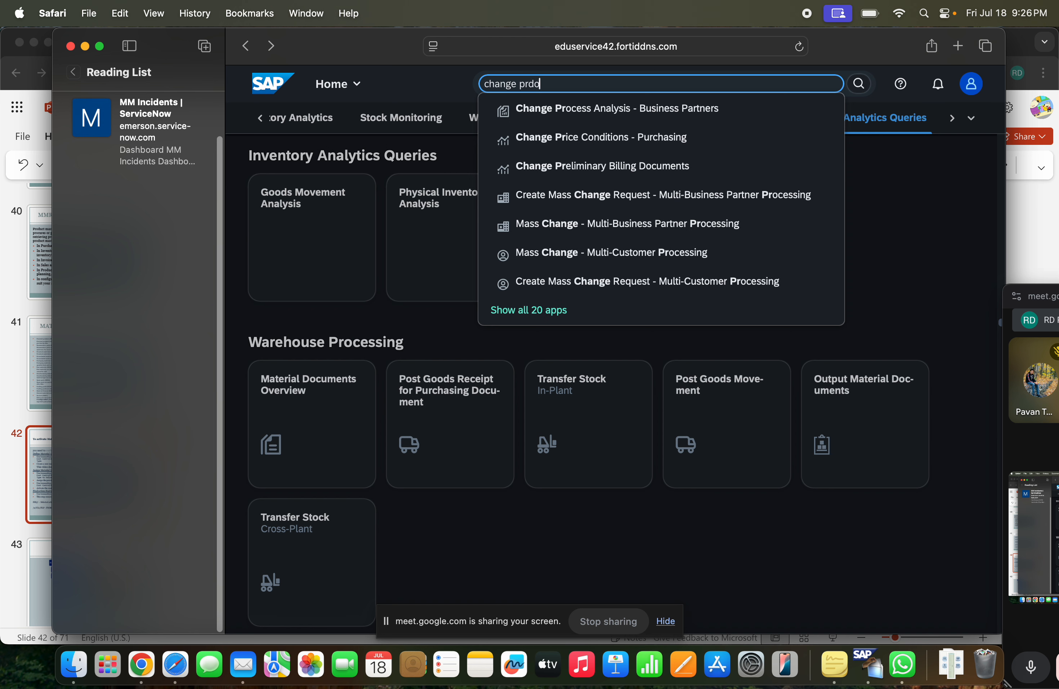
{"action": "key", "text": "BackSpace"}
{"action": "key", "text": "BackSpace"}
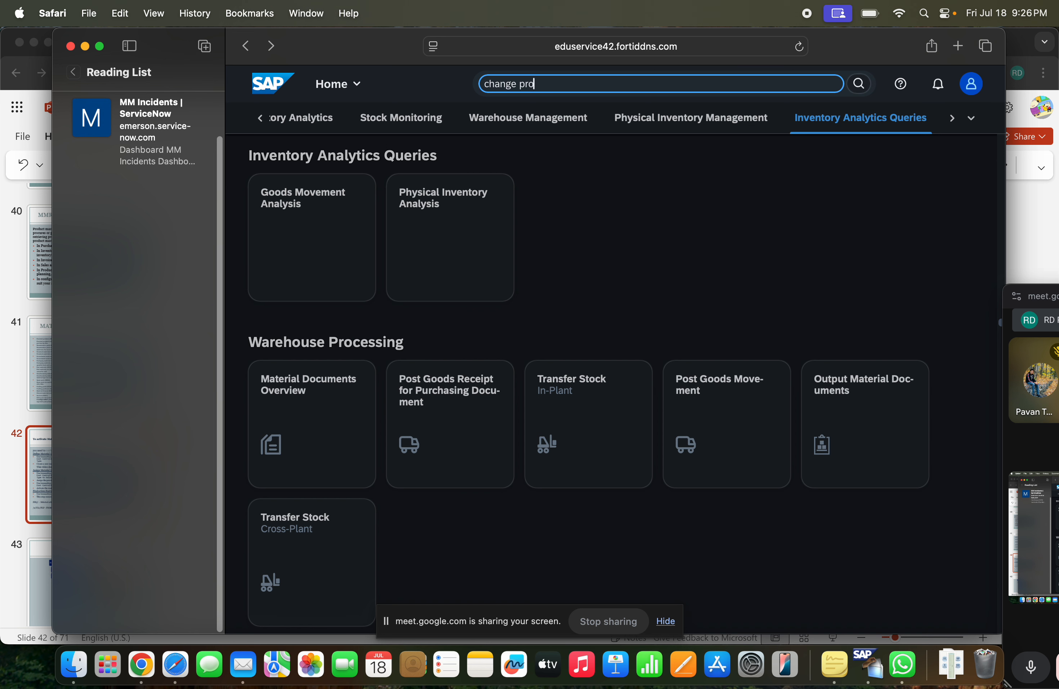
{"action": "type", "text": "duct"}
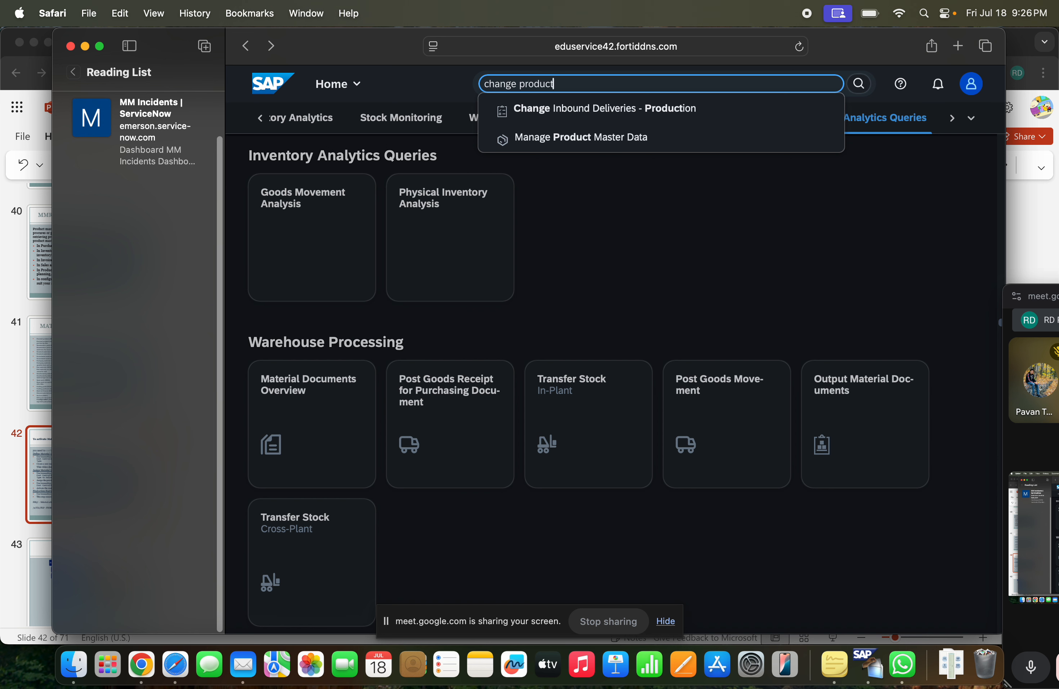
{"action": "left_click", "coordinate": [592, 137]}
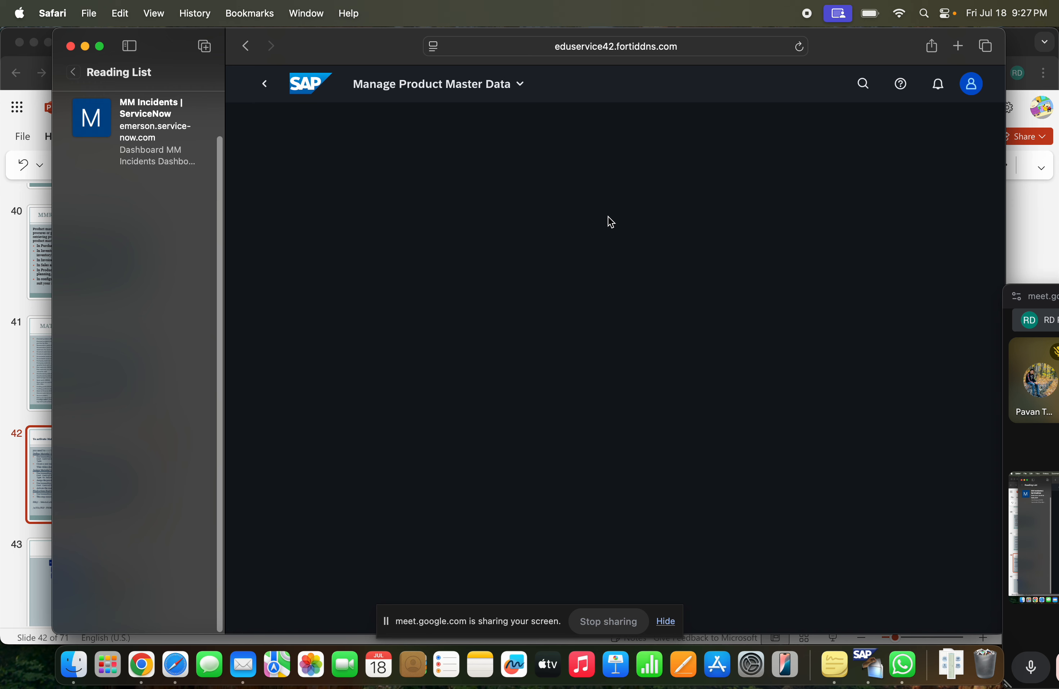
{"action": "left_click", "coordinate": [521, 85]}
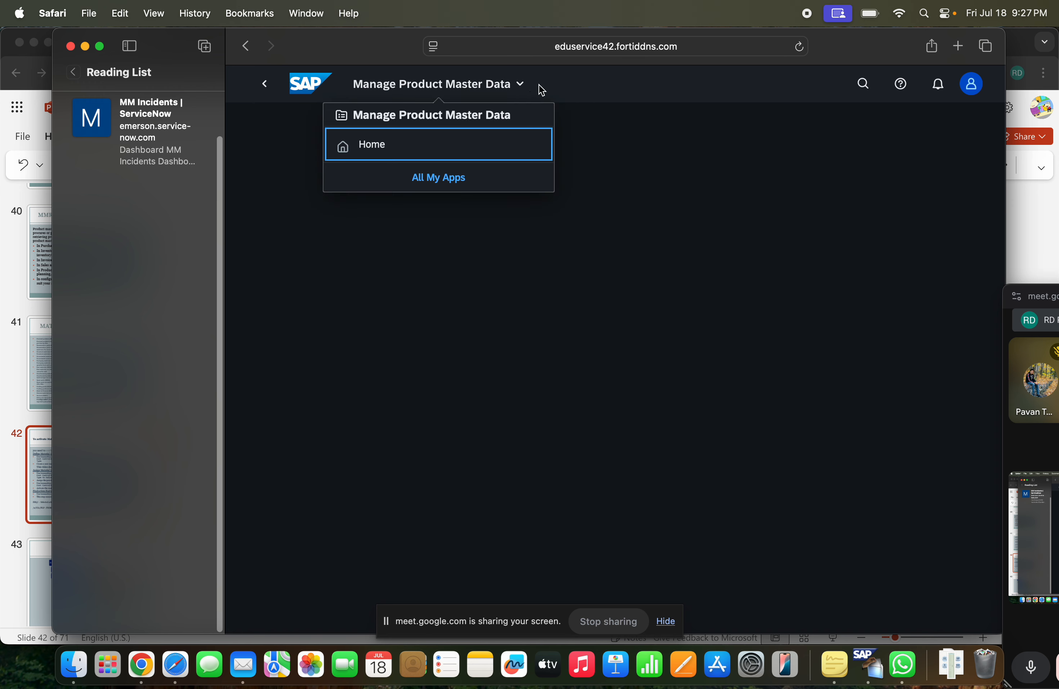
{"action": "left_click", "coordinate": [591, 100]}
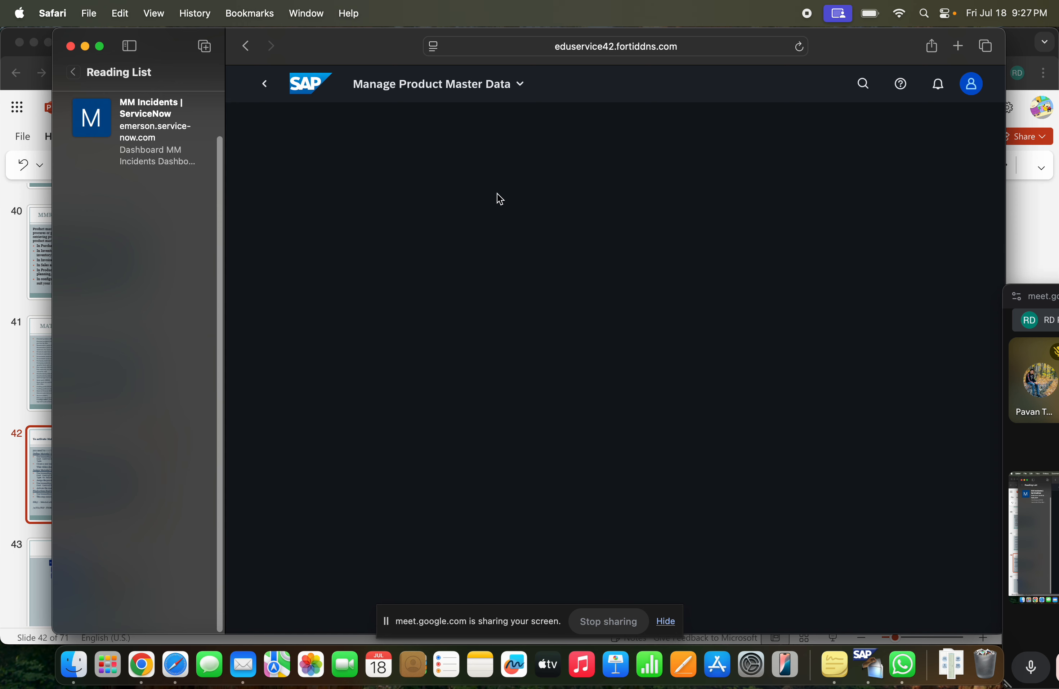
{"action": "left_click", "coordinate": [494, 96]}
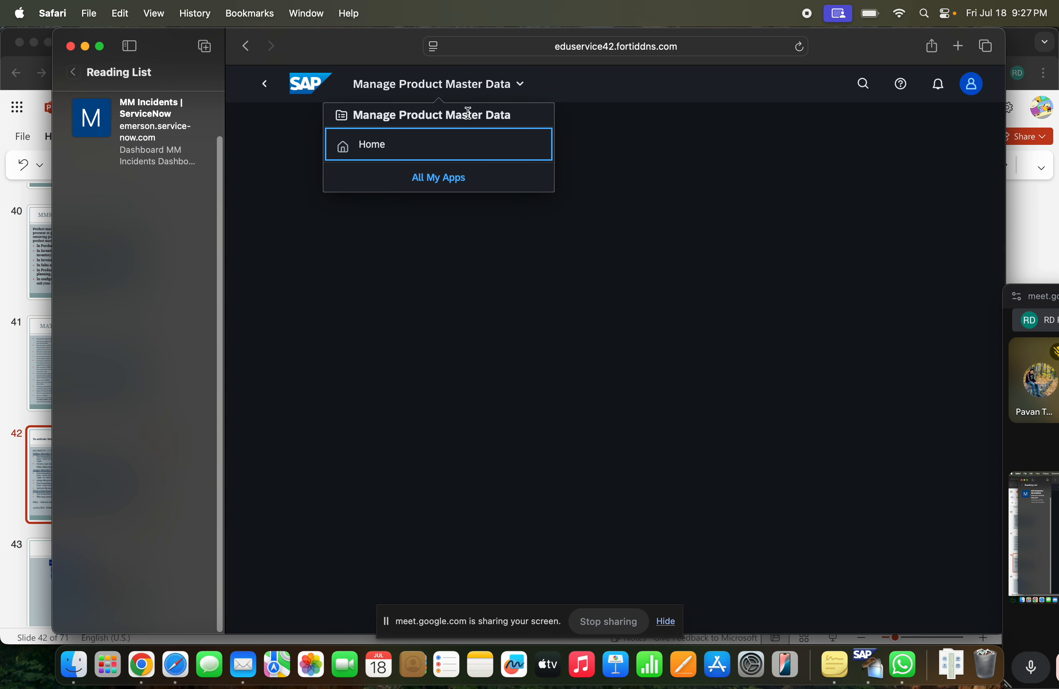
{"action": "left_click", "coordinate": [622, 146]}
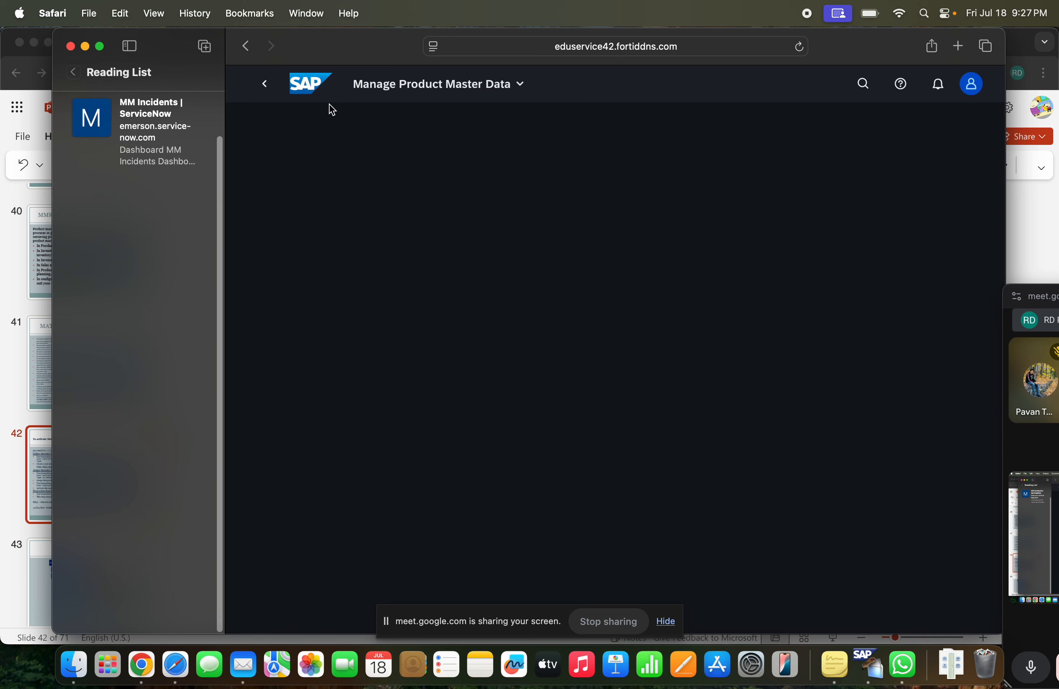
Reopen Manage Product Master Data from the home page by searching the apps for "manage prod", and make the browser window full screen
{"action": "left_click", "coordinate": [322, 89]}
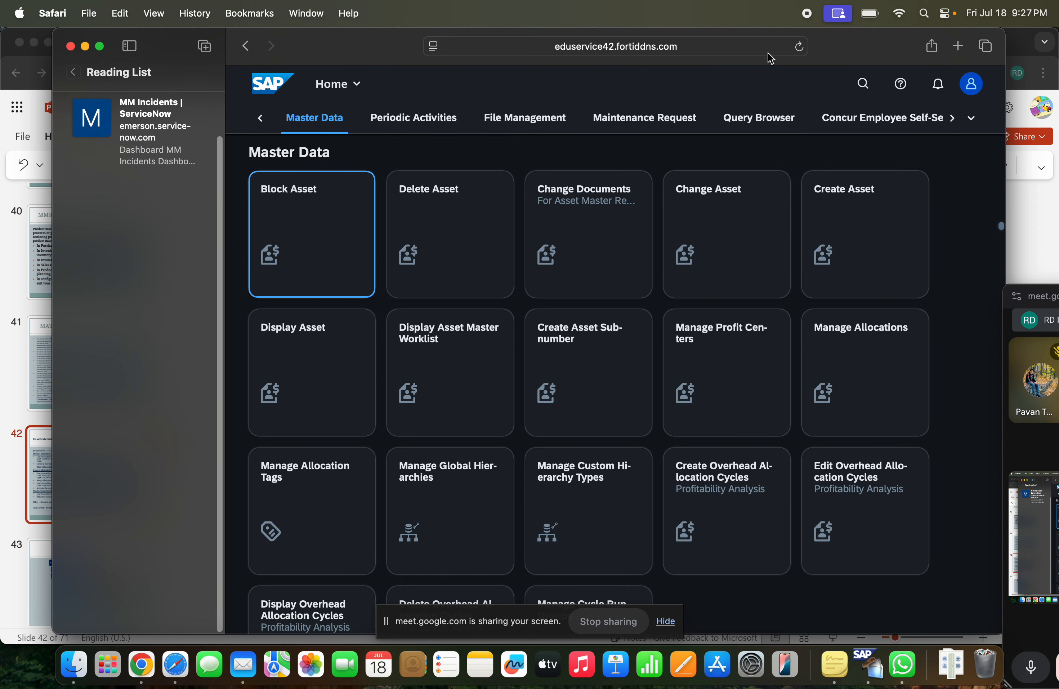
{"action": "left_click", "coordinate": [857, 83]}
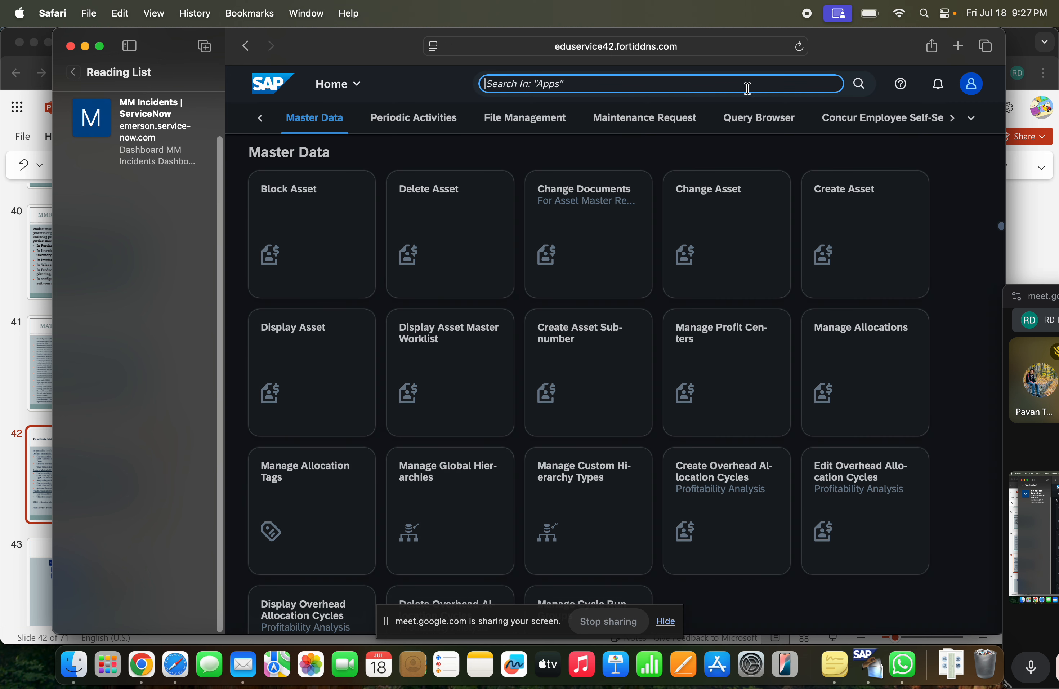
{"action": "type", "text": "manage prod"}
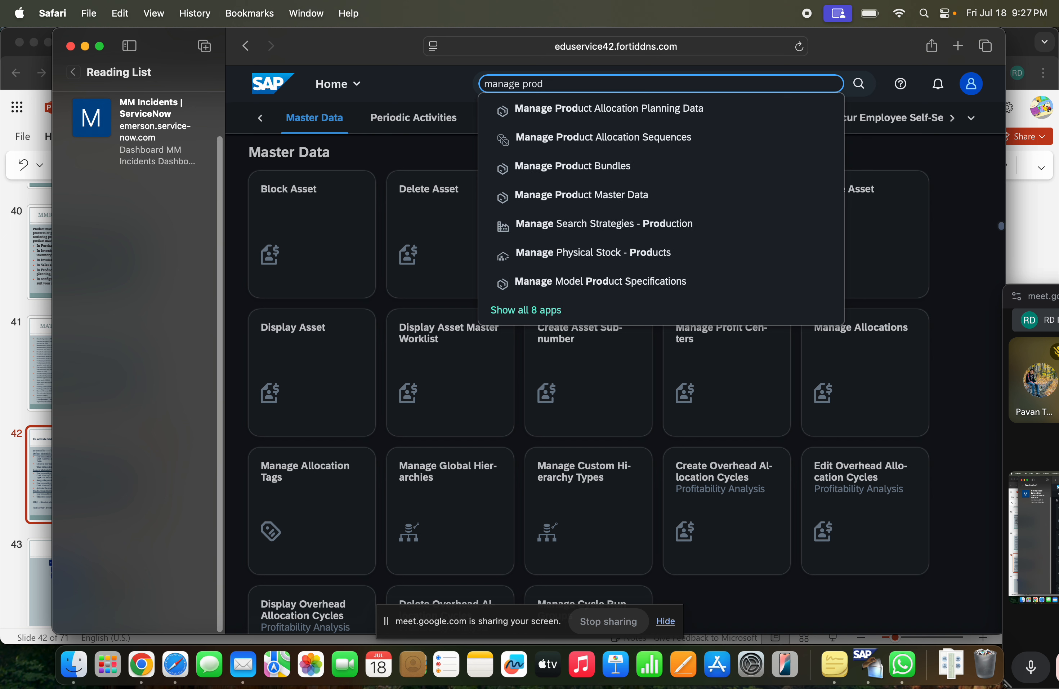
{"action": "left_click", "coordinate": [646, 198]}
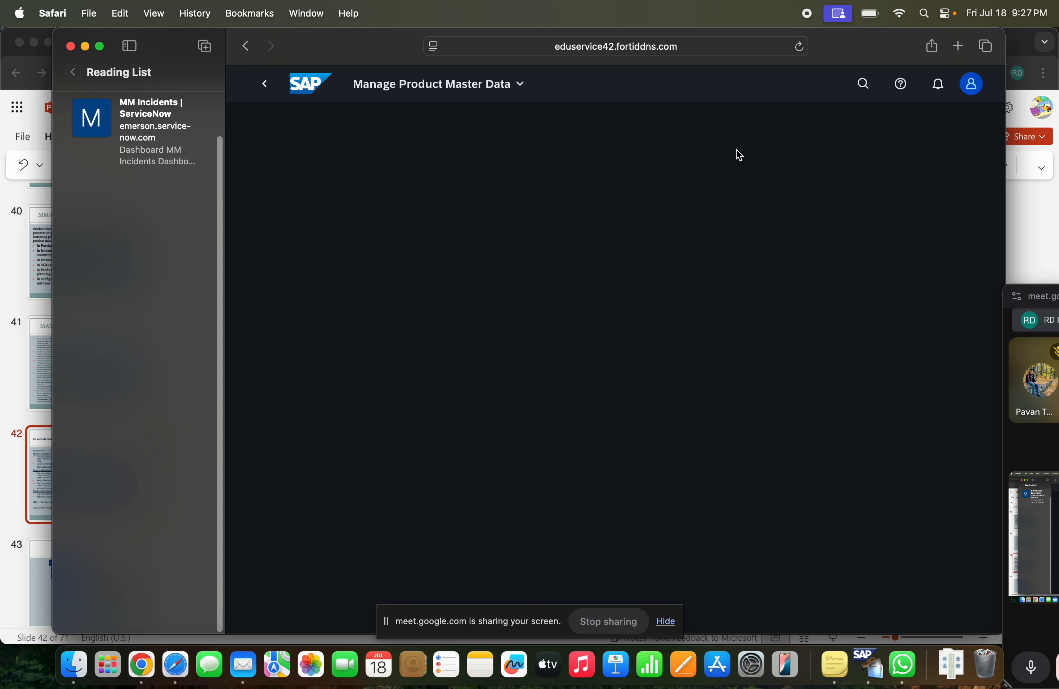
{"action": "left_click", "coordinate": [101, 47]}
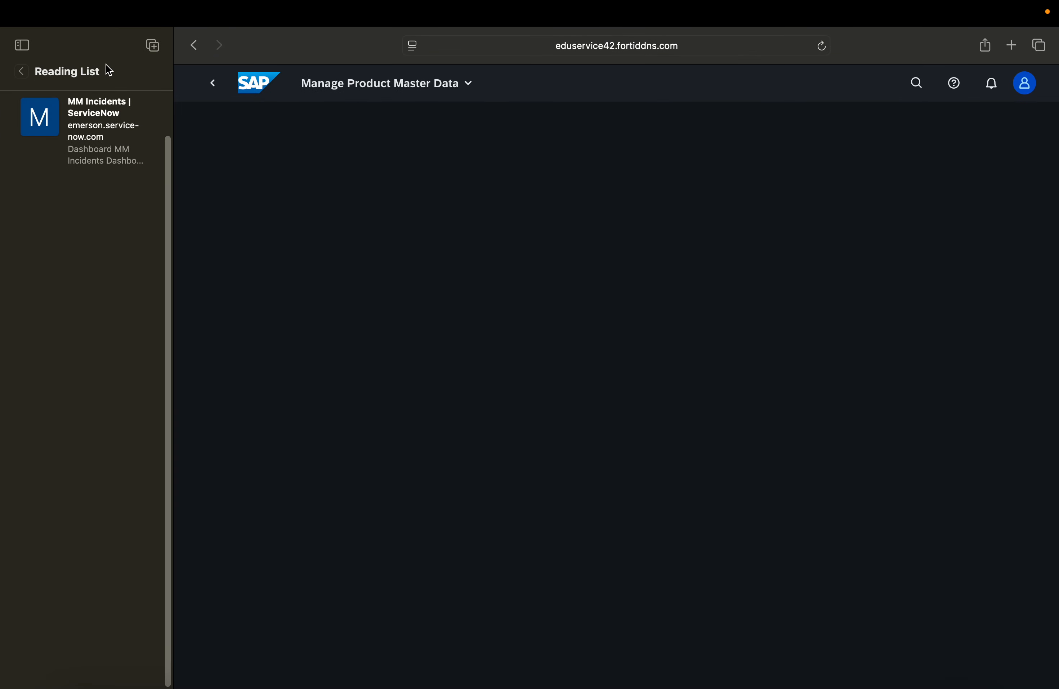
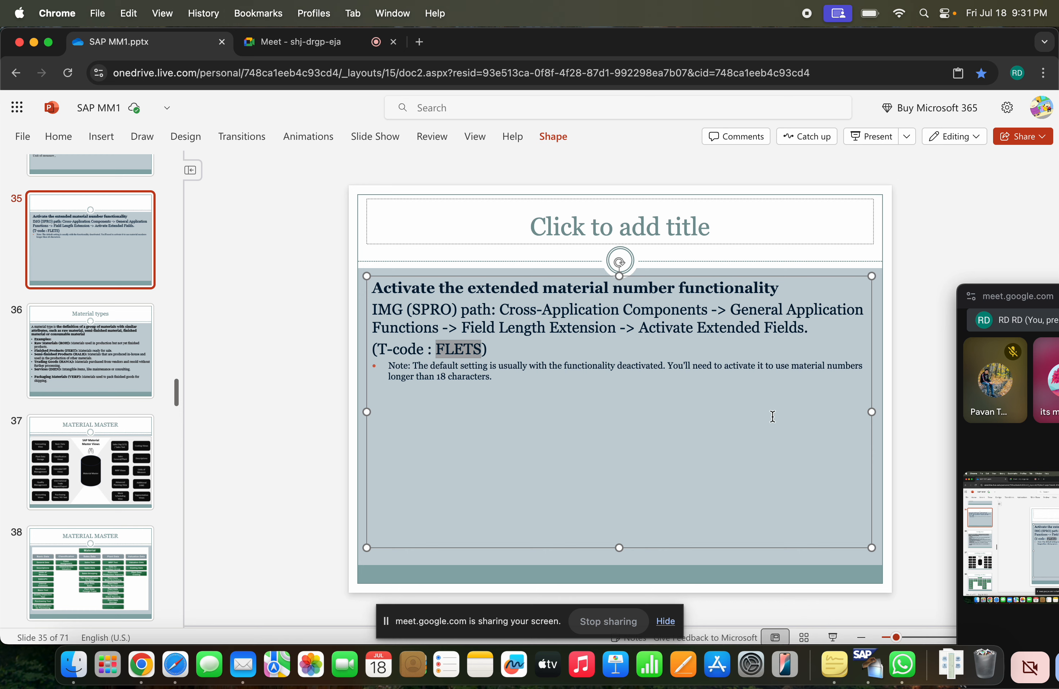
Switch to SAP GUI and open the Field Length Extension view with transaction FLETS
{"action": "key", "text": "super+Tab"}
{"action": "key", "text": "super+Tab"}
{"action": "key", "text": "super+Tab"}
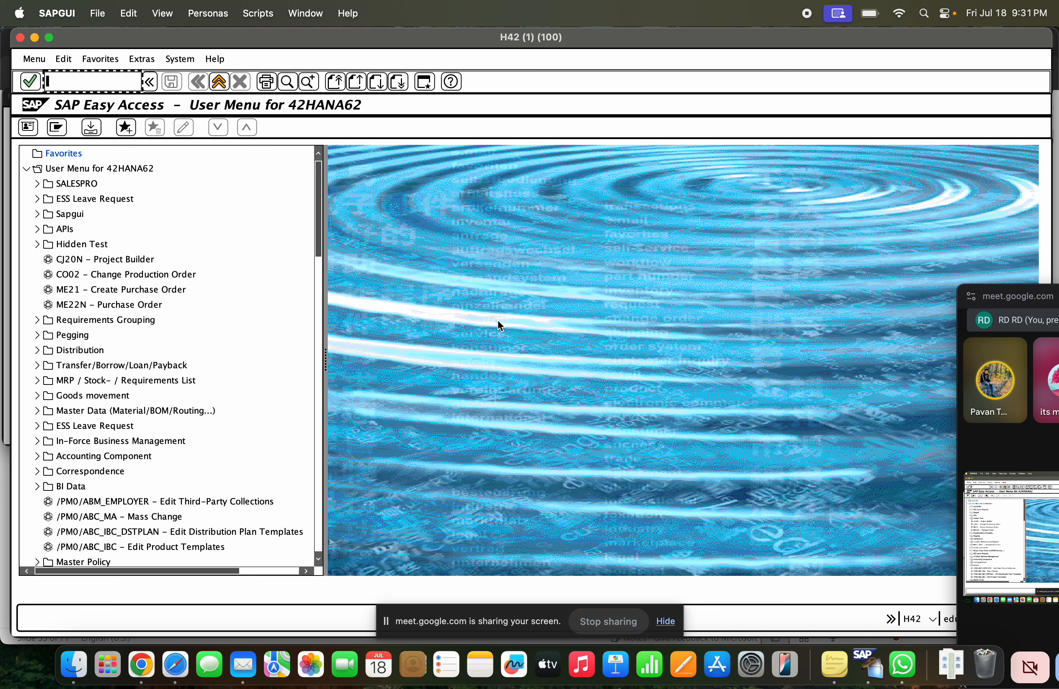
{"action": "type", "text": "FLETS"}
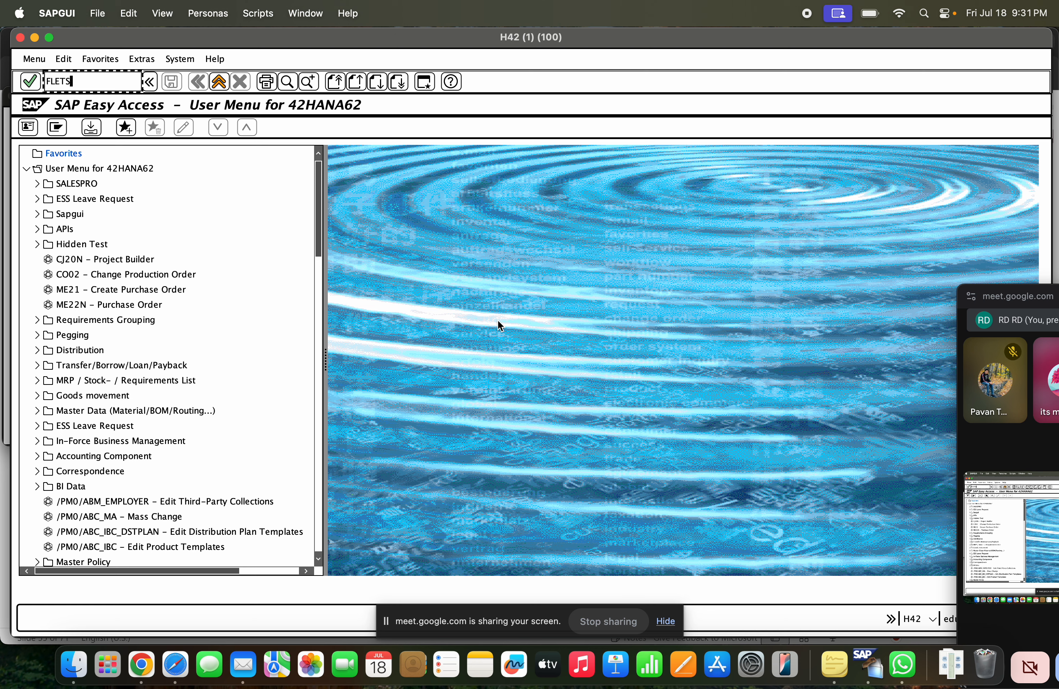
{"action": "key", "text": "Return"}
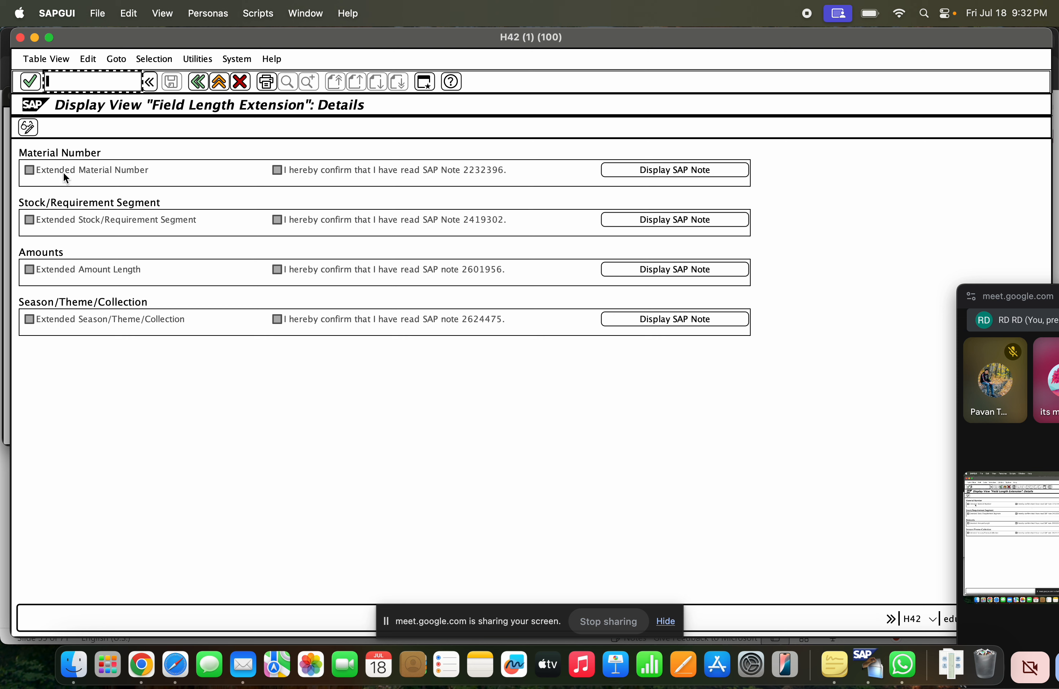
{"action": "left_click", "coordinate": [44, 173]}
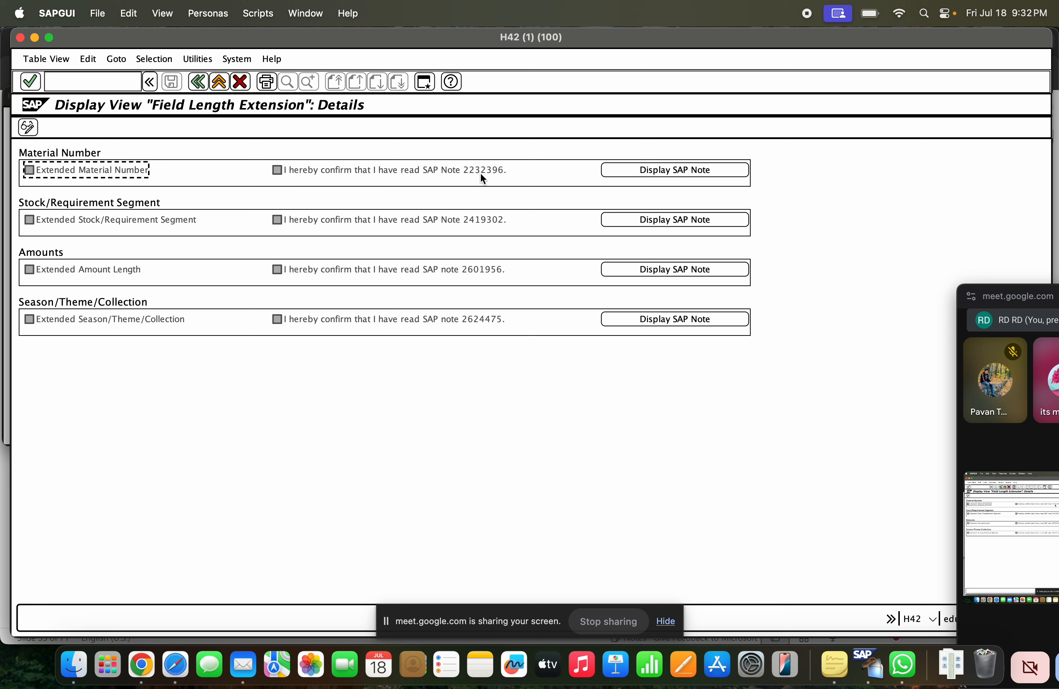
Display the SAP Note for Extended Material Number and sign in to SAP with the saved user ID and account password
{"action": "left_click", "coordinate": [696, 175]}
{"action": "left_click", "coordinate": [629, 170]}
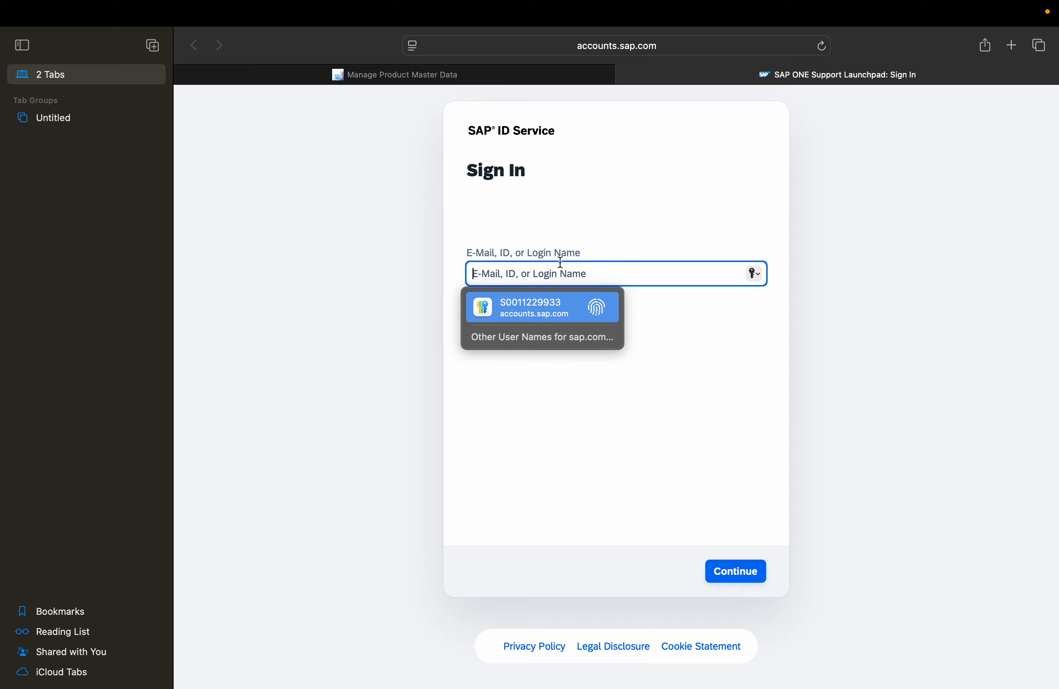
{"action": "left_click", "coordinate": [563, 305]}
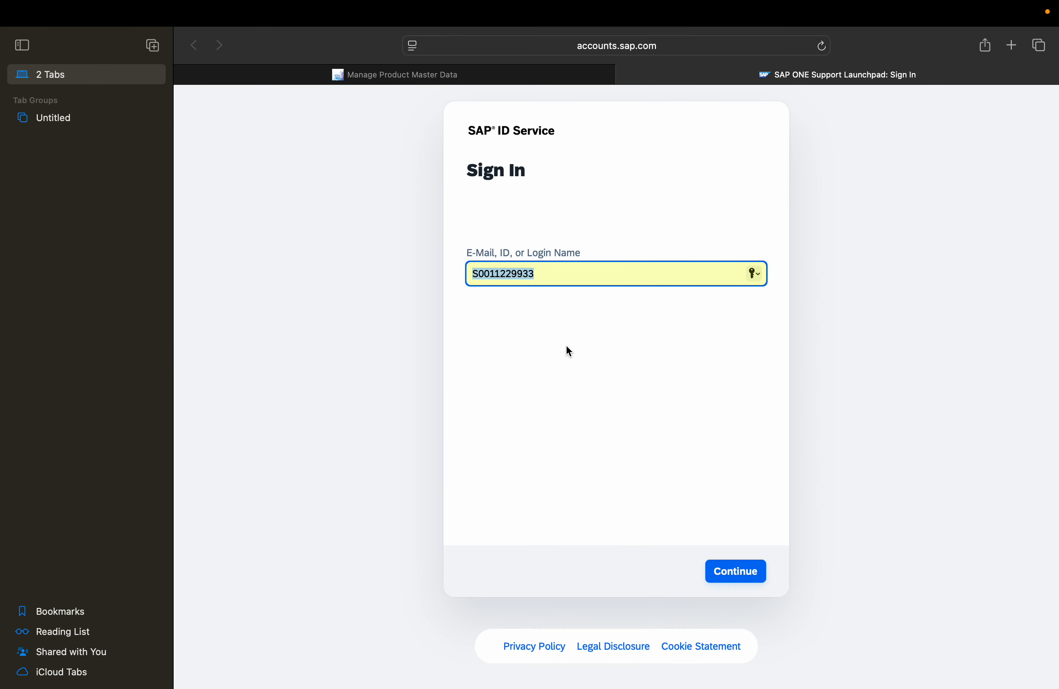
{"action": "left_click", "coordinate": [742, 577]}
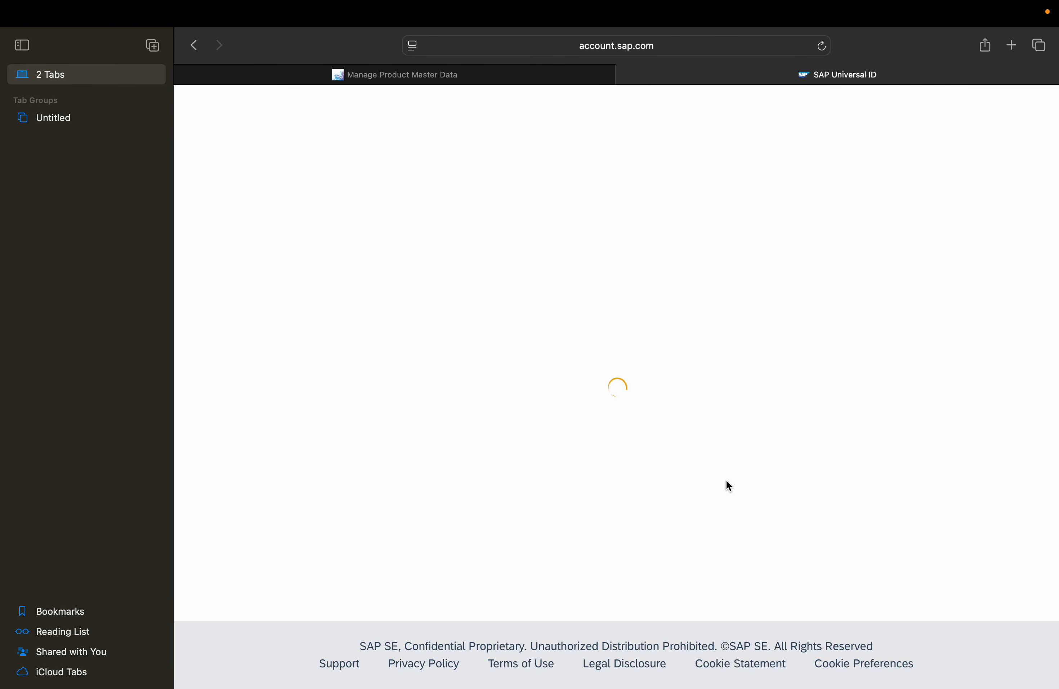
{"action": "left_click", "coordinate": [626, 514]}
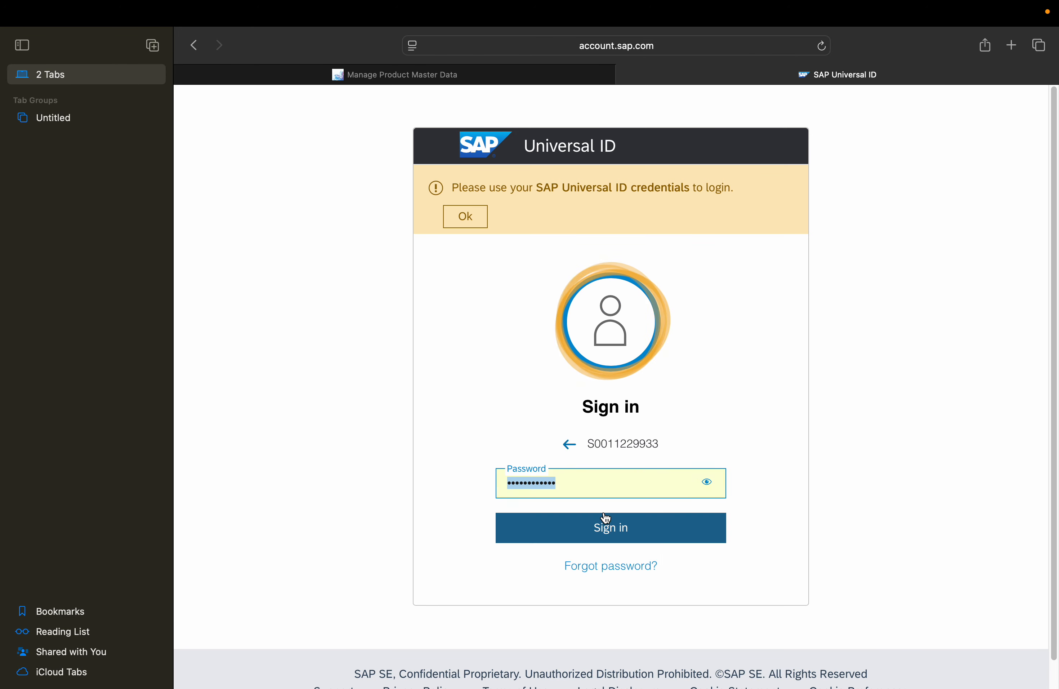
{"action": "left_click", "coordinate": [613, 525]}
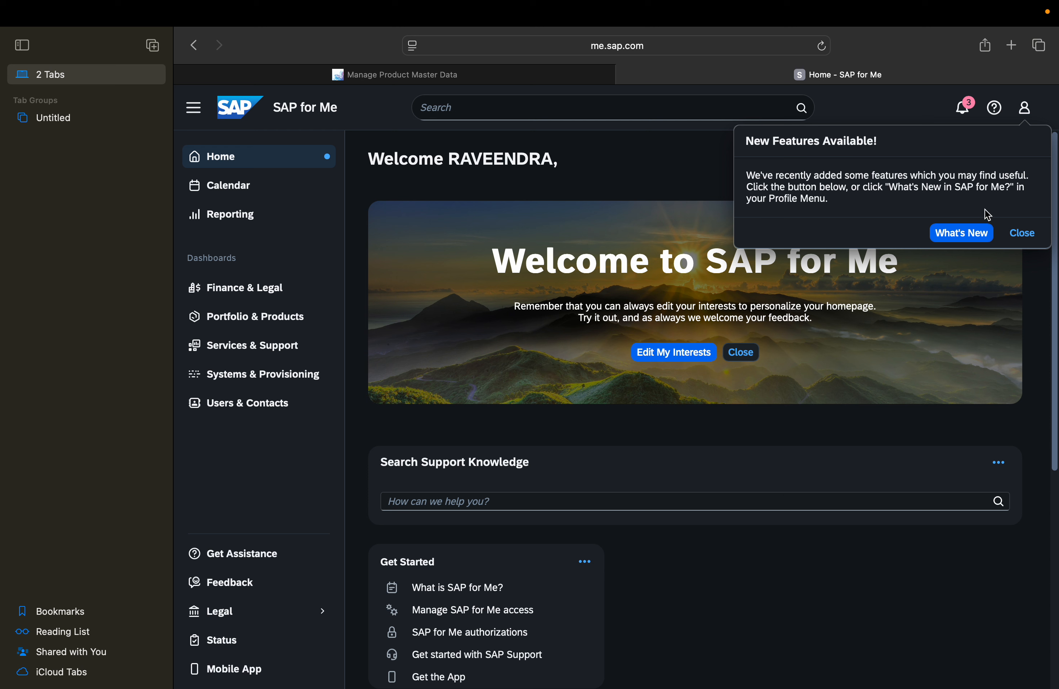
Dismiss the new-features notice in SAP for Me and request the Extended Material Number note again from SAP GUI
{"action": "left_click", "coordinate": [914, 109]}
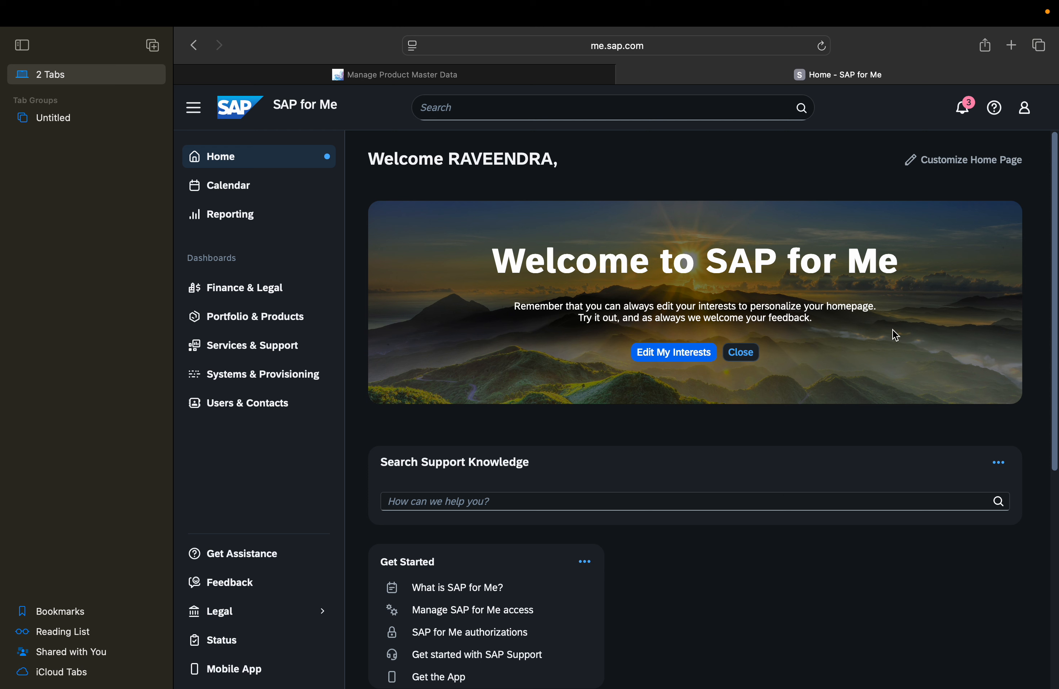
{"action": "left_click", "coordinate": [491, 109]}
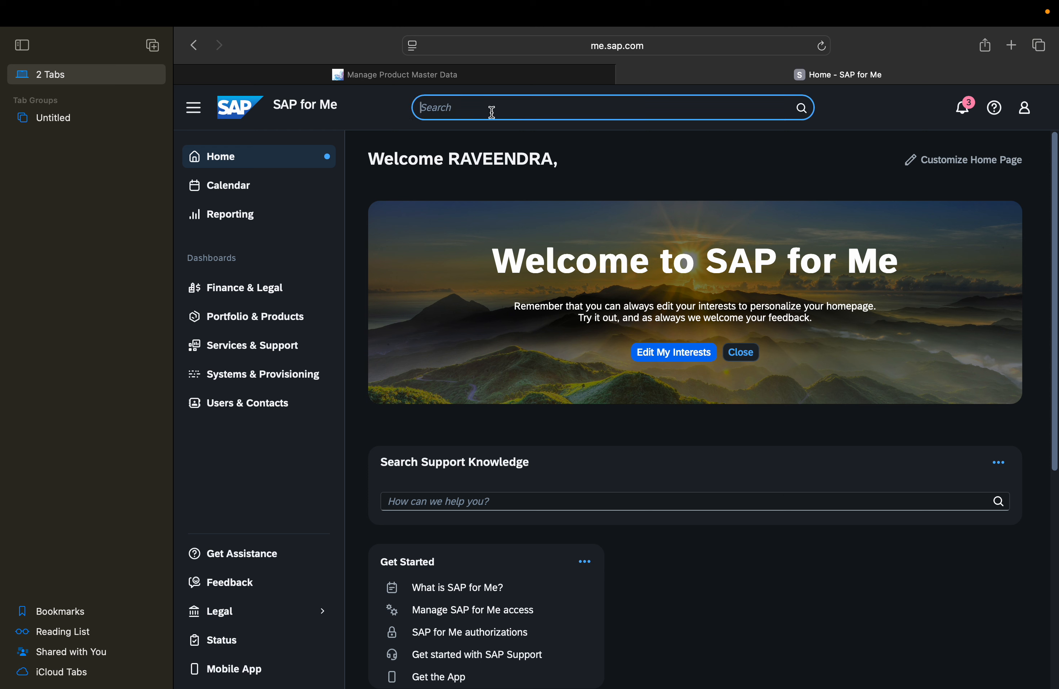
{"action": "left_click", "coordinate": [473, 112]}
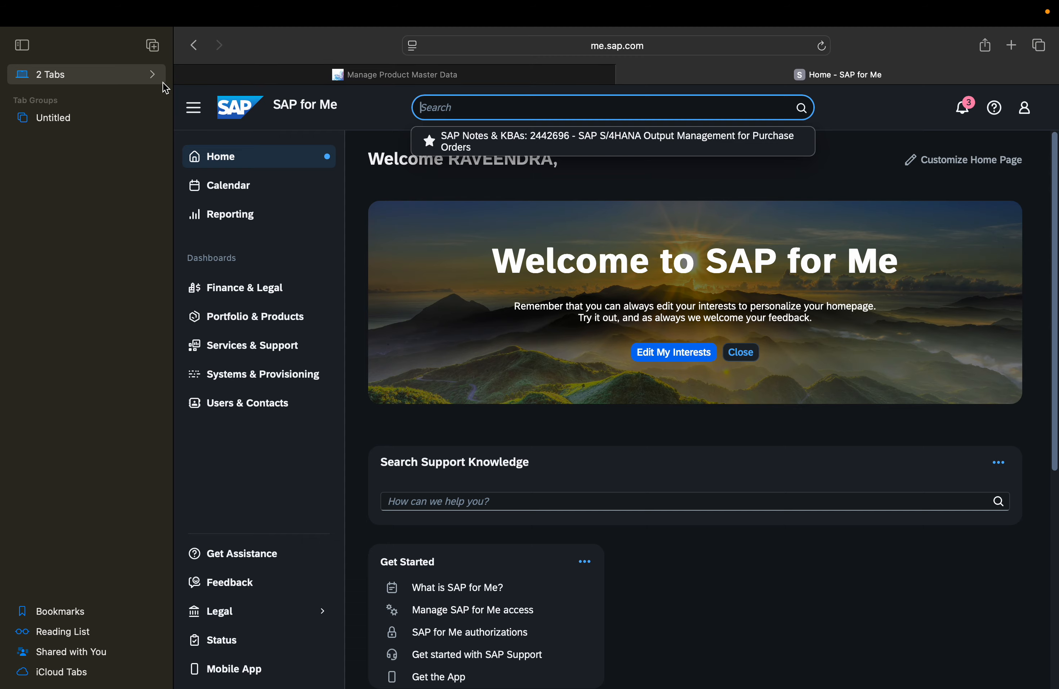
{"action": "key", "text": "ctrl+Left"}
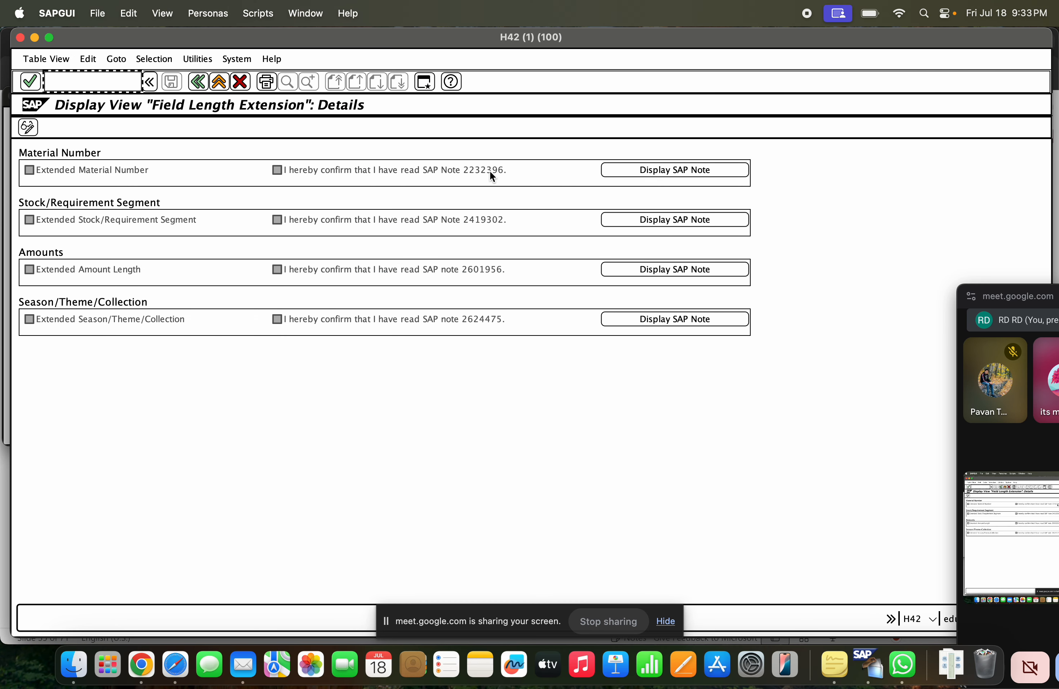
{"action": "left_click", "coordinate": [637, 170]}
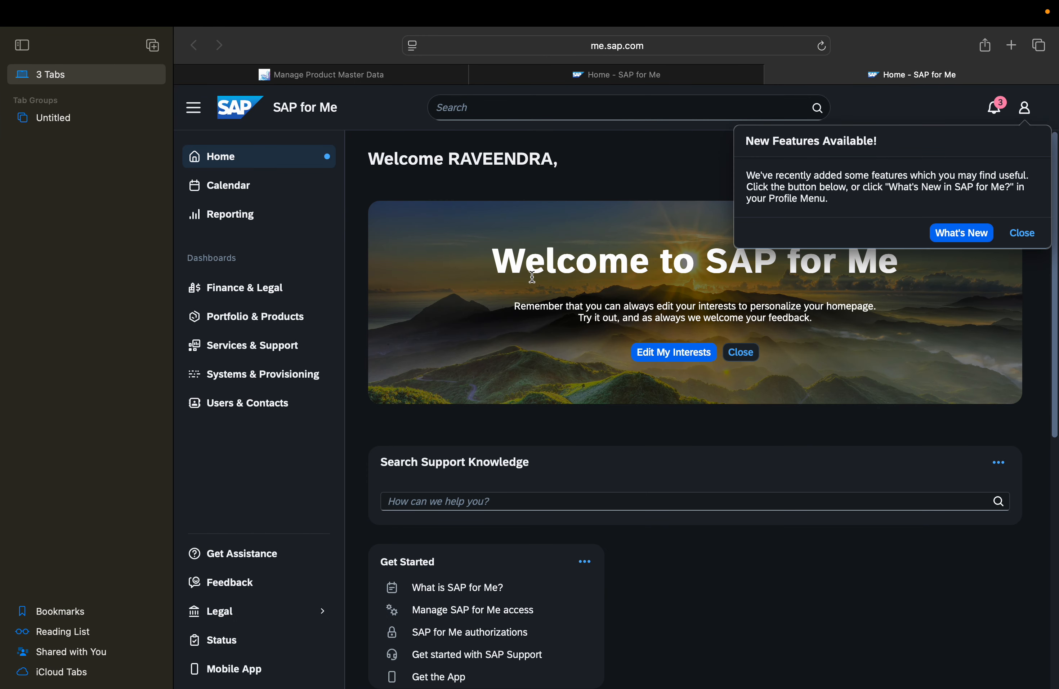
Search SAP for Me for note 2232396 and open the Material Number Field Length Extension restriction note
{"action": "scroll", "coordinate": [728, 519], "scroll_direction": "down", "scroll_amount": 10}
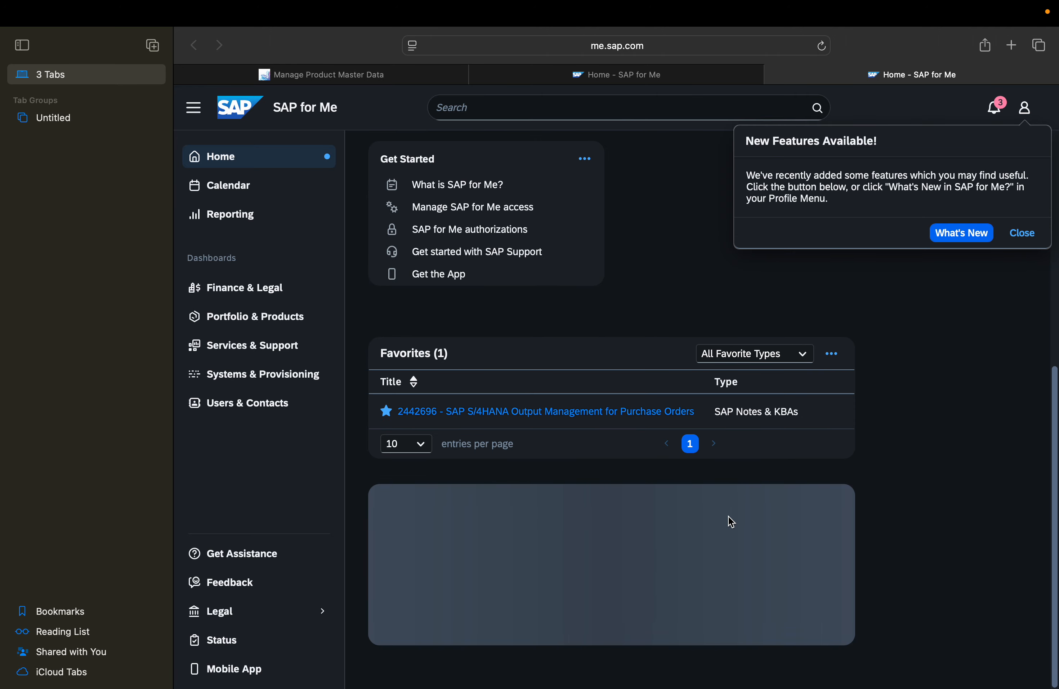
{"action": "left_click", "coordinate": [582, 108]}
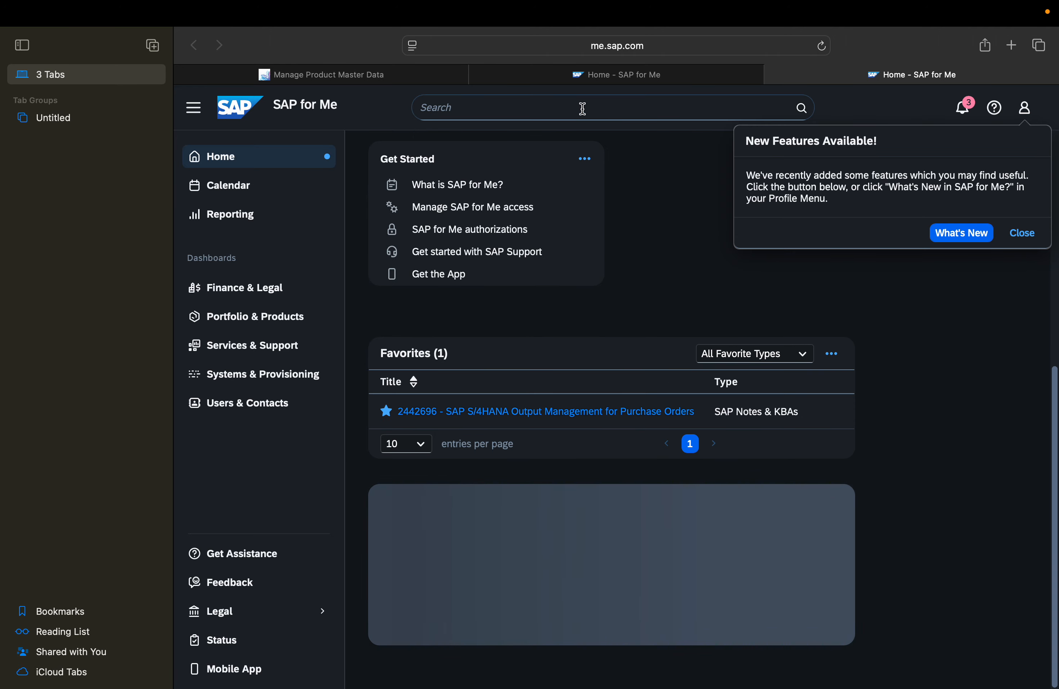
{"action": "type", "text": "22"}
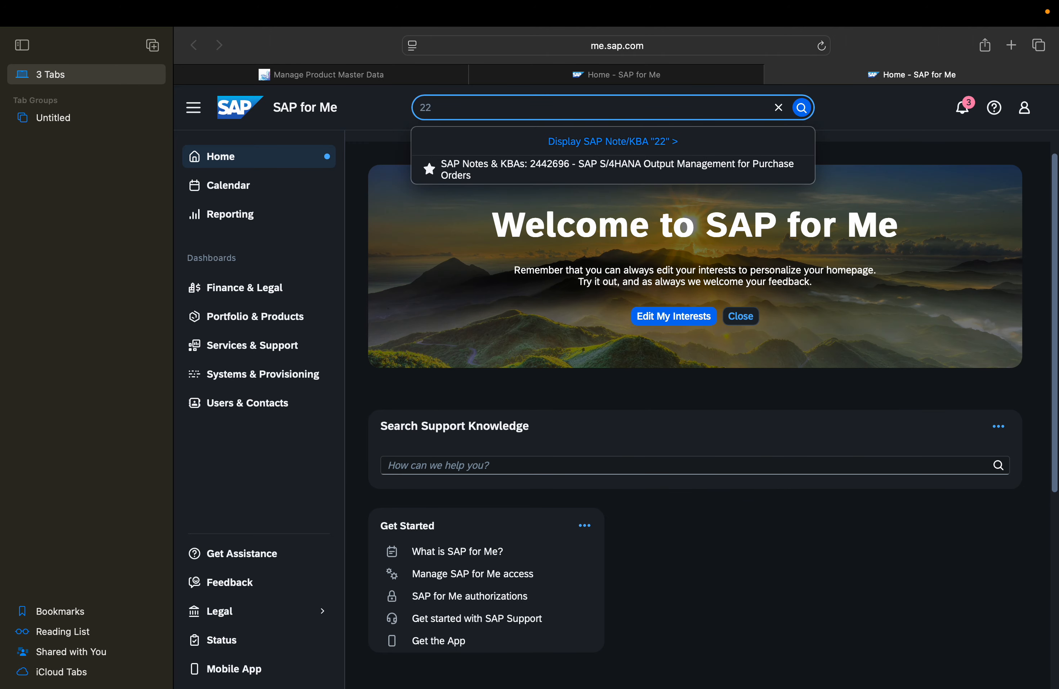
{"action": "key", "text": "ctrl+Left"}
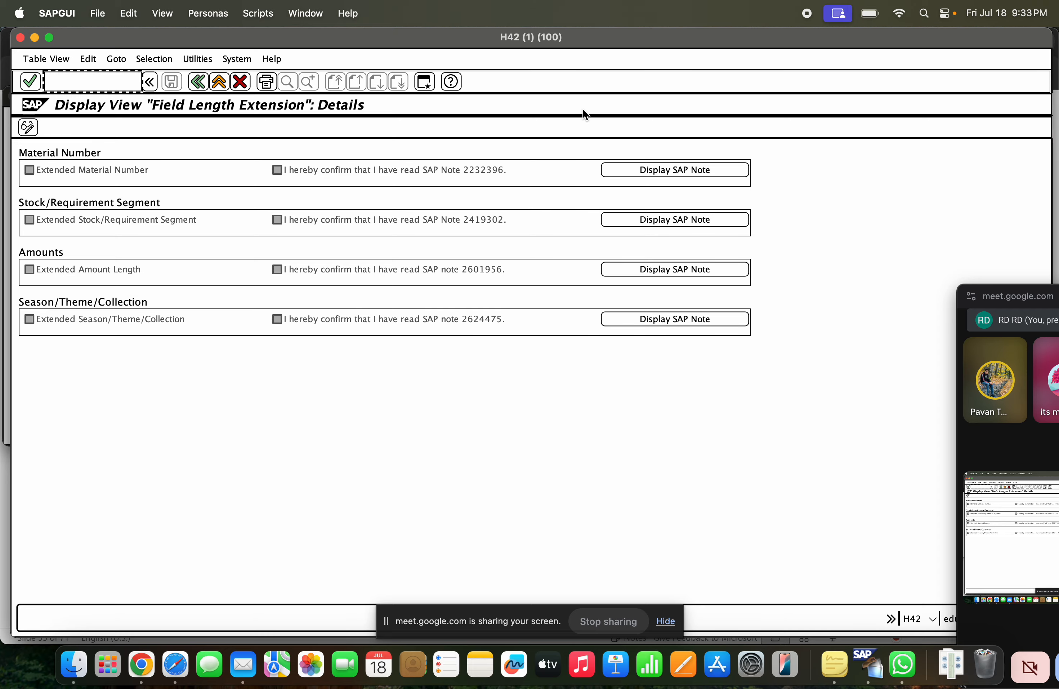
{"action": "key", "text": "ctrl+Right"}
{"action": "type", "text": "32"}
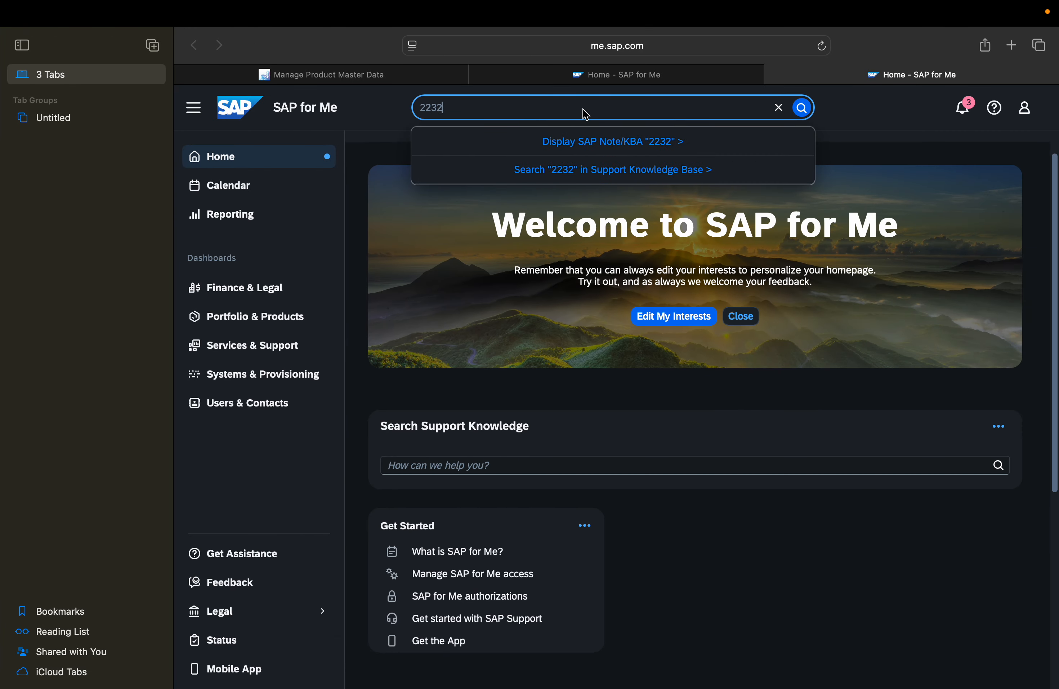
{"action": "key", "text": "ctrl+Left"}
{"action": "key", "text": "ctrl+Right"}
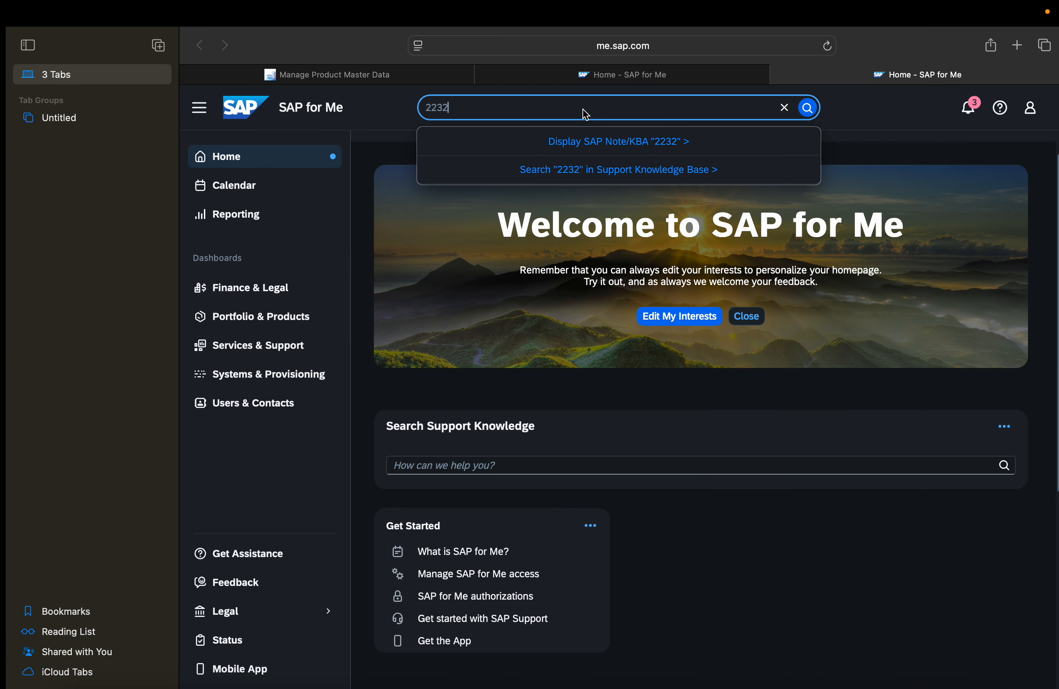
{"action": "type", "text": "396"}
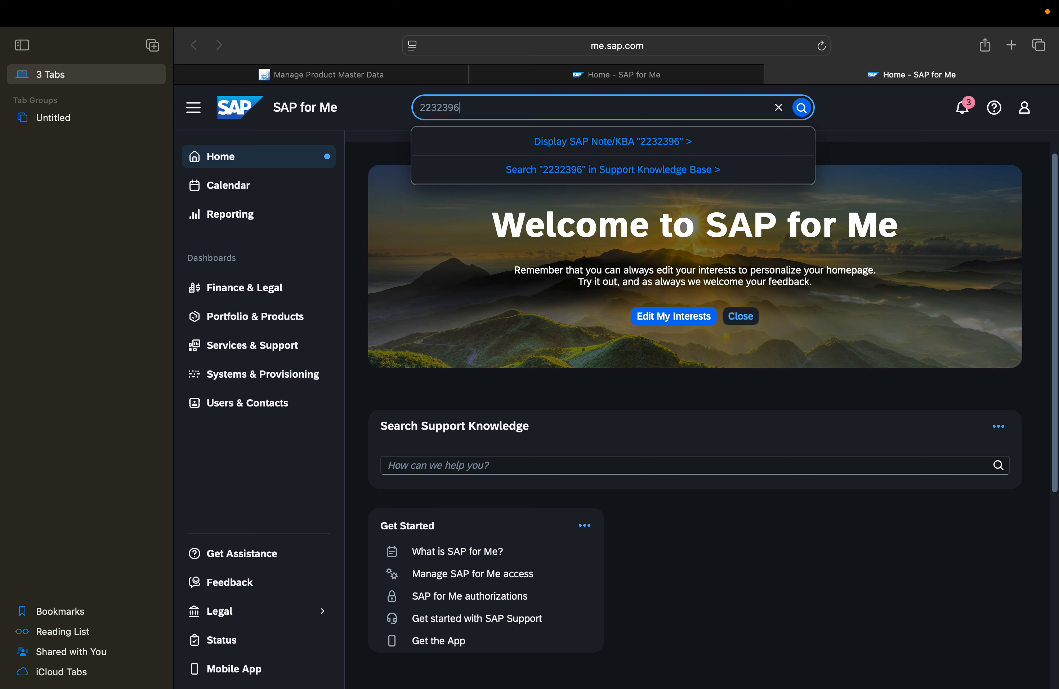
{"action": "key", "text": "Return"}
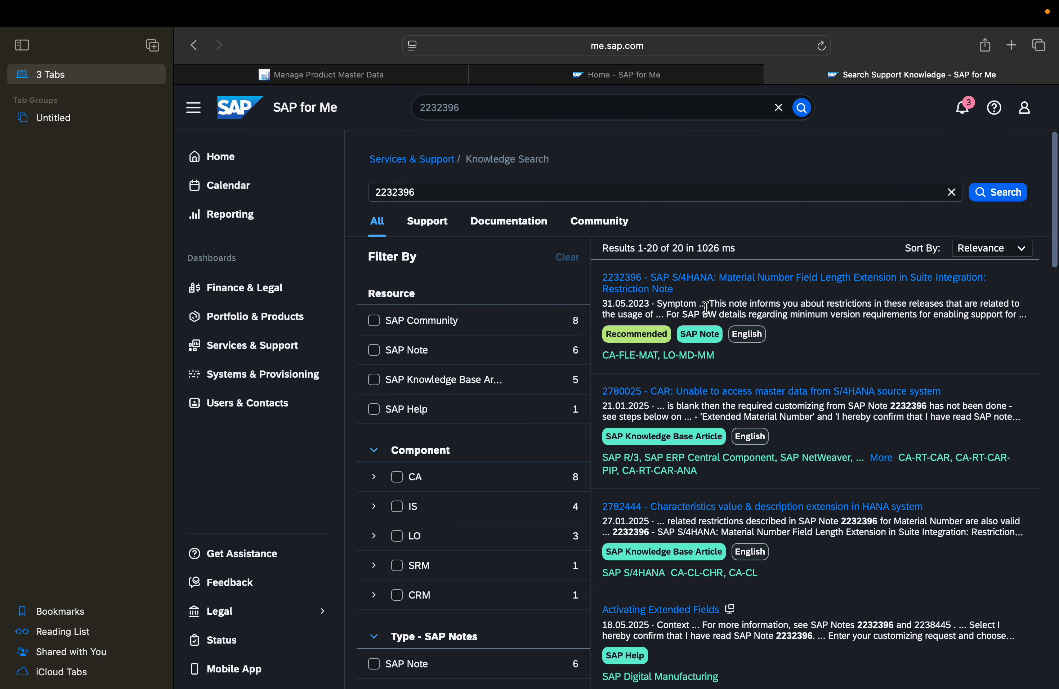
{"action": "left_click", "coordinate": [640, 287]}
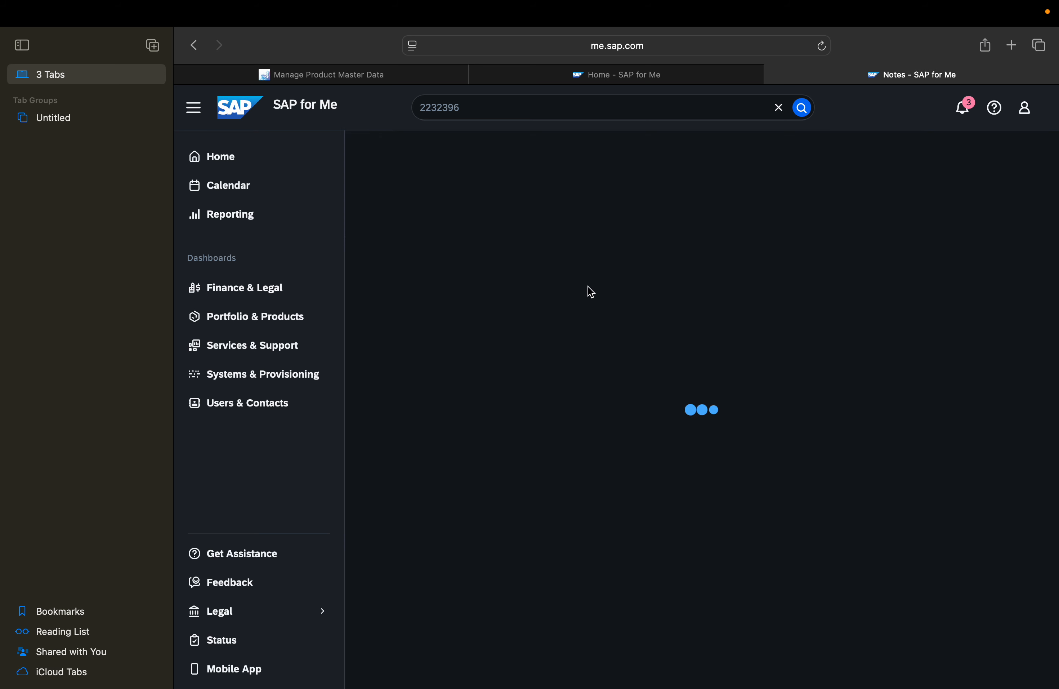
{"action": "key", "text": "super+shift+r"}
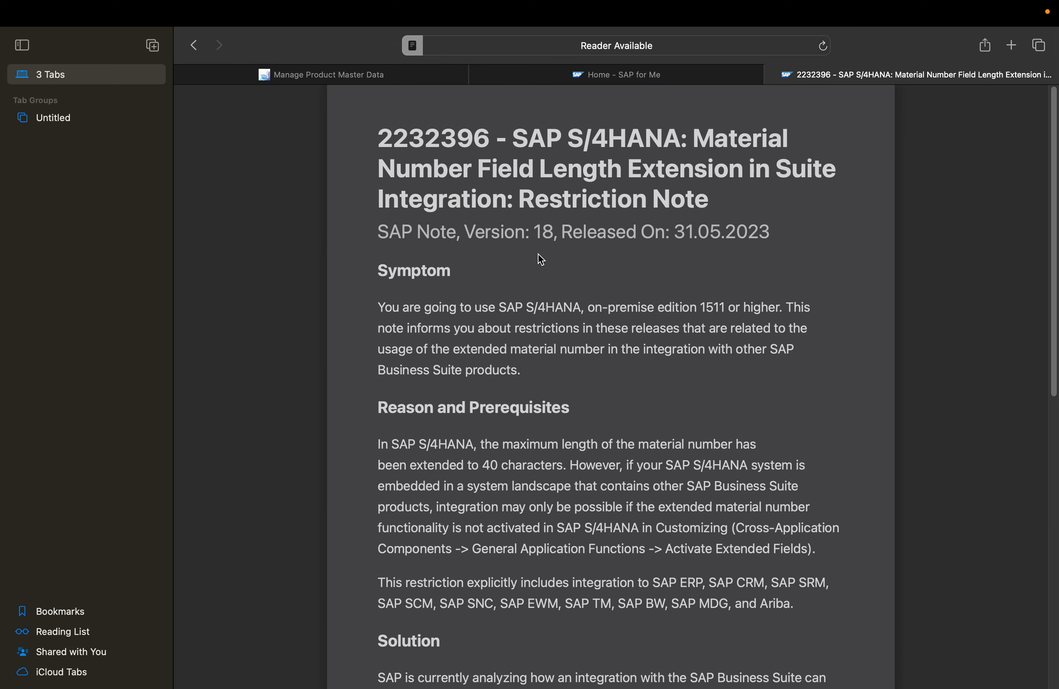
{"action": "left_click", "coordinate": [412, 47]}
{"action": "left_click", "coordinate": [414, 397]}
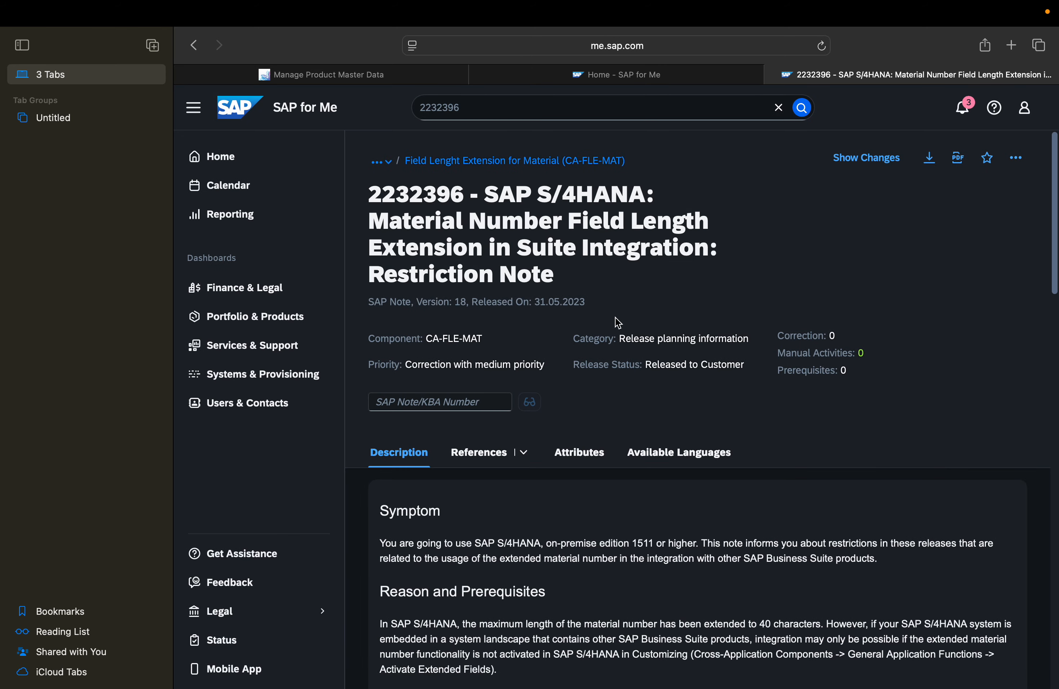
Read the note's Reason and Prerequisites section, highlighting the passages on the 40-character length and integration with other SAP Business Suite products
{"action": "scroll", "coordinate": [564, 604], "scroll_direction": "down", "scroll_amount": 2}
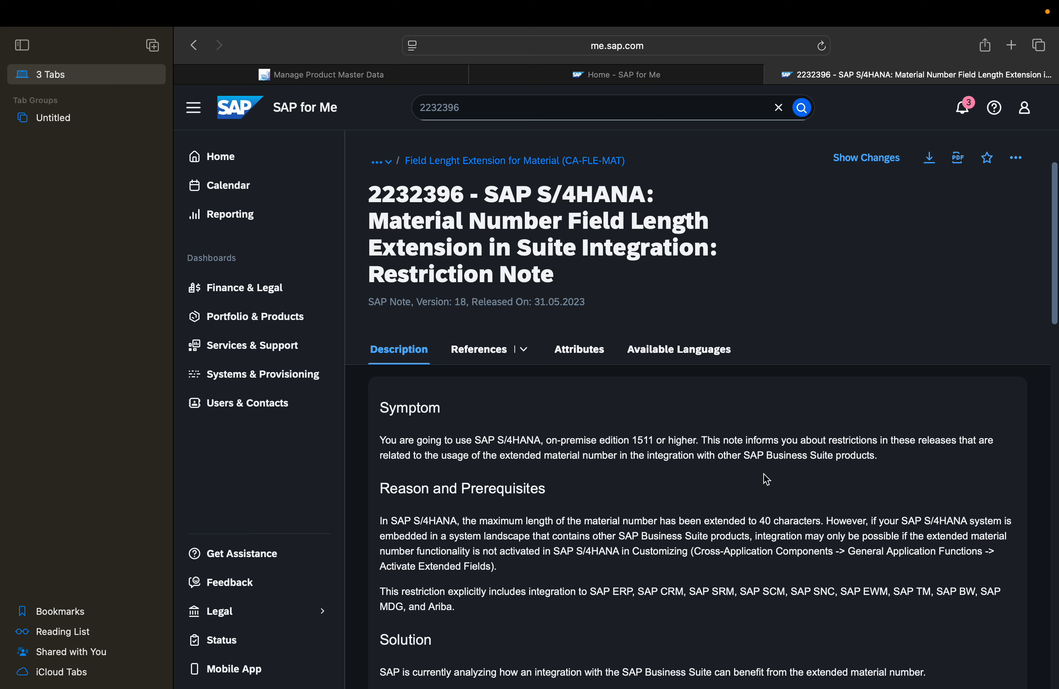
{"action": "left_click_drag", "start_coordinate": [383, 521], "coordinate": [945, 534]}
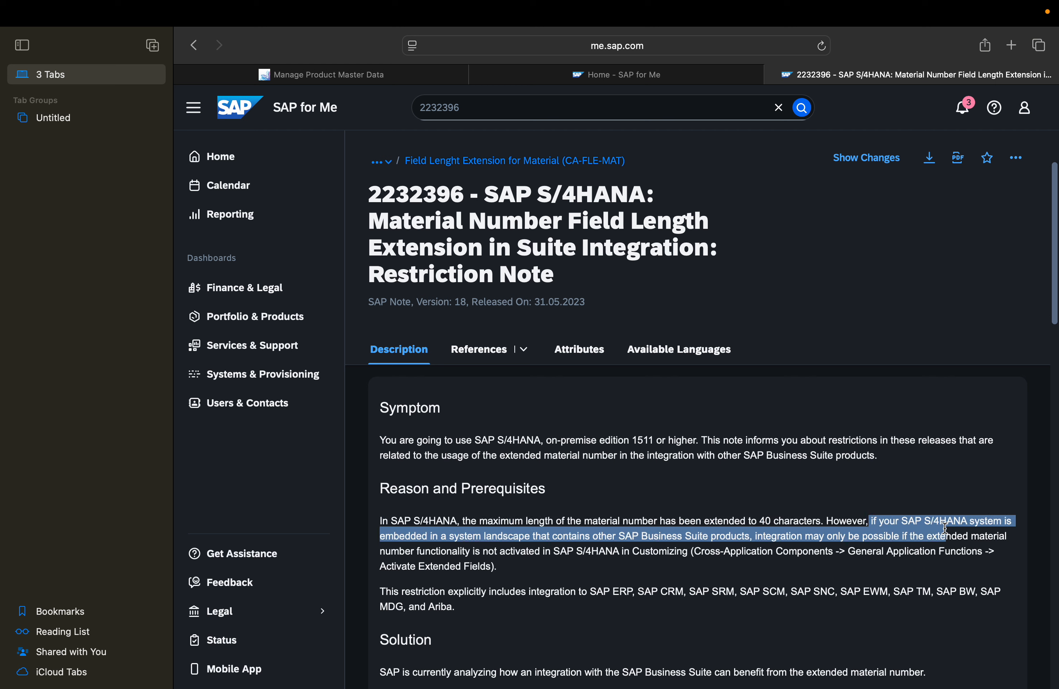
{"action": "left_click", "coordinate": [490, 544]}
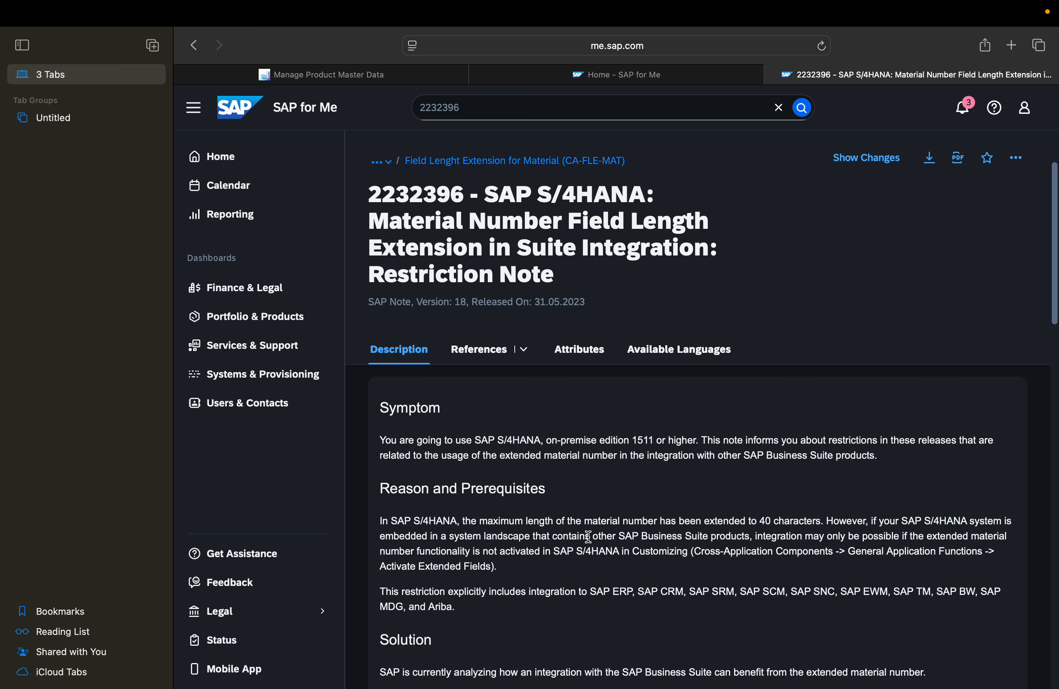
{"action": "left_click_drag", "start_coordinate": [602, 535], "coordinate": [748, 536]}
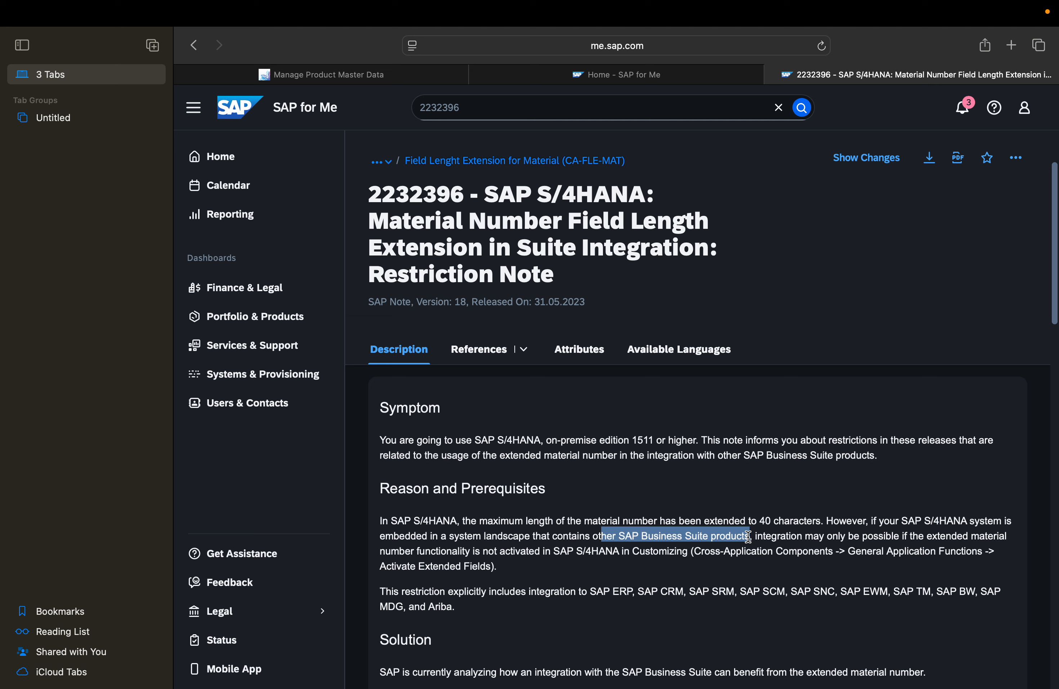
{"action": "left_click", "coordinate": [787, 535]}
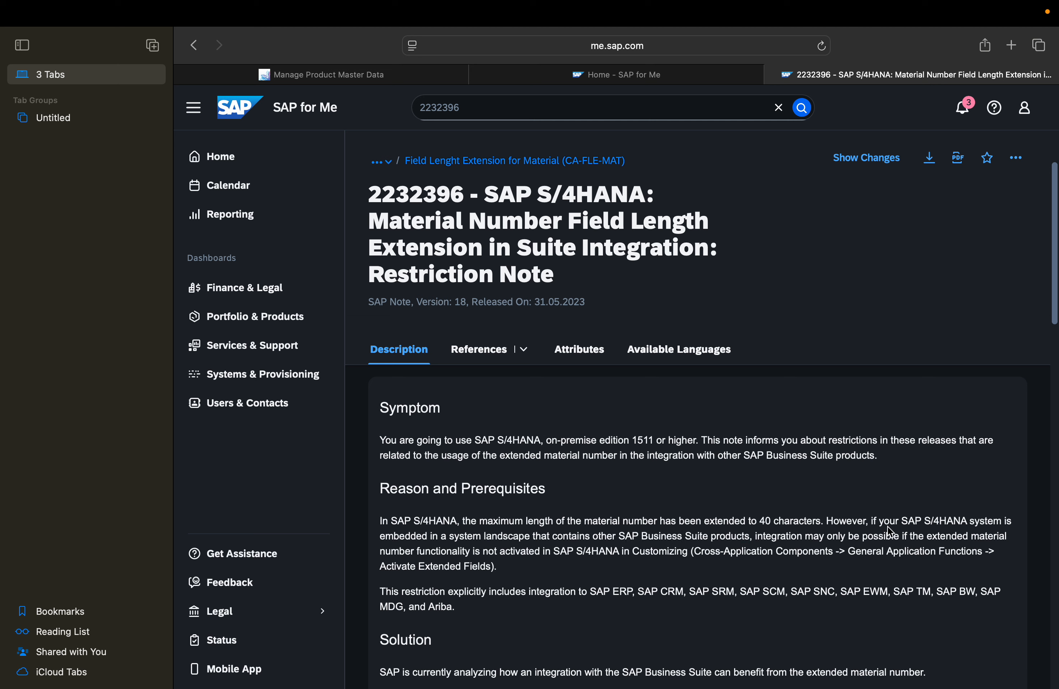
{"action": "left_click_drag", "start_coordinate": [760, 521], "coordinate": [822, 518]}
{"action": "left_click_drag", "start_coordinate": [384, 592], "coordinate": [926, 600]}
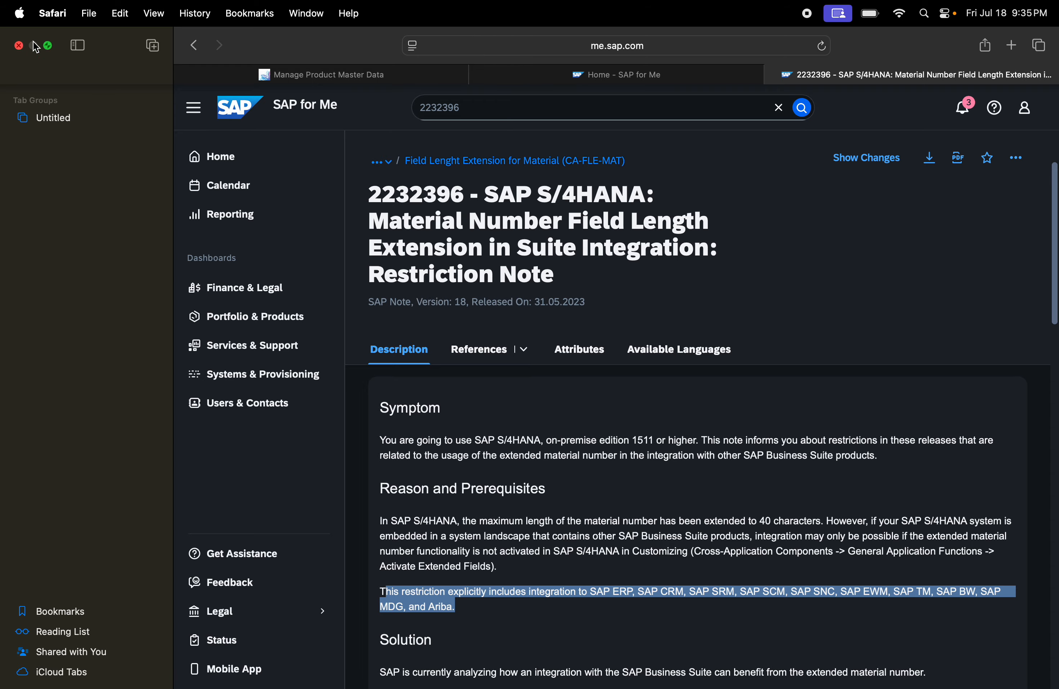
Take the browser out of full screen and minimize it, and leave the Field Length Extension view for SAP Easy Access
{"action": "left_click", "coordinate": [48, 45]}
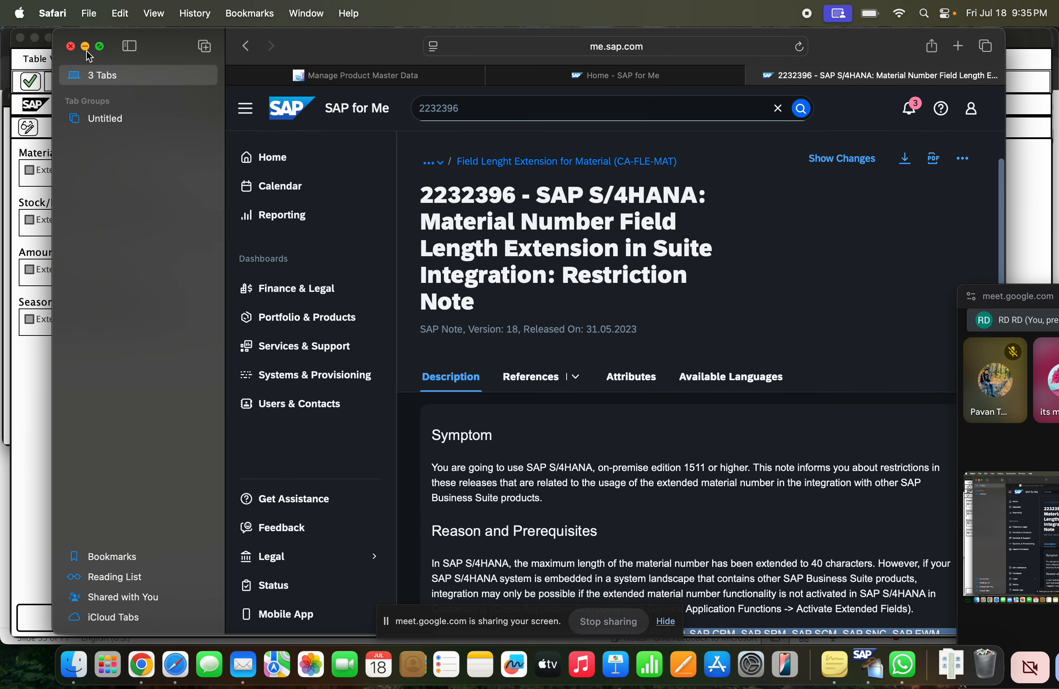
{"action": "scroll", "coordinate": [667, 577], "scroll_direction": "down", "scroll_amount": 10}
{"action": "scroll", "coordinate": [565, 394], "scroll_direction": "up", "scroll_amount": 3}
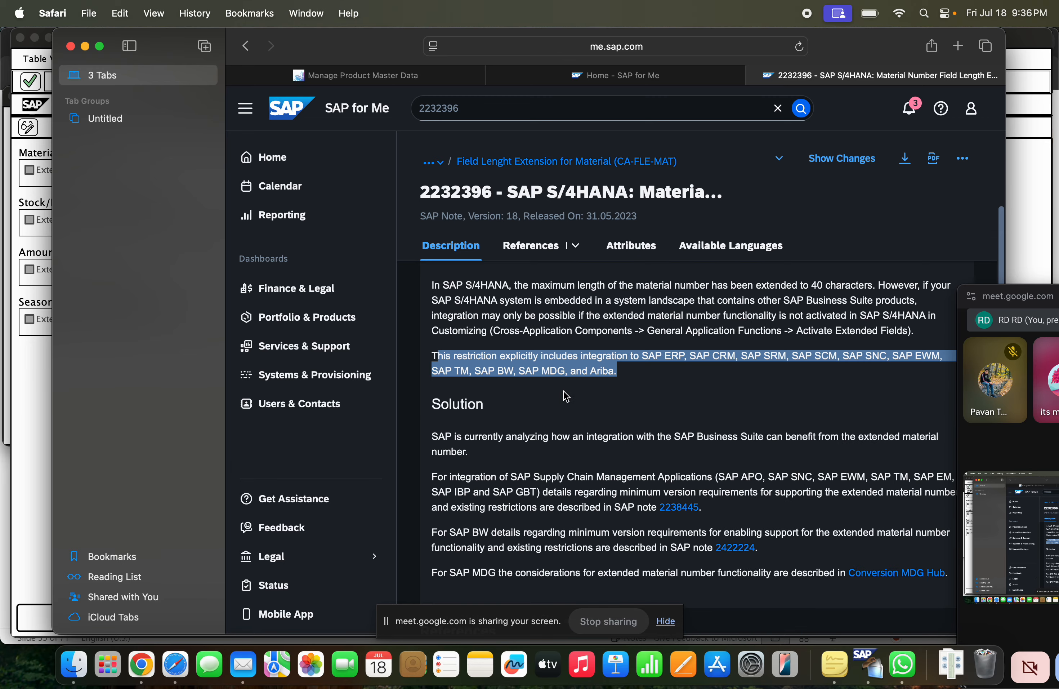
{"action": "left_click", "coordinate": [86, 49]}
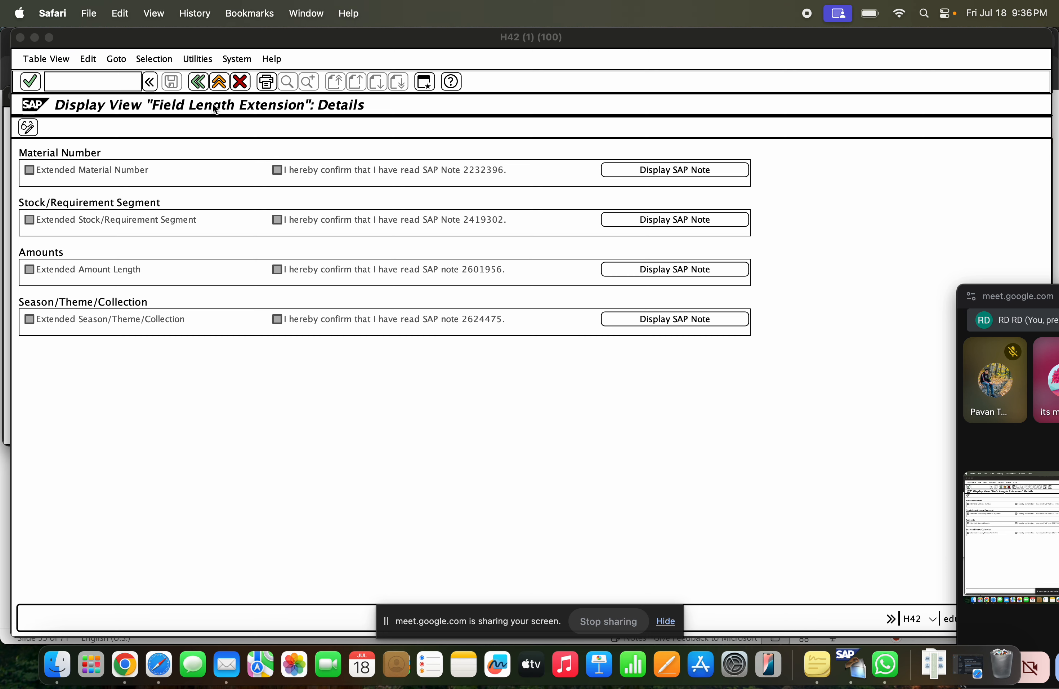
{"action": "left_click", "coordinate": [199, 81]}
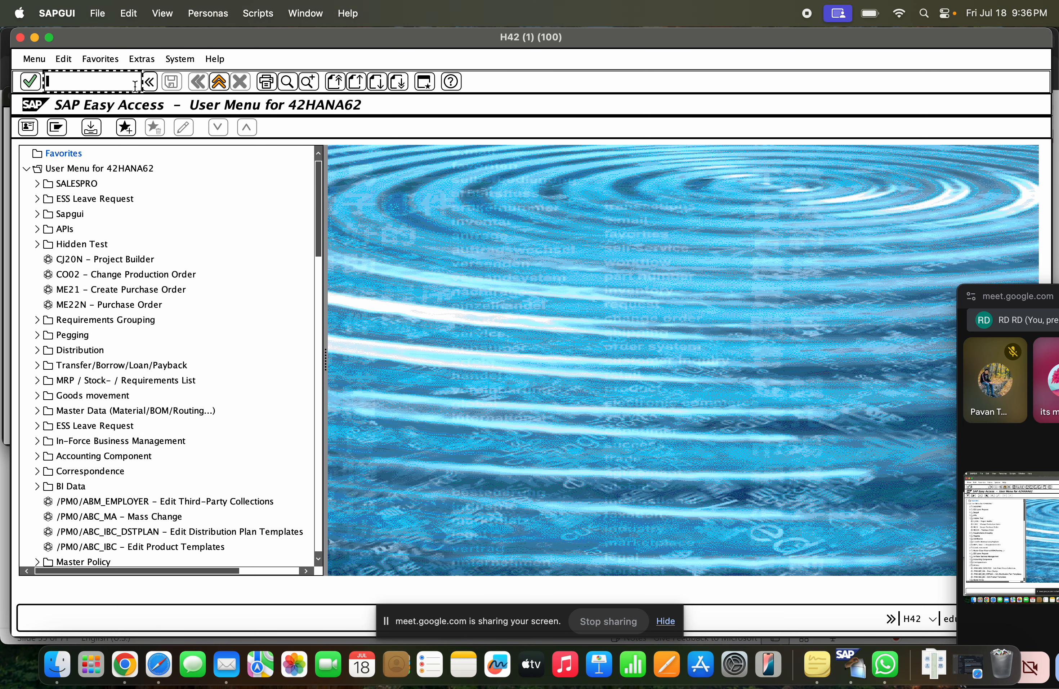
{"action": "left_click", "coordinate": [130, 83]}
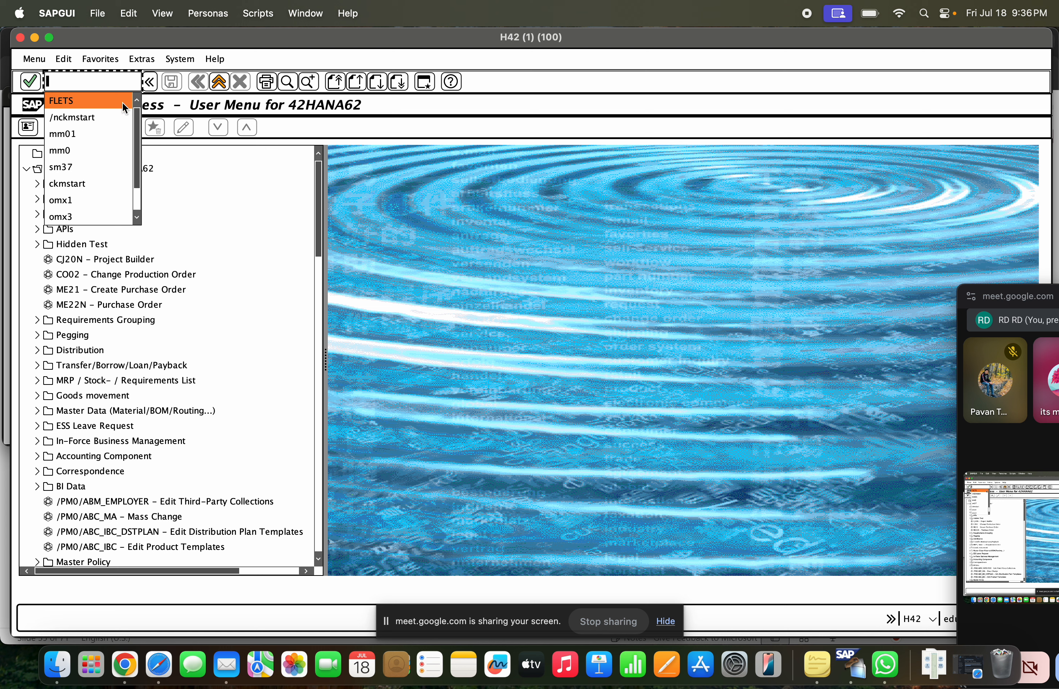
{"action": "left_click", "coordinate": [120, 98]}
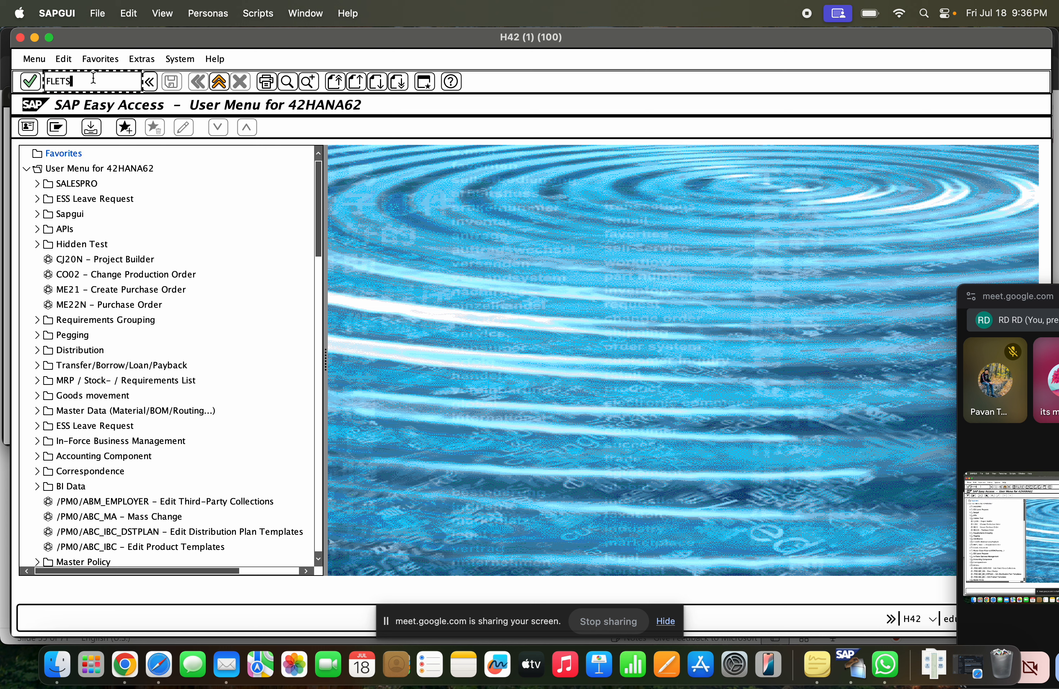
{"action": "key", "text": "BackSpace"}
{"action": "key", "text": "BackSpace"}
{"action": "key", "text": "BackSpace"}
{"action": "key", "text": "BackSpace"}
{"action": "key", "text": "BackSpace"}
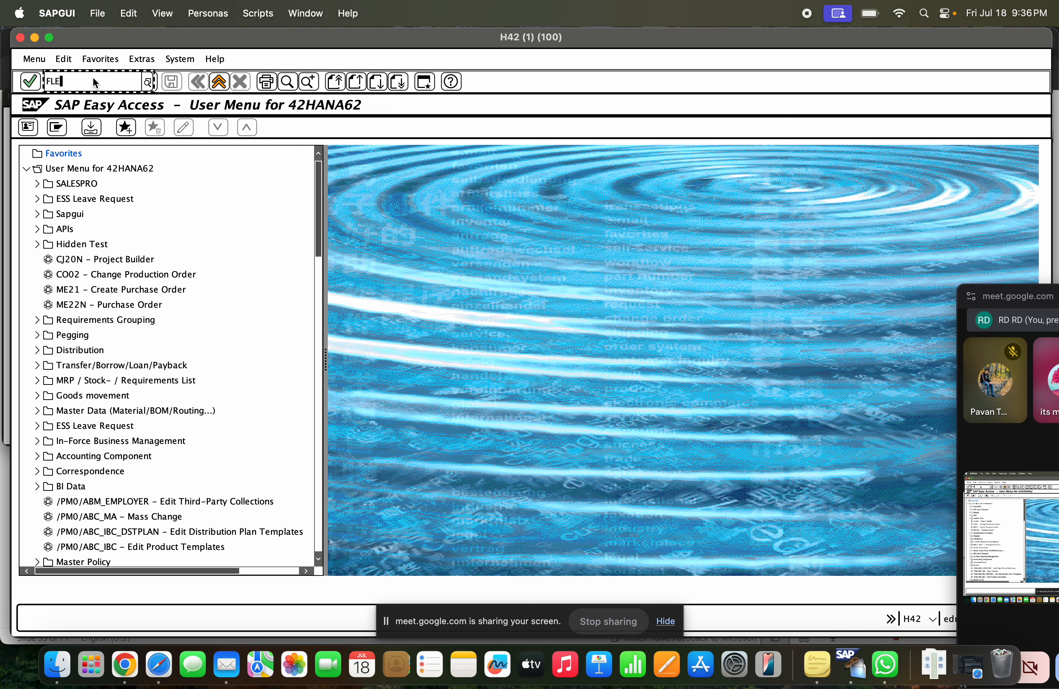
Run transaction SPRO and display the SAP Customizing Implementation Guide structure
{"action": "type", "text": "spro"}
{"action": "key", "text": "Return"}
{"action": "left_click", "coordinate": [85, 126]}
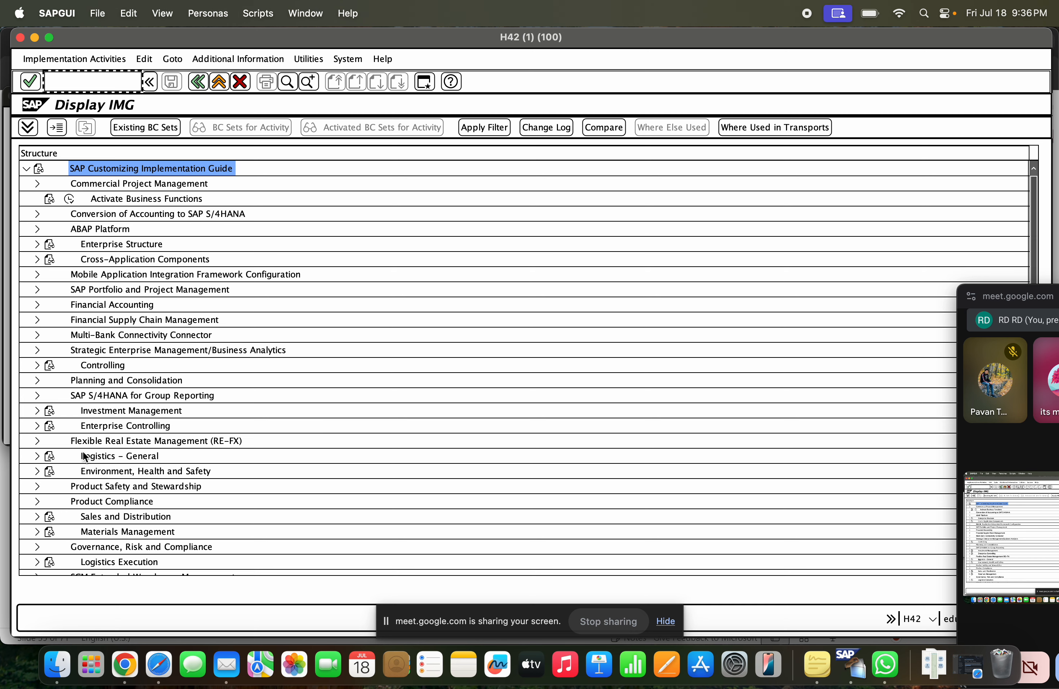
Expand Logistics – General in the implementation guide down to the Material Master activities
{"action": "left_click", "coordinate": [37, 456]}
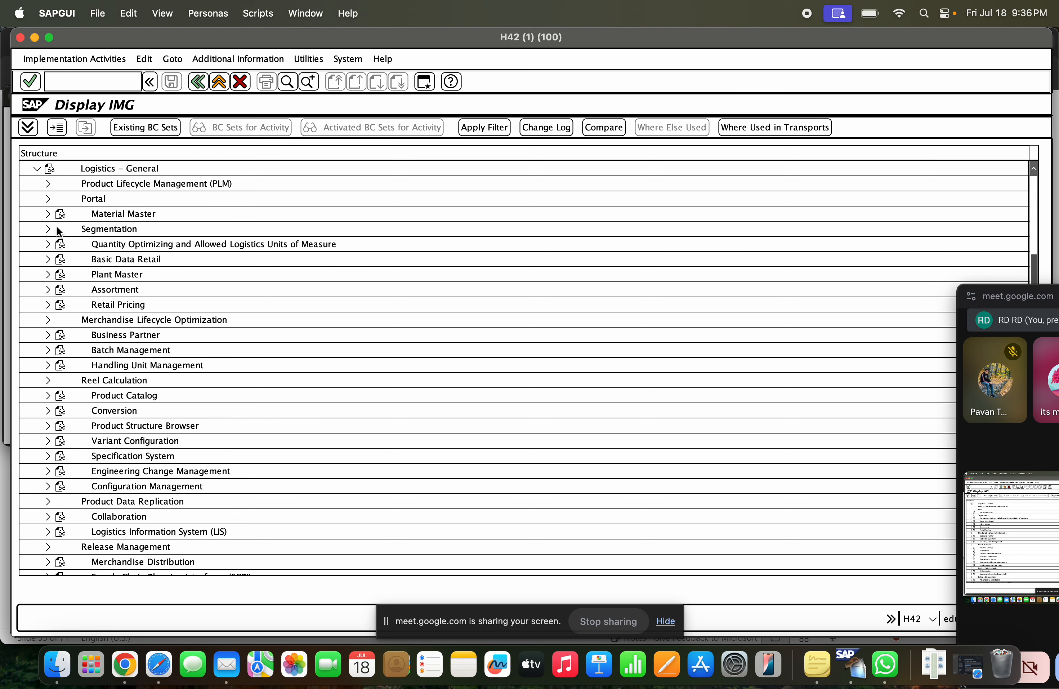
{"action": "left_click", "coordinate": [47, 214]}
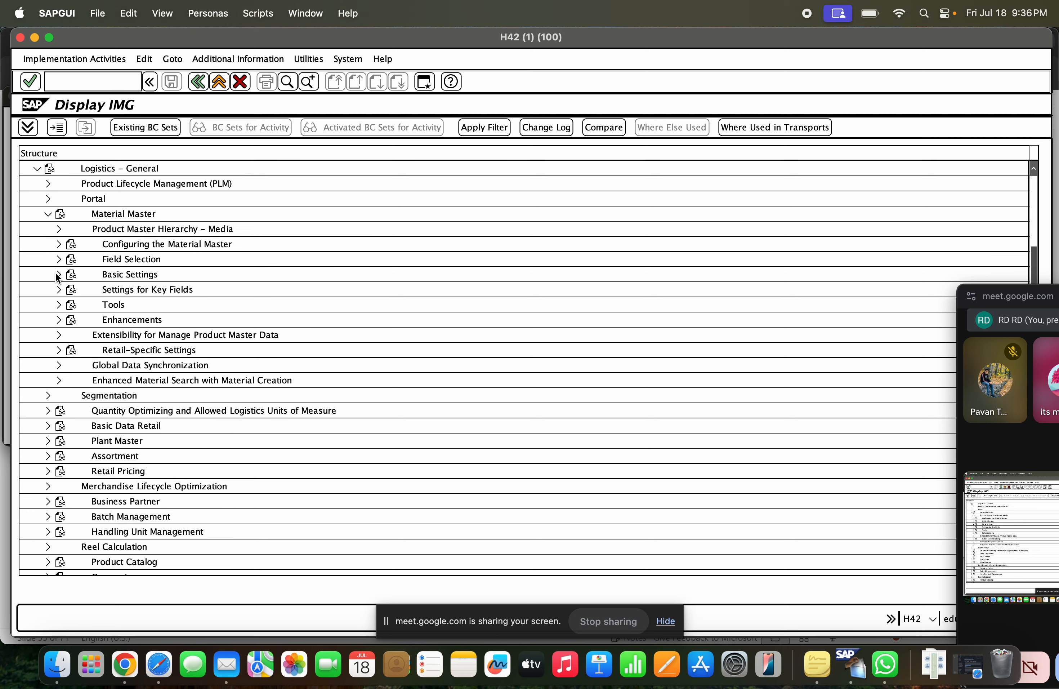
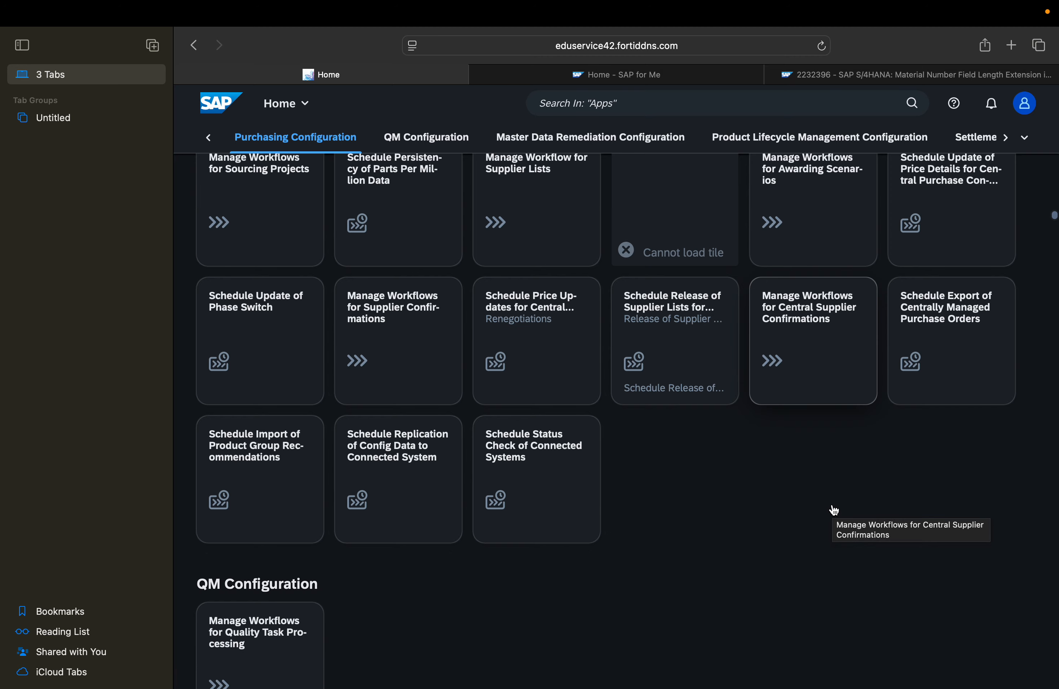
Look through the Fiori launchpad home groups from Employee Self-Service through Billing and Purchasing Configuration to Product Lifecycle Management Configuration
{"action": "scroll", "coordinate": [834, 510], "scroll_direction": "up", "scroll_amount": 20}
{"action": "scroll", "coordinate": [834, 511], "scroll_direction": "up", "scroll_amount": 20}
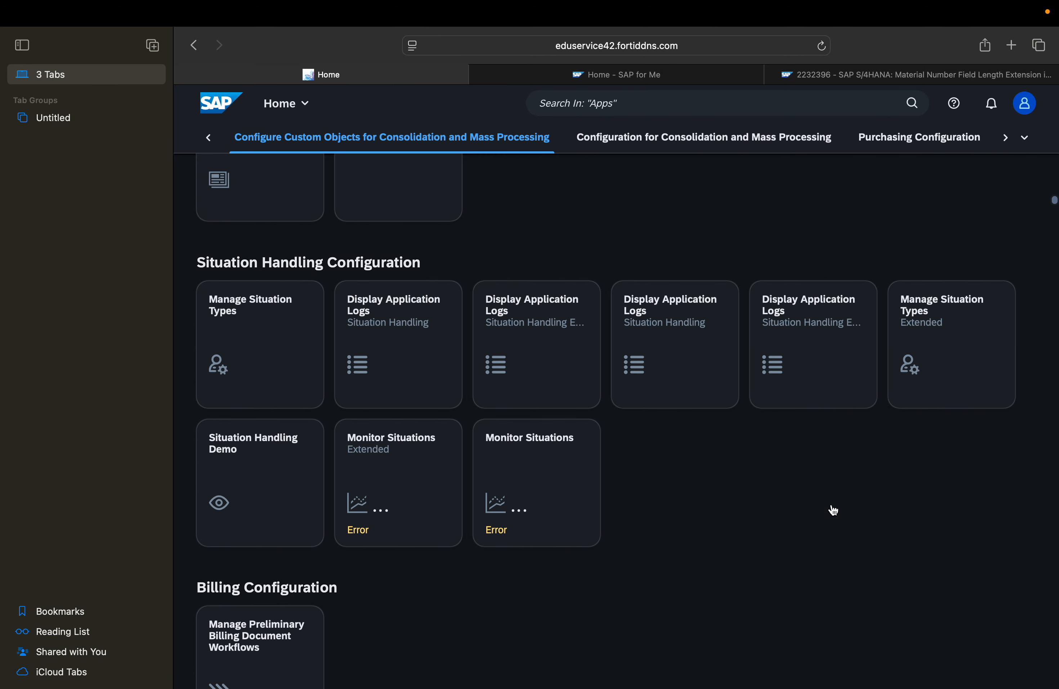
{"action": "scroll", "coordinate": [834, 510], "scroll_direction": "up", "scroll_amount": 20}
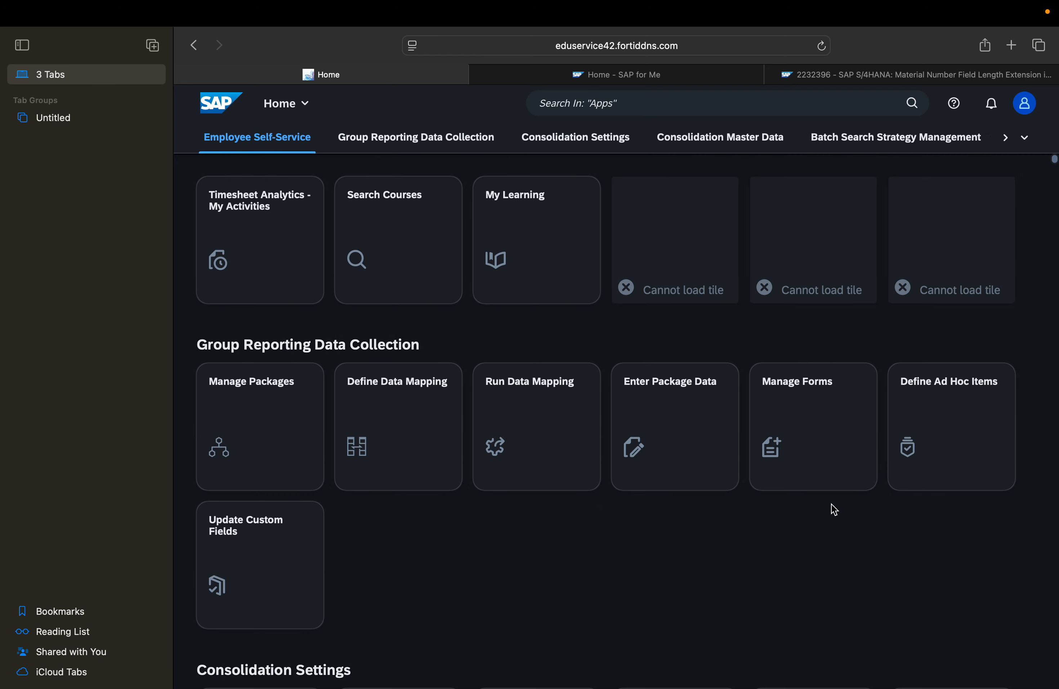
{"action": "scroll", "coordinate": [834, 510], "scroll_direction": "down", "scroll_amount": 20}
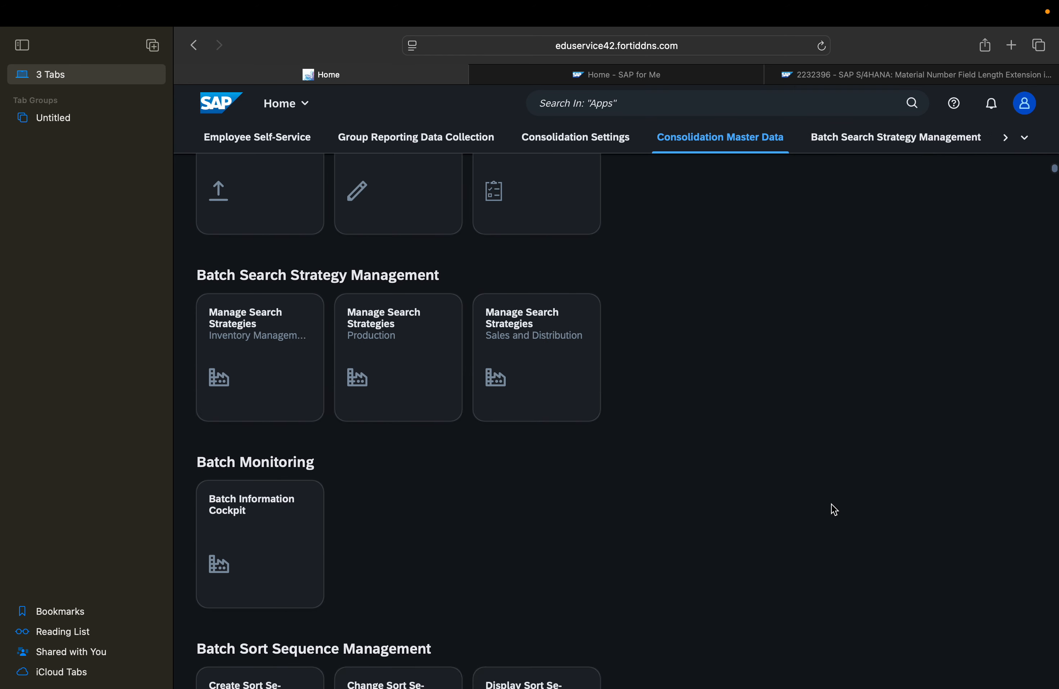
{"action": "scroll", "coordinate": [833, 510], "scroll_direction": "down", "scroll_amount": 20}
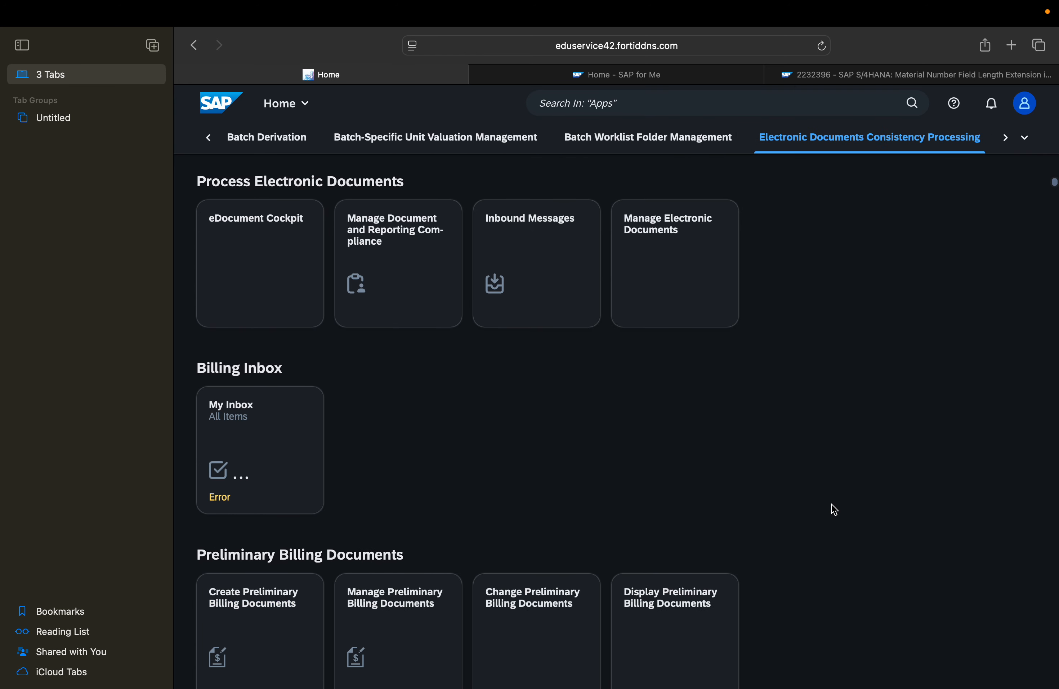
{"action": "scroll", "coordinate": [834, 511], "scroll_direction": "down", "scroll_amount": 10}
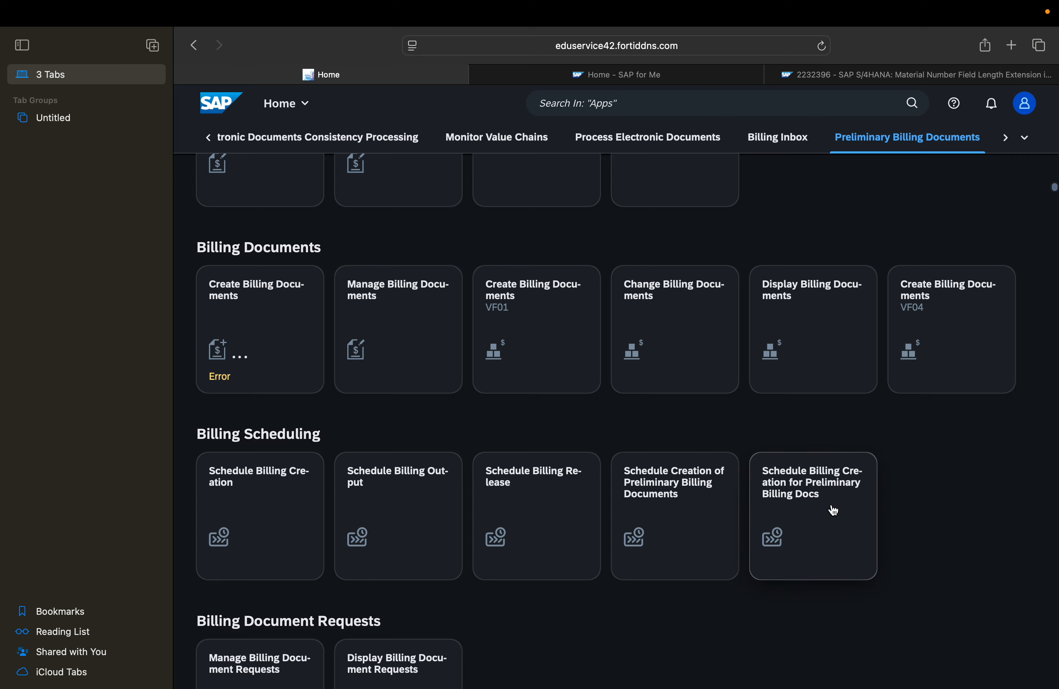
{"action": "scroll", "coordinate": [834, 510], "scroll_direction": "down", "scroll_amount": 15}
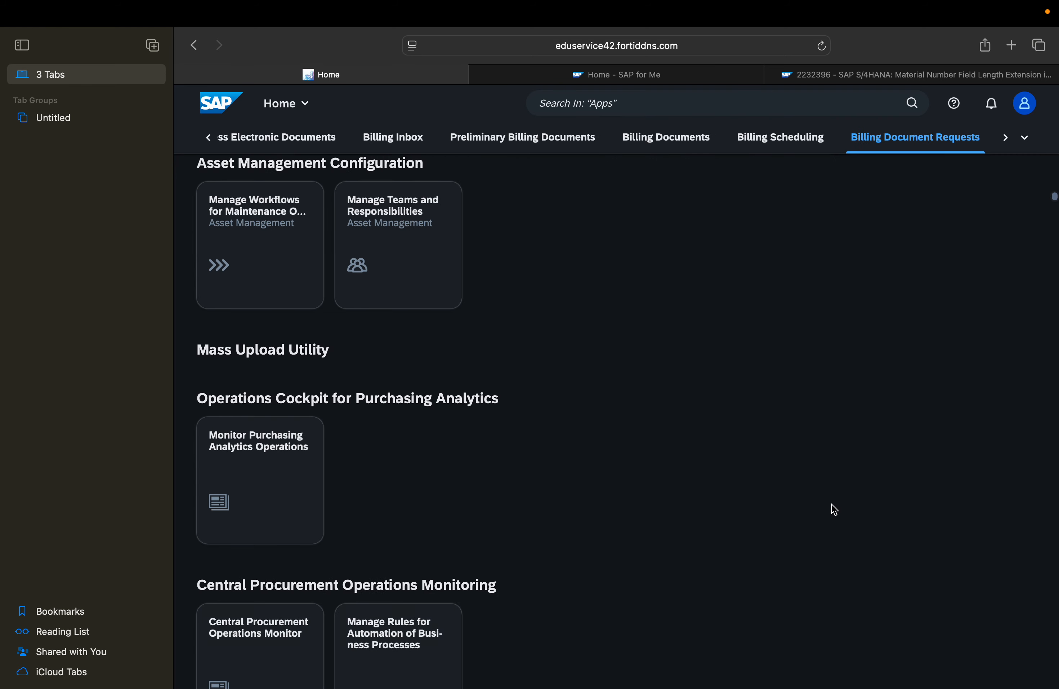
{"action": "scroll", "coordinate": [834, 511], "scroll_direction": "down", "scroll_amount": 15}
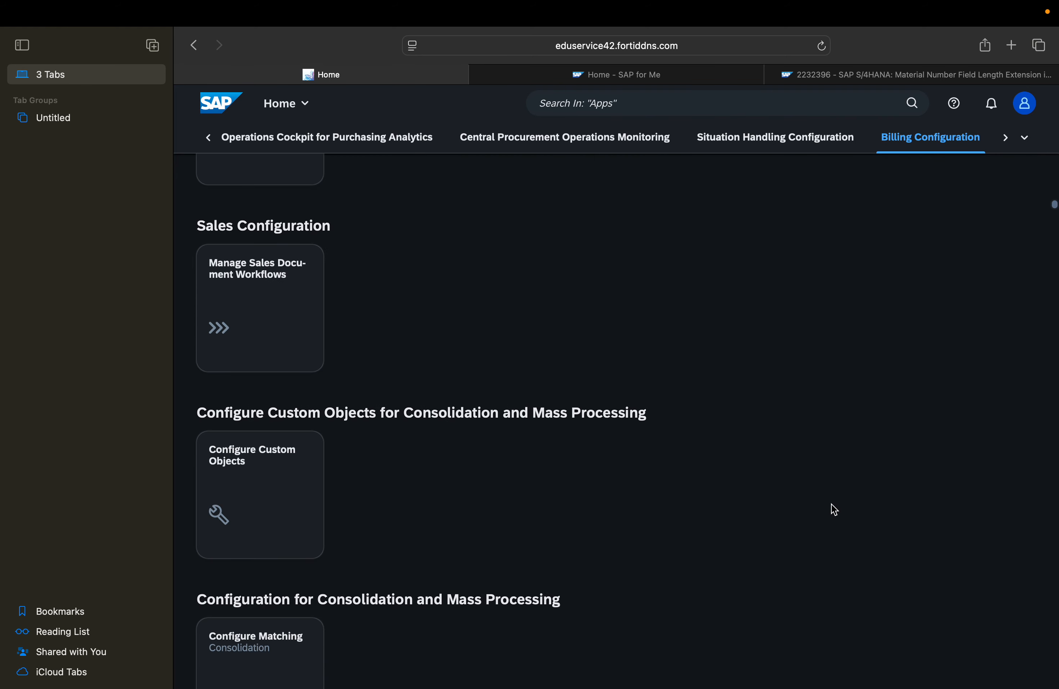
{"action": "scroll", "coordinate": [834, 511], "scroll_direction": "down", "scroll_amount": 15}
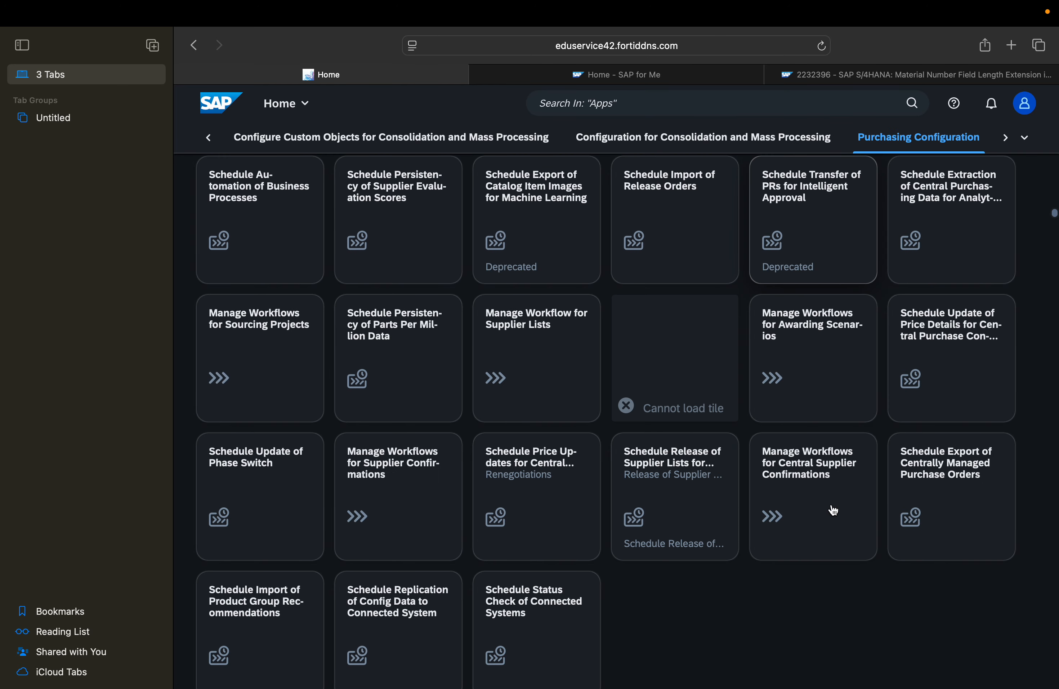
{"action": "scroll", "coordinate": [833, 511], "scroll_direction": "down", "scroll_amount": 10}
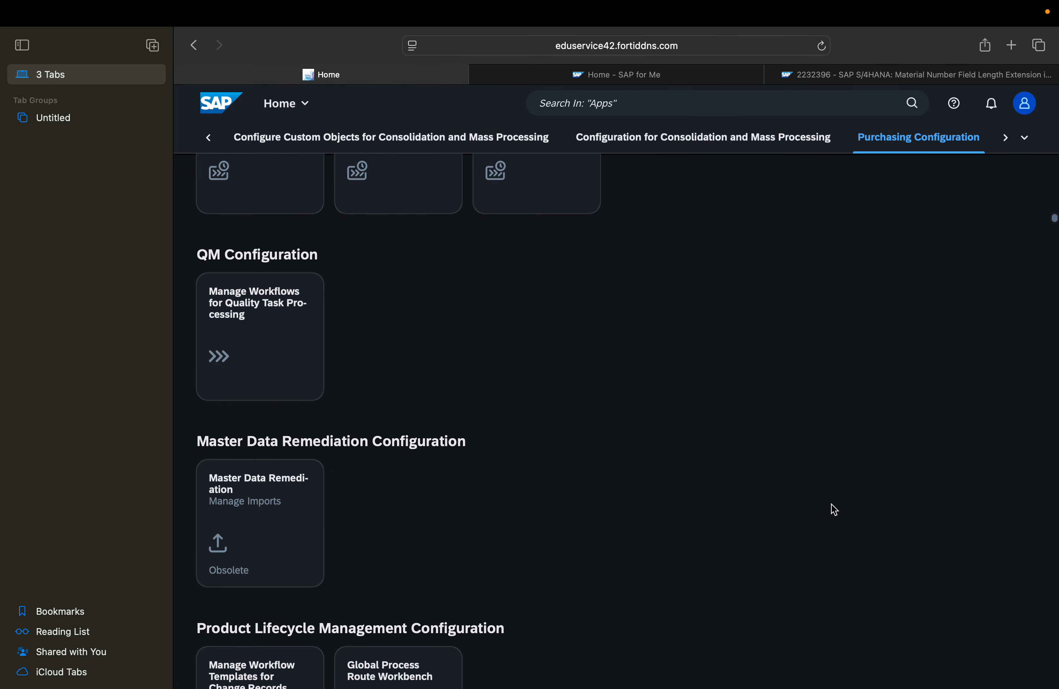
{"action": "scroll", "coordinate": [834, 510], "scroll_direction": "down", "scroll_amount": 3}
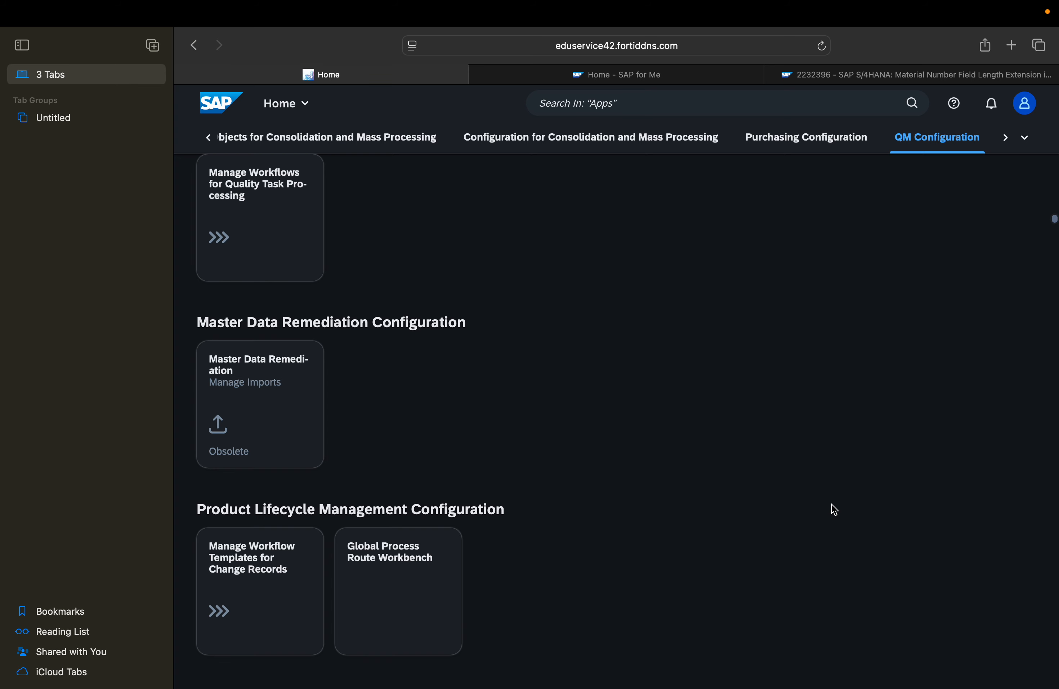
{"action": "scroll", "coordinate": [834, 510], "scroll_direction": "down", "scroll_amount": 5}
{"action": "scroll", "coordinate": [834, 510], "scroll_direction": "down", "scroll_amount": 3}
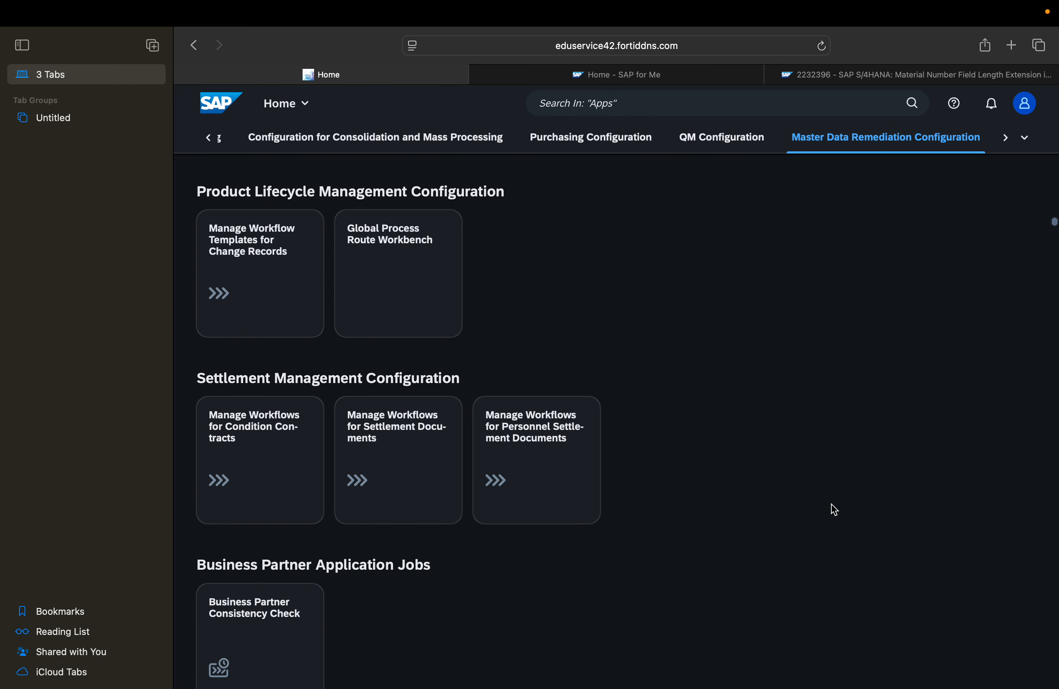
Examine the business partner groups on the launchpad, from Business Partner Application Jobs through mass processing and maintenance to ERP Vendor Governance
{"action": "scroll", "coordinate": [834, 510], "scroll_direction": "down", "scroll_amount": 1}
{"action": "scroll", "coordinate": [832, 507], "scroll_direction": "down", "scroll_amount": 1}
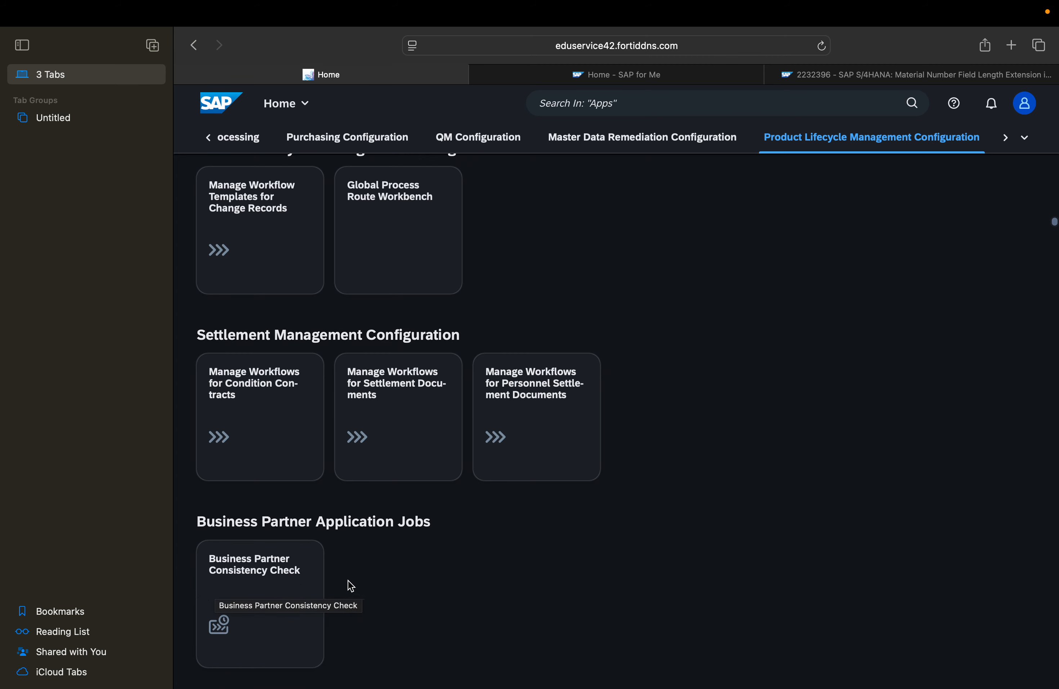
{"action": "scroll", "coordinate": [447, 591], "scroll_direction": "down", "scroll_amount": 1}
{"action": "scroll", "coordinate": [448, 590], "scroll_direction": "down", "scroll_amount": 5}
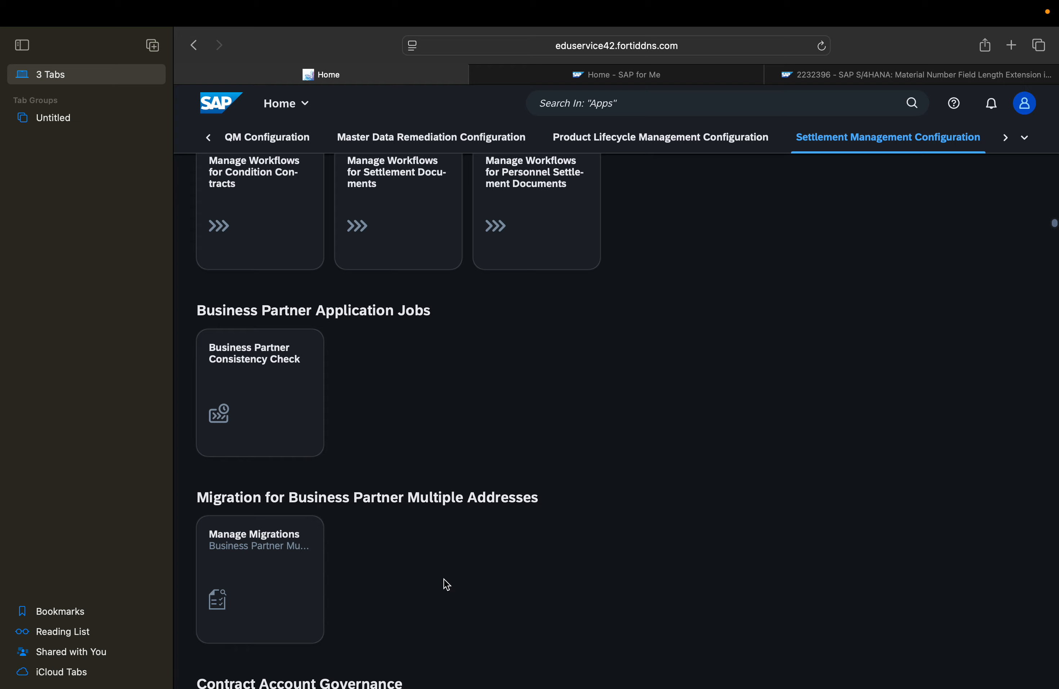
{"action": "scroll", "coordinate": [447, 584], "scroll_direction": "down", "scroll_amount": 5}
{"action": "scroll", "coordinate": [598, 530], "scroll_direction": "down", "scroll_amount": 10}
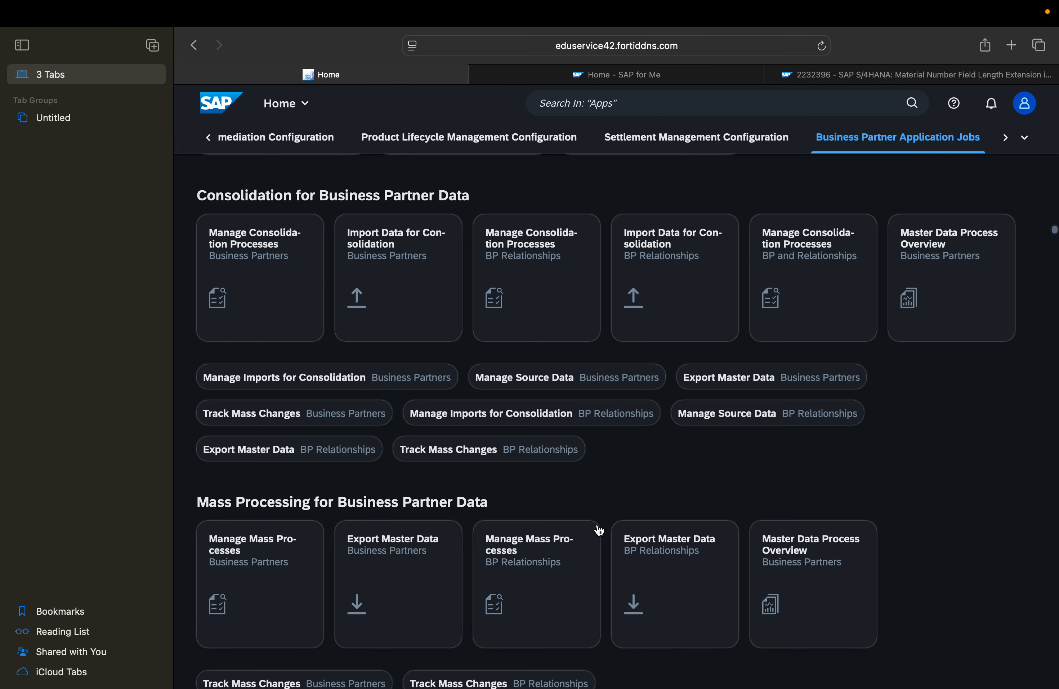
{"action": "scroll", "coordinate": [598, 530], "scroll_direction": "down", "scroll_amount": 9}
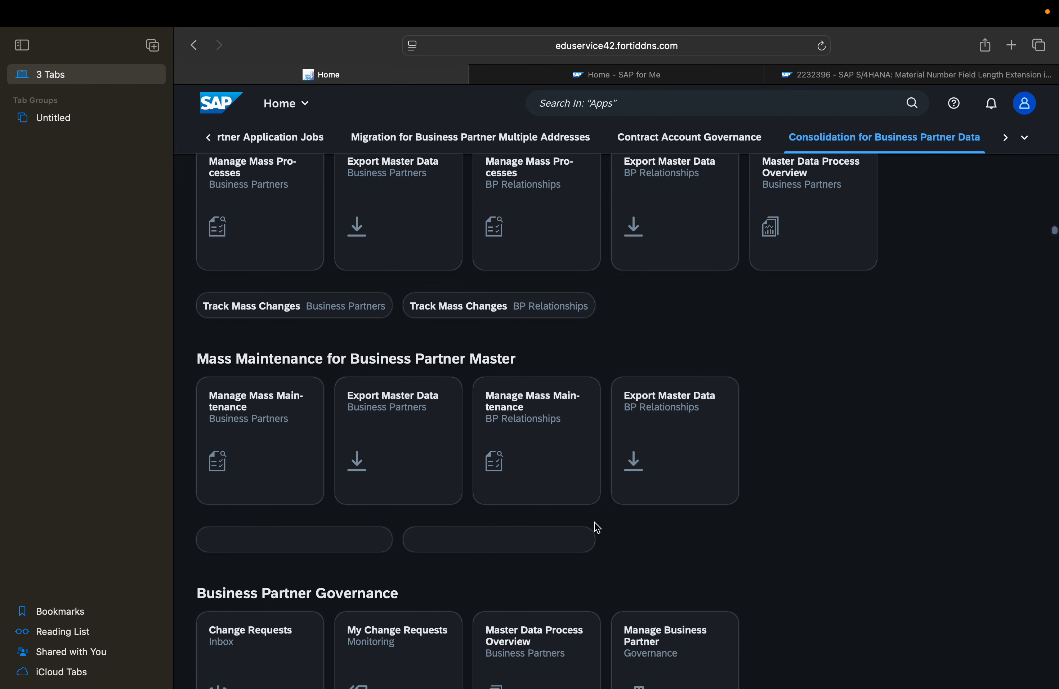
{"action": "scroll", "coordinate": [598, 528], "scroll_direction": "up", "scroll_amount": 6}
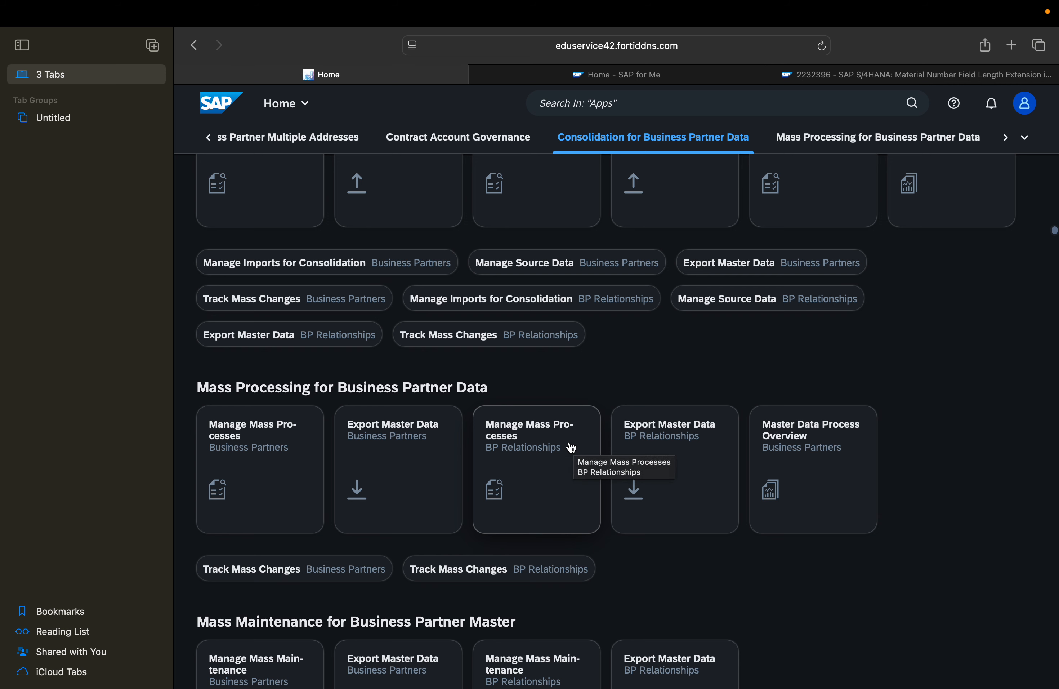
{"action": "scroll", "coordinate": [674, 522], "scroll_direction": "down", "scroll_amount": 5}
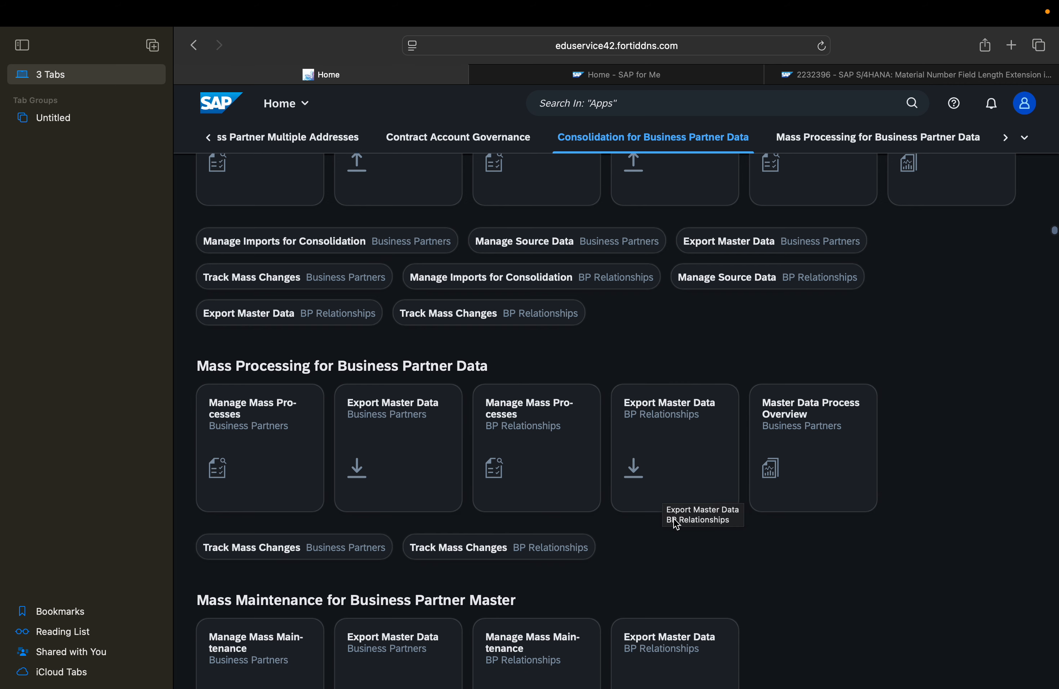
{"action": "scroll", "coordinate": [677, 524], "scroll_direction": "down", "scroll_amount": 10}
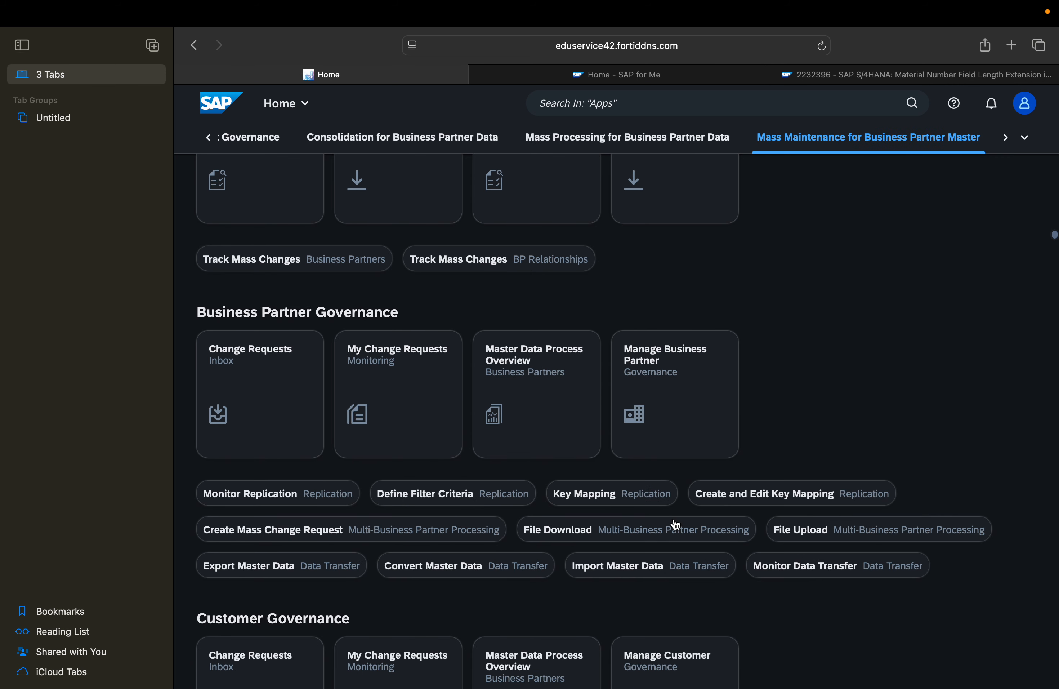
{"action": "scroll", "coordinate": [676, 523], "scroll_direction": "down", "scroll_amount": 10}
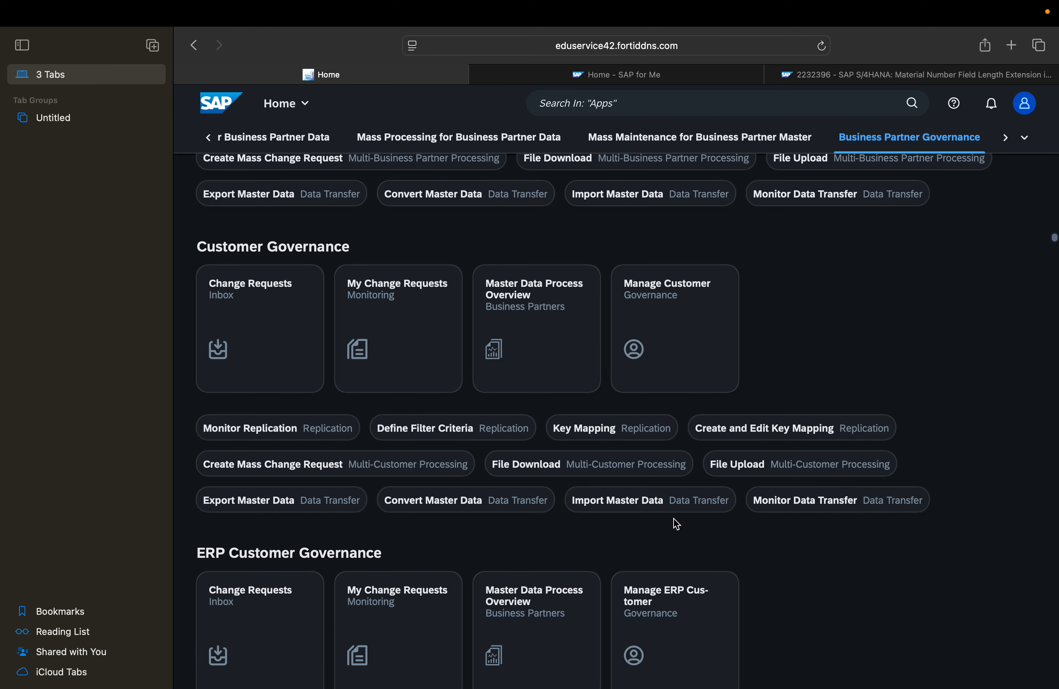
{"action": "scroll", "coordinate": [676, 524], "scroll_direction": "down", "scroll_amount": 18}
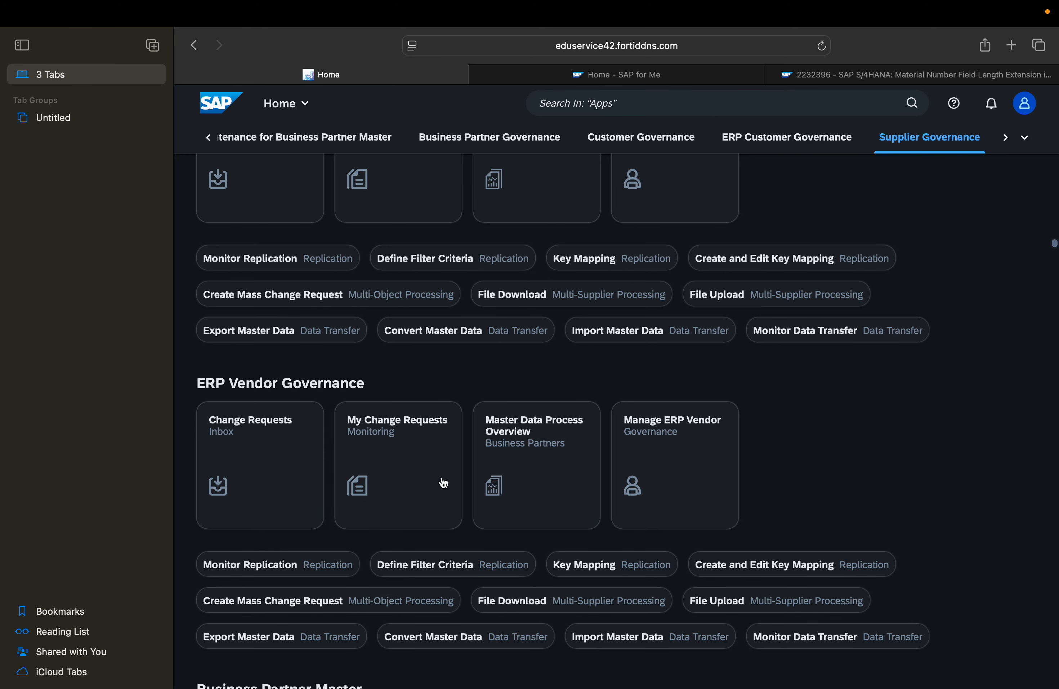
Open the Manage Supplier Master Data app from the Supplier Master group and return to the launchpad home
{"action": "scroll", "coordinate": [487, 493], "scroll_direction": "down", "scroll_amount": 4}
{"action": "scroll", "coordinate": [487, 492], "scroll_direction": "down", "scroll_amount": 12}
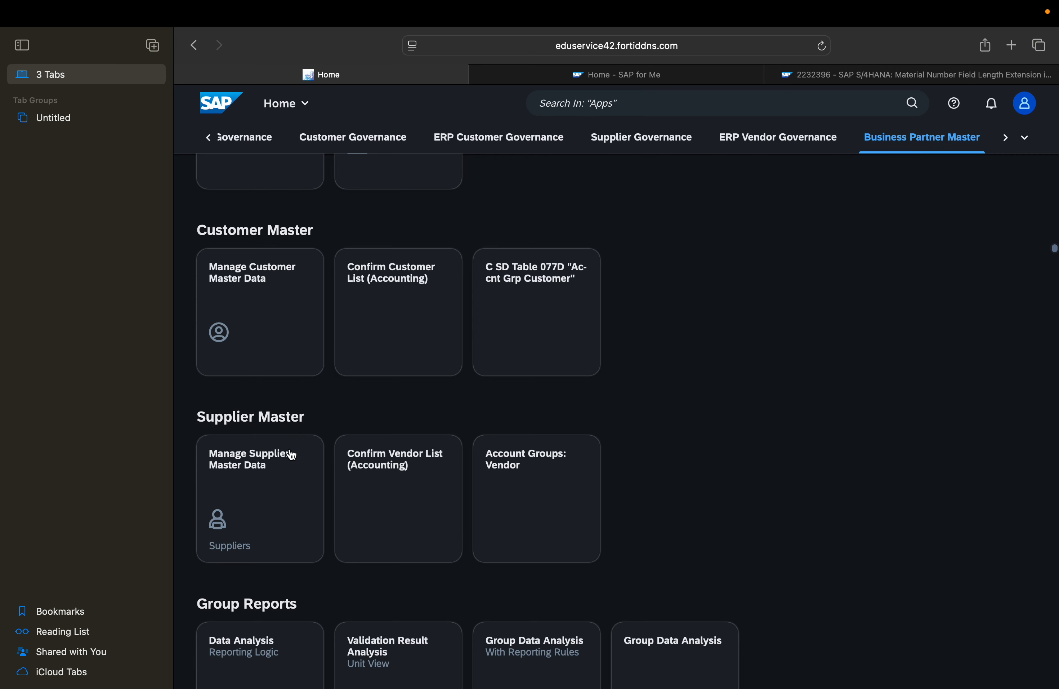
{"action": "left_click", "coordinate": [277, 468]}
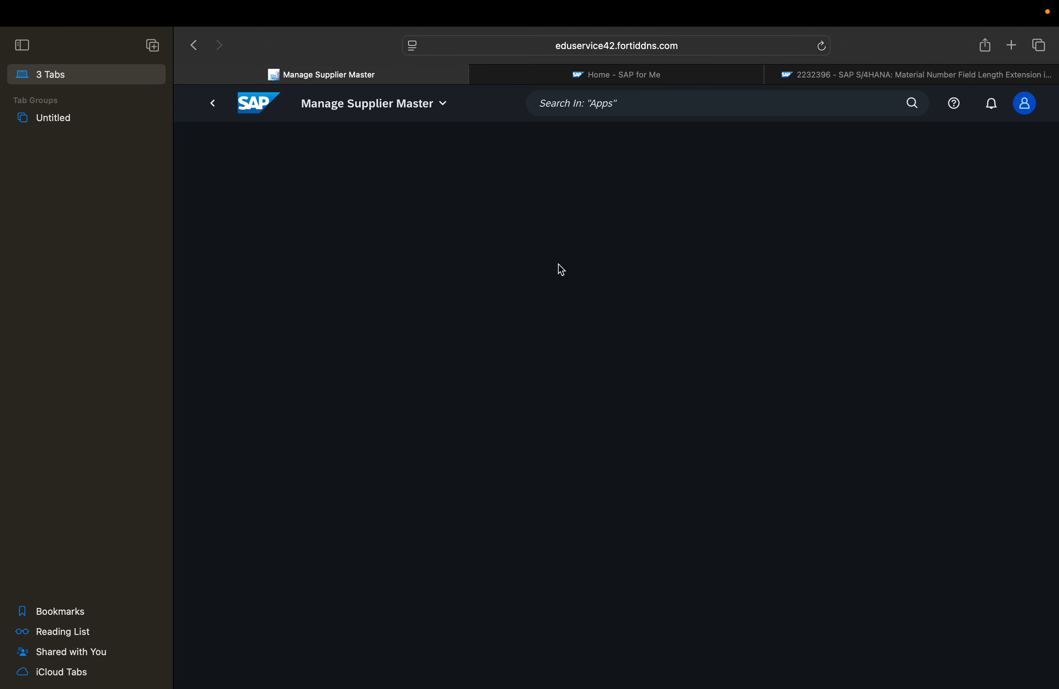
{"action": "left_click", "coordinate": [216, 109]}
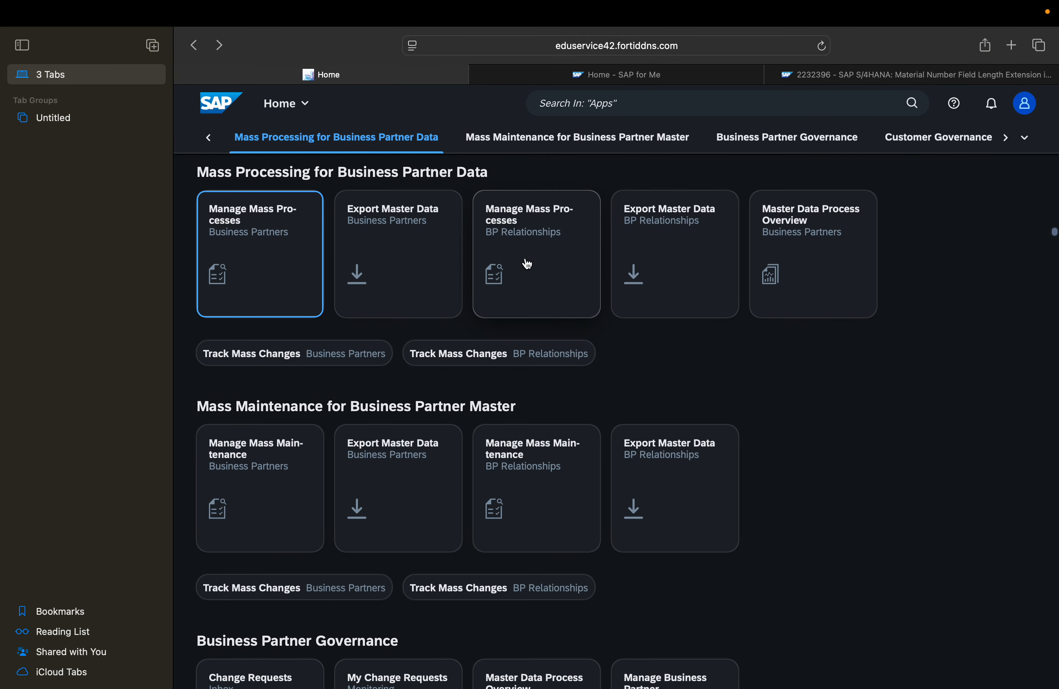
Open the Maintain Business Partner app from the Business Partner Master group on the launchpad
{"action": "scroll", "coordinate": [553, 461], "scroll_direction": "down", "scroll_amount": 1}
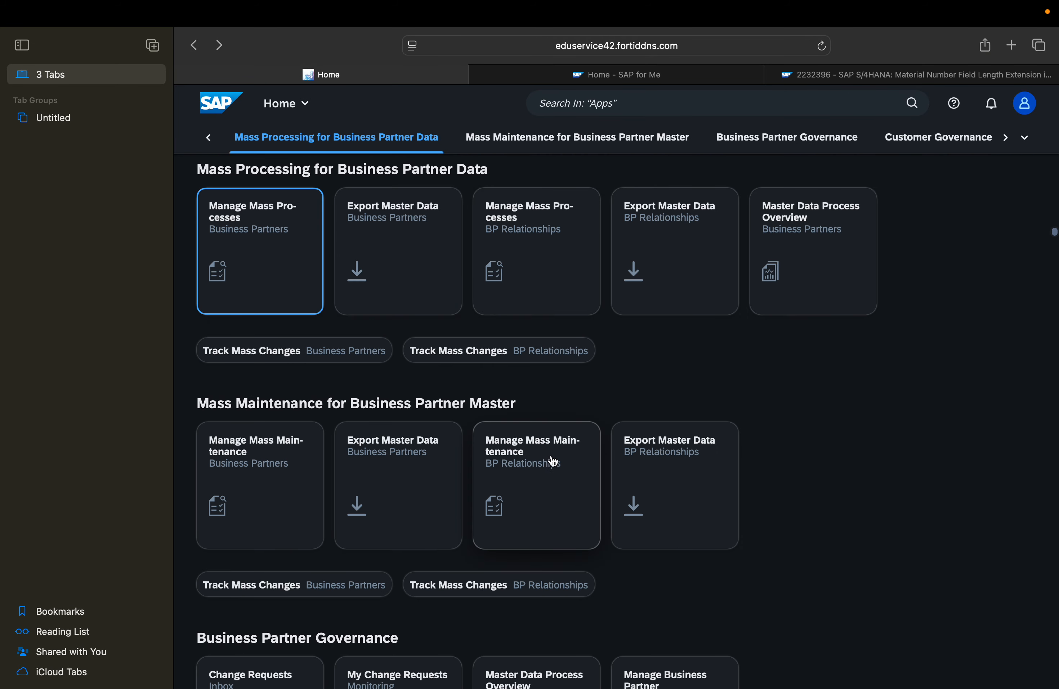
{"action": "scroll", "coordinate": [554, 461], "scroll_direction": "down", "scroll_amount": 10}
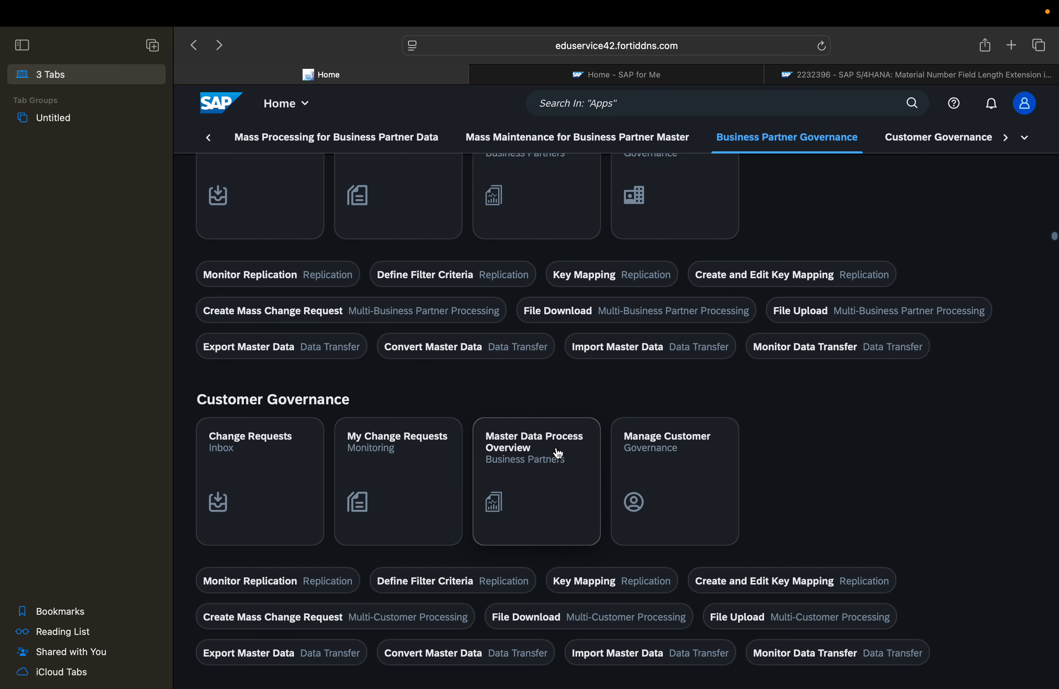
{"action": "scroll", "coordinate": [559, 454], "scroll_direction": "down", "scroll_amount": 15}
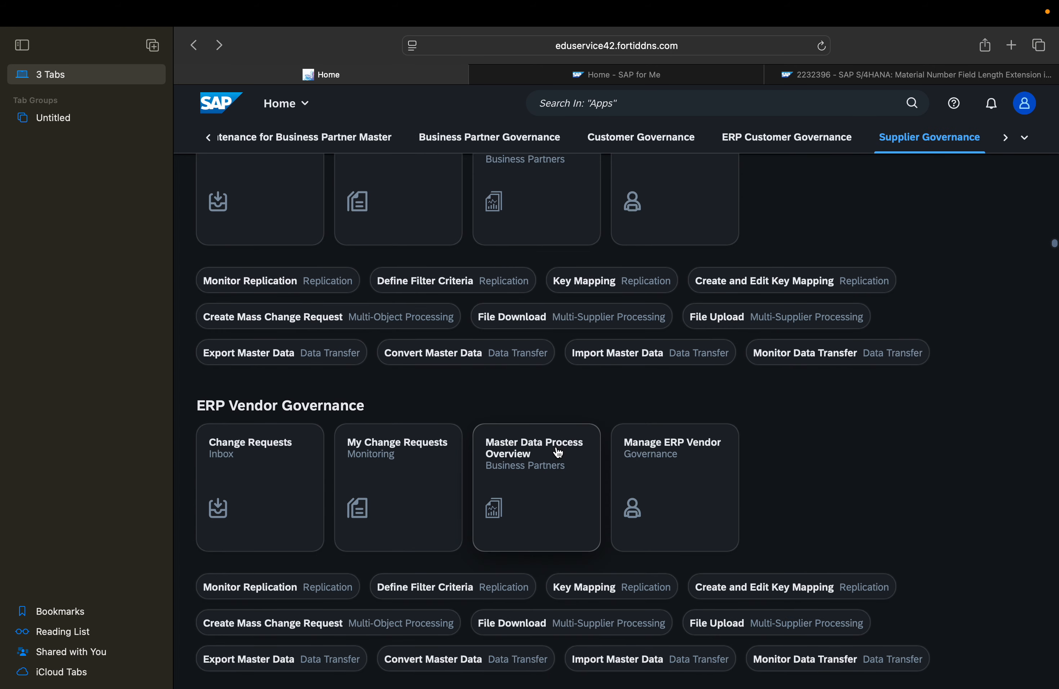
{"action": "scroll", "coordinate": [559, 453], "scroll_direction": "down", "scroll_amount": 6}
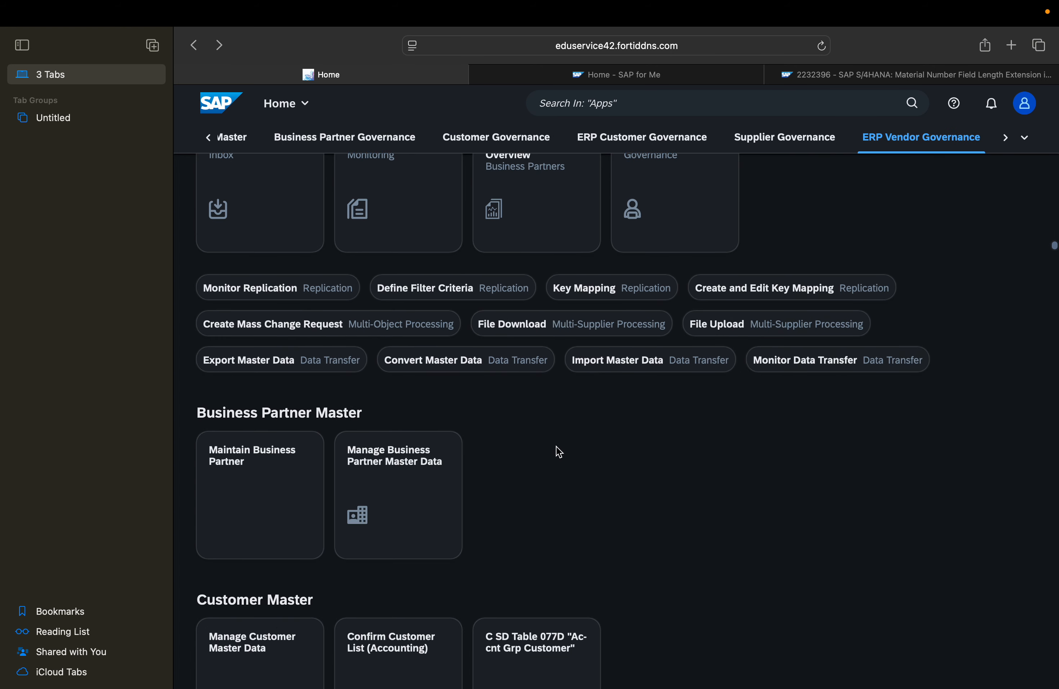
{"action": "left_click", "coordinate": [281, 478]}
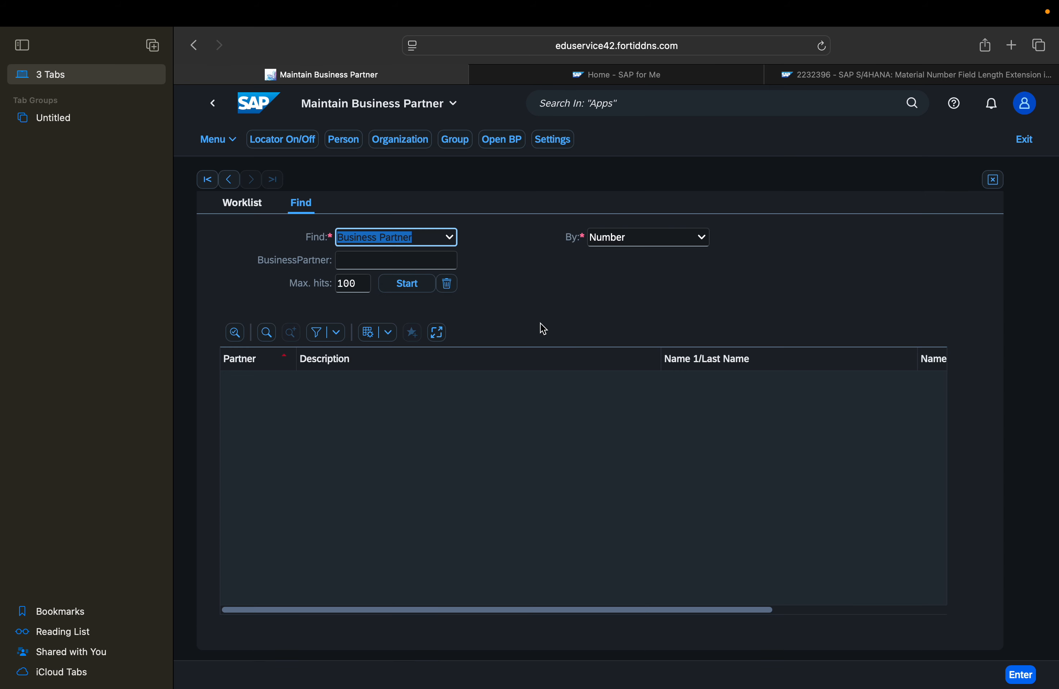
{"action": "left_click", "coordinate": [537, 309]}
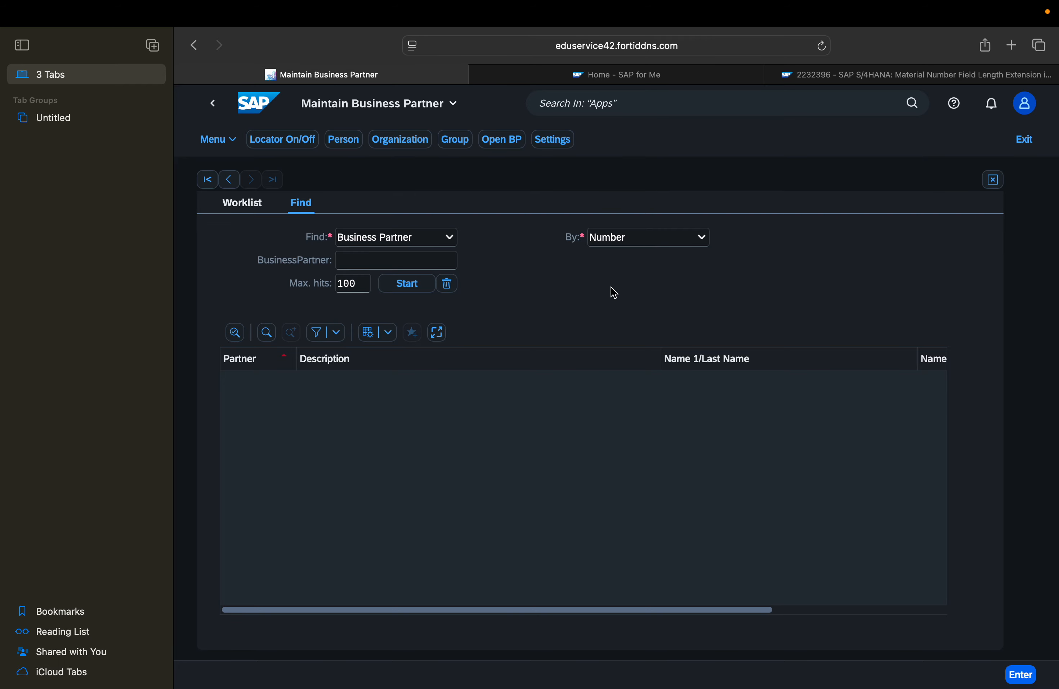
Switch to SAPGUI and leave the customizing project view for SAP Easy Access
{"action": "key", "text": "super+Tab"}
{"action": "key", "text": "super+Tab"}
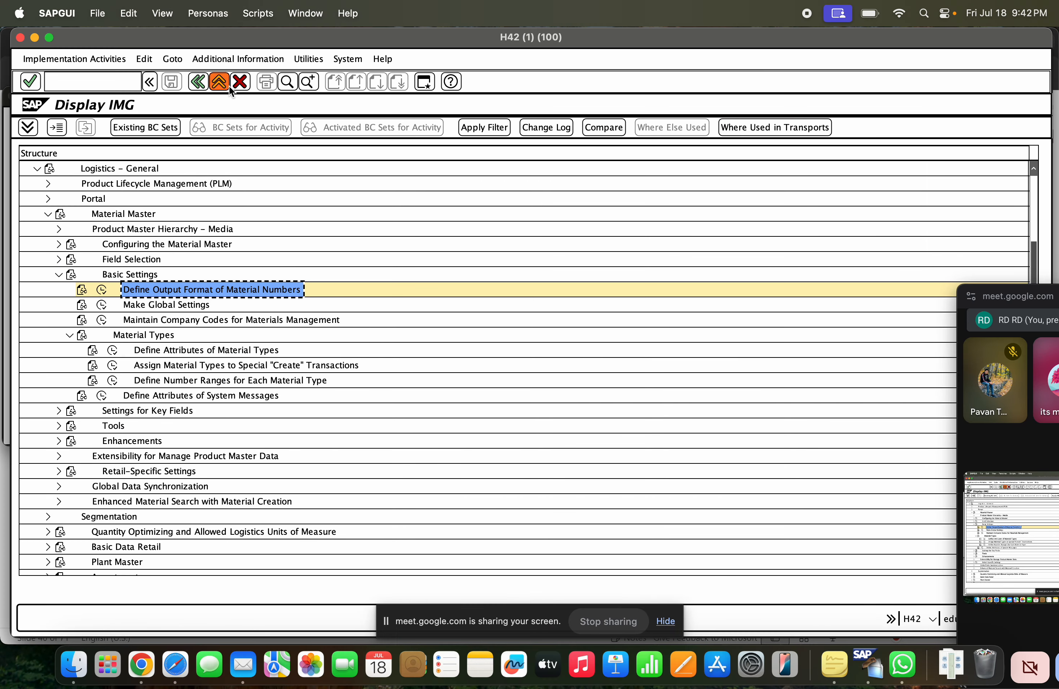
{"action": "left_click", "coordinate": [228, 85]}
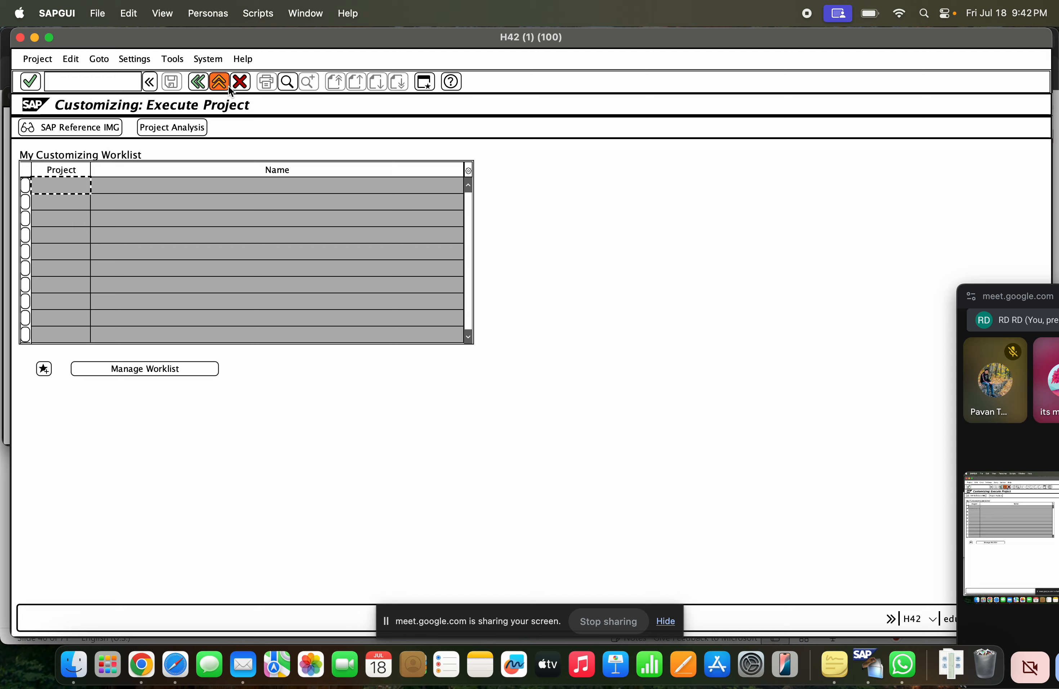
{"action": "left_click", "coordinate": [214, 85]}
Run transaction /nbp to bring up the Maintain Business Partner screen
{"action": "type", "text": "b"}
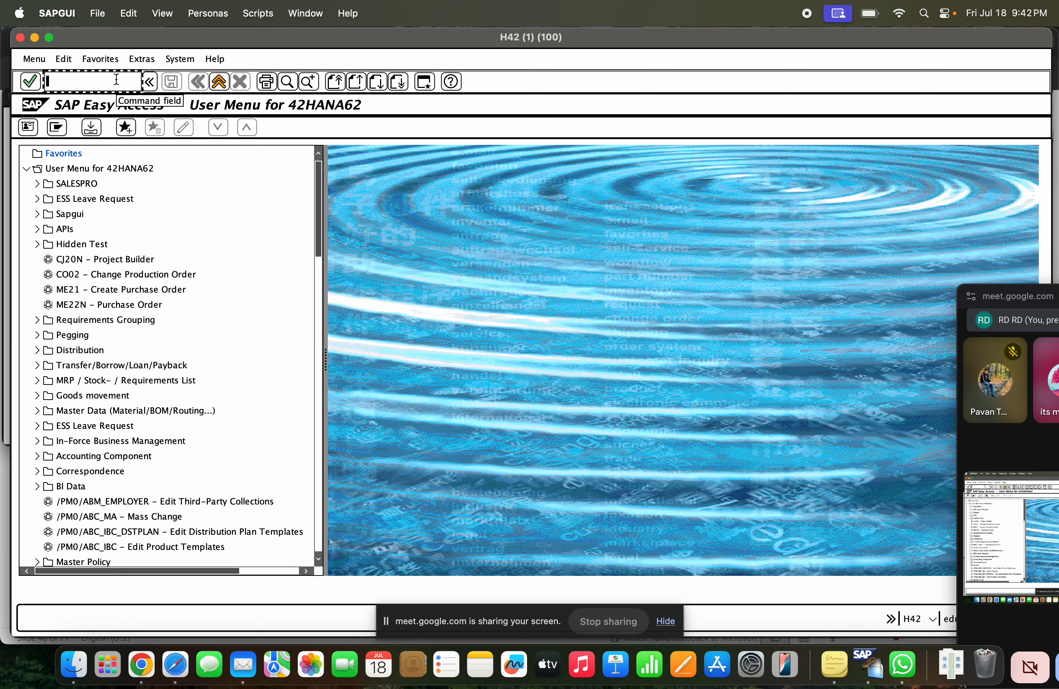
{"action": "key", "text": "BackSpace"}
{"action": "key", "text": "BackSpace"}
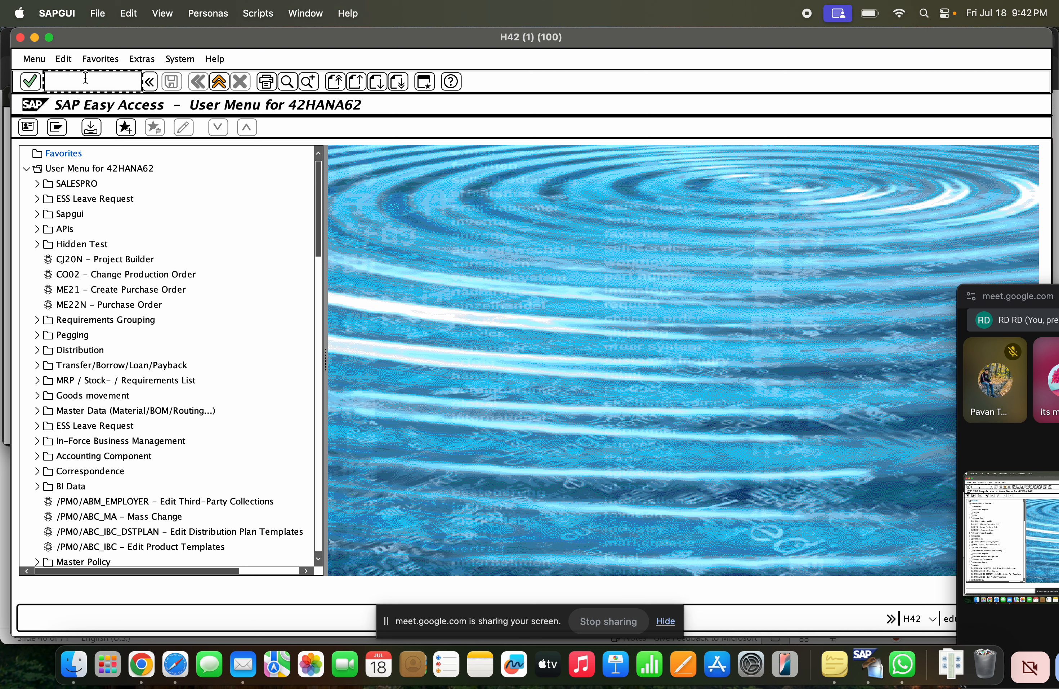
{"action": "type", "text": "/nbp"}
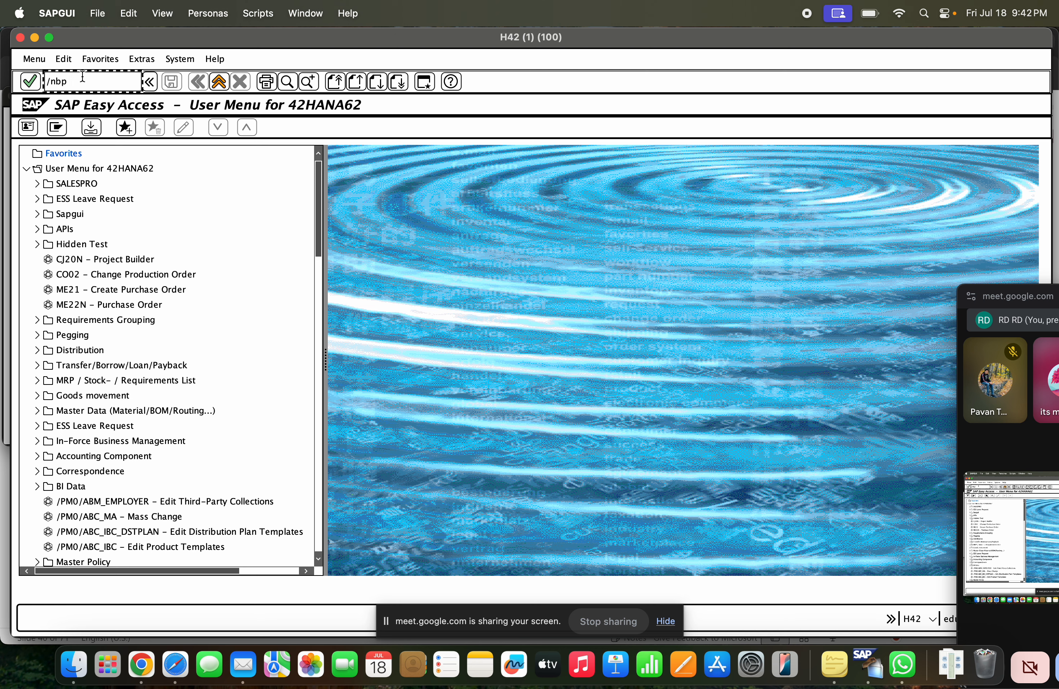
{"action": "key", "text": "Return"}
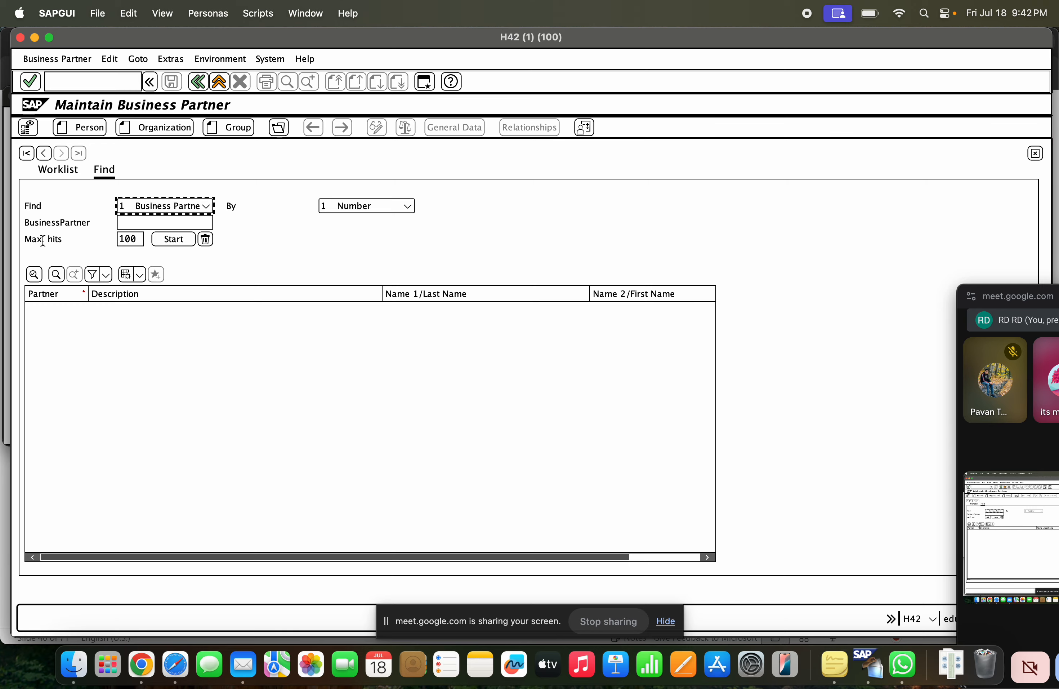
Compare the Find fields of the Maintain Business Partner screen in SAPGUI with those of the Fiori app in the browser
{"action": "key", "text": "ctrl+Right"}
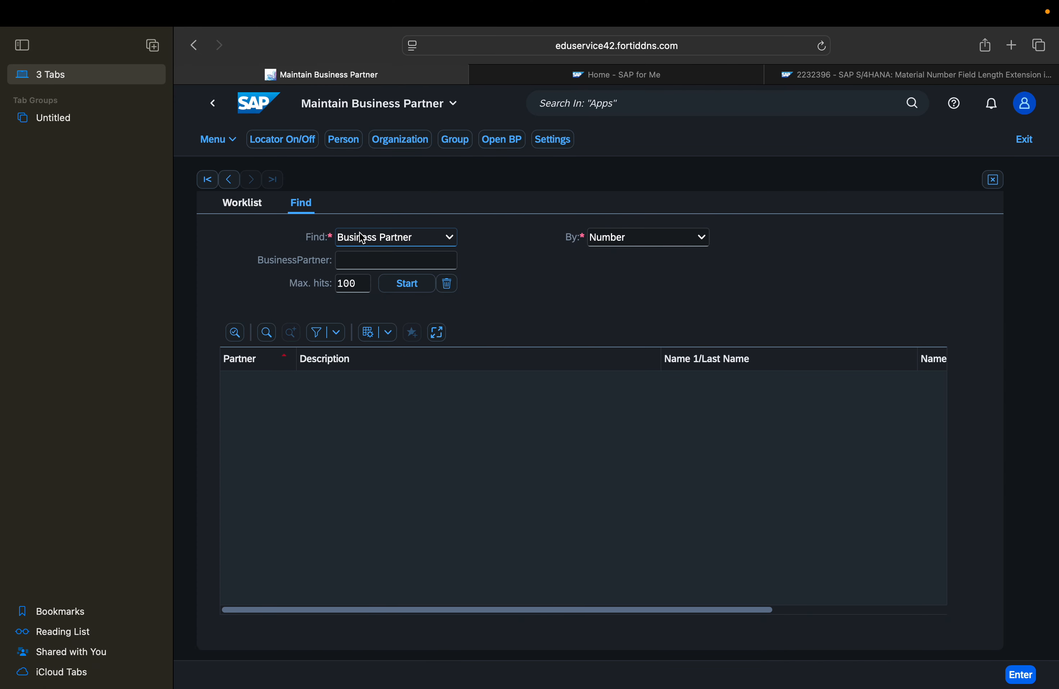
{"action": "key", "text": "ctrl+Left"}
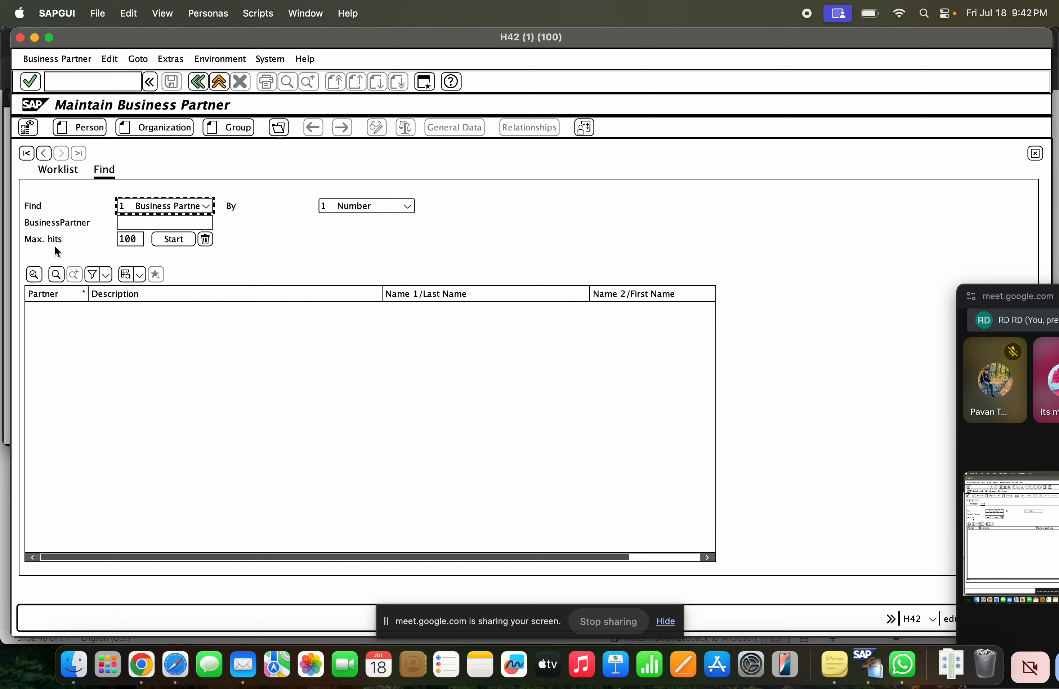
{"action": "key", "text": "ctrl+Right"}
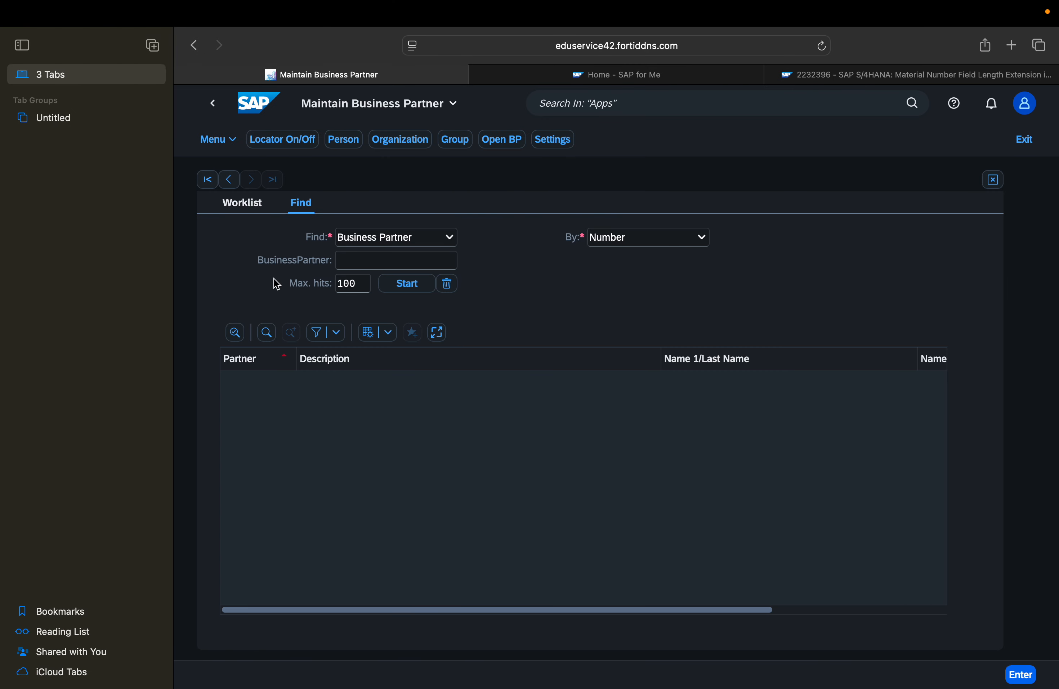
{"action": "key", "text": "ctrl+Left"}
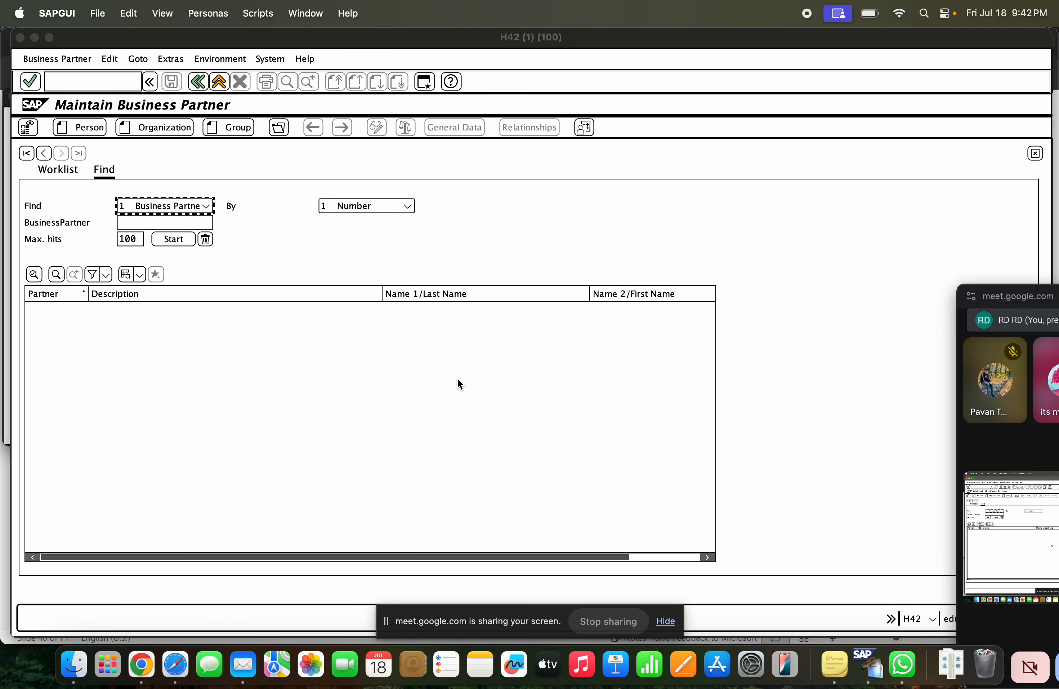
{"action": "key", "text": "ctrl+Right"}
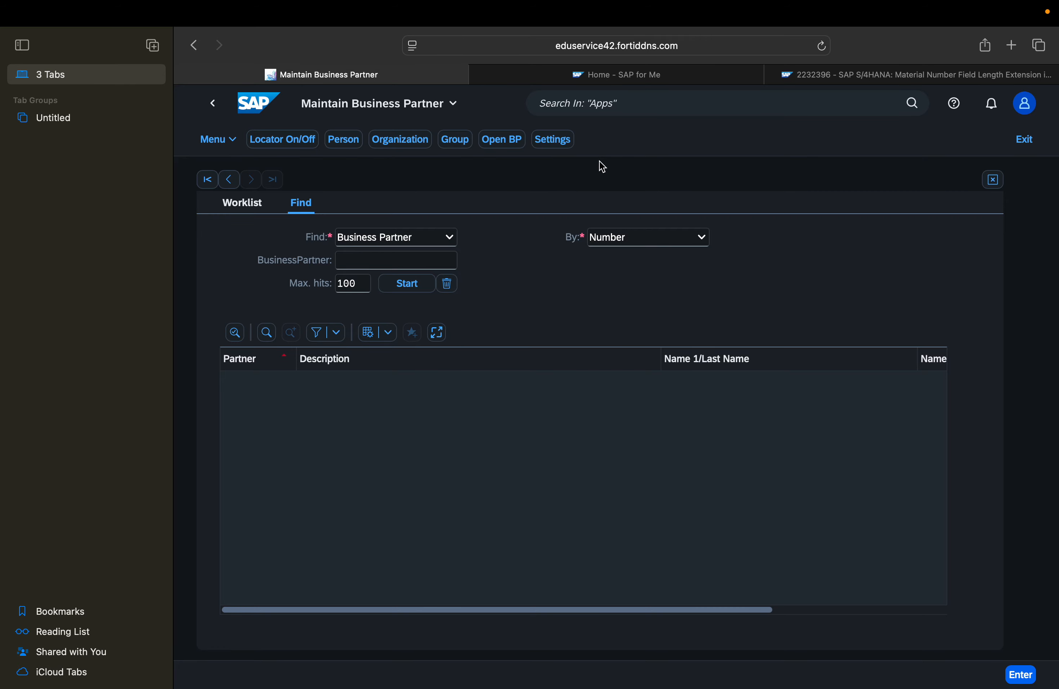
{"action": "key", "text": "ctrl+Left"}
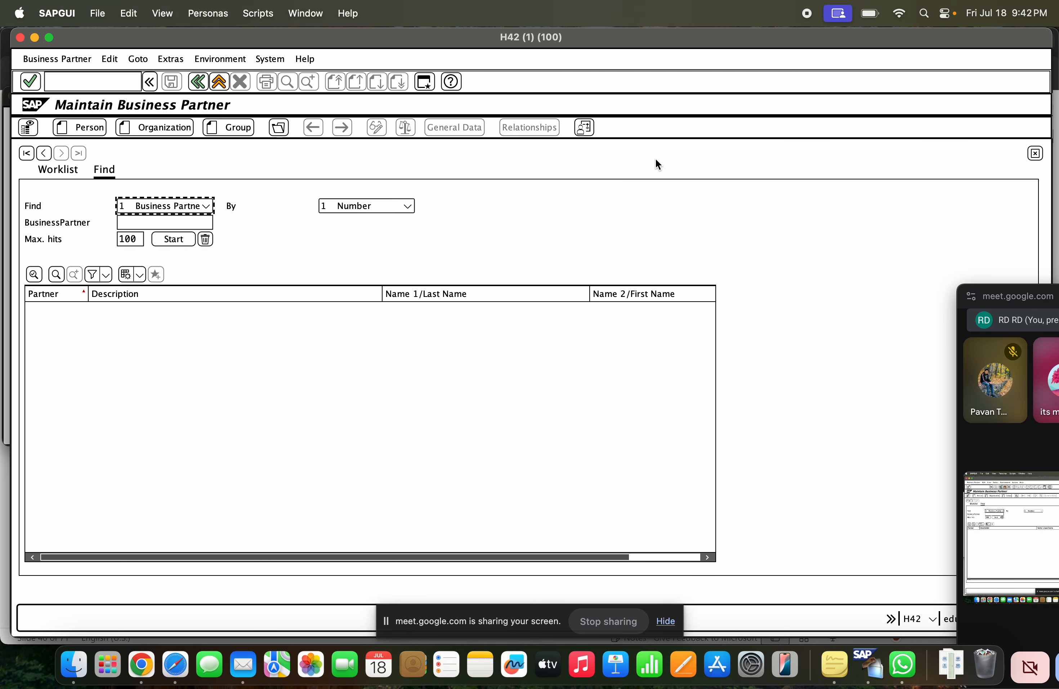
{"action": "key", "text": "ctrl+Right"}
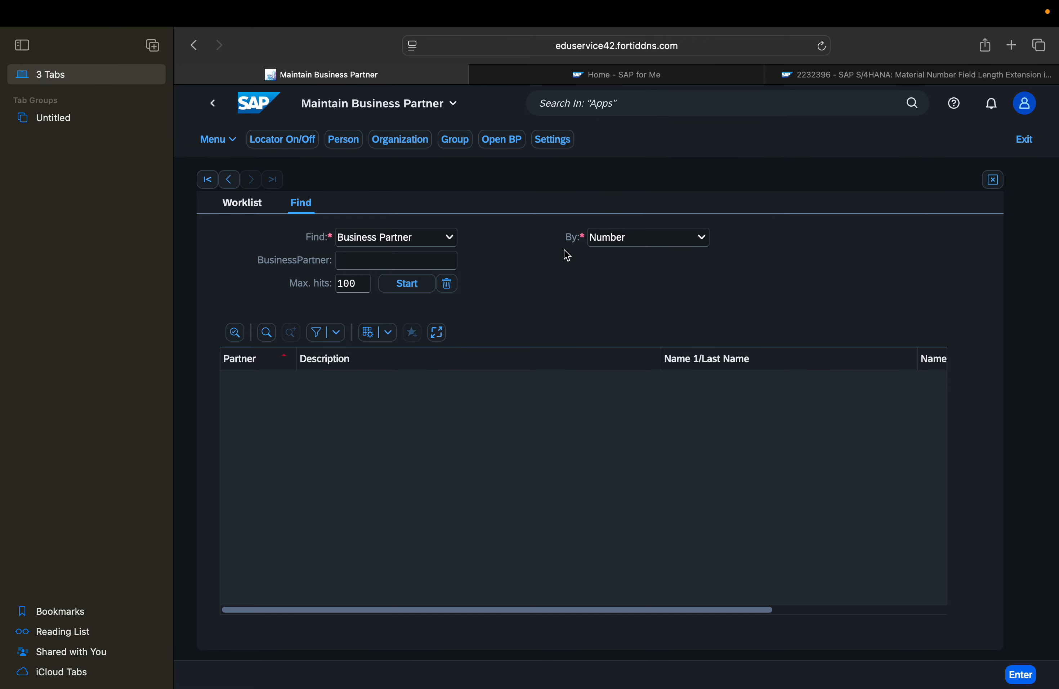
{"action": "key", "text": "ctrl+Left"}
{"action": "left_click", "coordinate": [144, 219]}
{"action": "key", "text": "ctrl+Right"}
Return to the launchpad home, search apps for "maintain product" and open Maintain Products - Warehouse Data
{"action": "left_click", "coordinate": [213, 104]}
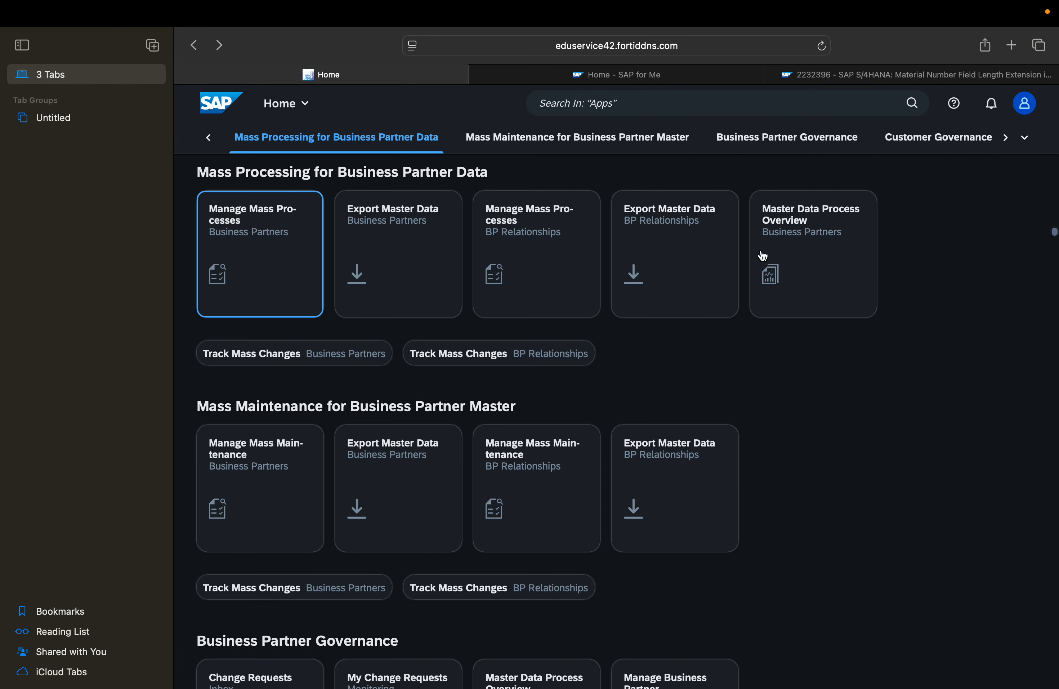
{"action": "left_click", "coordinate": [662, 107]}
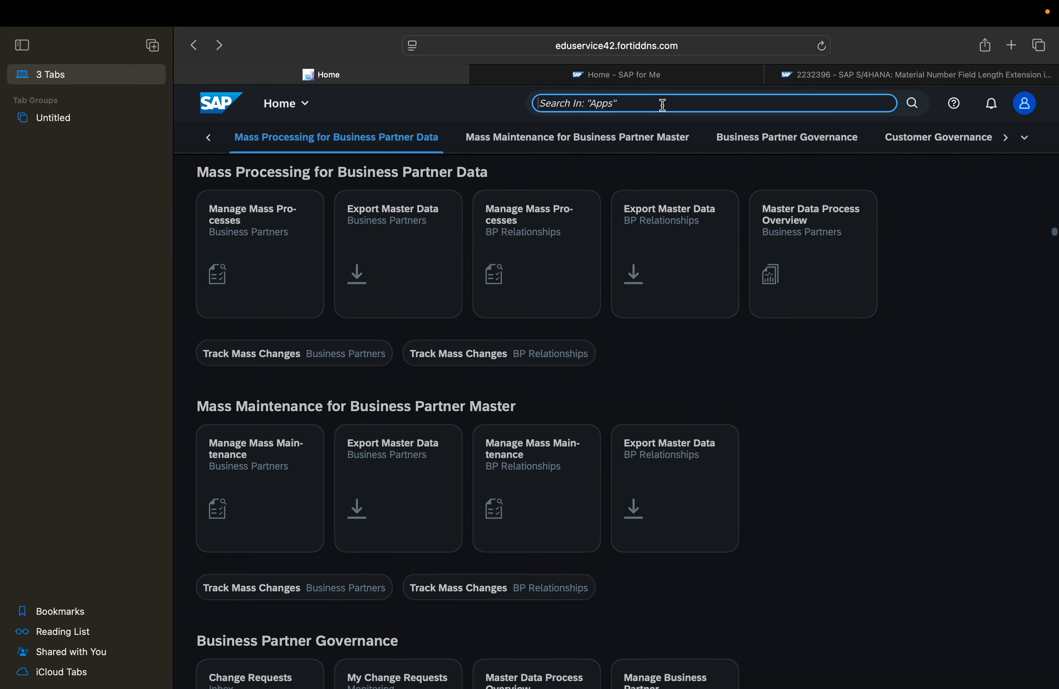
{"action": "type", "text": "maintain"}
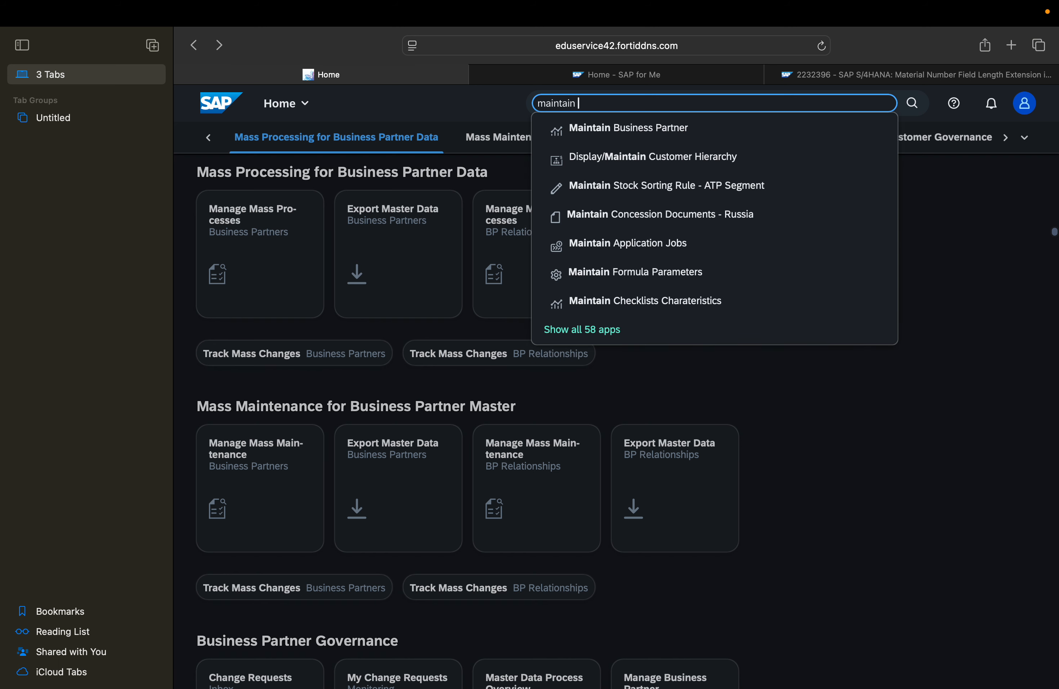
{"action": "type", "text": " product"}
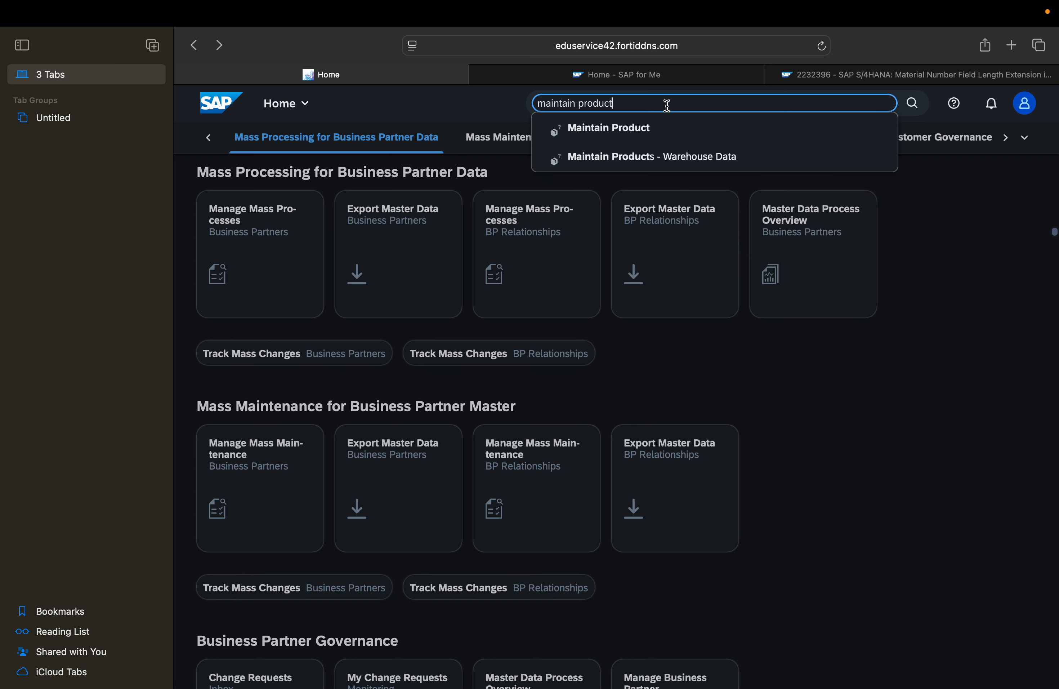
{"action": "left_click", "coordinate": [717, 155]}
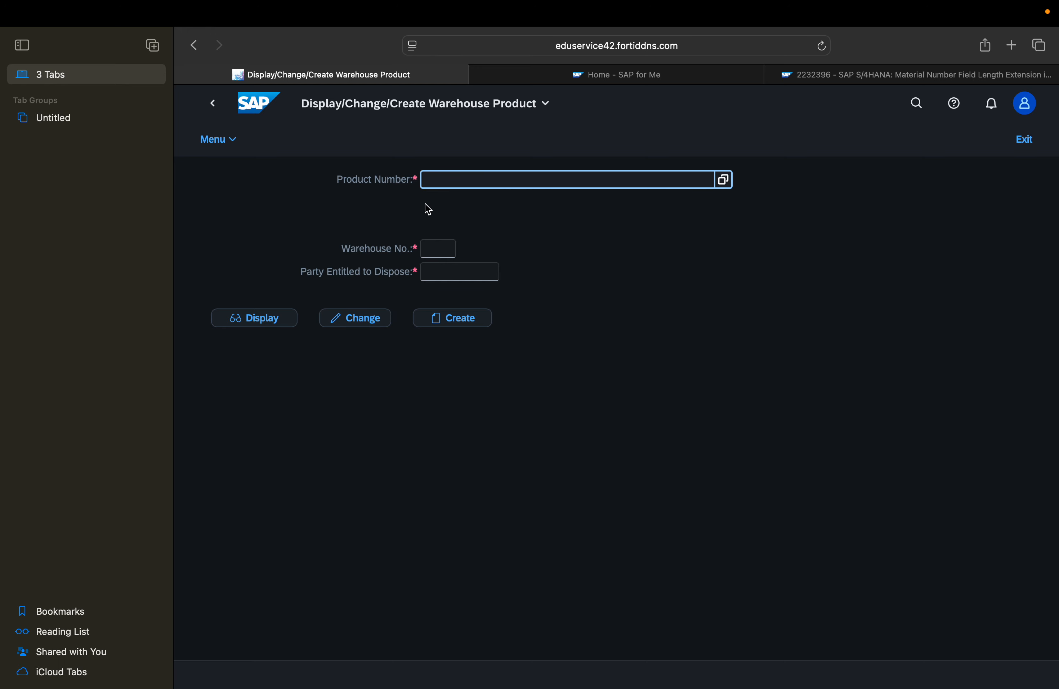
Examine the Product Number, Warehouse No. and Party Entitled to Dispose fields of the warehouse product app, and return to the launchpad home
{"action": "left_click", "coordinate": [437, 250]}
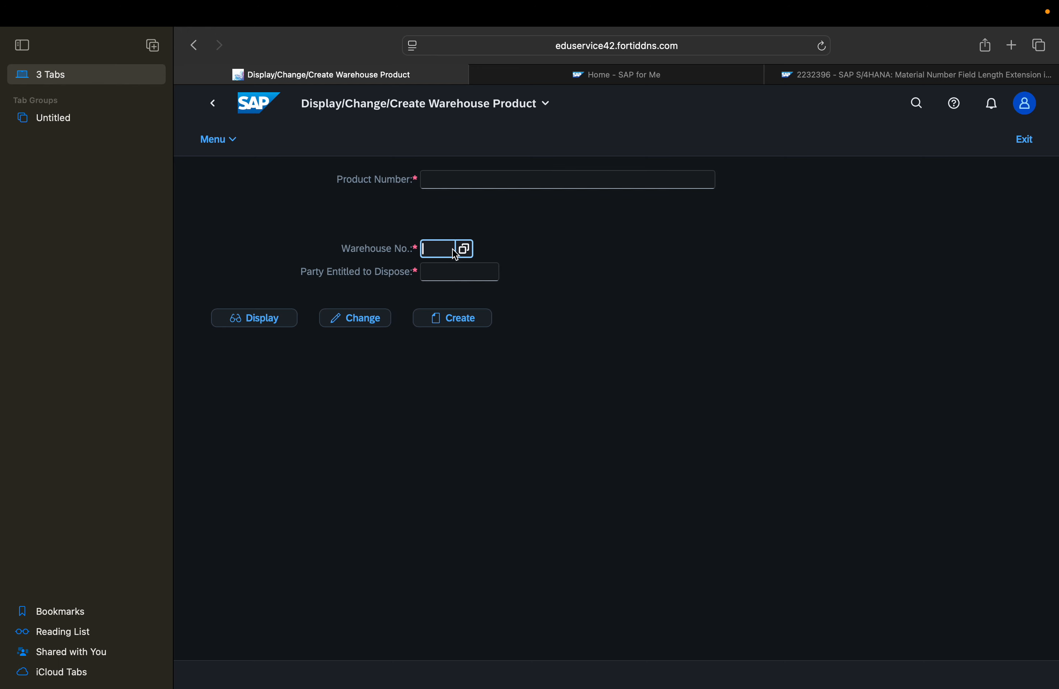
{"action": "left_click", "coordinate": [474, 187]}
{"action": "left_click", "coordinate": [429, 254]}
{"action": "left_click", "coordinate": [441, 271]}
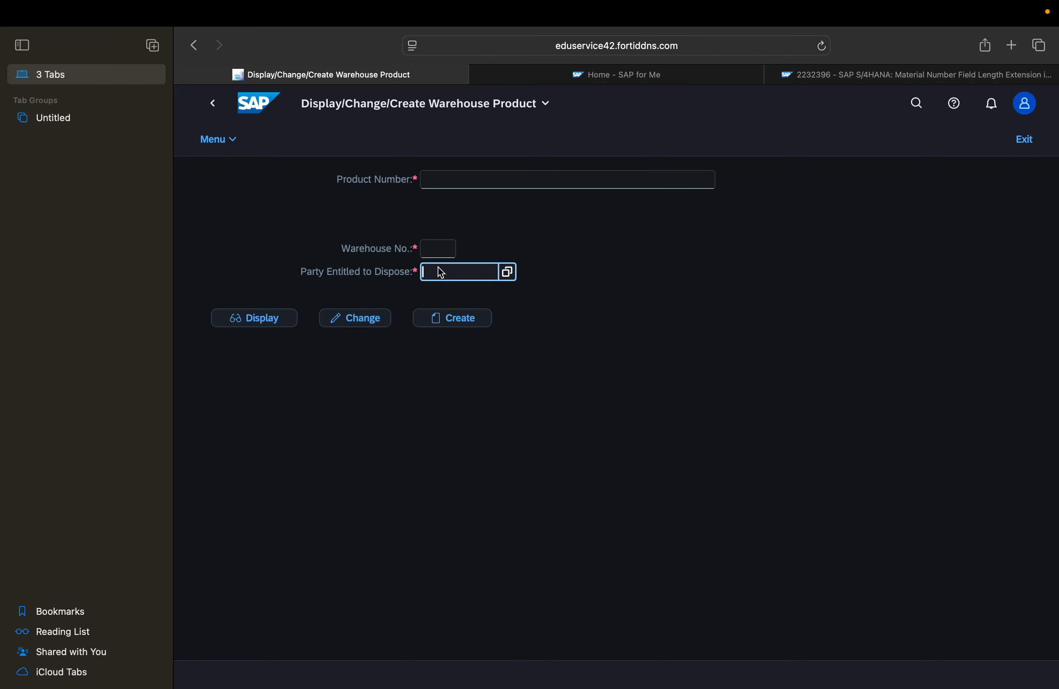
{"action": "left_click", "coordinate": [440, 255]}
{"action": "left_click", "coordinate": [473, 187]}
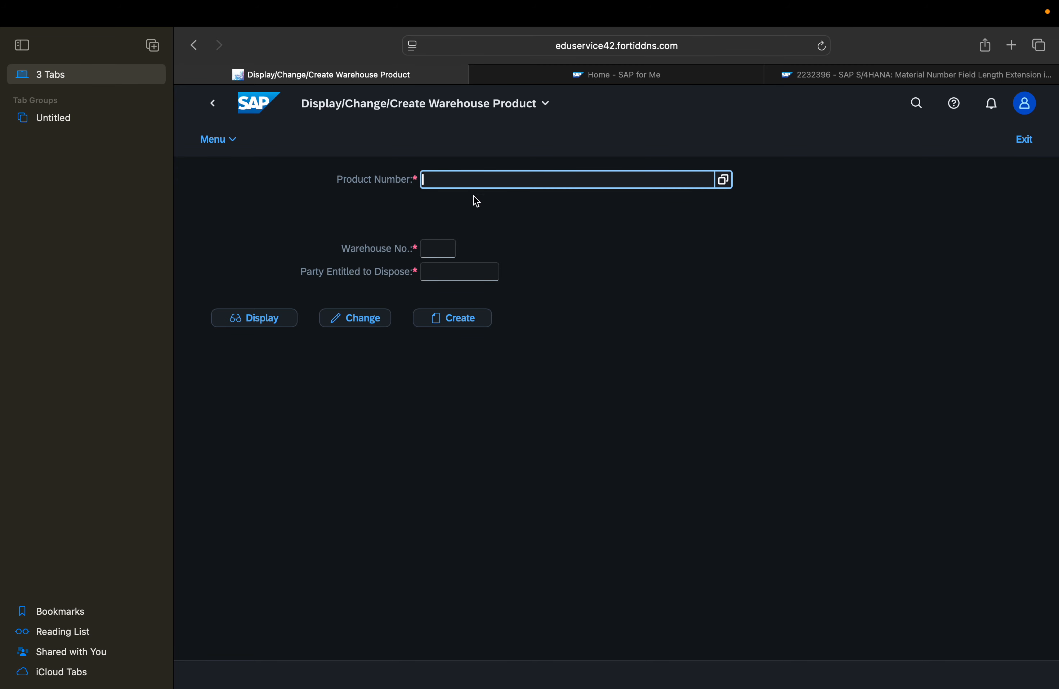
{"action": "left_click", "coordinate": [437, 249]}
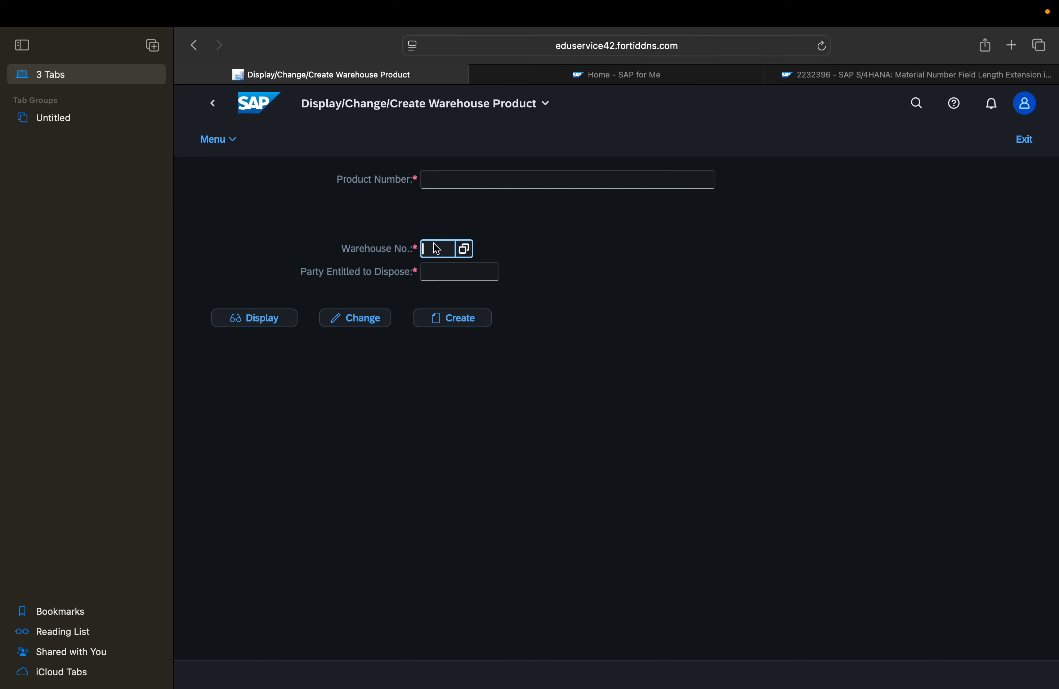
{"action": "left_click", "coordinate": [219, 112]}
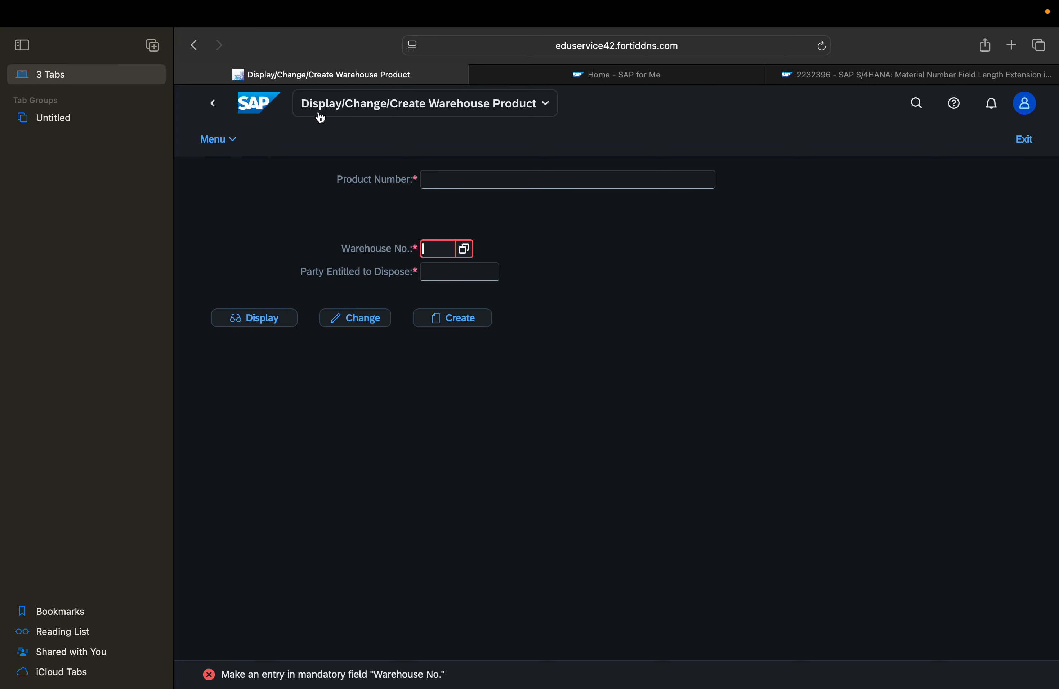
{"action": "left_click", "coordinate": [355, 105]}
{"action": "left_click", "coordinate": [383, 172]}
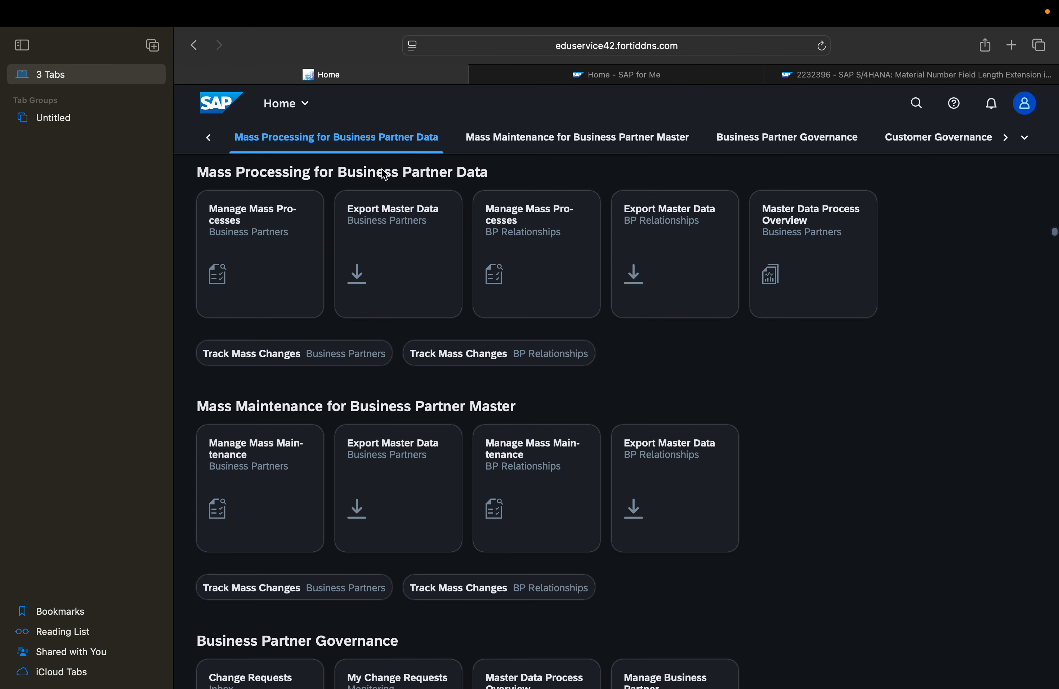
Search the launchpad apps for "manage material" and open Manage Product Master Data
{"action": "left_click", "coordinate": [915, 104]}
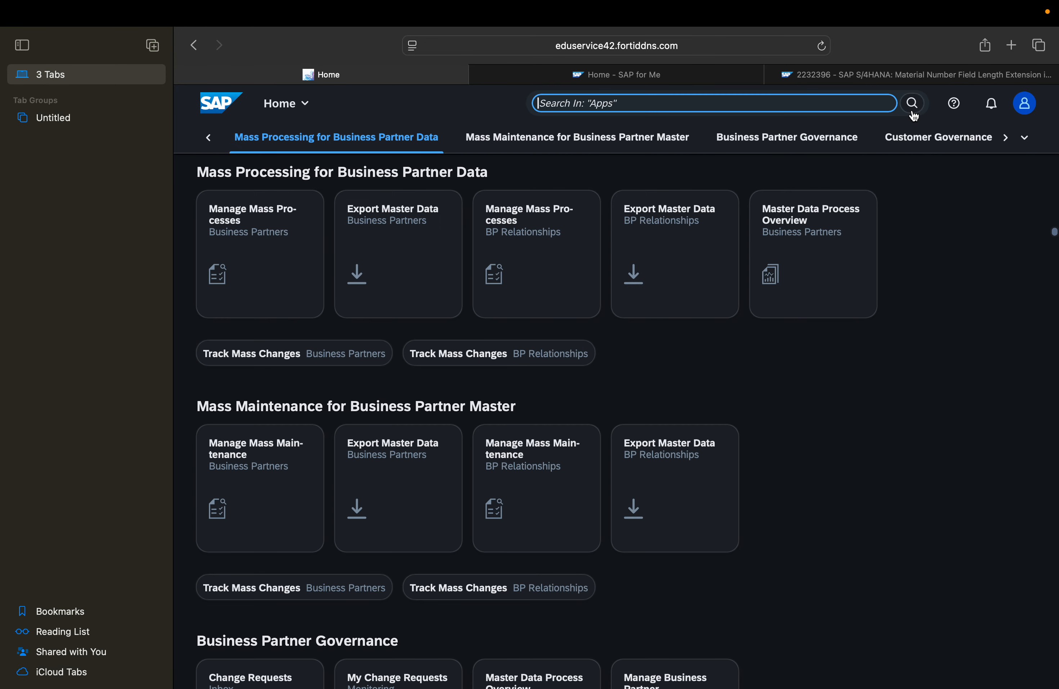
{"action": "type", "text": "prod"}
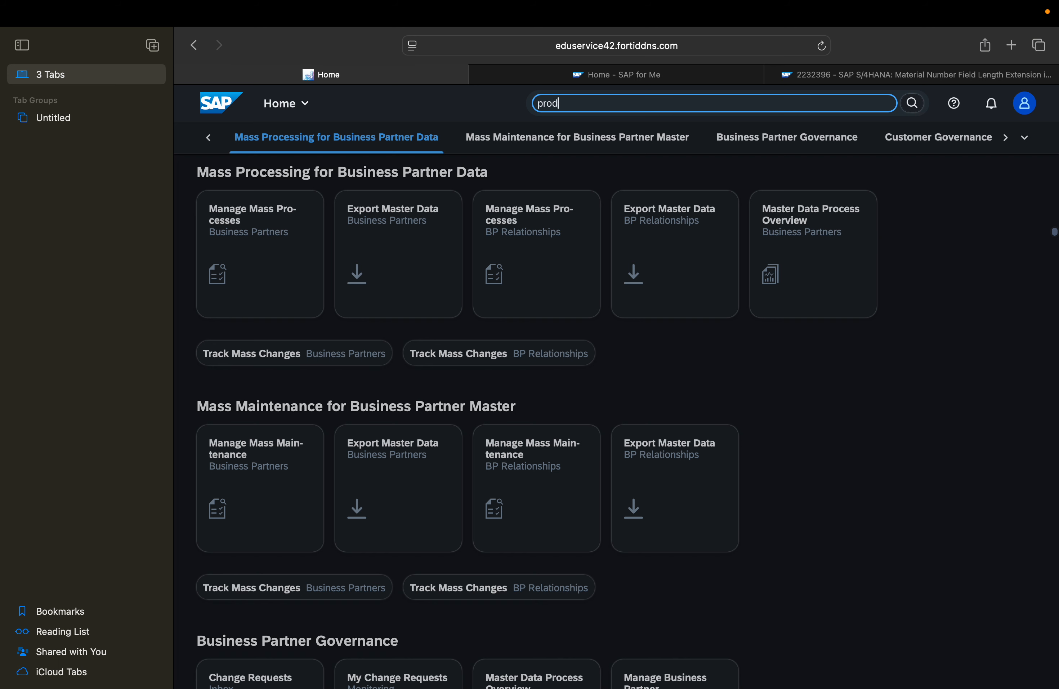
{"action": "key", "text": "BackSpace"}
{"action": "type", "text": "manage p"}
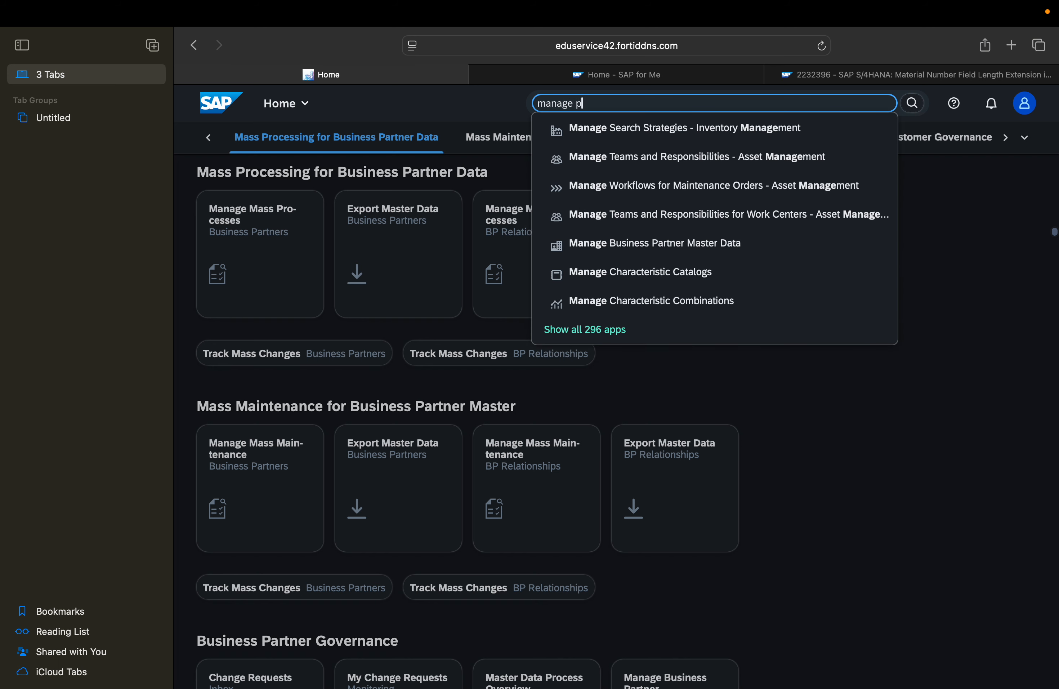
{"action": "key", "text": "BackSpace"}
{"action": "type", "text": "material"}
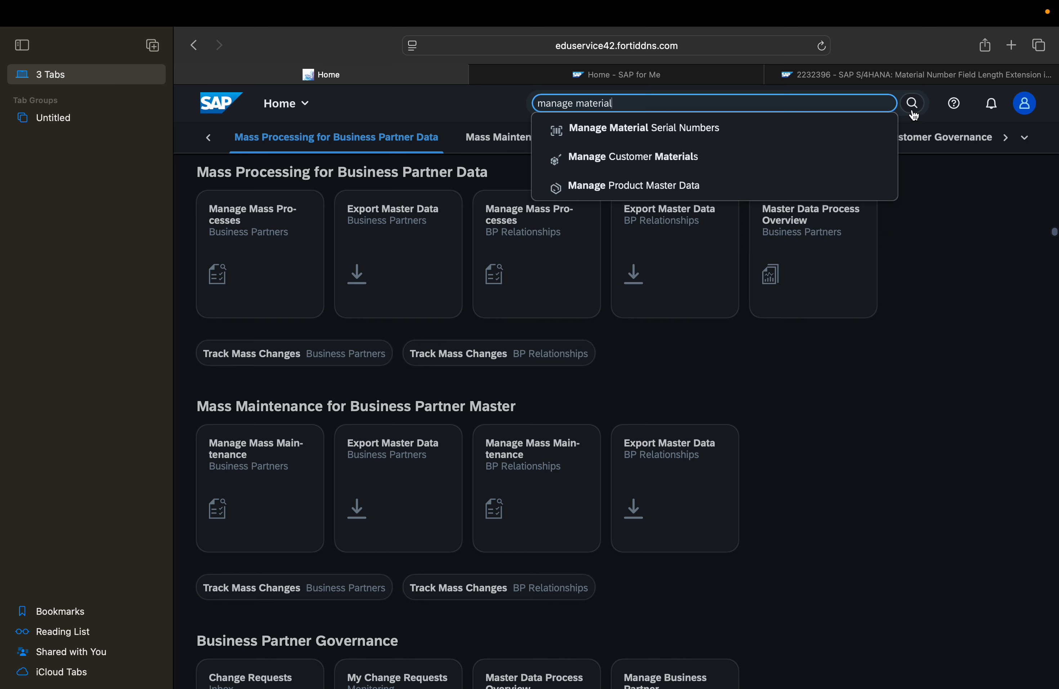
{"action": "left_click", "coordinate": [726, 191]}
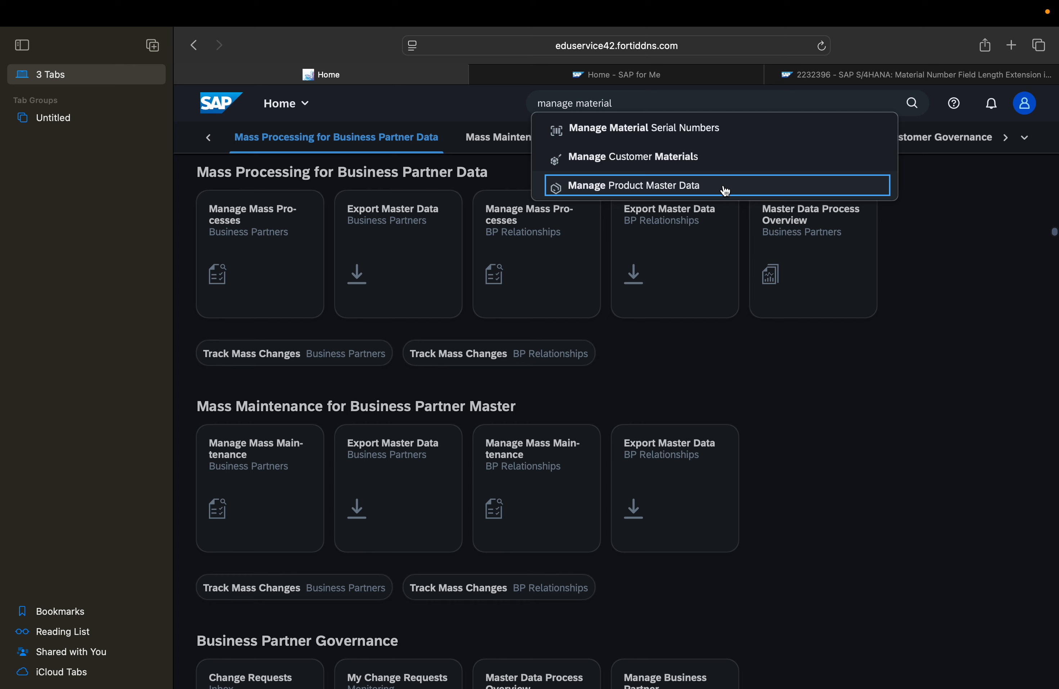
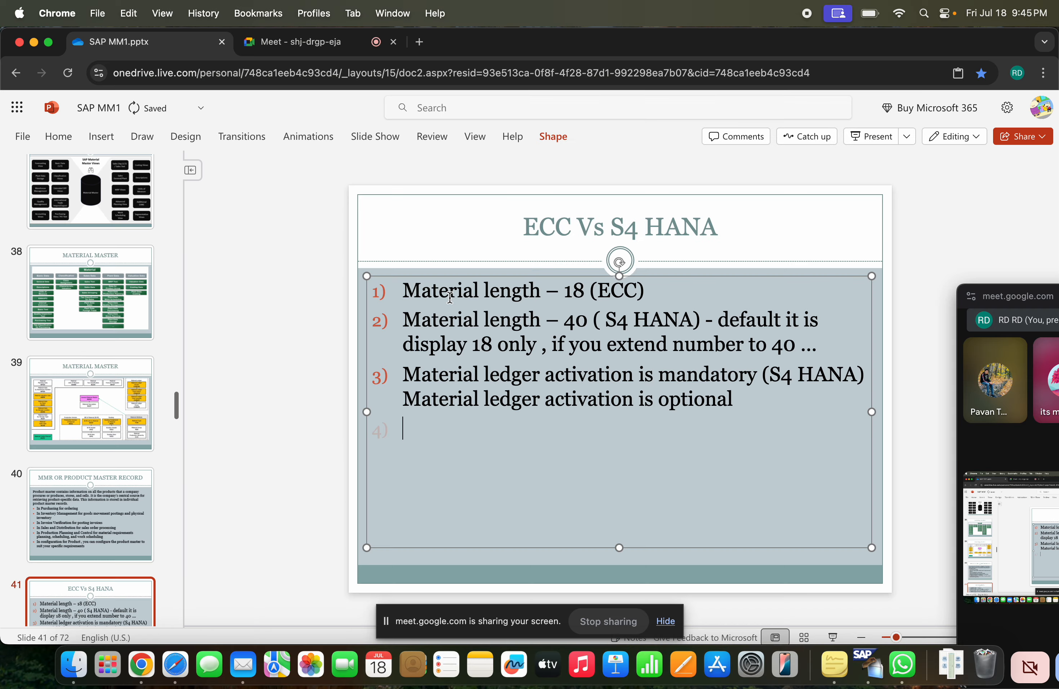
{"action": "key", "text": "super+Tab"}
{"action": "key", "text": "super+Tab"}
Add item 4 to the ECC Vs S4 HANA slide: "Quota arrangement – activate manaully in ECC"
{"action": "type", "text": "Quotat"}
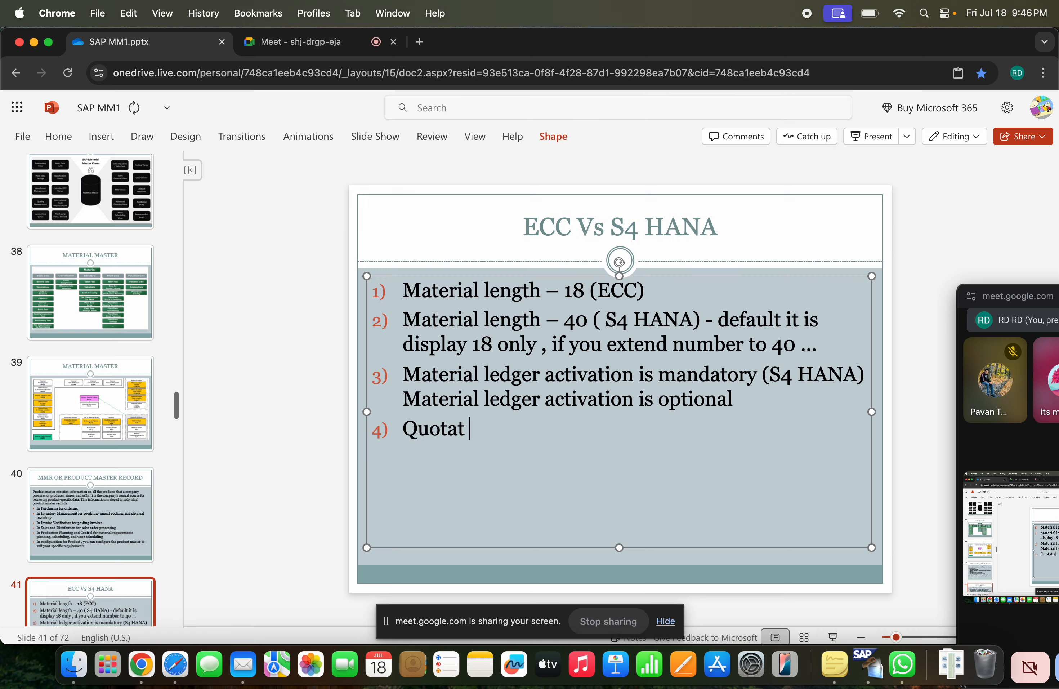
{"action": "key", "text": "BackSpace"}
{"action": "key", "text": "BackSpace"}
{"action": "type", "text": "a arrag"}
{"action": "key", "text": "BackSpace"}
{"action": "type", "text": "ngemn"}
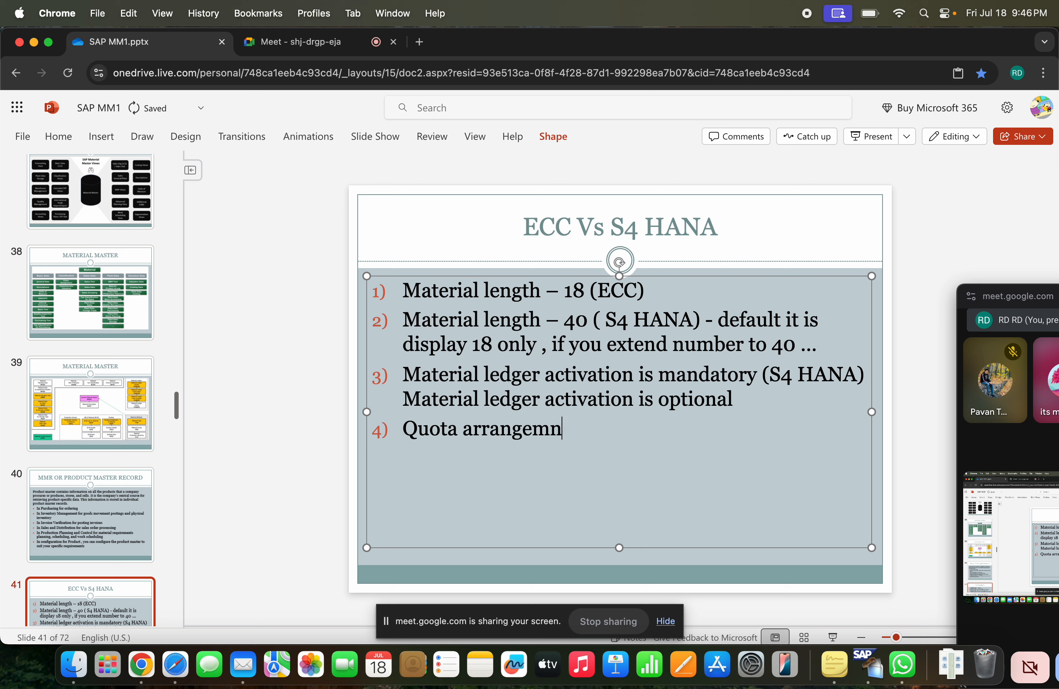
{"action": "key", "text": "BackSpace"}
{"action": "type", "text": "ent -"}
{"action": "type", "text": " a"}
{"action": "type", "text": "ctivat"}
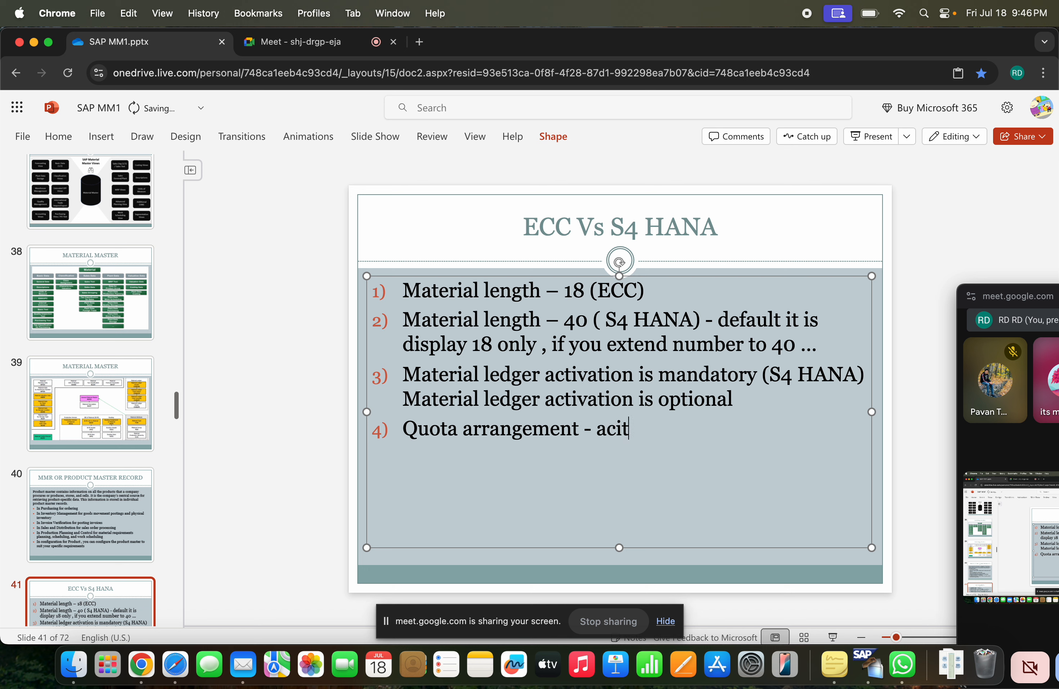
{"action": "key", "text": "BackSpace"}
{"action": "key", "text": "BackSpace"}
{"action": "type", "text": "tivate m"}
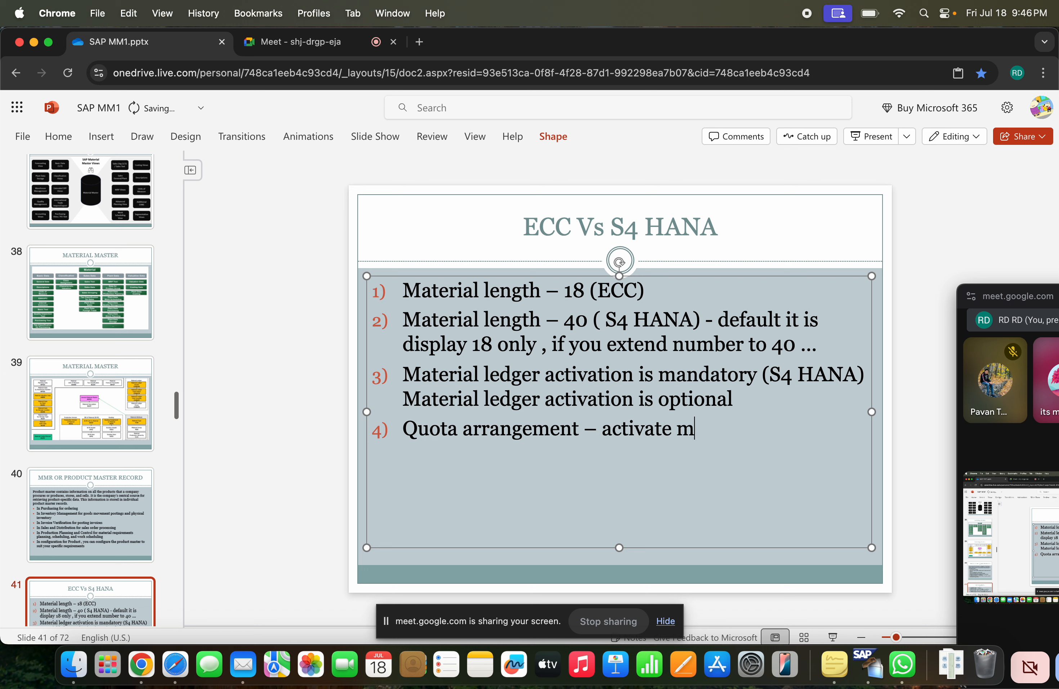
{"action": "type", "text": "anaully in ECC"}
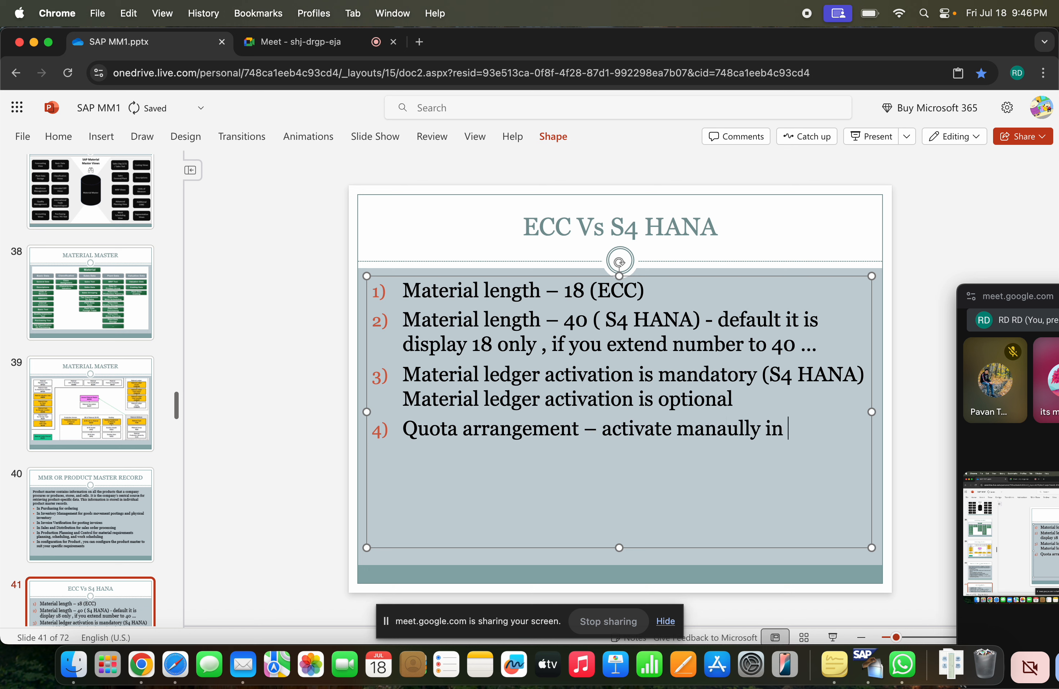
Add an unnumbered line below item 4 reading "In S4 HANA it is defaultly consider the quota"
{"action": "key", "text": "Return"}
{"action": "key", "text": "BackSpace"}
{"action": "type", "text": "In s"}
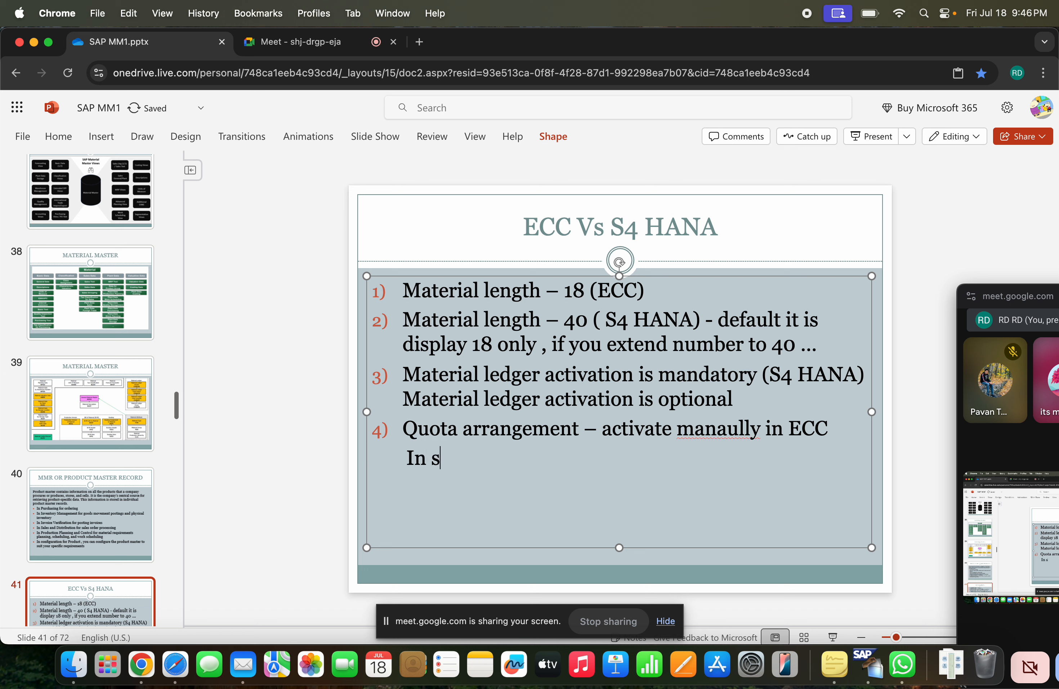
{"action": "key", "text": "BackSpace"}
{"action": "type", "text": "S4 HANA it is default"}
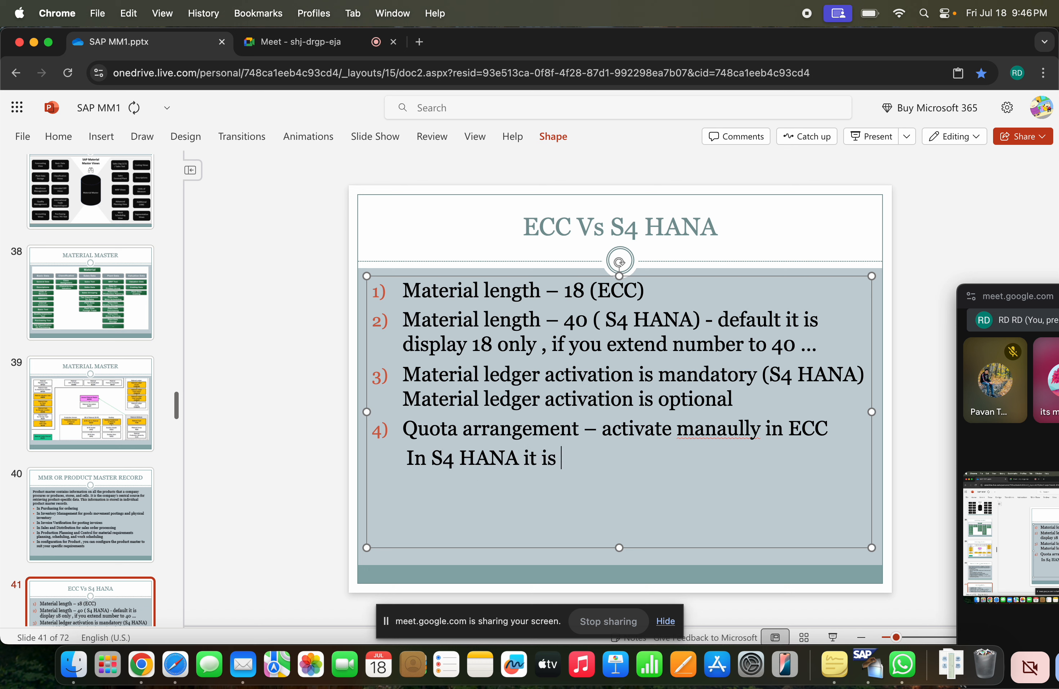
{"action": "type", "text": "ly"}
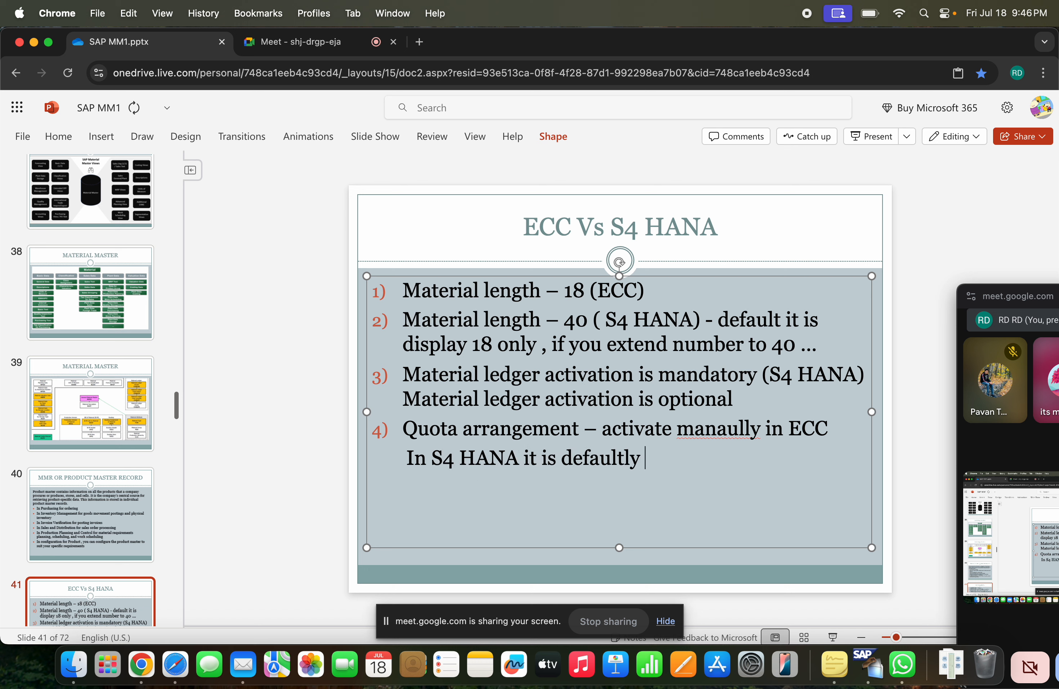
{"action": "type", "text": " consider the quao"}
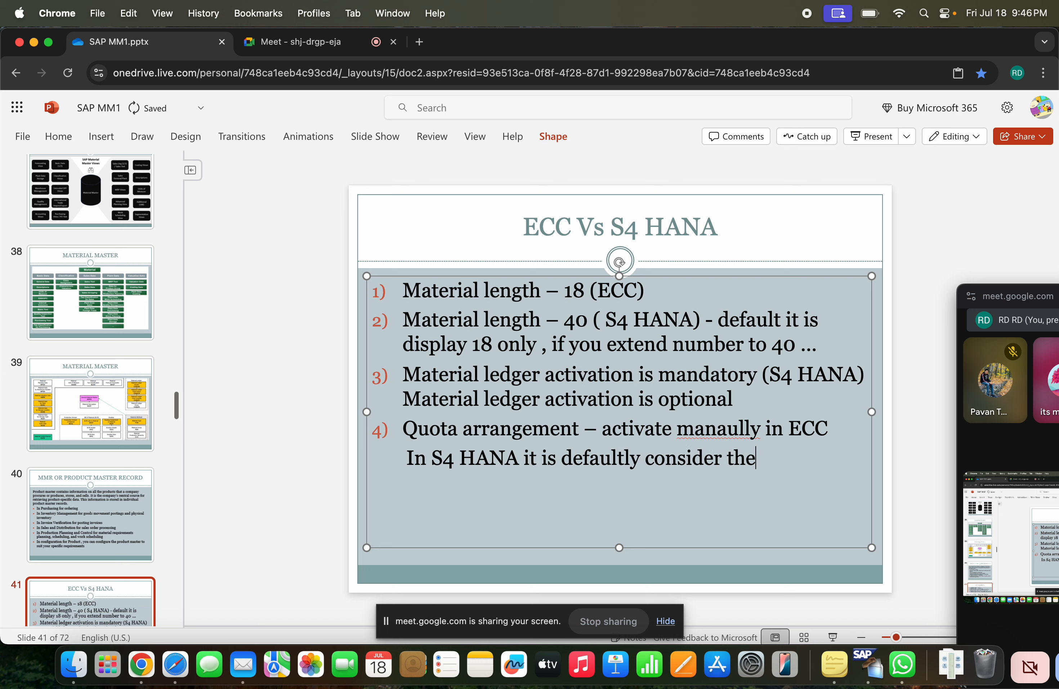
{"action": "key", "text": "BackSpace"}
{"action": "key", "text": "BackSpace"}
{"action": "type", "text": "otat"}
{"action": "key", "text": "BackSpace"}
{"action": "key", "text": "BackSpace"}
{"action": "type", "text": "a"}
Switch to the SAPGUI session, clear its transaction command, and minimize its window to reach the connection list
{"action": "key", "text": "super+Tab"}
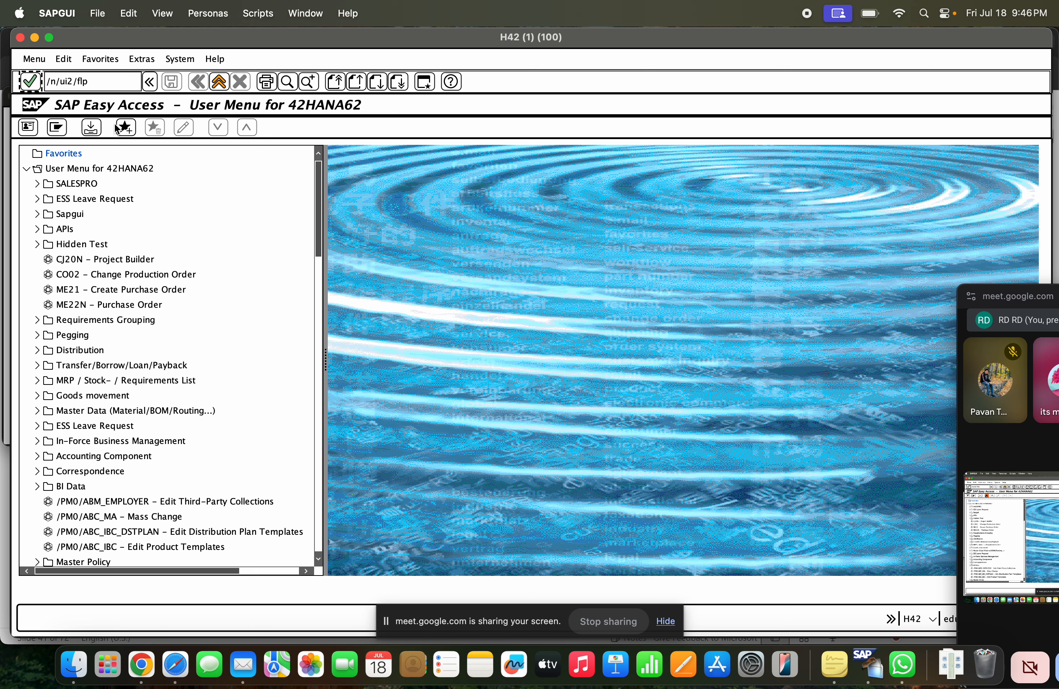
{"action": "left_click_drag", "start_coordinate": [90, 81], "coordinate": [43, 73]}
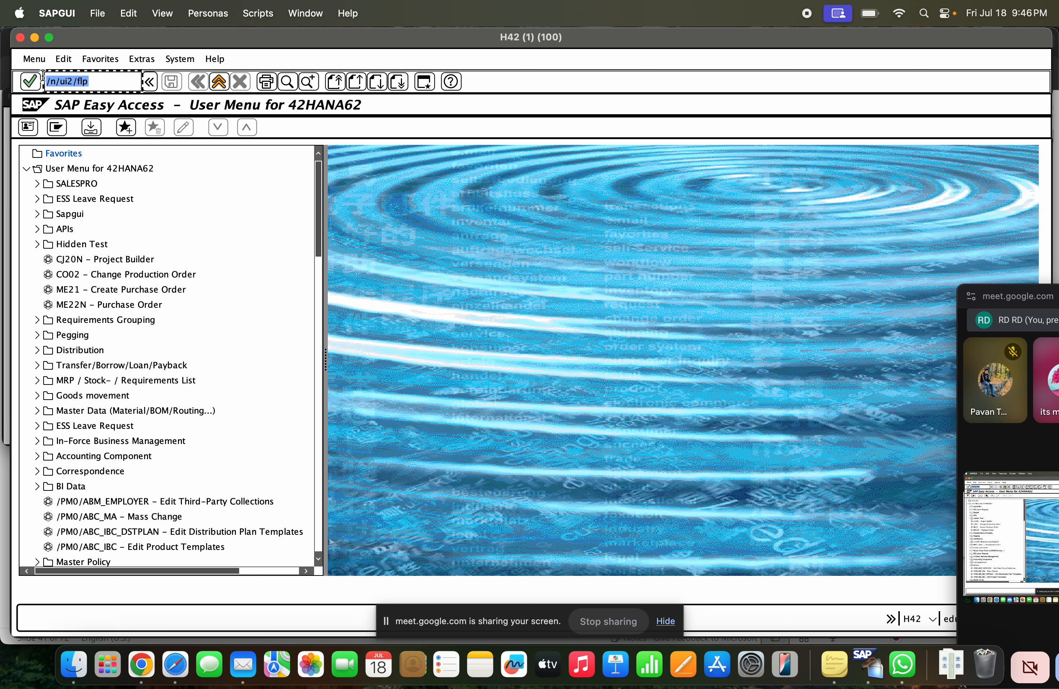
{"action": "key", "text": "BackSpace"}
{"action": "left_click", "coordinate": [705, 485]}
{"action": "left_click", "coordinate": [924, 15]}
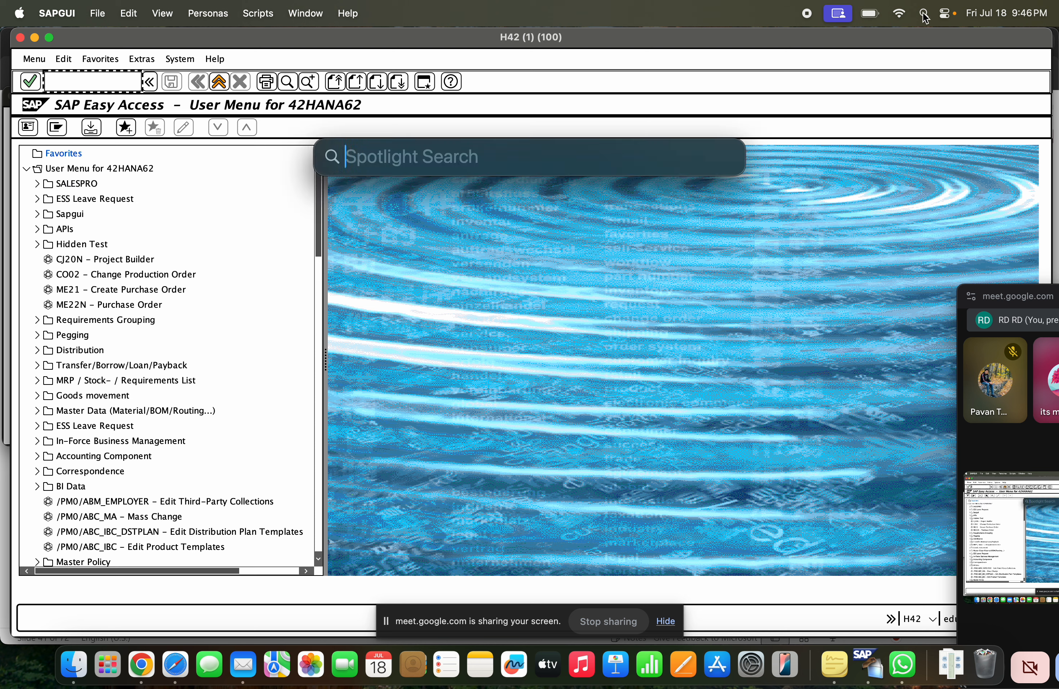
{"action": "key", "text": "super+Tab"}
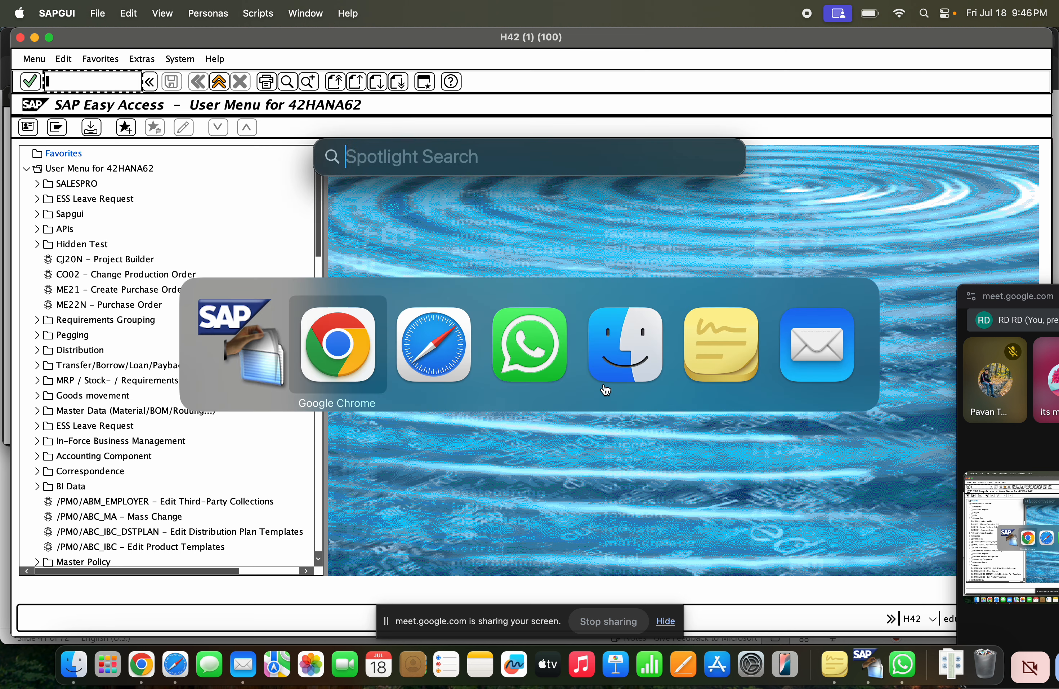
{"action": "key", "text": "super+shift+Tab"}
{"action": "left_click", "coordinate": [36, 39]}
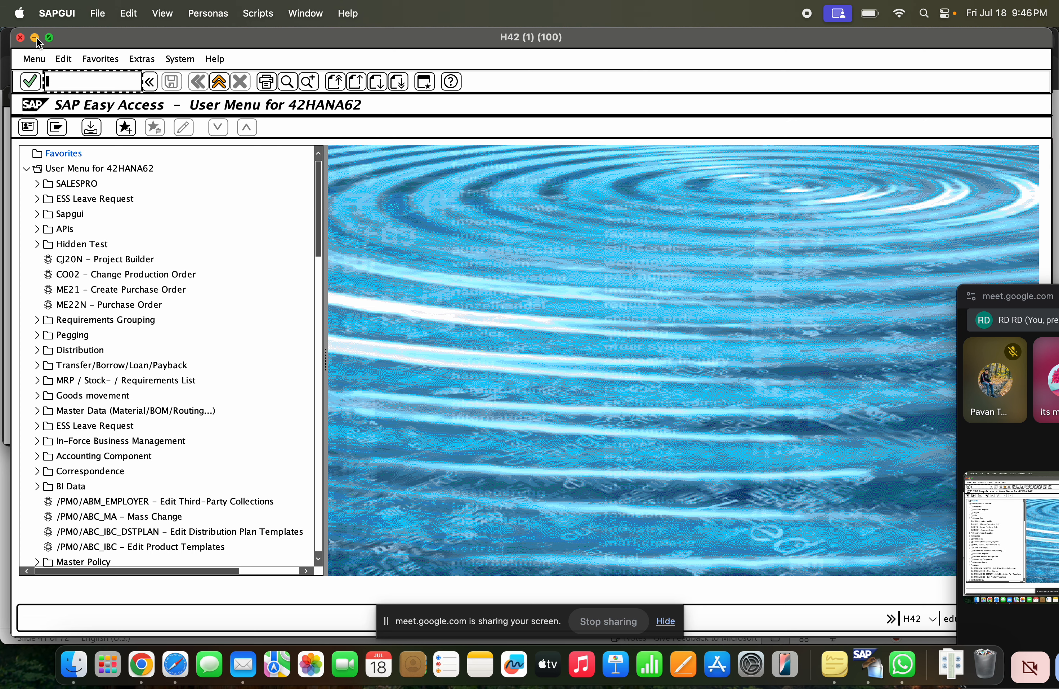
{"action": "left_click", "coordinate": [36, 39]}
Try twice to connect to the SAP ECC system listed just below SAP ECC NSP, dismissing the error dialogs
{"action": "left_click", "coordinate": [115, 192]}
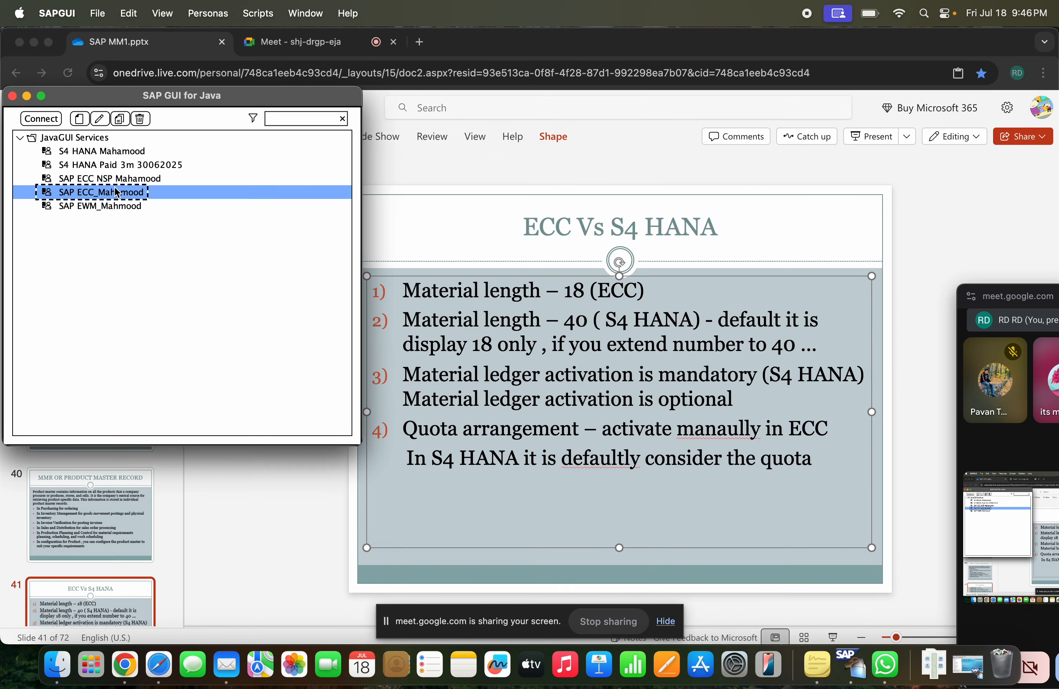
{"action": "double_click", "coordinate": [115, 192]}
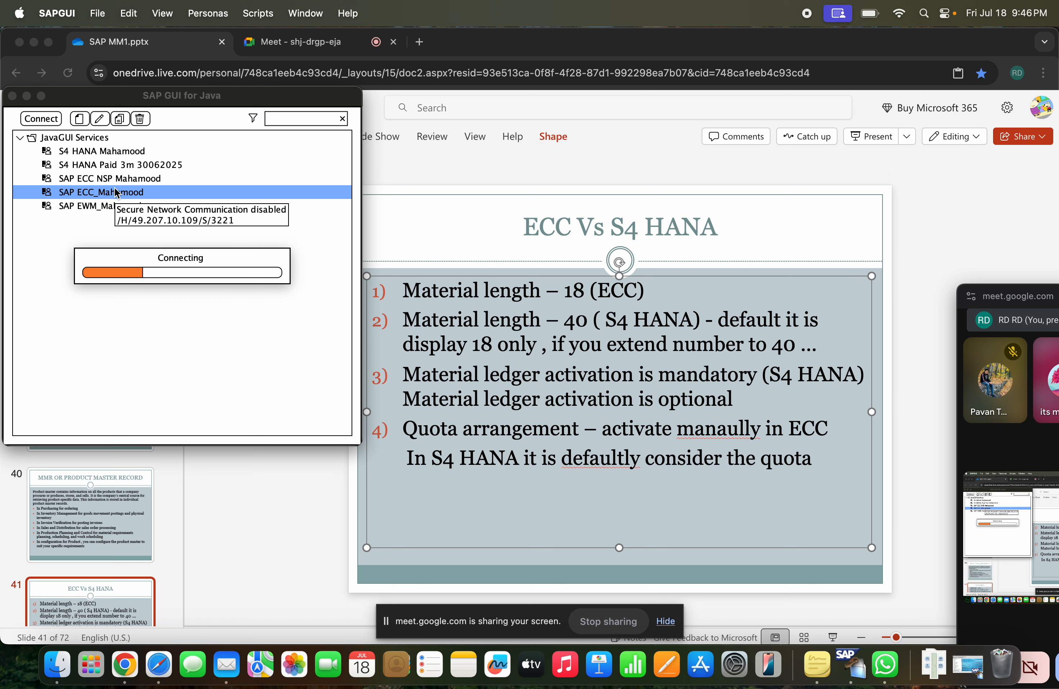
{"action": "key", "text": "Return"}
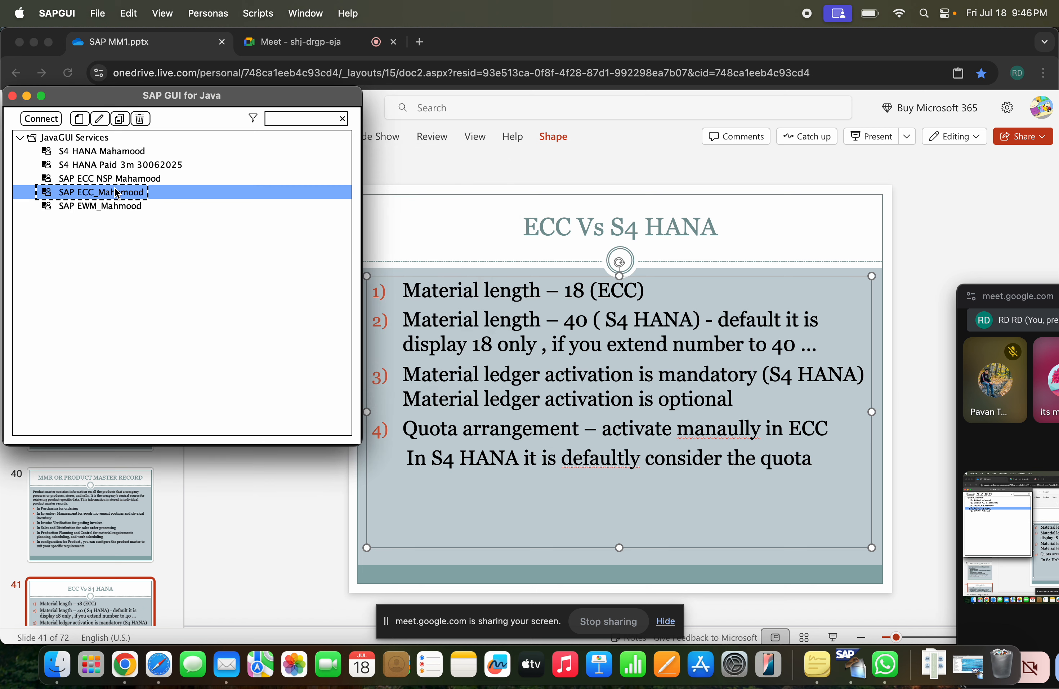
{"action": "double_click", "coordinate": [115, 192]}
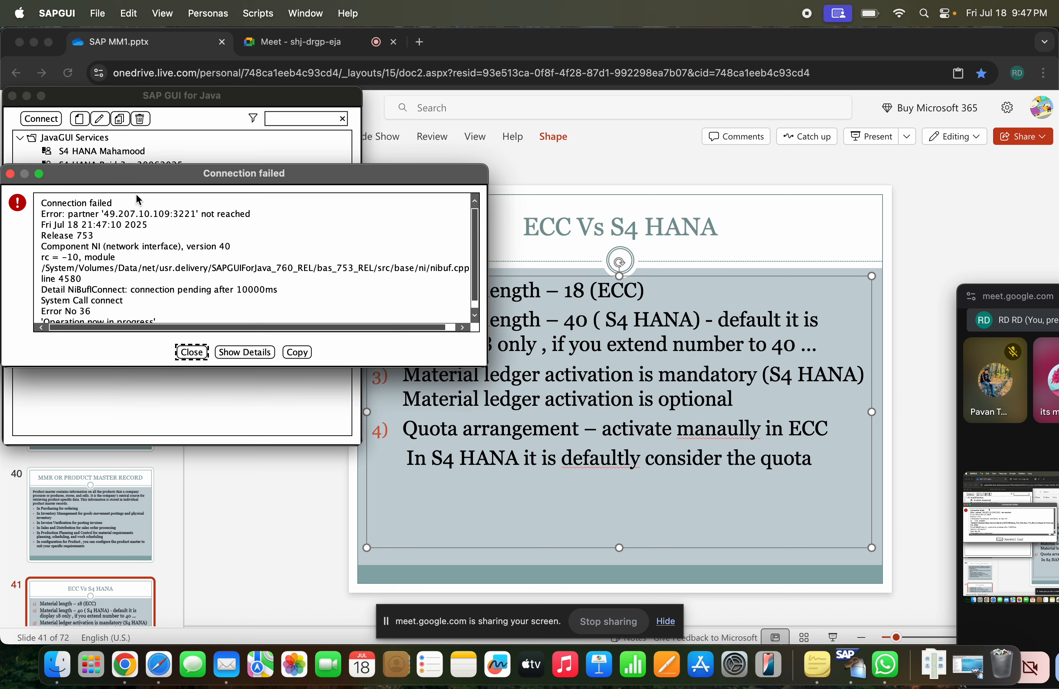
{"action": "left_click", "coordinate": [192, 351]}
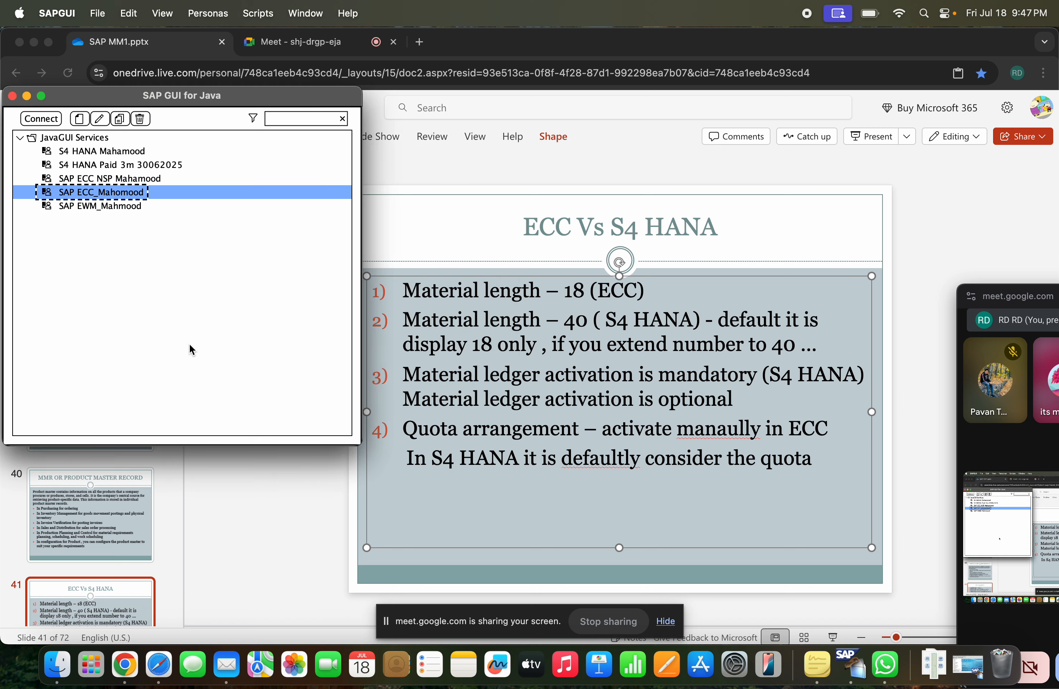
Connect to the SAP ECC NSP system and activate the User field on its logon screen
{"action": "left_click", "coordinate": [140, 178]}
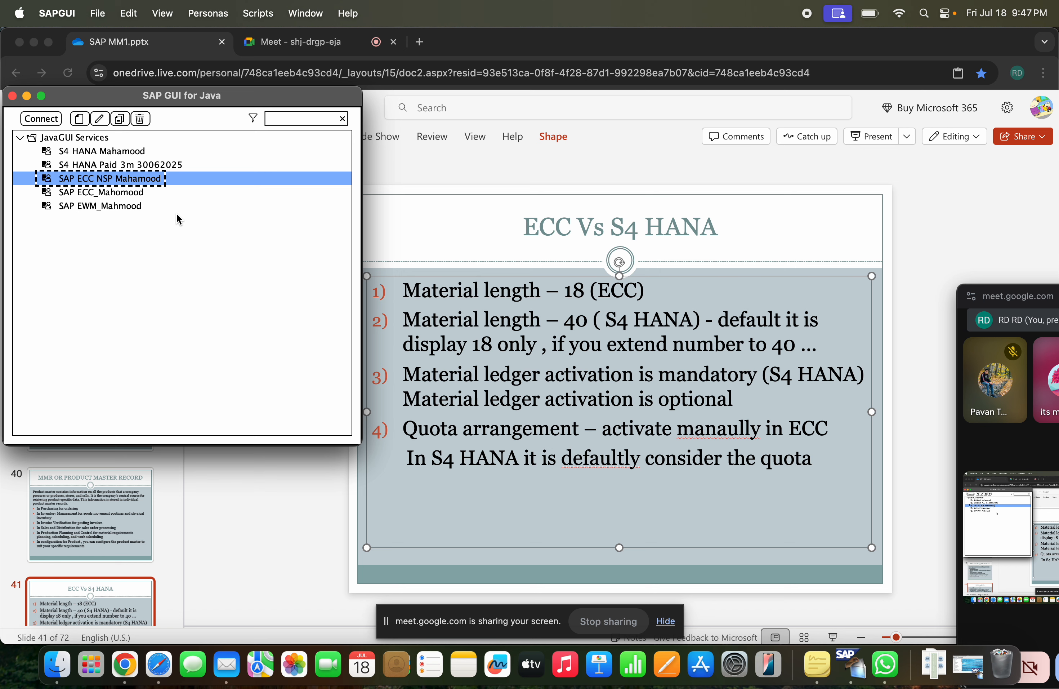
{"action": "double_click", "coordinate": [102, 179]}
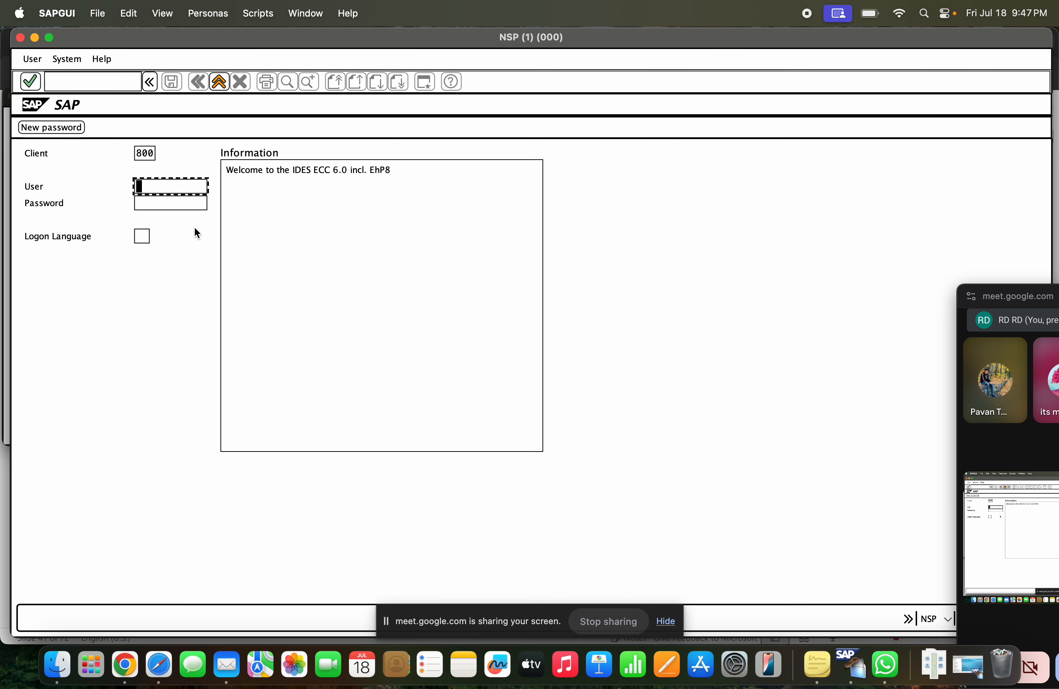
{"action": "left_click", "coordinate": [180, 187]}
{"action": "key", "text": "Return"}
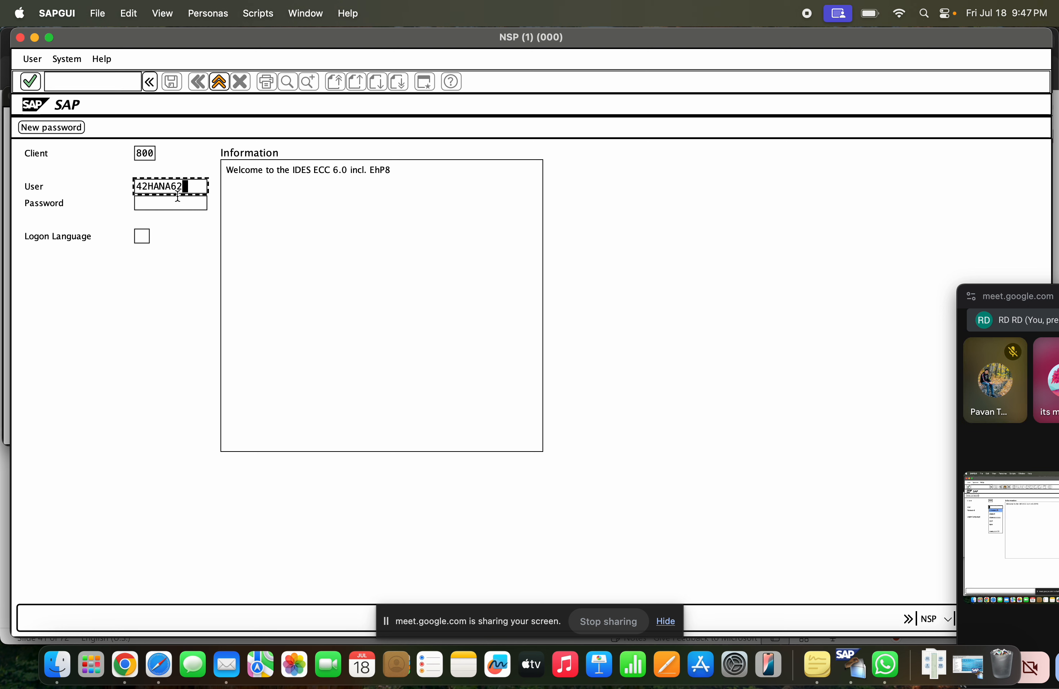
{"action": "key", "text": "Tab"}
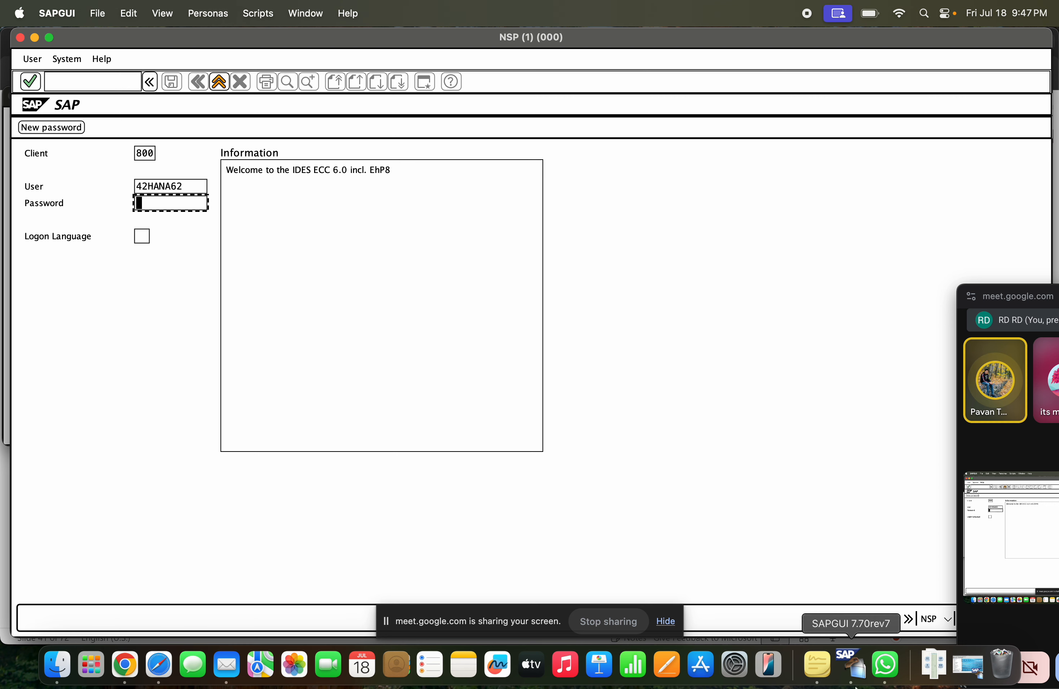
{"action": "key", "text": "shift+Tab"}
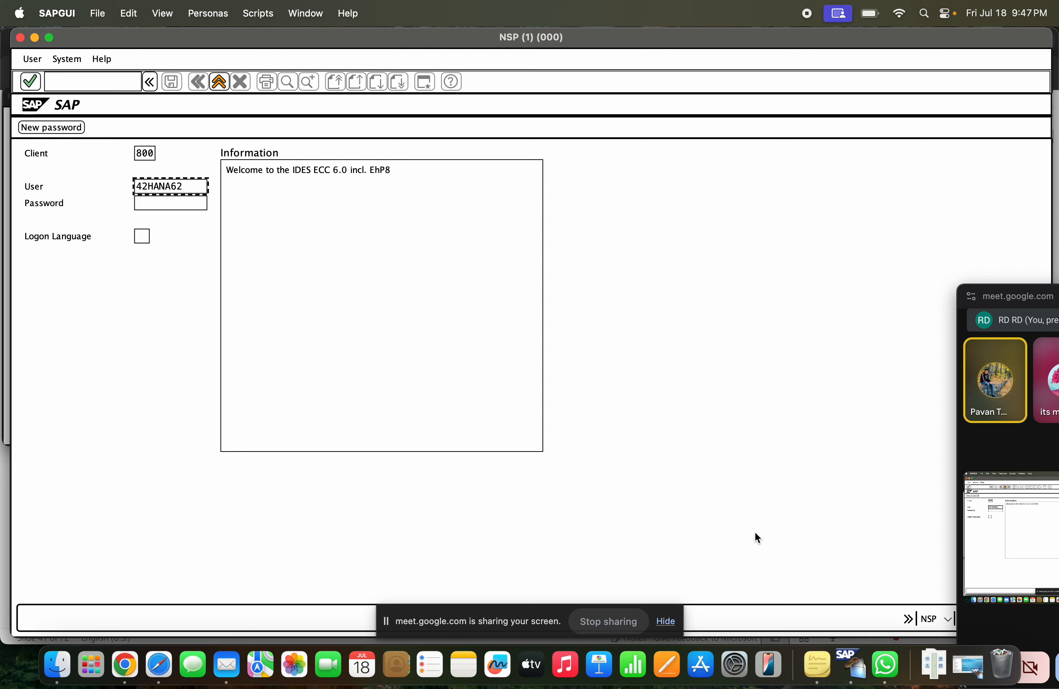
{"action": "key", "text": "BackSpace"}
{"action": "key", "text": "BackSpace"}
{"action": "key", "text": "BackSpace"}
{"action": "key", "text": "BackSpace"}
{"action": "key", "text": "BackSpace"}
{"action": "key", "text": "BackSpace"}
{"action": "key", "text": "BackSpace"}
{"action": "key", "text": "BackSpace"}
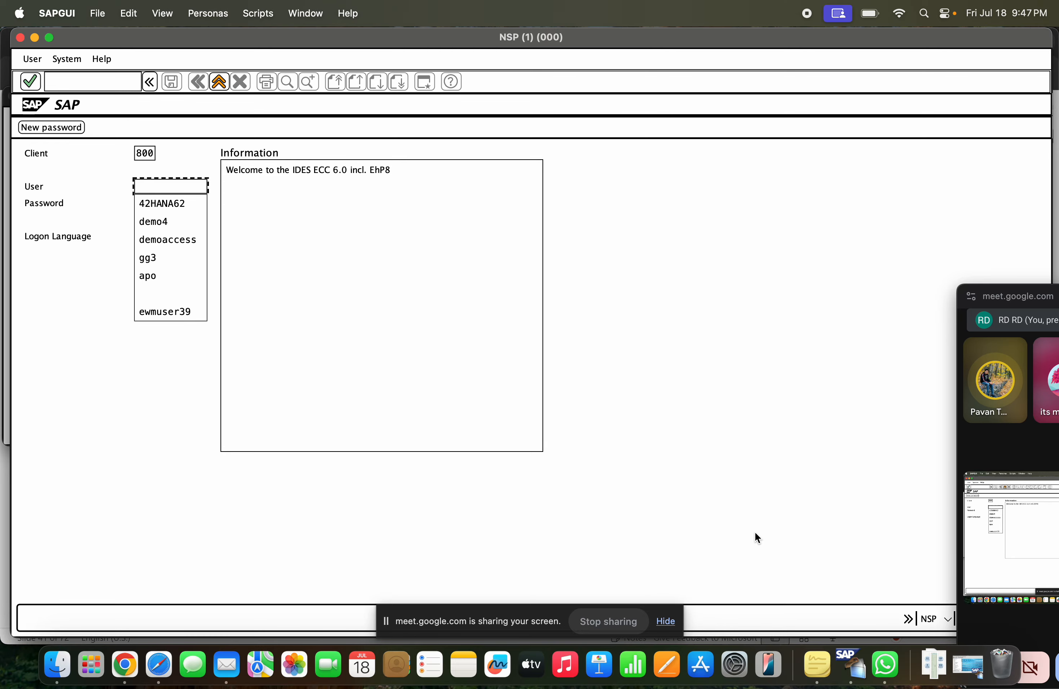
{"action": "key", "text": "super+Tab"}
{"action": "key", "text": "super+Tab"}
{"action": "left_click", "coordinate": [875, 659]}
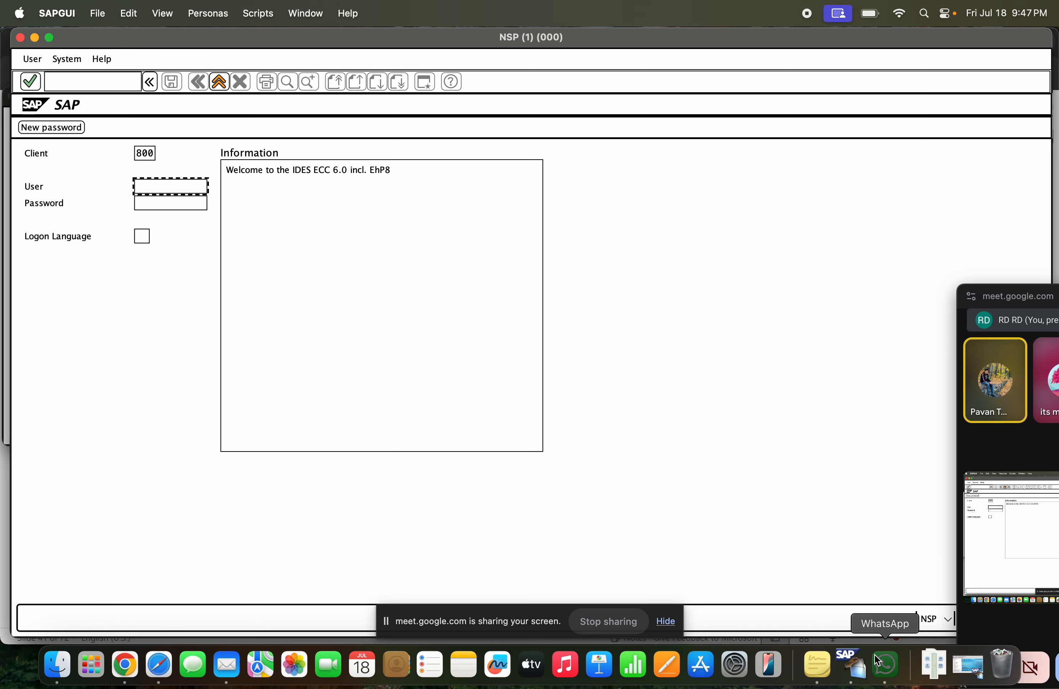
{"action": "key", "text": "super+Tab"}
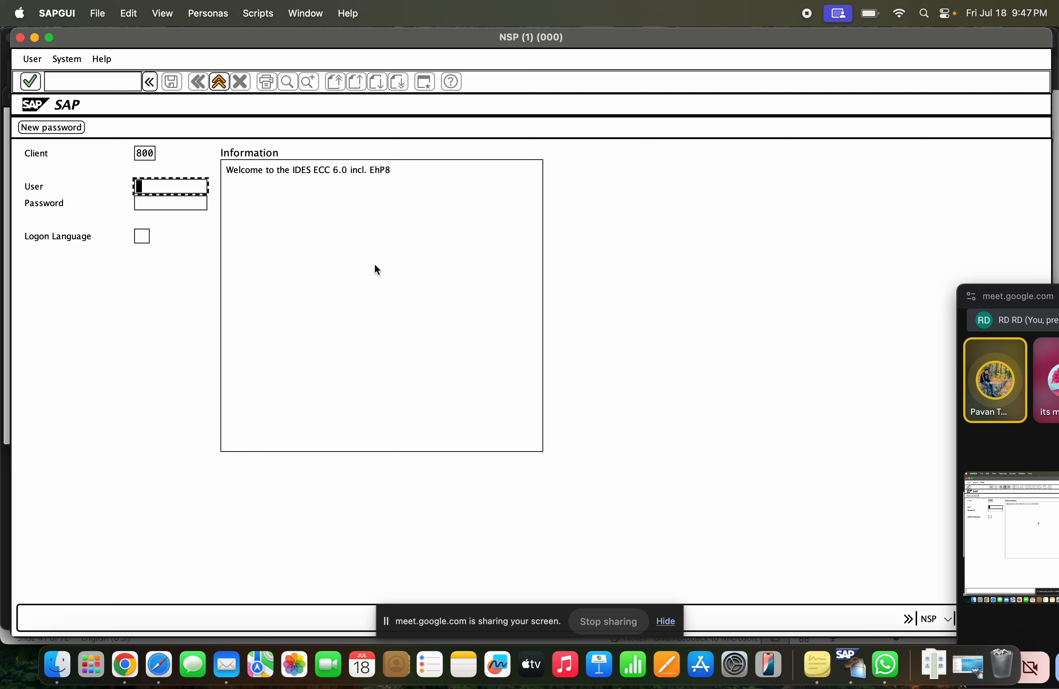
{"action": "key", "text": "Down"}
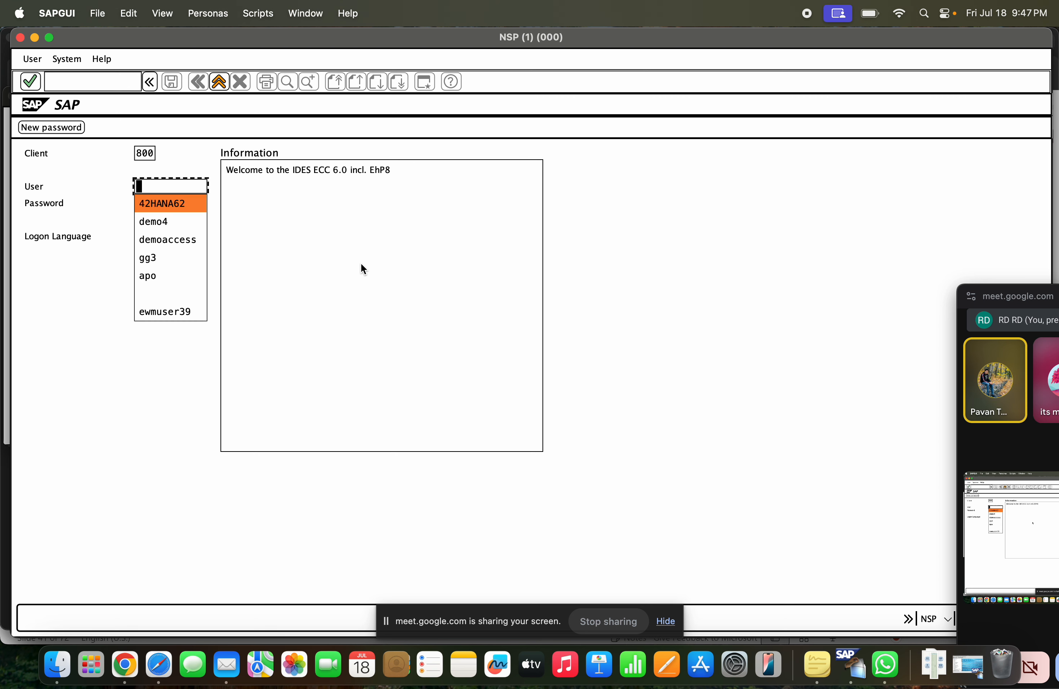
{"action": "left_click", "coordinate": [182, 202]}
{"action": "key", "text": "BackSpace"}
{"action": "key", "text": "BackSpace"}
{"action": "type", "text": "8"}
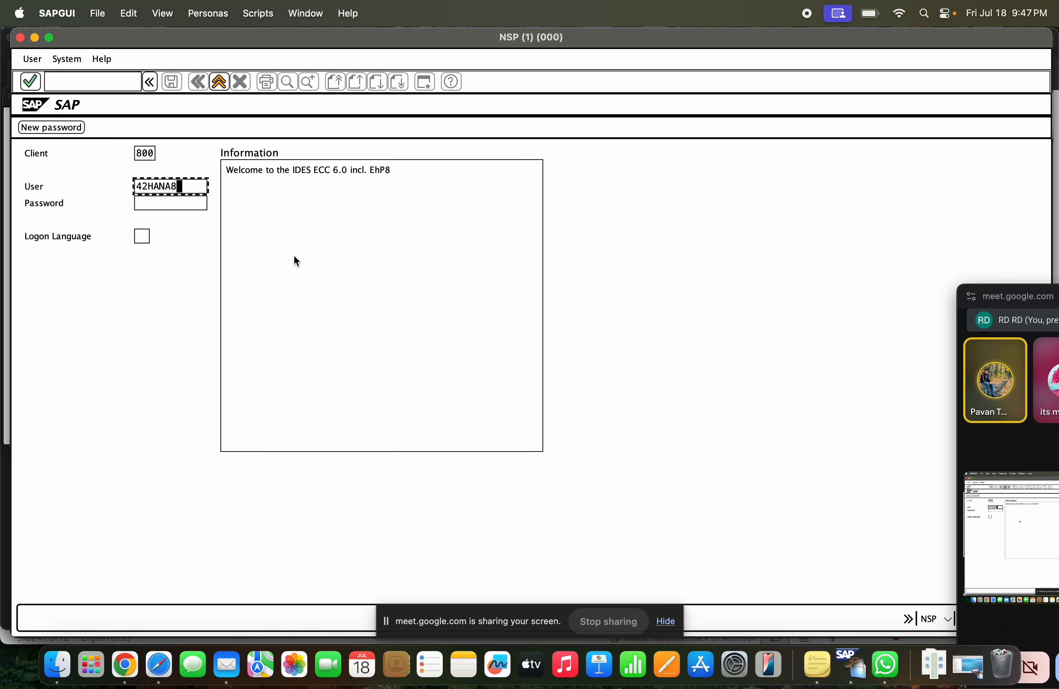
{"action": "type", "text": "2"}
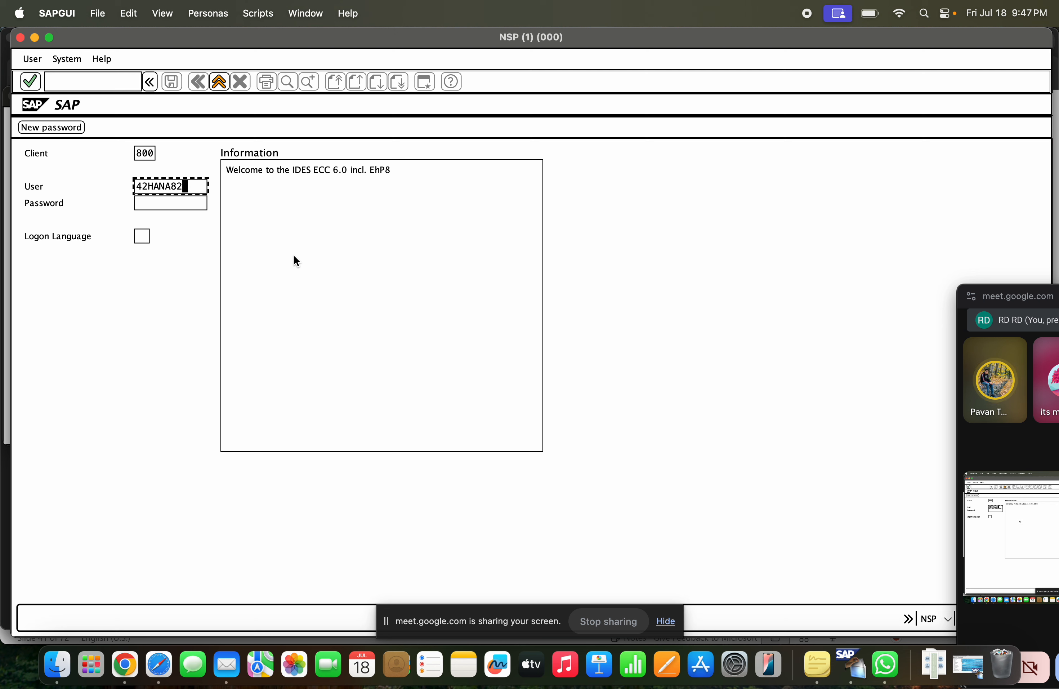
{"action": "key", "text": "BackSpace"}
{"action": "key", "text": "BackSpace"}
{"action": "key", "text": "BackSpace"}
{"action": "key", "text": "BackSpace"}
{"action": "key", "text": "BackSpace"}
{"action": "key", "text": "BackSpace"}
{"action": "key", "text": "BackSpace"}
{"action": "key", "text": "BackSpace"}
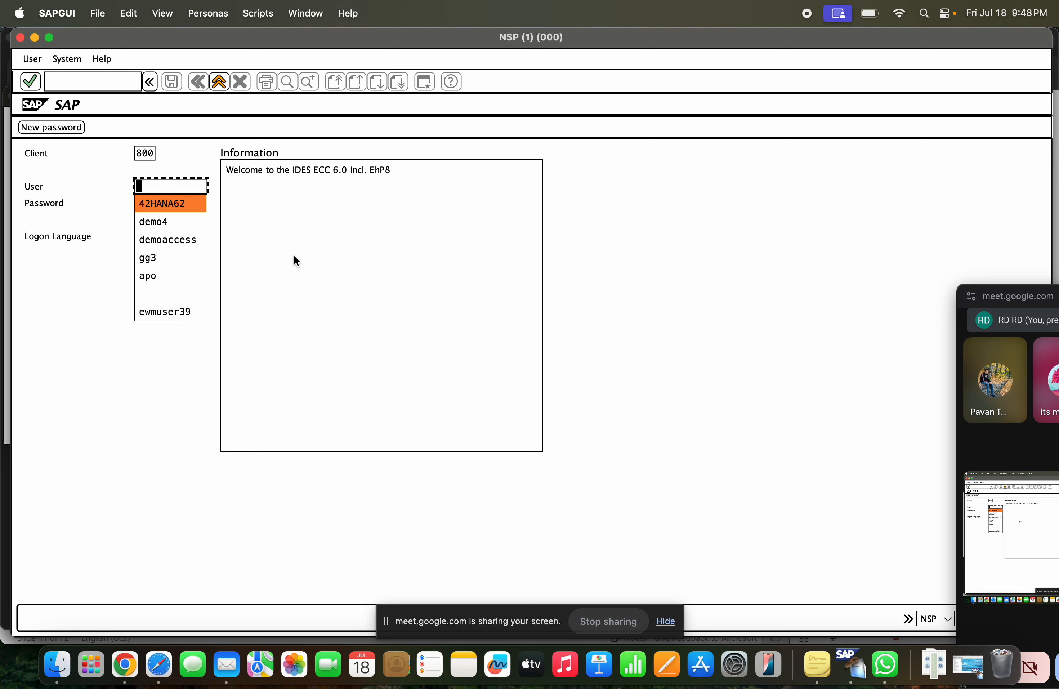
Enter the logon user name for the ECC system and move on to the Password field
{"action": "type", "text": "82"}
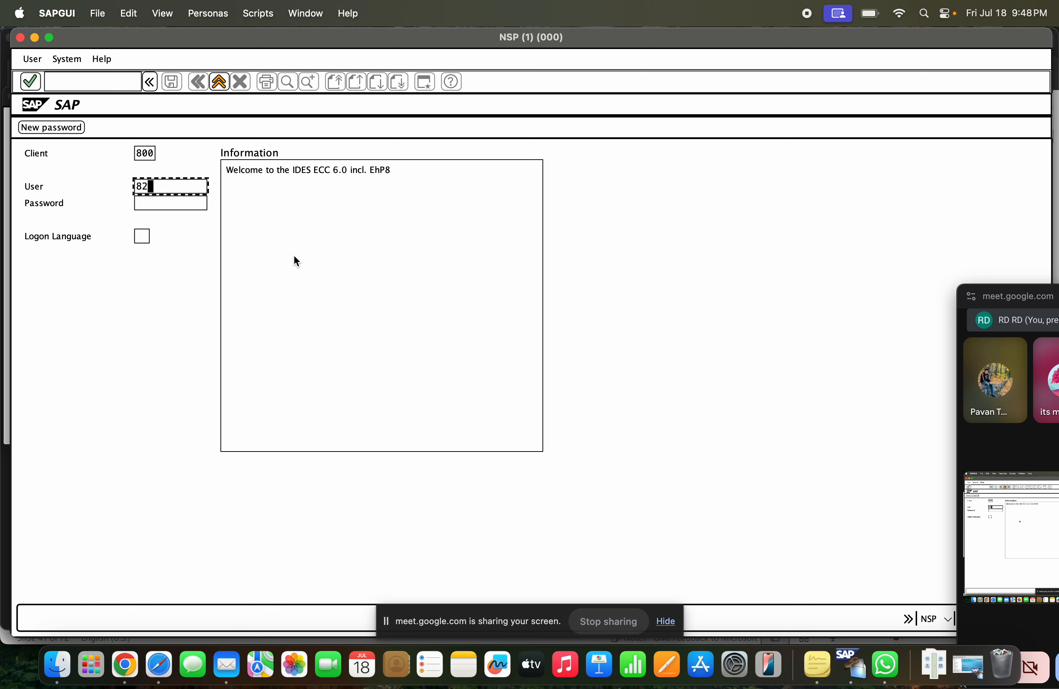
{"action": "type", "text": "user8"}
{"action": "key", "text": "Tab"}
Copy the password from the open WhatsApp chat message into the SAP logon's Password field and try to log on
{"action": "key", "text": "super+Tab"}
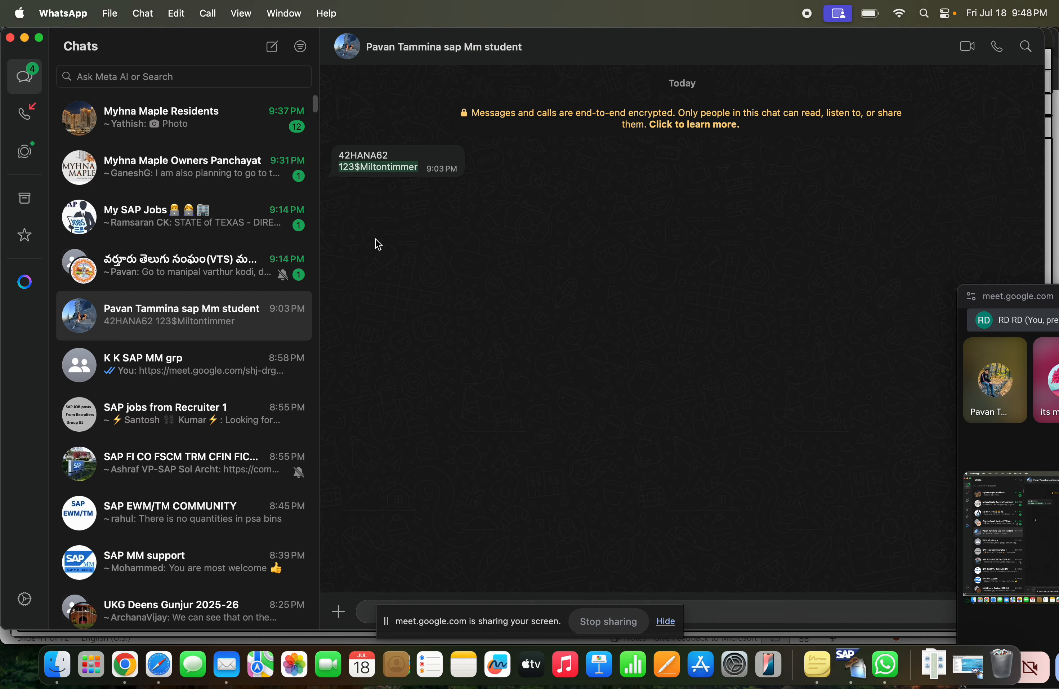
{"action": "left_click", "coordinate": [346, 180]}
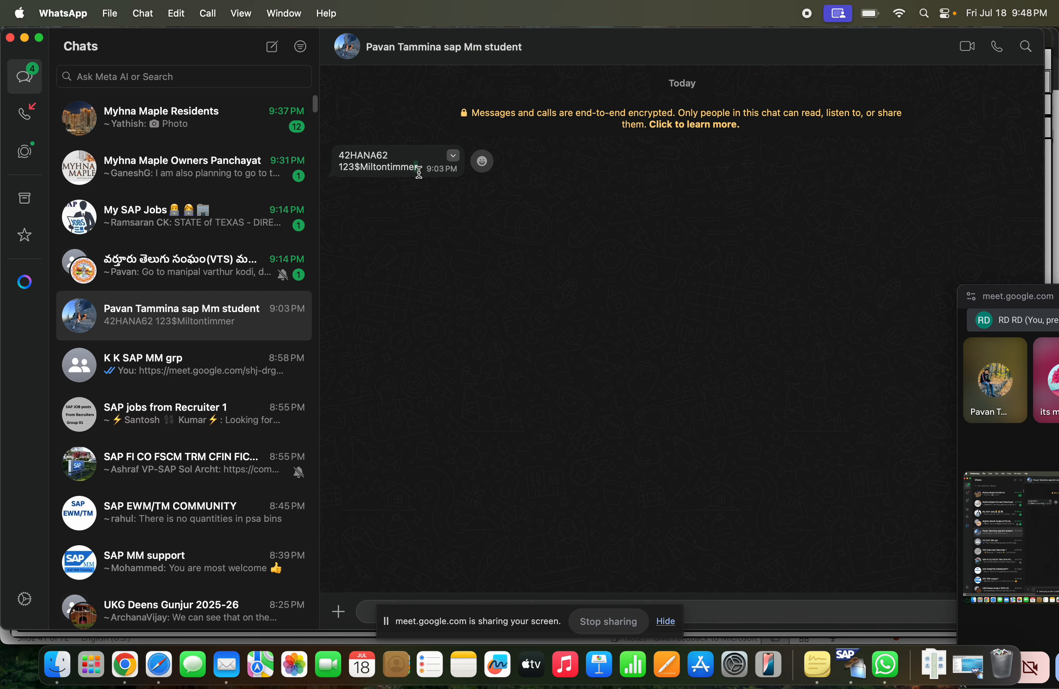
{"action": "left_click_drag", "start_coordinate": [419, 172], "coordinate": [343, 169]}
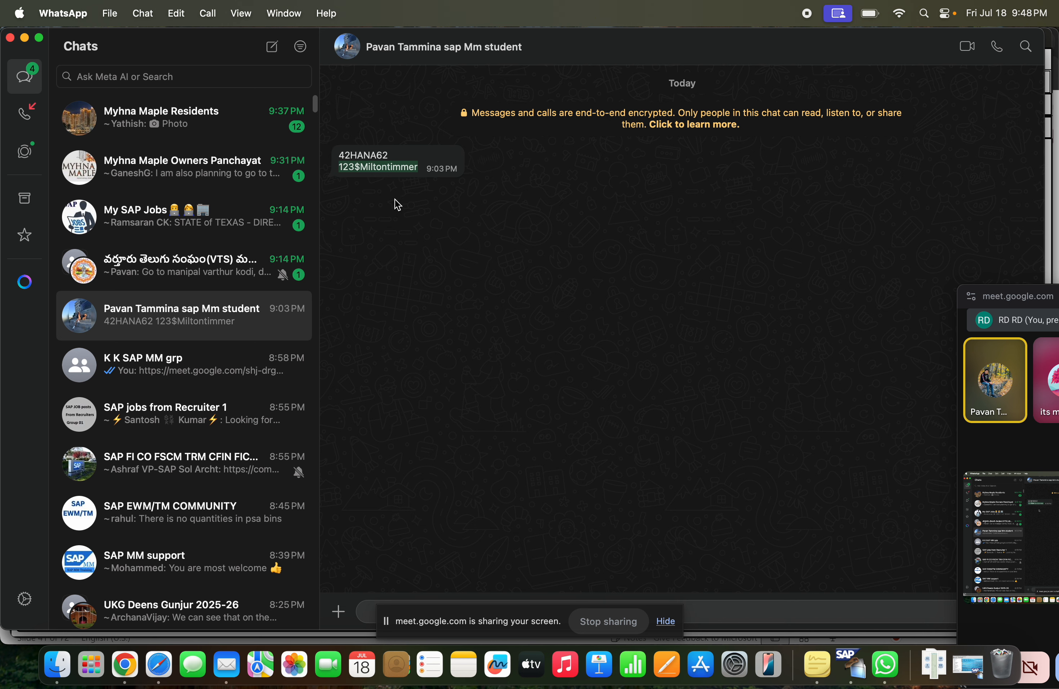
{"action": "key", "text": "super+Tab"}
{"action": "type", "text": "*"}
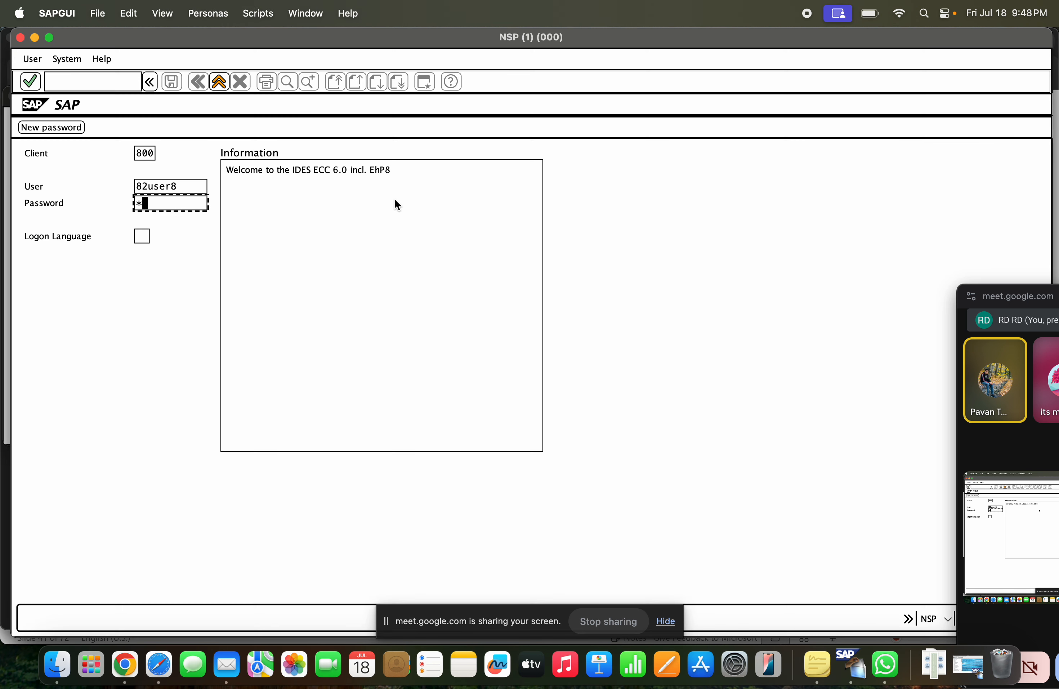
{"action": "key", "text": "BackSpace"}
{"action": "key", "text": "super+v"}
{"action": "key", "text": "Return"}
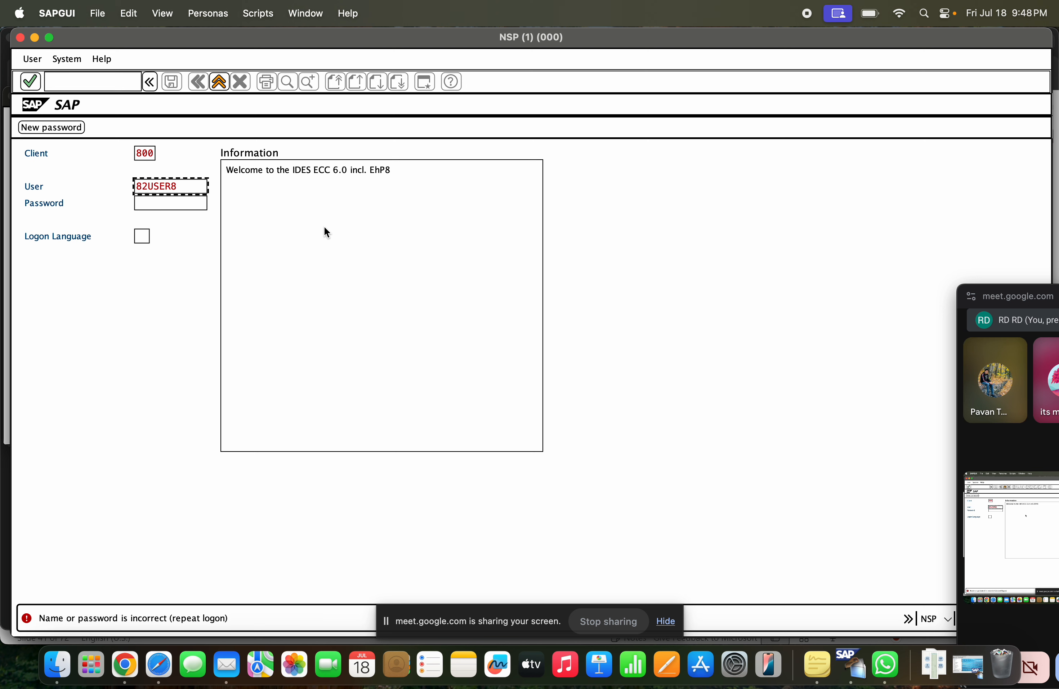
Copy the password from the WhatsApp message again, return to the SAP logon's Password field, and exit the logon screen
{"action": "left_click", "coordinate": [187, 185]}
{"action": "left_click", "coordinate": [206, 209]}
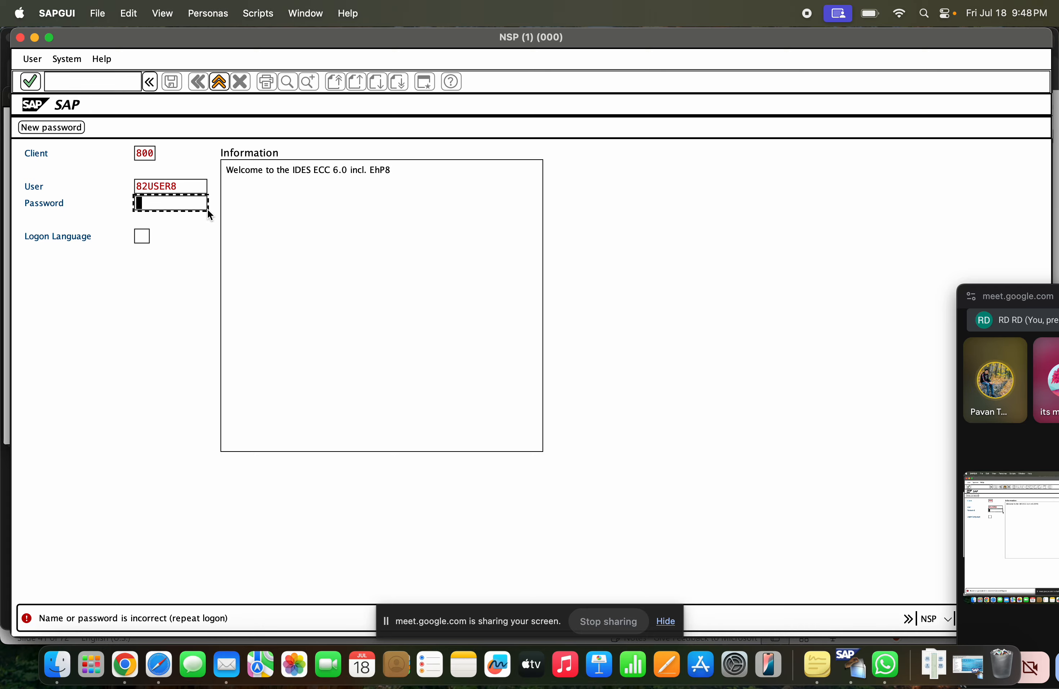
{"action": "key", "text": "super+Tab"}
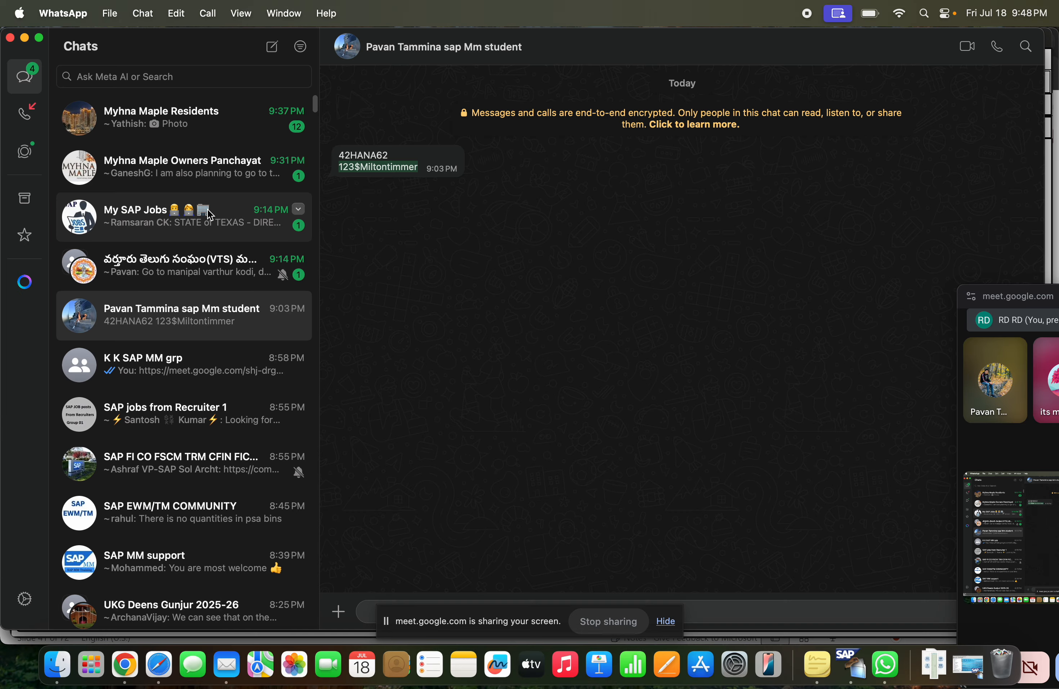
{"action": "right_click", "coordinate": [405, 175]}
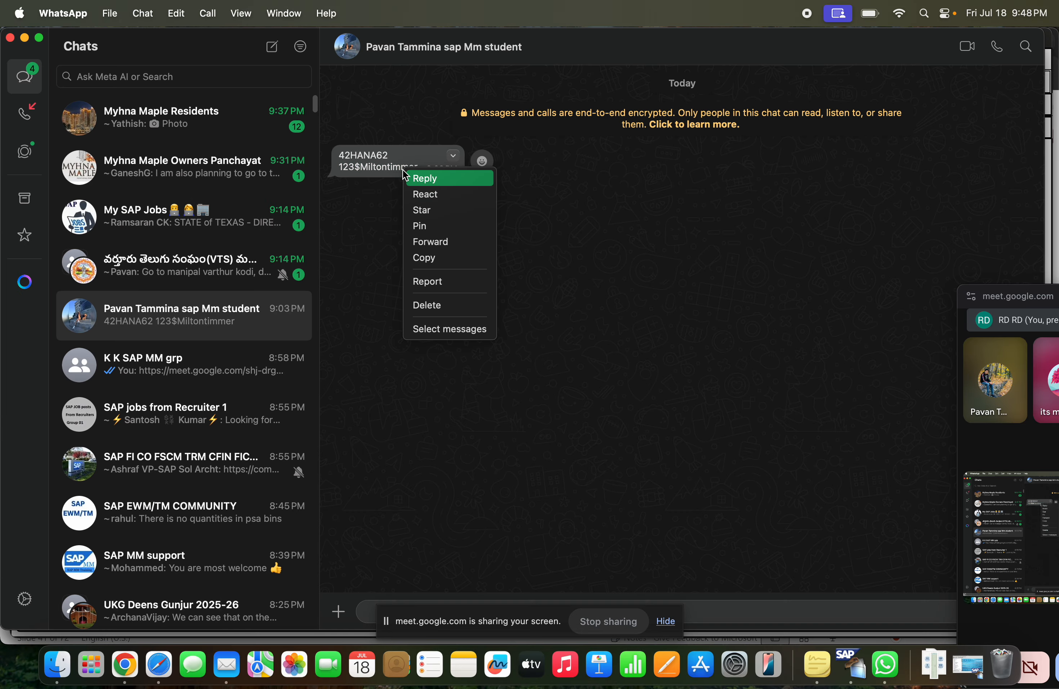
{"action": "left_click", "coordinate": [425, 258]}
{"action": "left_click_drag", "start_coordinate": [421, 167], "coordinate": [338, 166]}
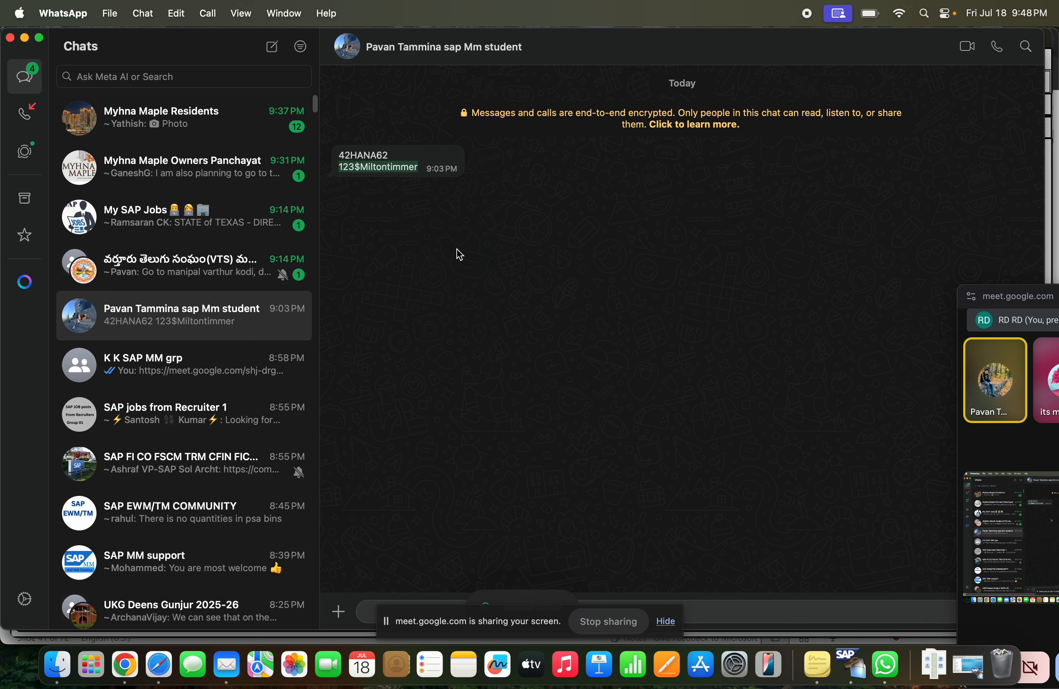
{"action": "key", "text": "super+Tab"}
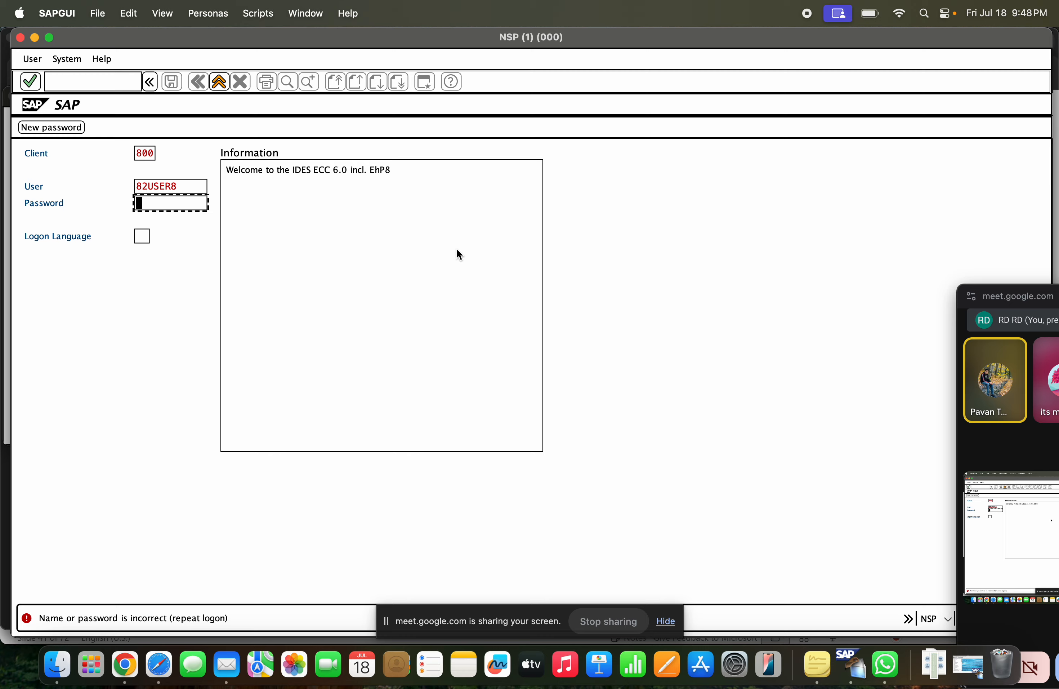
{"action": "key", "text": "shift+Tab"}
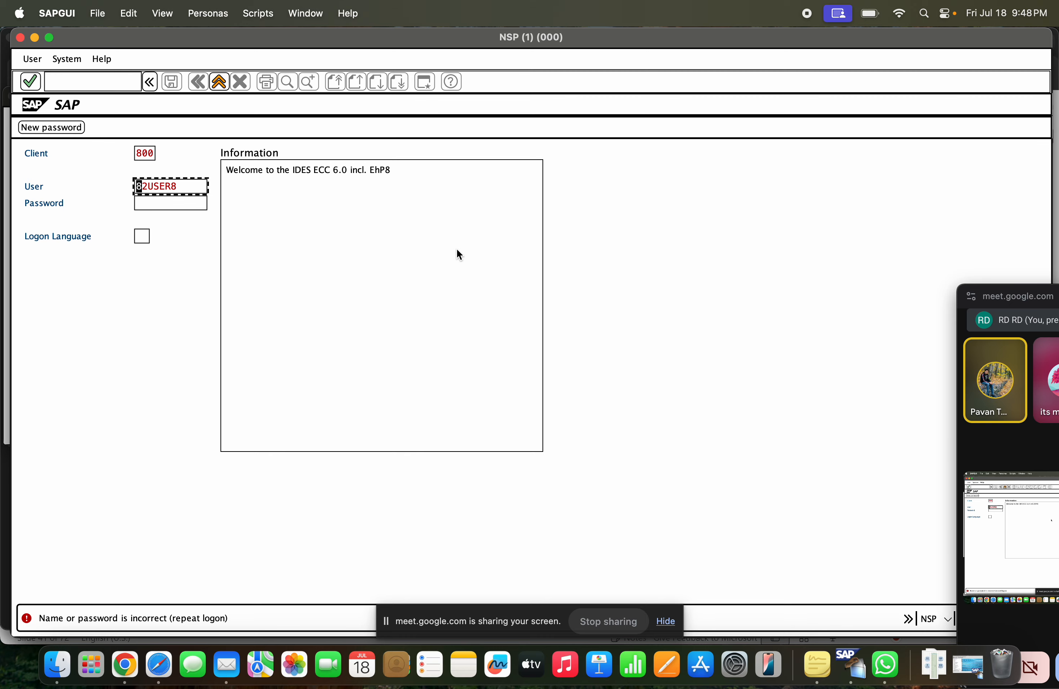
{"action": "key", "text": "Tab"}
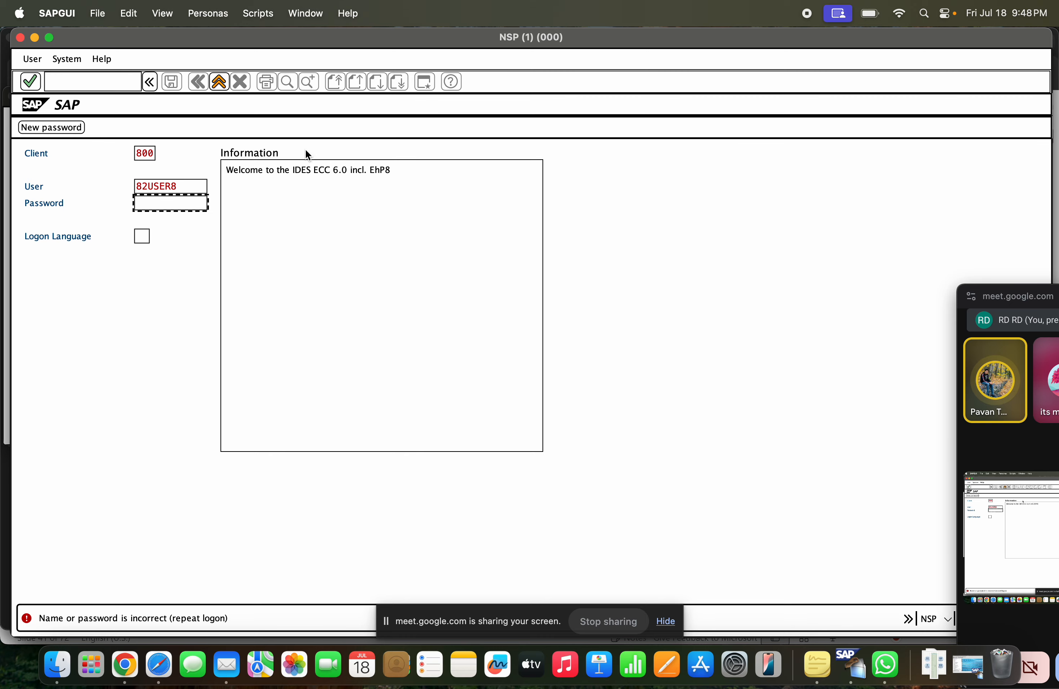
{"action": "left_click", "coordinate": [217, 85]}
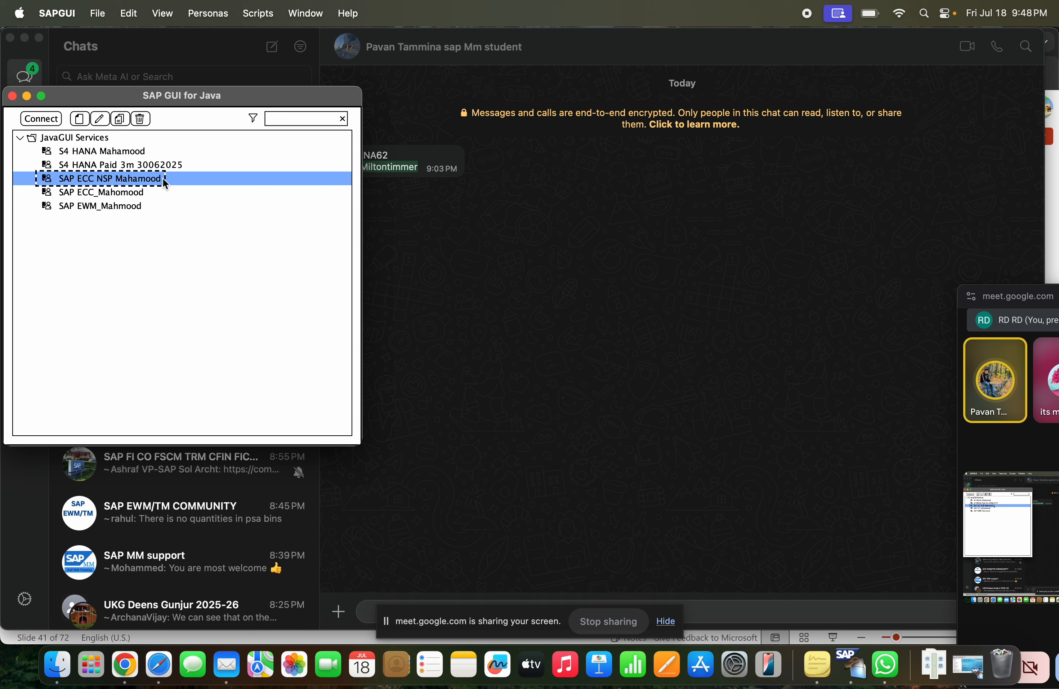
Try to connect to the SAP ECC system listed directly below SAP ECC NSP and dismiss the error dialog
{"action": "left_click", "coordinate": [143, 192]}
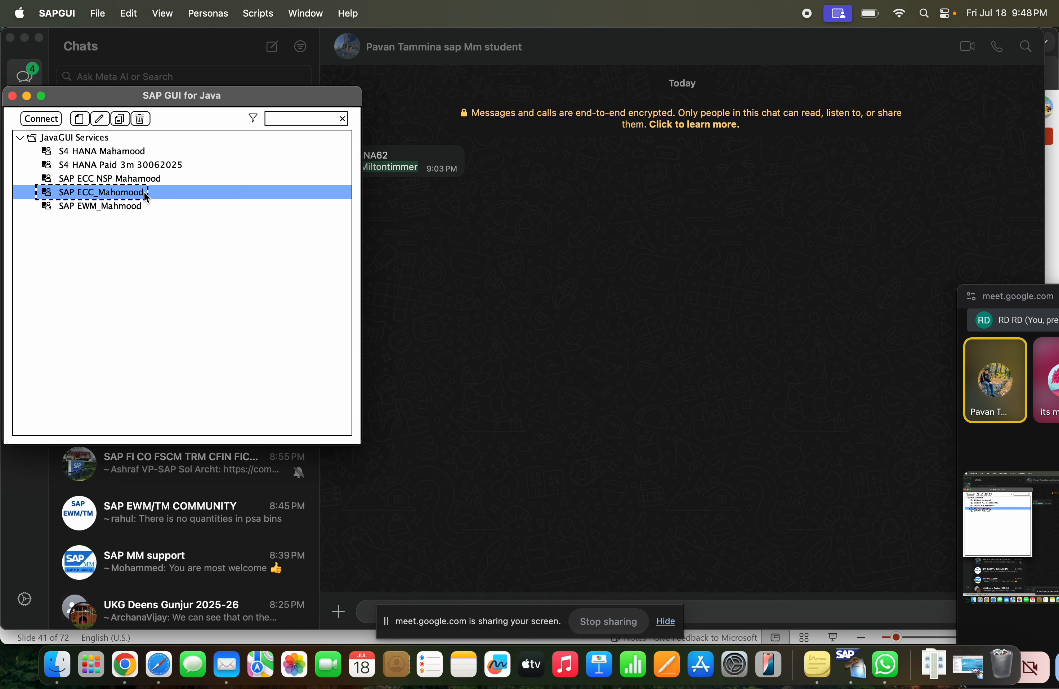
{"action": "left_click", "coordinate": [145, 178]}
{"action": "left_click", "coordinate": [147, 164]}
{"action": "left_click", "coordinate": [146, 180]}
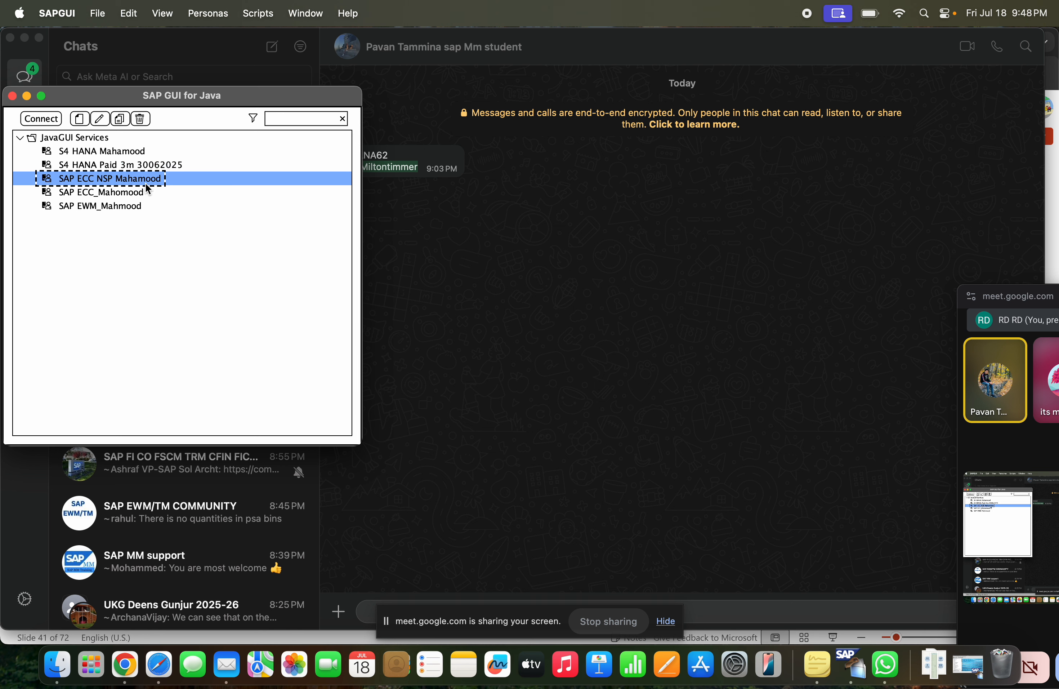
{"action": "left_click", "coordinate": [140, 205]}
{"action": "double_click", "coordinate": [139, 194]}
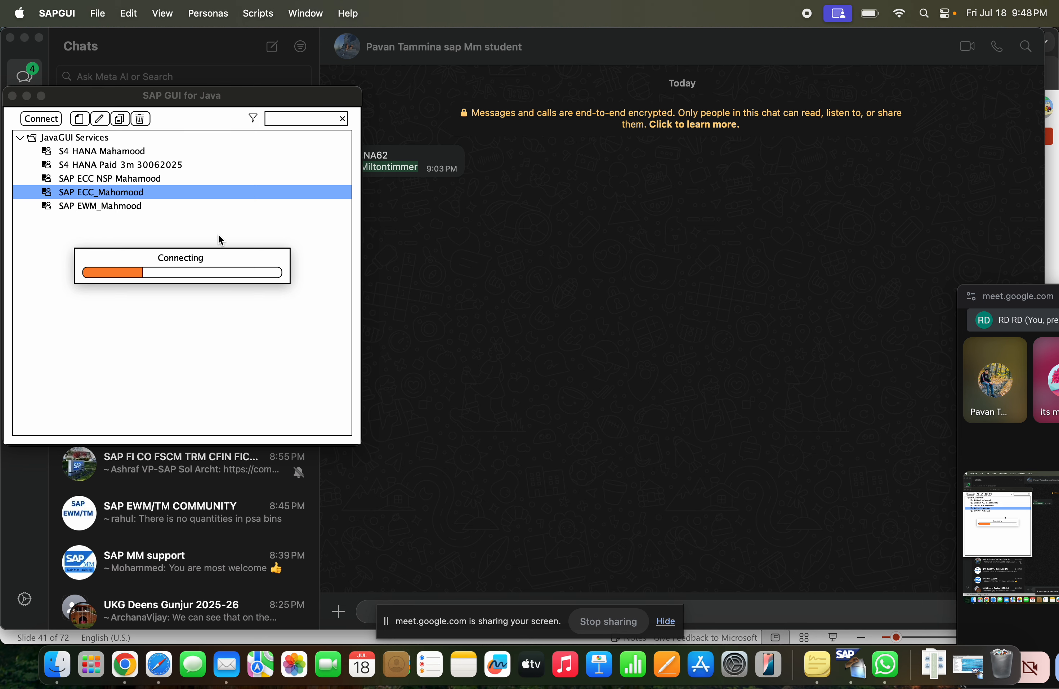
{"action": "left_click", "coordinate": [192, 352]}
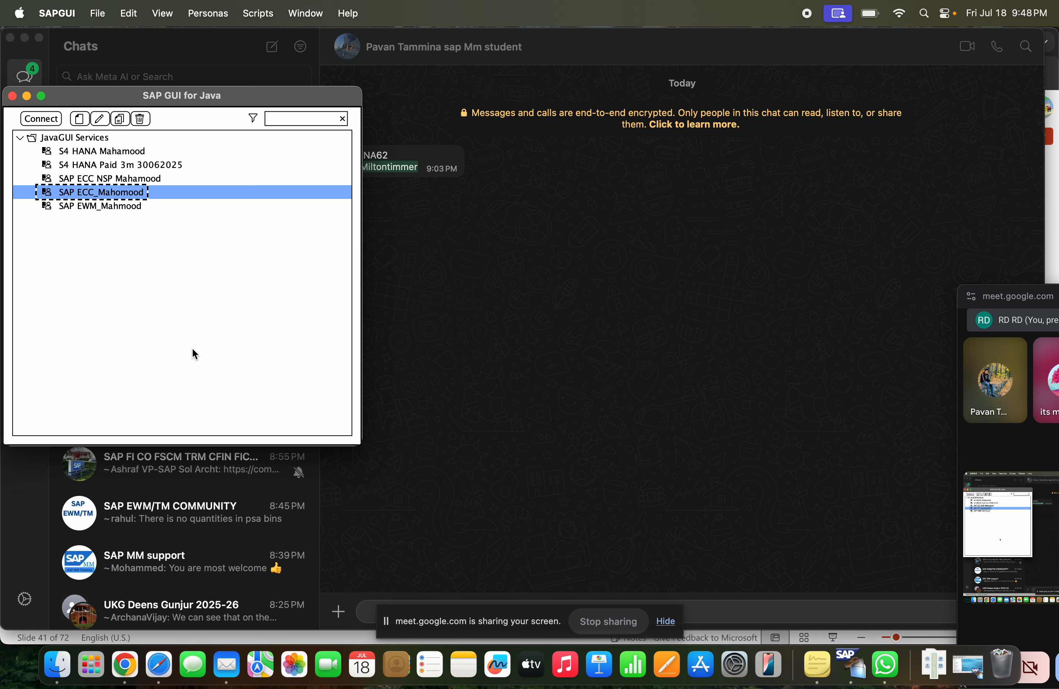
Retry the connection to the SAP ECC system between the NSP and EWM entries and close its error dialog
{"action": "left_click", "coordinate": [131, 169]}
{"action": "double_click", "coordinate": [140, 192]}
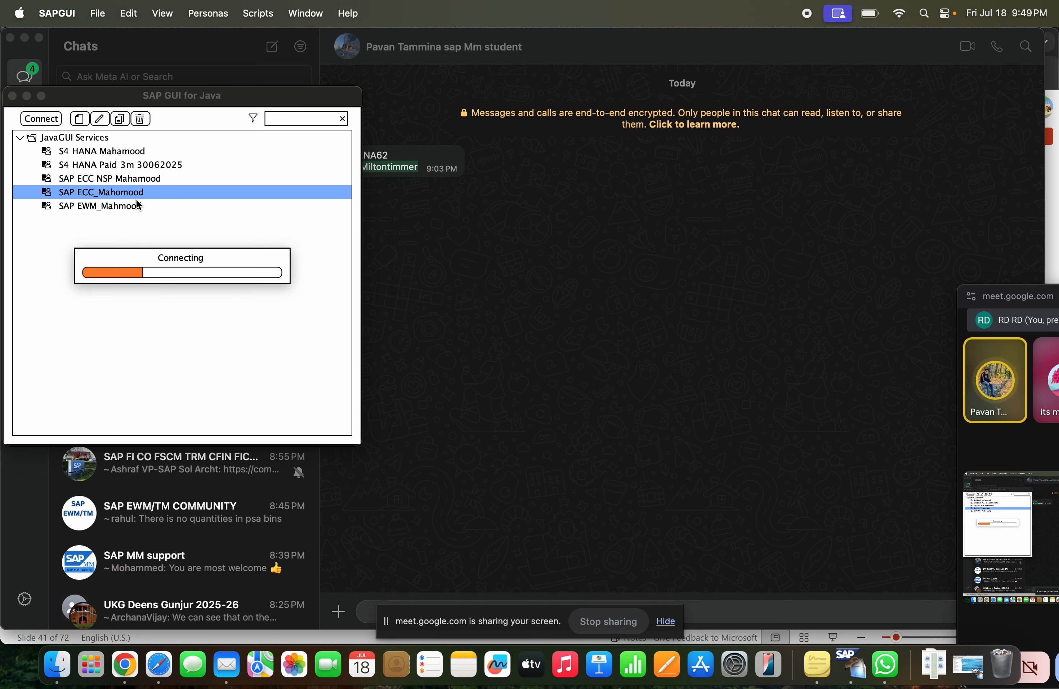
{"action": "key", "text": "super+Tab"}
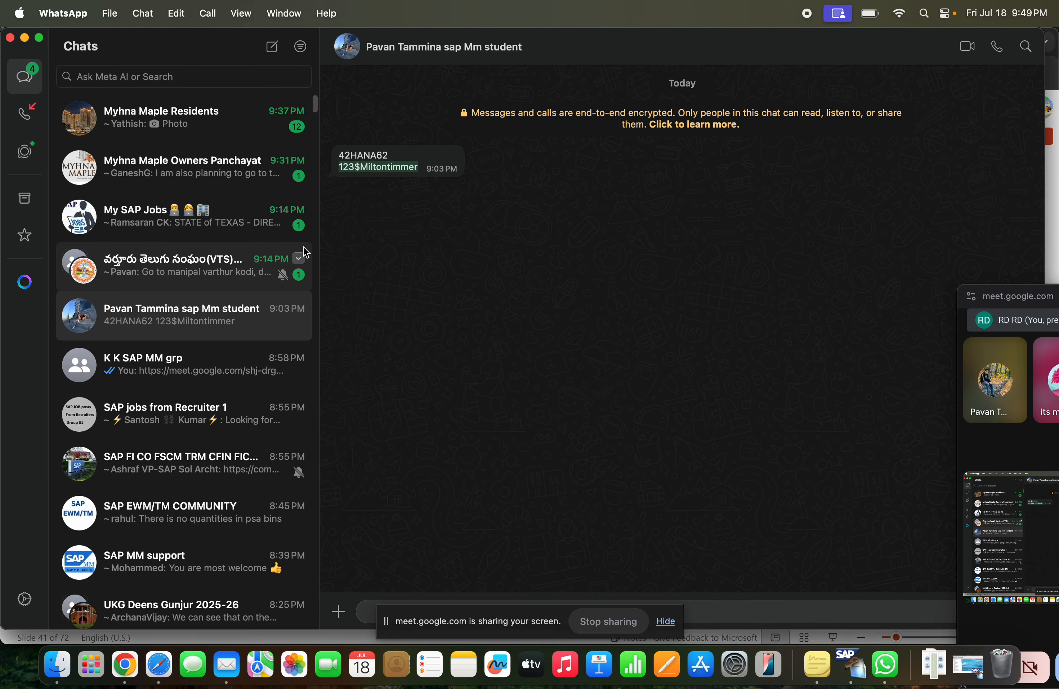
{"action": "key", "text": "super+Tab"}
{"action": "key", "text": "super+Tab"}
{"action": "key", "text": "super+Tab"}
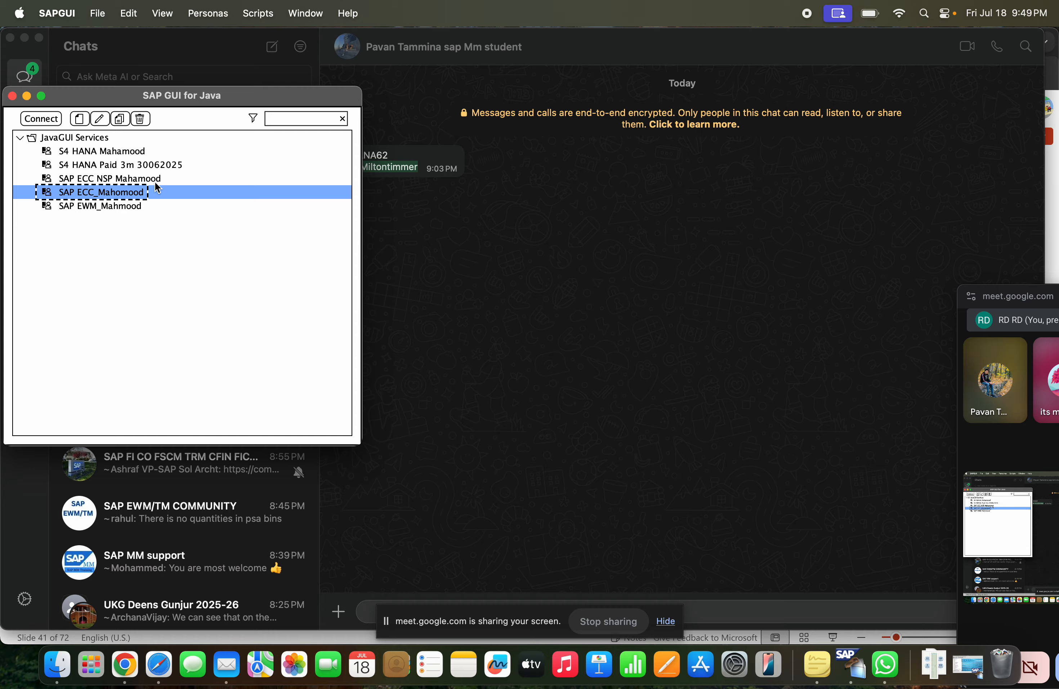
{"action": "key", "text": "super+Tab"}
{"action": "key", "text": "super+Tab"}
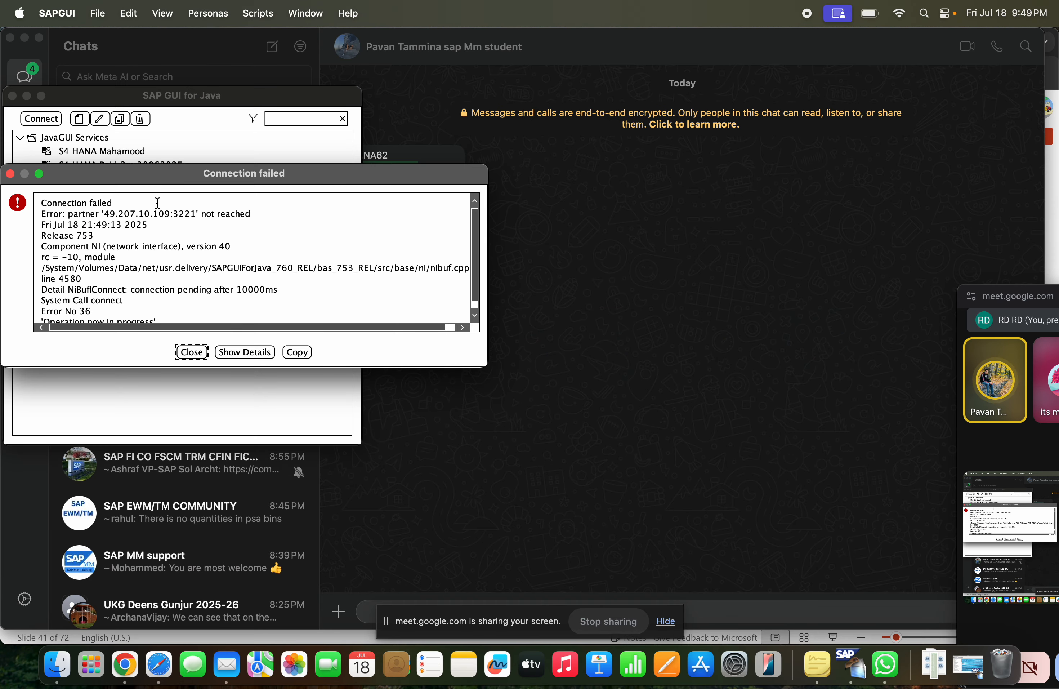
{"action": "left_click", "coordinate": [190, 352]}
Reconnect to the SAP ECC NSP system, enter the logon user name, and activate the Password field
{"action": "left_click", "coordinate": [133, 178]}
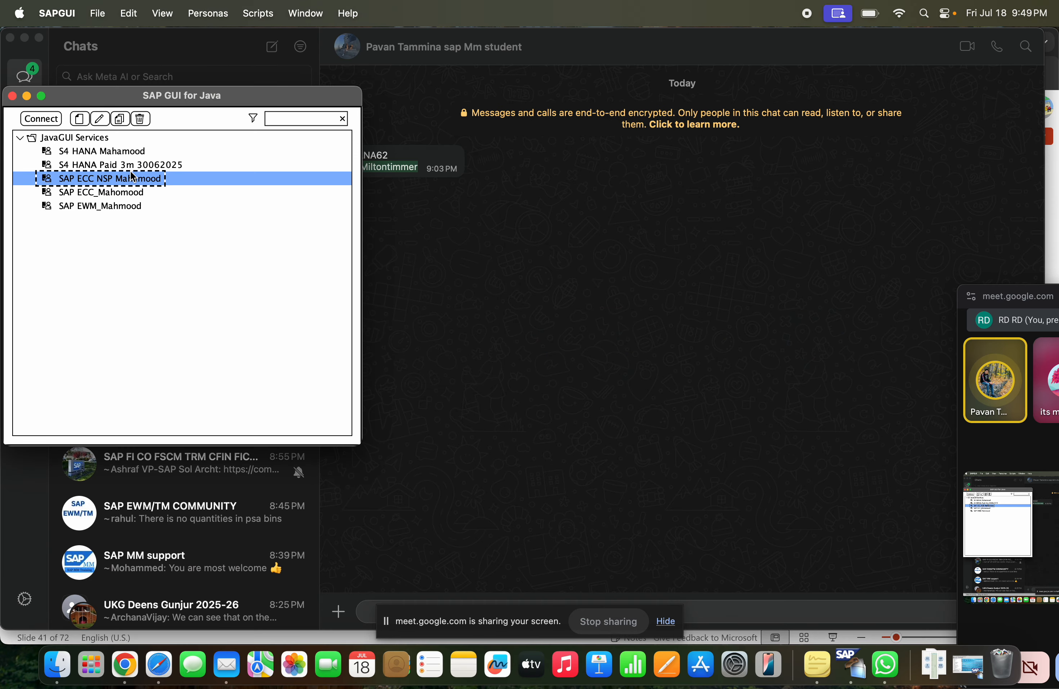
{"action": "double_click", "coordinate": [133, 178]}
{"action": "left_click", "coordinate": [133, 185]}
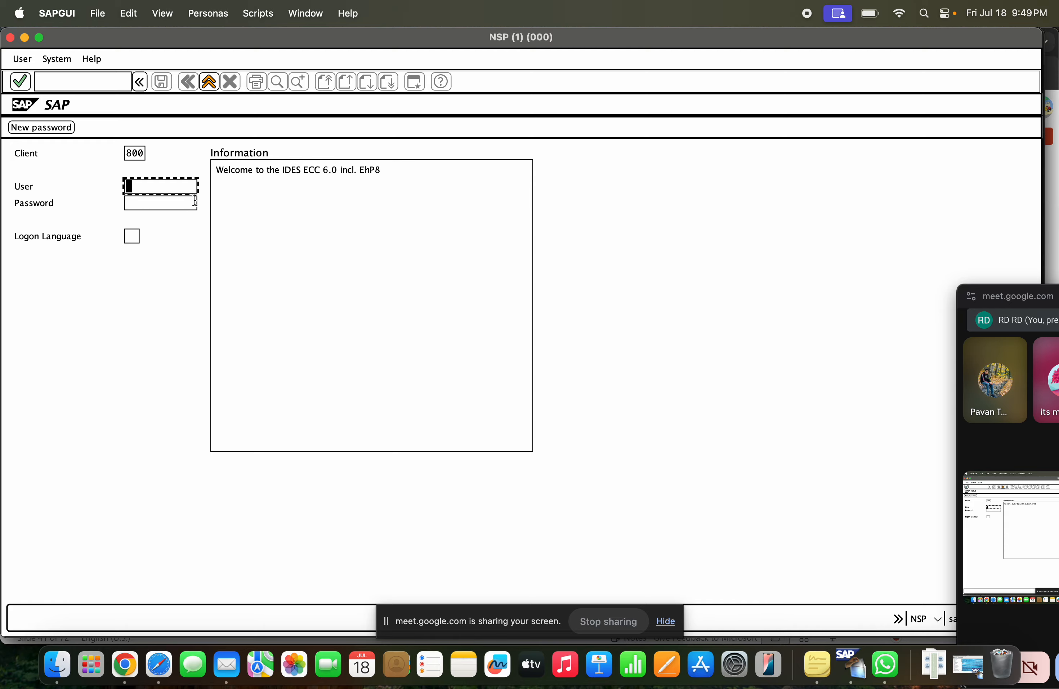
{"action": "left_click", "coordinate": [174, 205]}
{"action": "key", "text": "Tab"}
Paste the password copied from the WhatsApp message into the NSP logon, try to log on, and leave the logon screen
{"action": "key", "text": "super+Tab"}
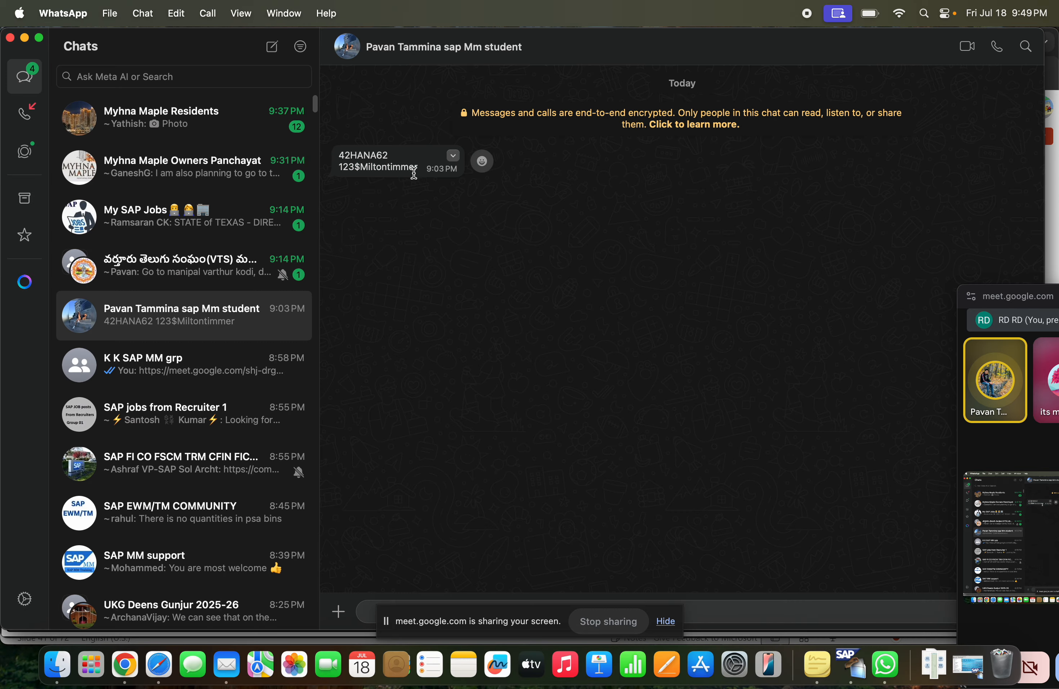
{"action": "left_click_drag", "start_coordinate": [420, 167], "coordinate": [342, 166]}
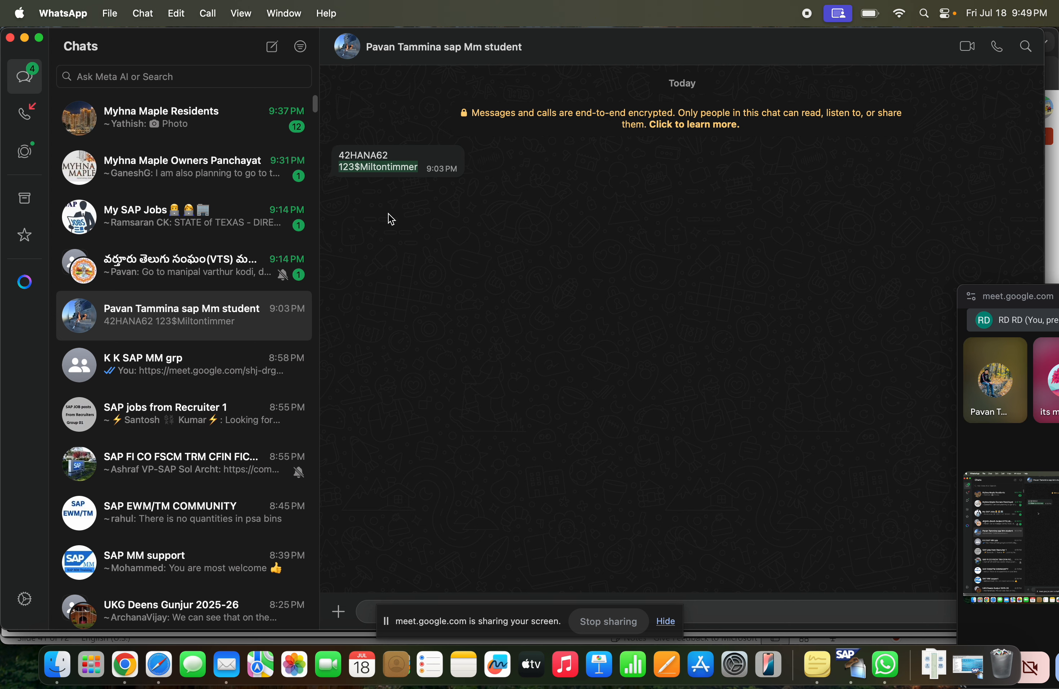
{"action": "key", "text": "super+Tab"}
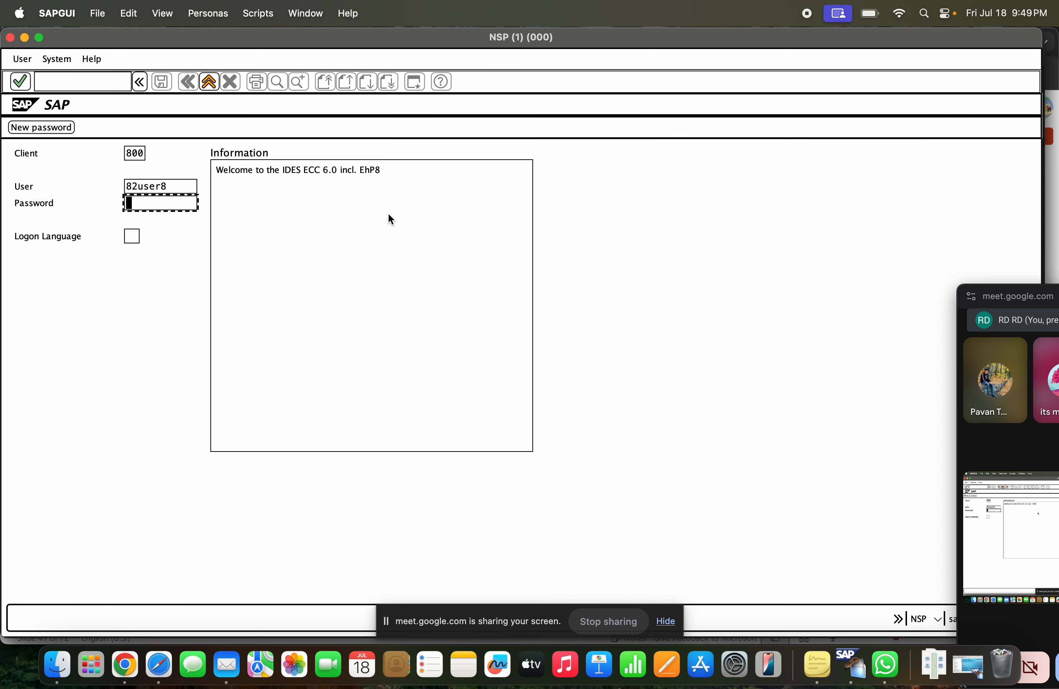
{"action": "key", "text": "super+v"}
{"action": "key", "text": "Return"}
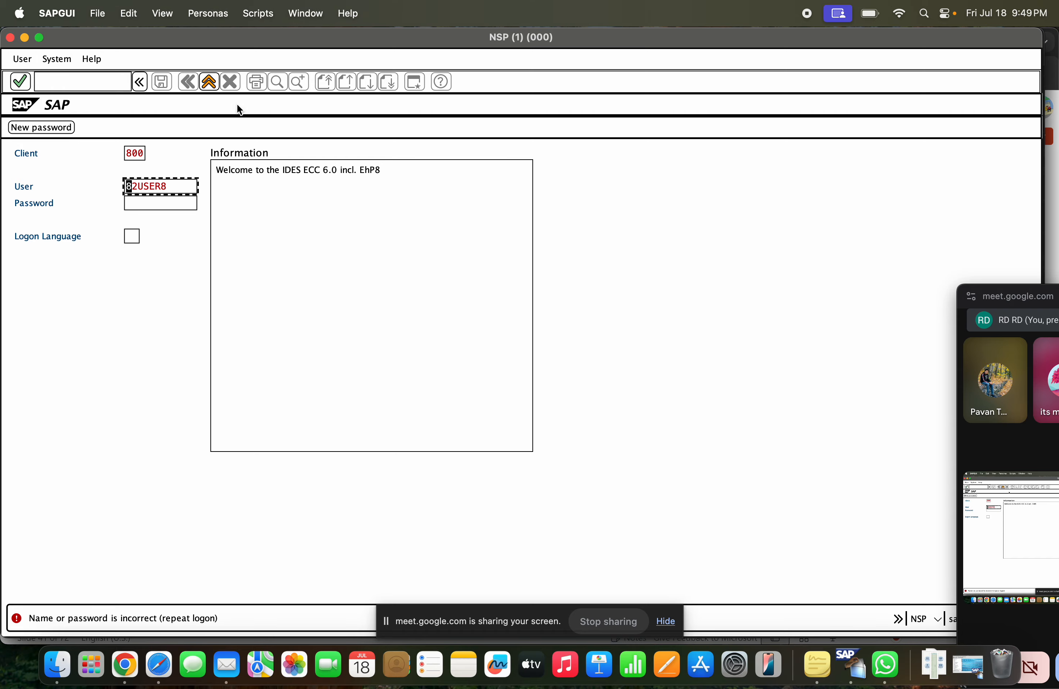
{"action": "left_click", "coordinate": [209, 81]}
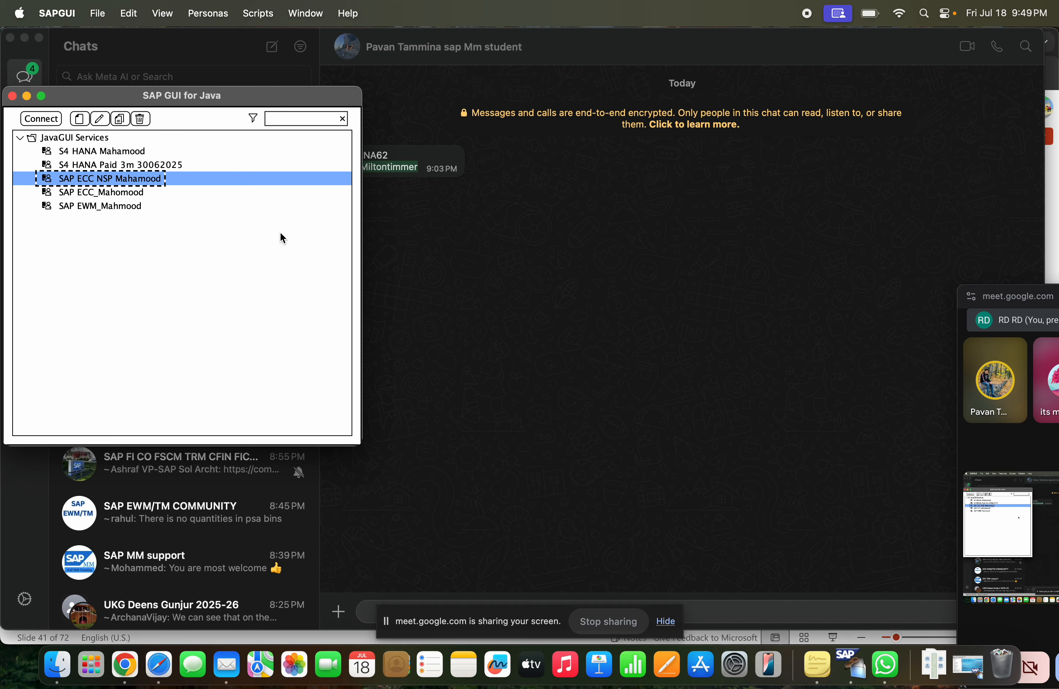
Switch back to the SAPGUI session H42 and open the Change Material transaction from its SAP Easy Access screen
{"action": "left_click", "coordinate": [134, 196]}
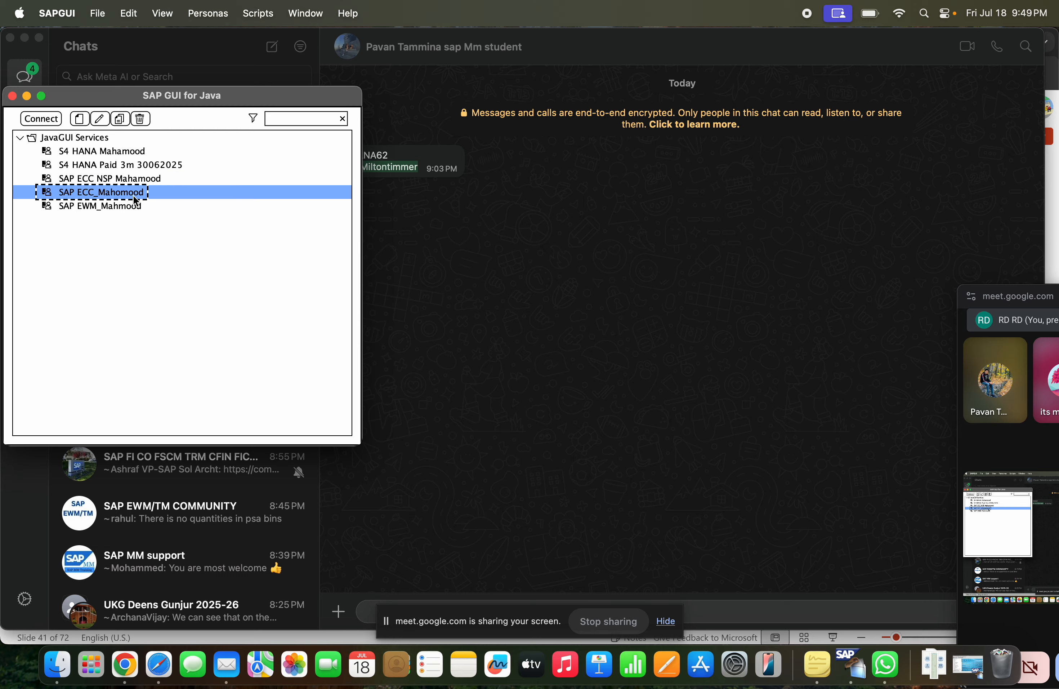
{"action": "key", "text": "super+Tab"}
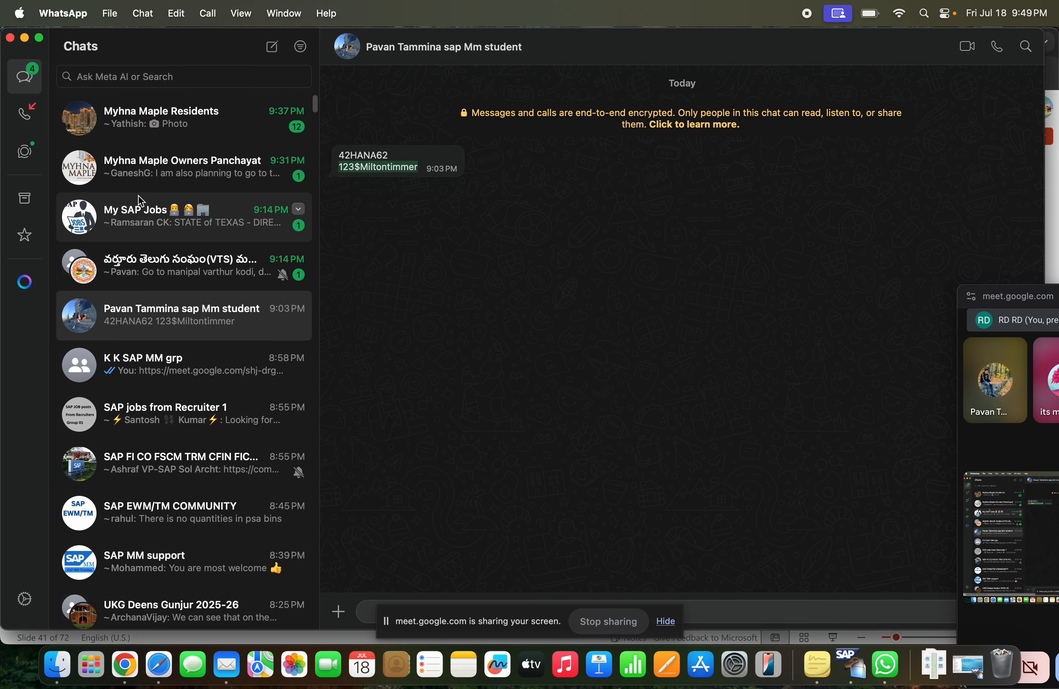
{"action": "key", "text": "super+Tab"}
{"action": "key", "text": "super+Tab"}
{"action": "key", "text": "super+shift+Tab"}
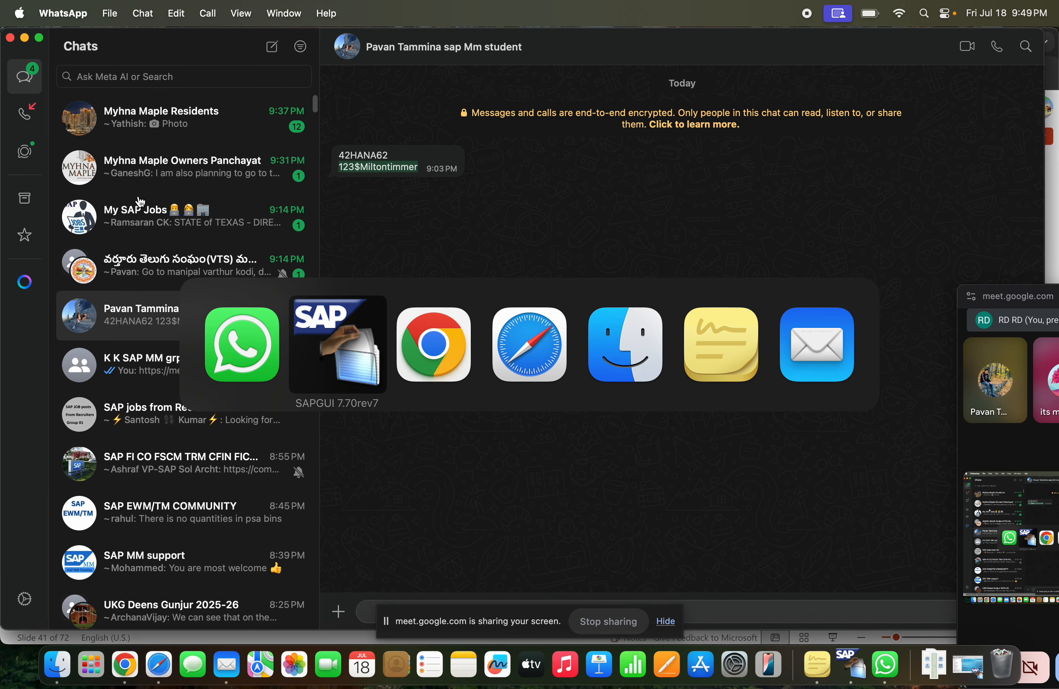
{"action": "key", "text": "Return"}
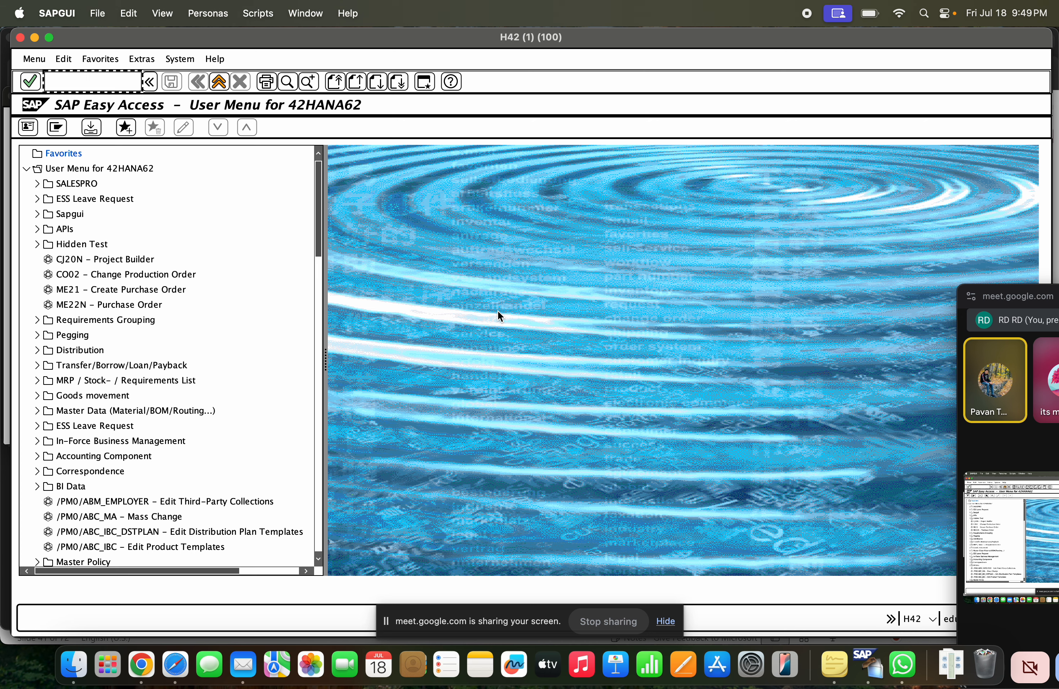
{"action": "type", "text": "mm02"}
{"action": "key", "text": "Return"}
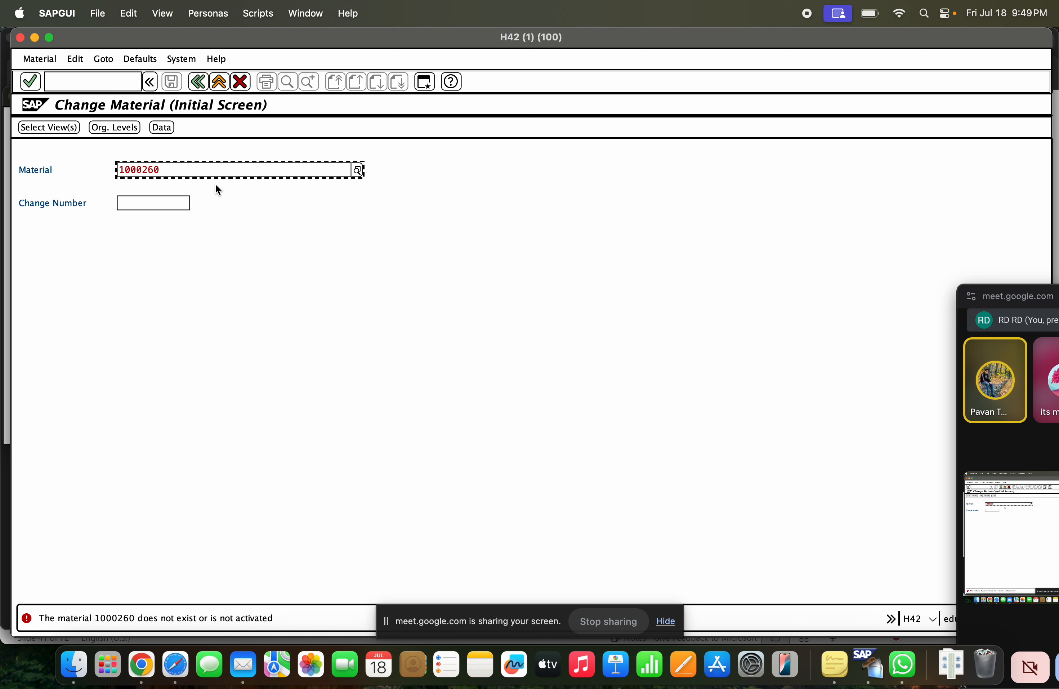
Try to open material 100-100 for change, then clear the Material field
{"action": "left_click_drag", "start_coordinate": [161, 170], "coordinate": [92, 166]}
{"action": "type", "text": "100-10"}
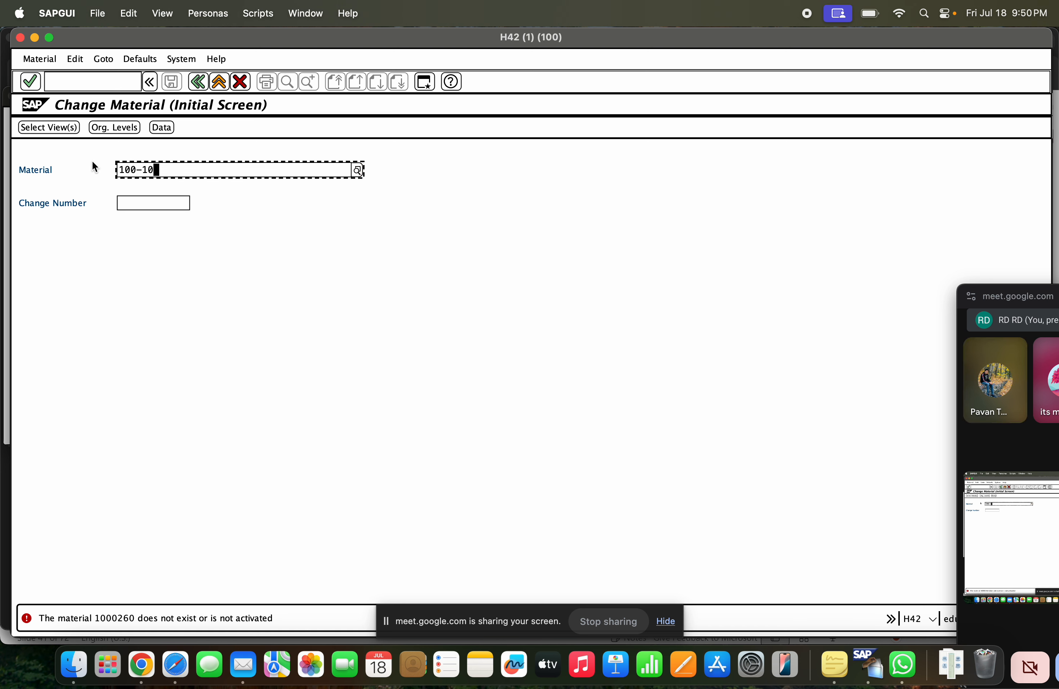
{"action": "type", "text": "0"}
{"action": "key", "text": "Return"}
{"action": "key", "text": "BackSpace"}
{"action": "key", "text": "BackSpace"}
{"action": "key", "text": "BackSpace"}
{"action": "key", "text": "BackSpace"}
{"action": "key", "text": "BackSpace"}
{"action": "key", "text": "BackSpace"}
{"action": "key", "text": "BackSpace"}
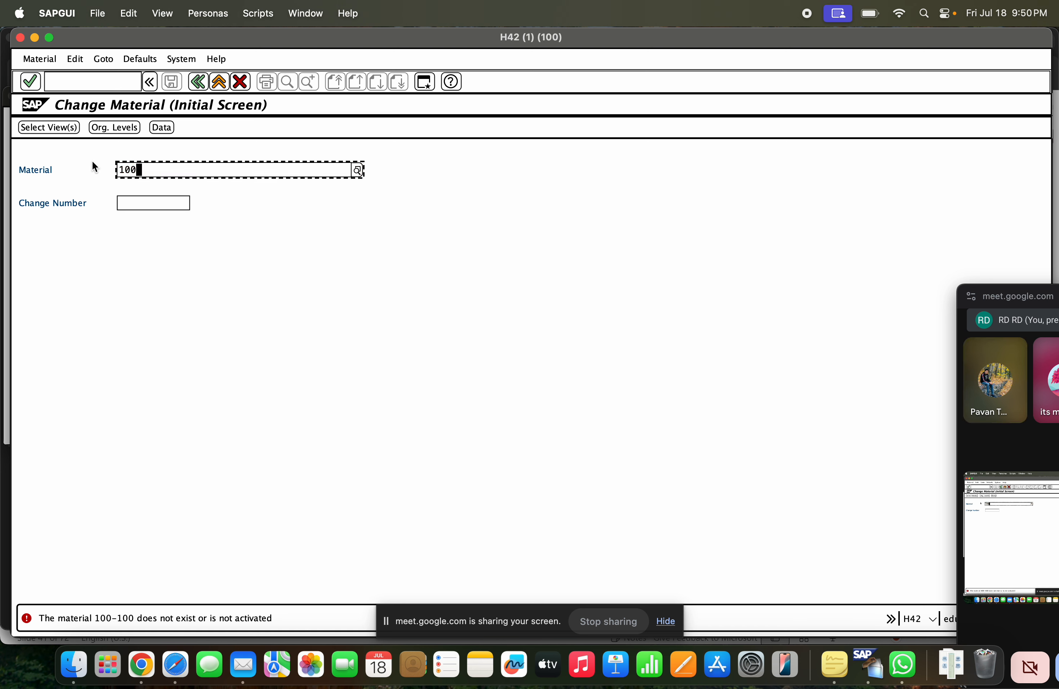
Look up the list of existing materials for the Material field without restrictions, and close it without choosing one
{"action": "left_click", "coordinate": [357, 170]}
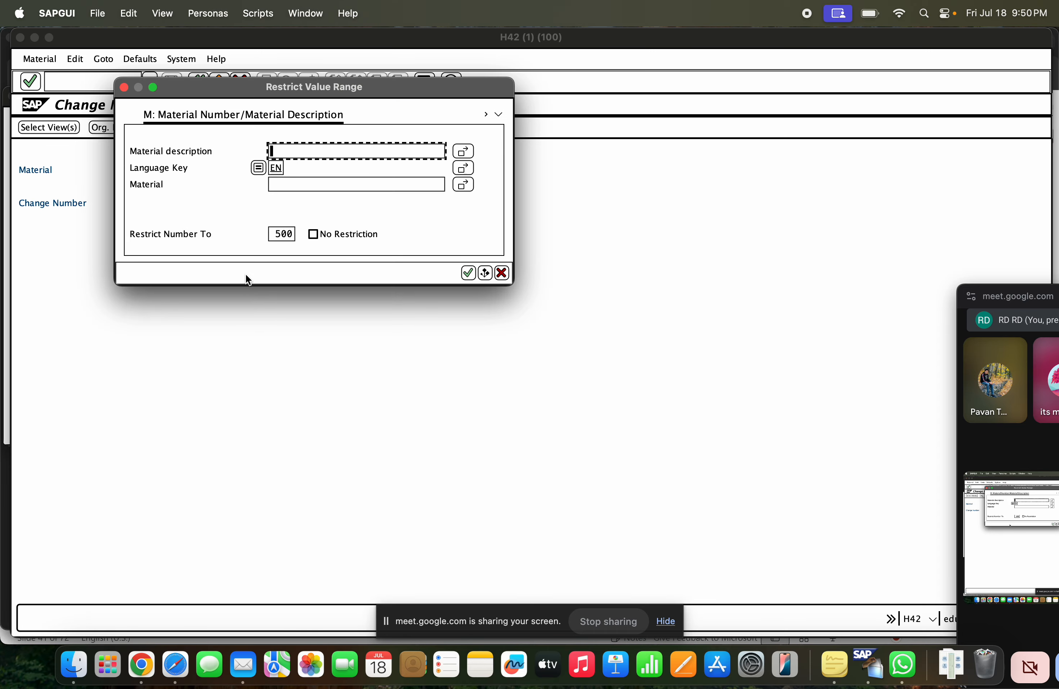
{"action": "key", "text": "Return"}
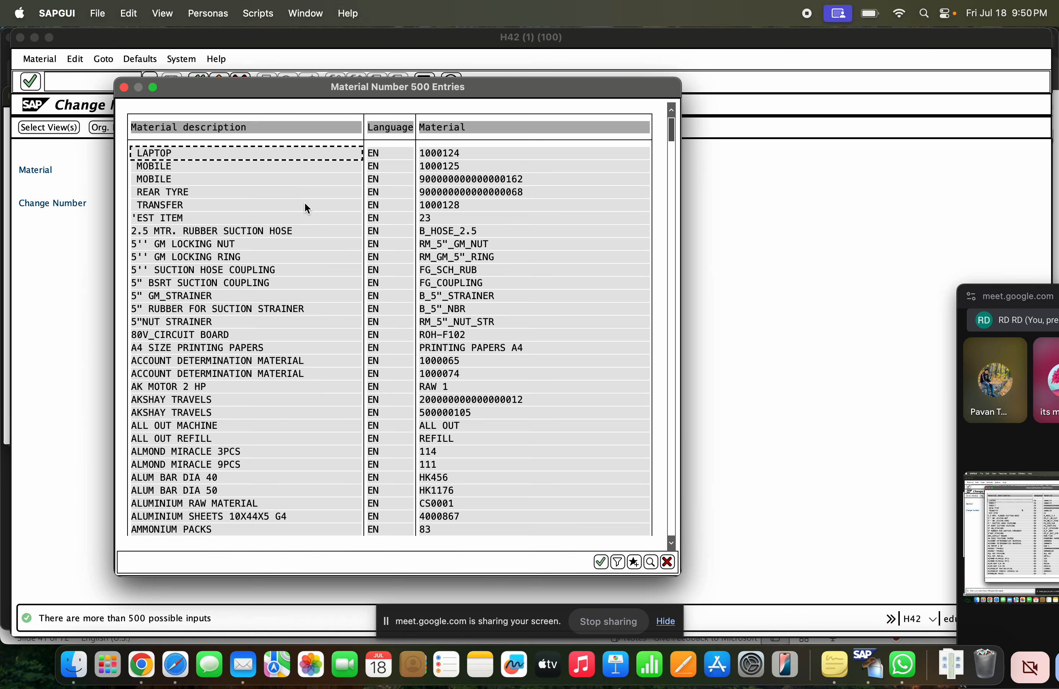
{"action": "key", "text": "Escape"}
Start the Create Material transaction with /nmm01 and select the Purchasing view for the raw material
{"action": "left_click", "coordinate": [95, 78]}
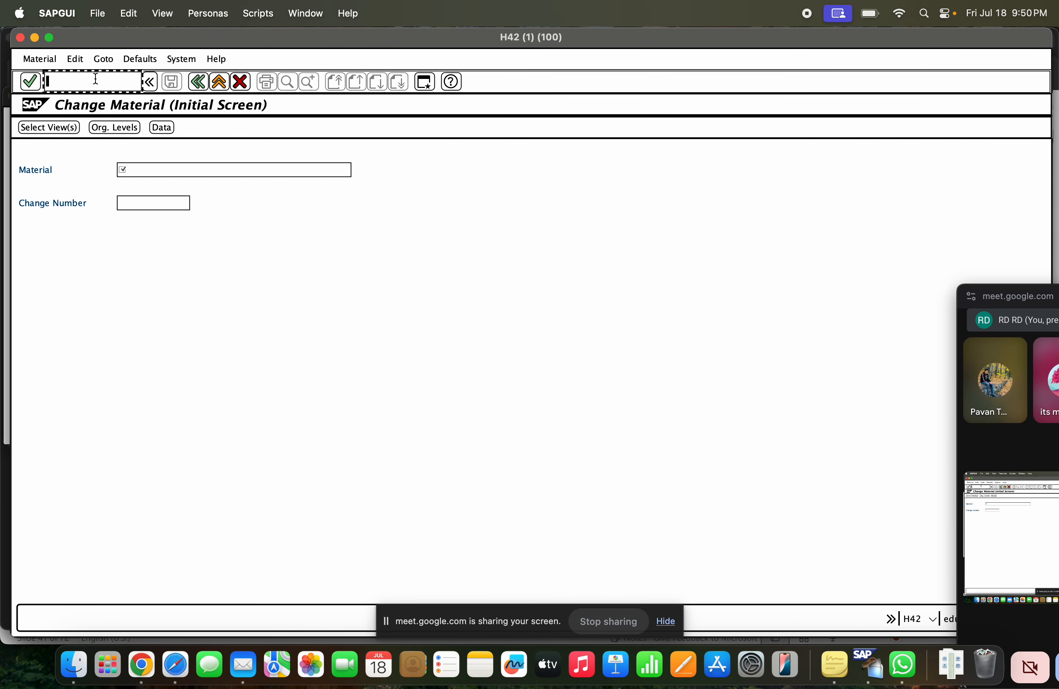
{"action": "type", "text": "/nmm01"}
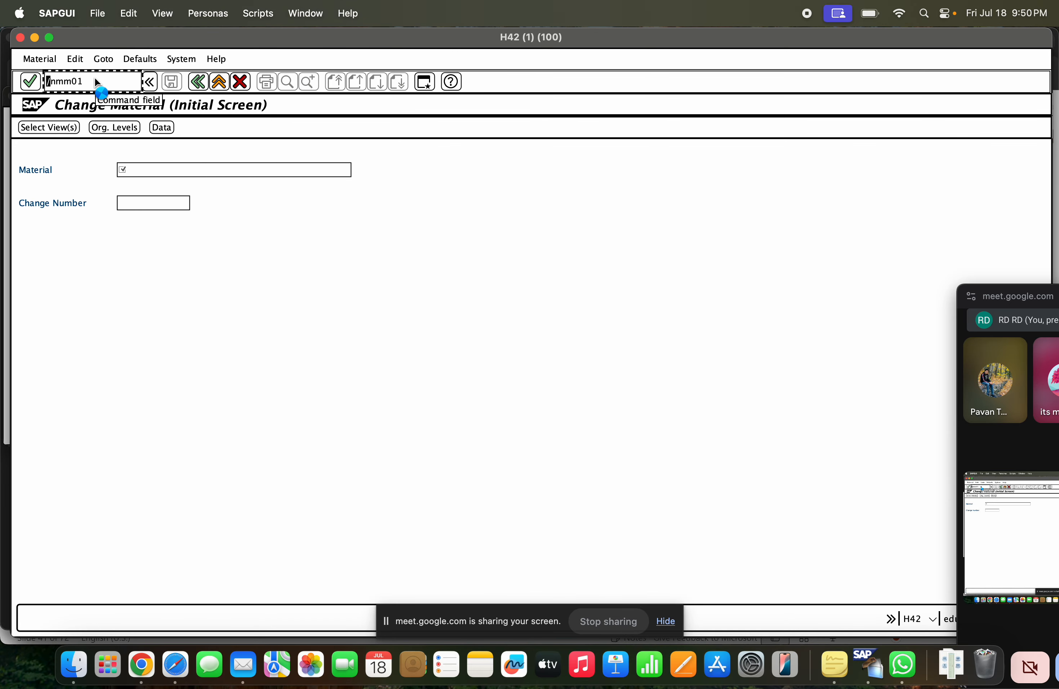
{"action": "key", "text": "Return"}
{"action": "key", "text": "Return"}
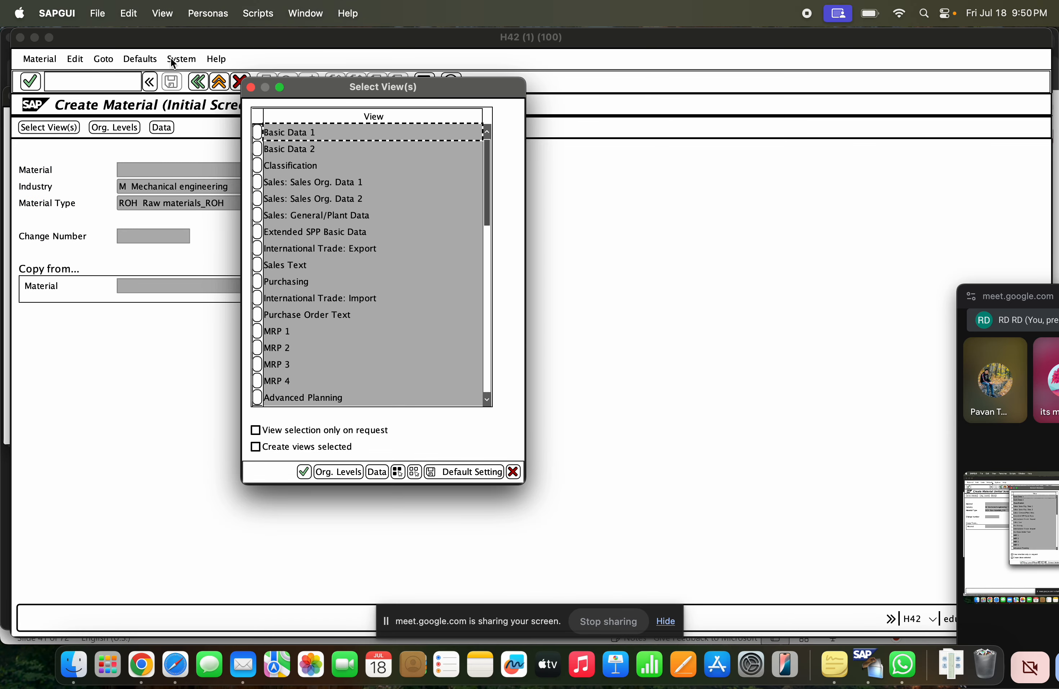
{"action": "left_click", "coordinate": [258, 281]}
{"action": "key", "text": "Return"}
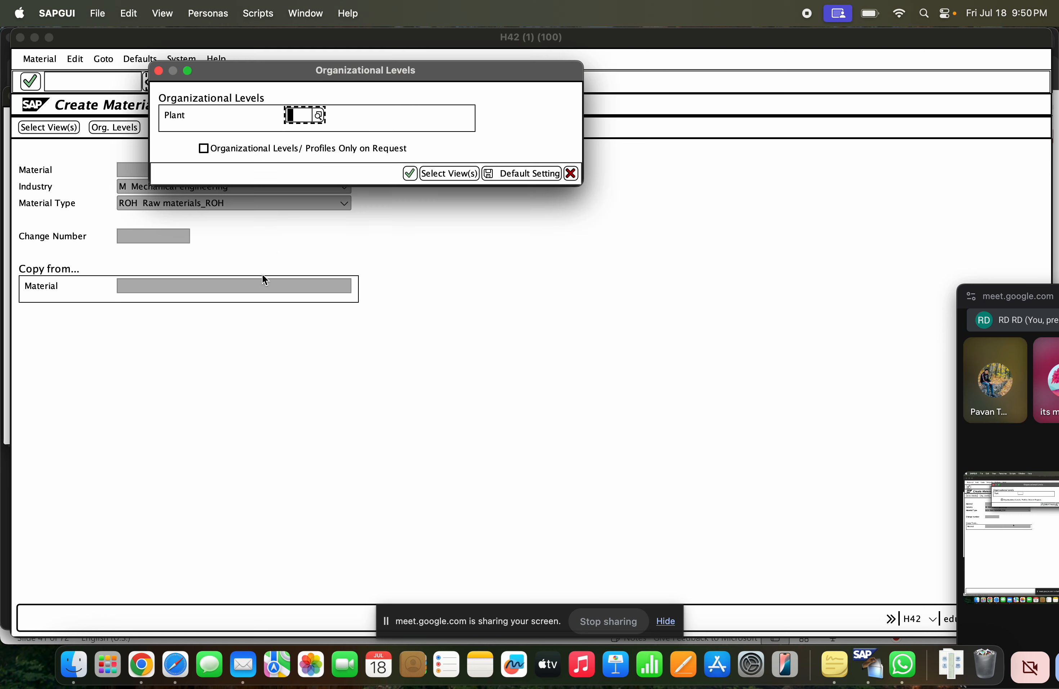
Set the organizational level to plant GCET and review the material's Purchasing view down to the other data / manufacturer data
{"action": "left_click", "coordinate": [298, 115]}
{"action": "left_click", "coordinate": [303, 141]}
{"action": "key", "text": "Return"}
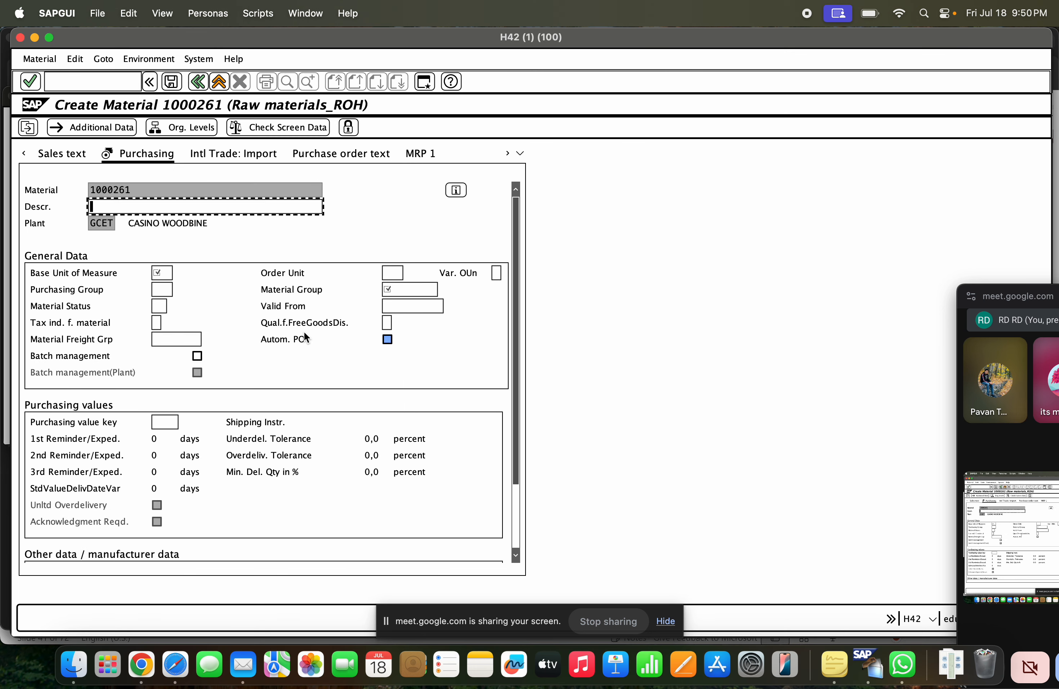
{"action": "scroll", "coordinate": [320, 340], "scroll_direction": "down", "scroll_amount": 3}
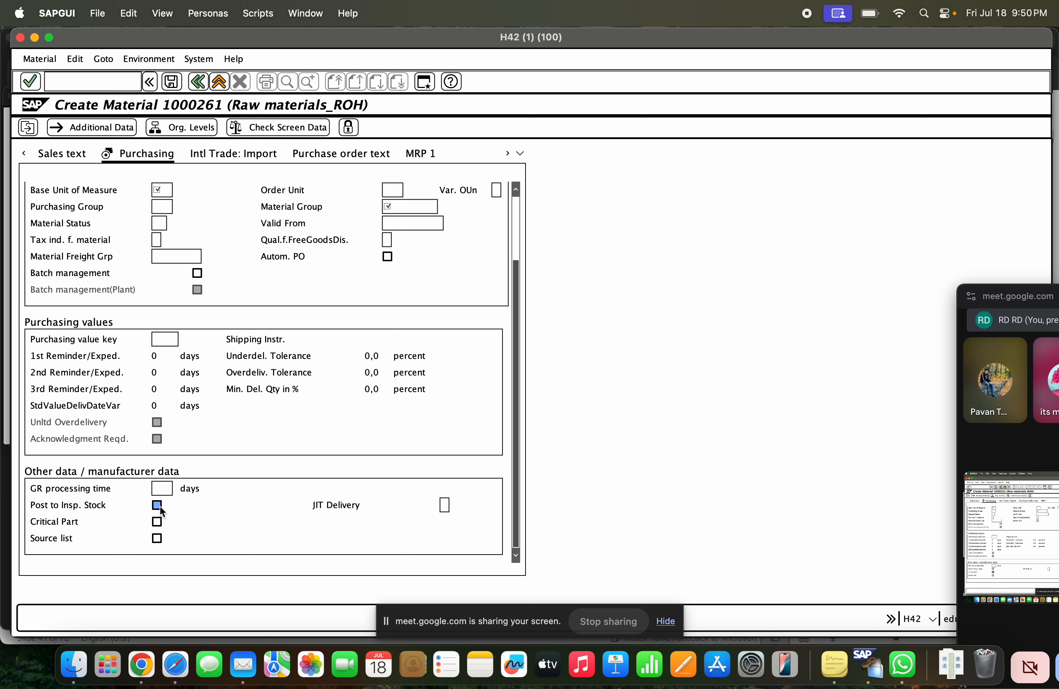
{"action": "left_click", "coordinate": [156, 521]}
{"action": "key", "text": "Tab"}
Stop sharing the screen in the Google Meet call and return to the full meeting tab
{"action": "left_click_drag", "start_coordinate": [992, 307], "coordinate": [813, 145]}
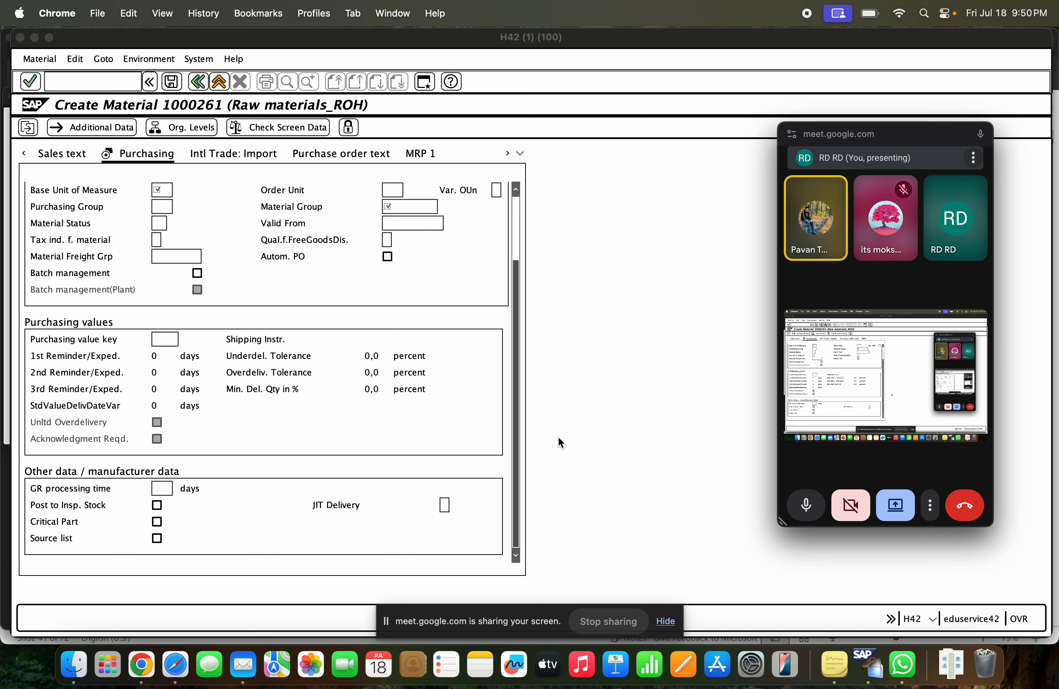
{"action": "left_click", "coordinate": [617, 616]}
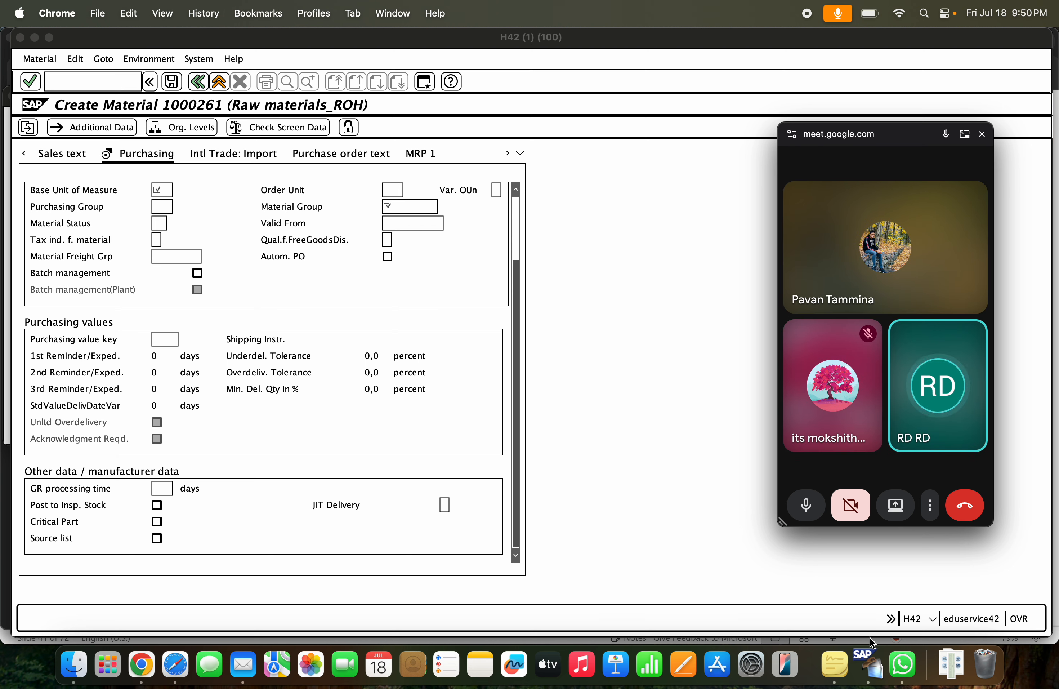
{"action": "left_click", "coordinate": [540, 414]}
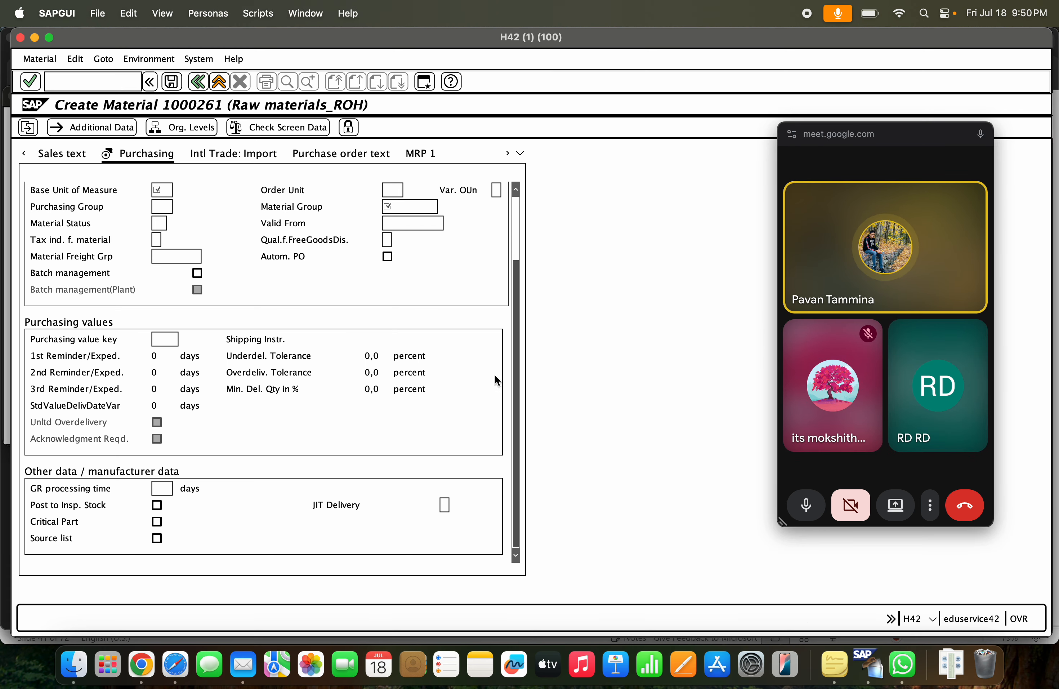
{"action": "left_click", "coordinate": [899, 140]}
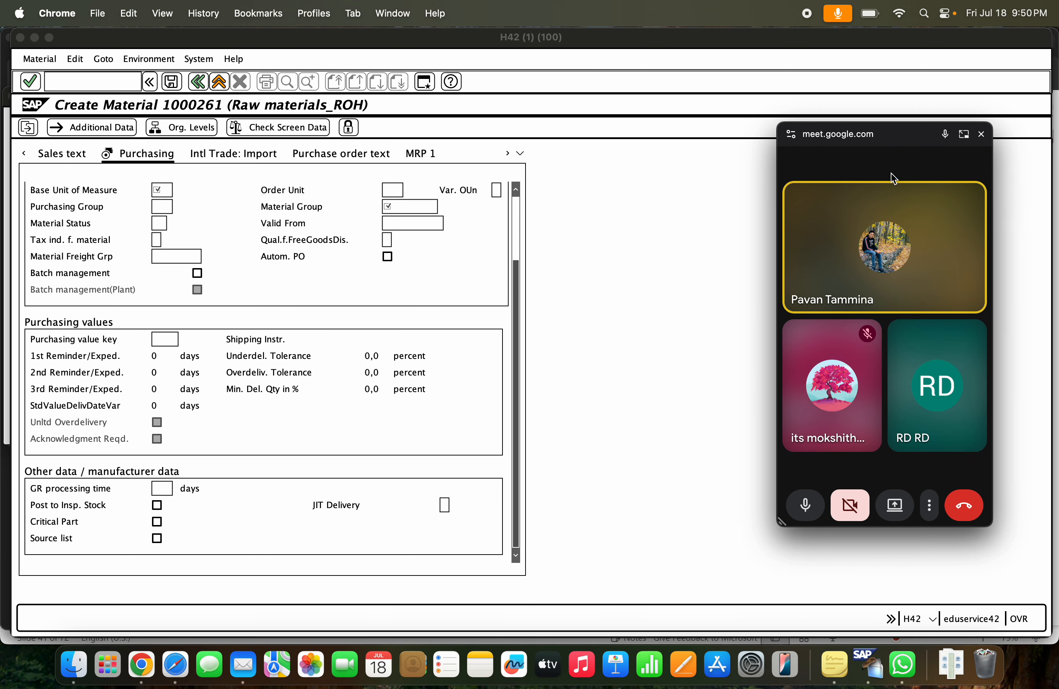
{"action": "left_click", "coordinate": [964, 134]}
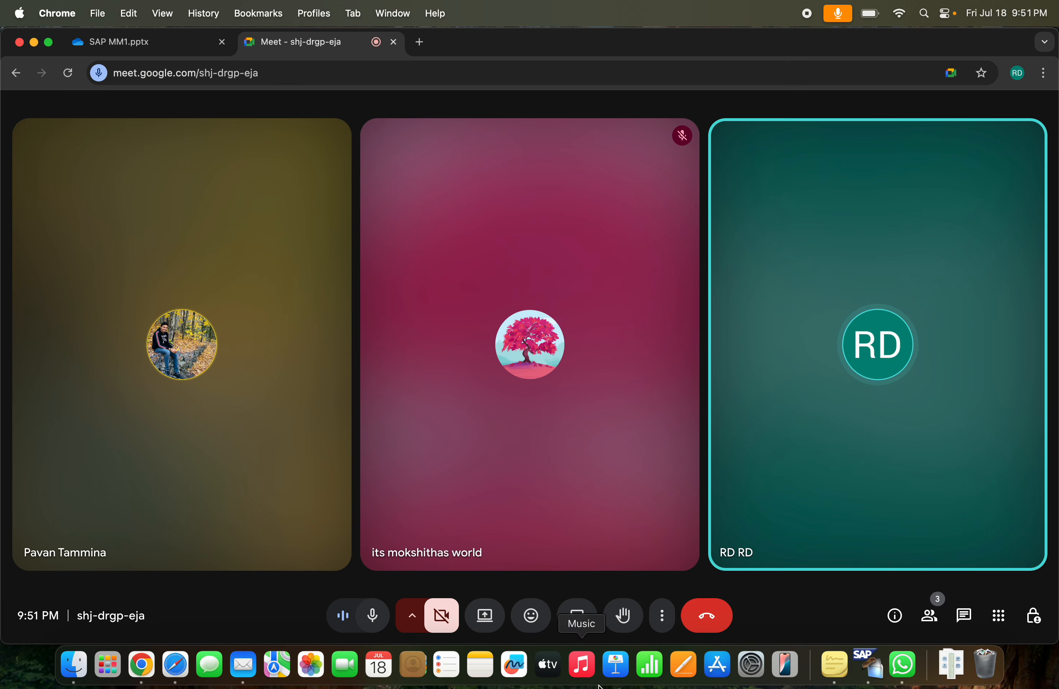
Switch back to the SAPGUI session H42, exit Create Material without saving the data, and log off
{"action": "left_click", "coordinate": [869, 665]}
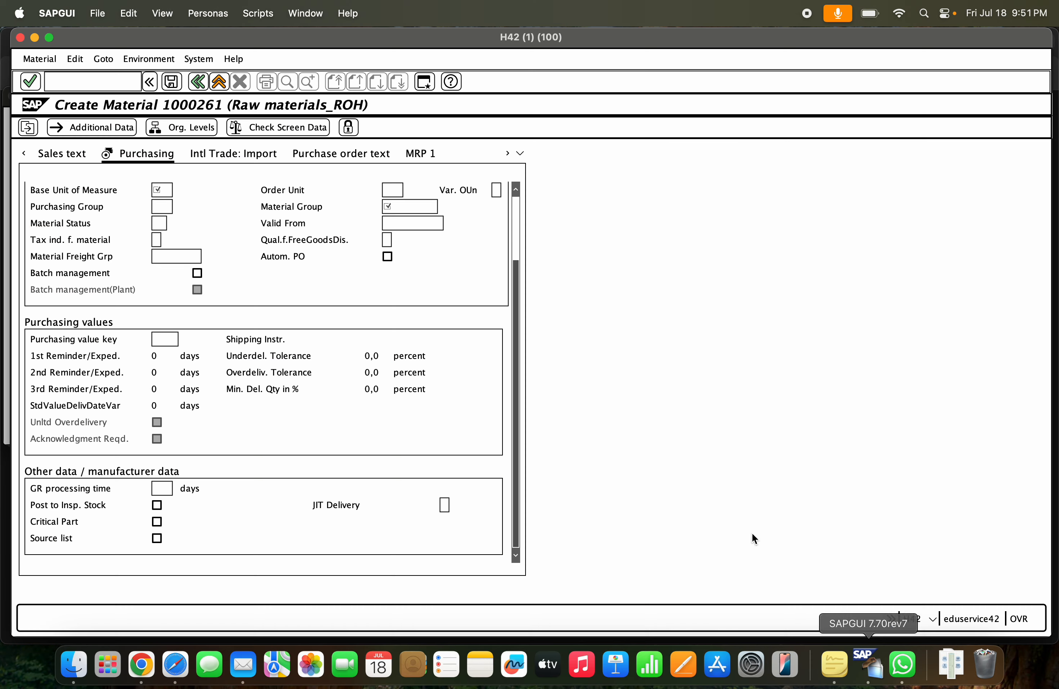
{"action": "left_click", "coordinate": [219, 81]}
{"action": "left_click", "coordinate": [286, 245]}
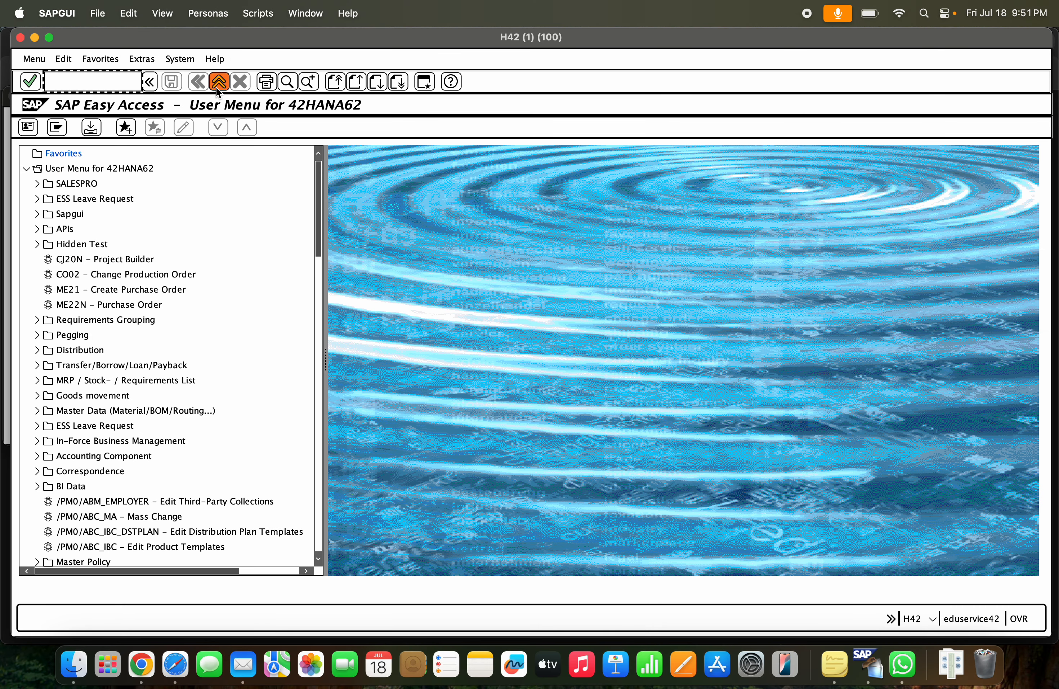
{"action": "left_click", "coordinate": [216, 84]}
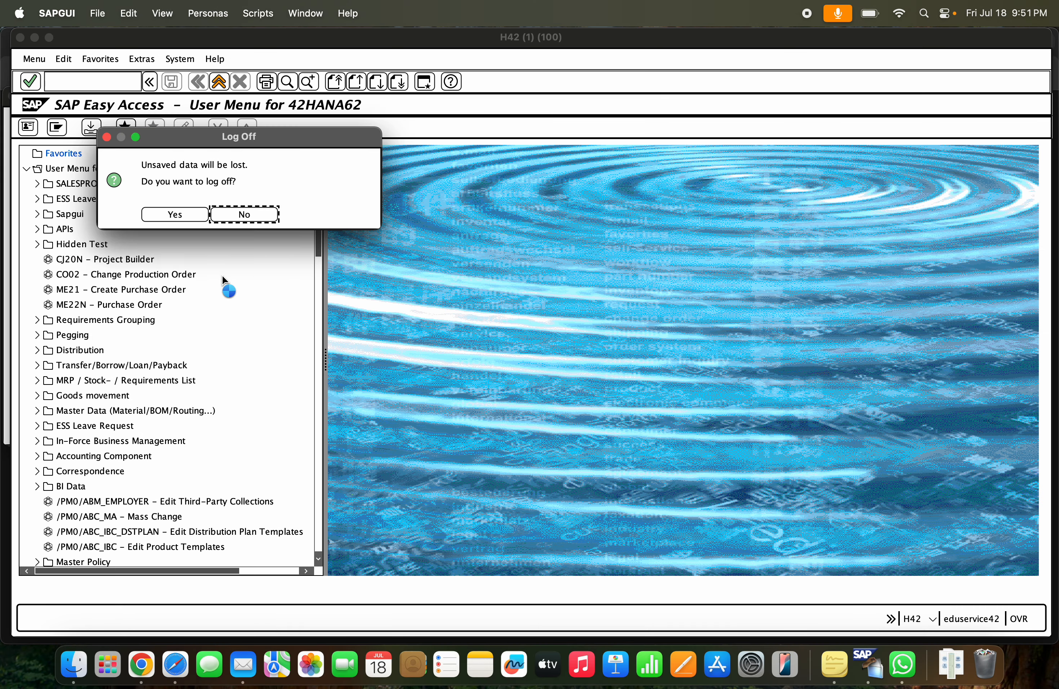
{"action": "left_click", "coordinate": [199, 220]}
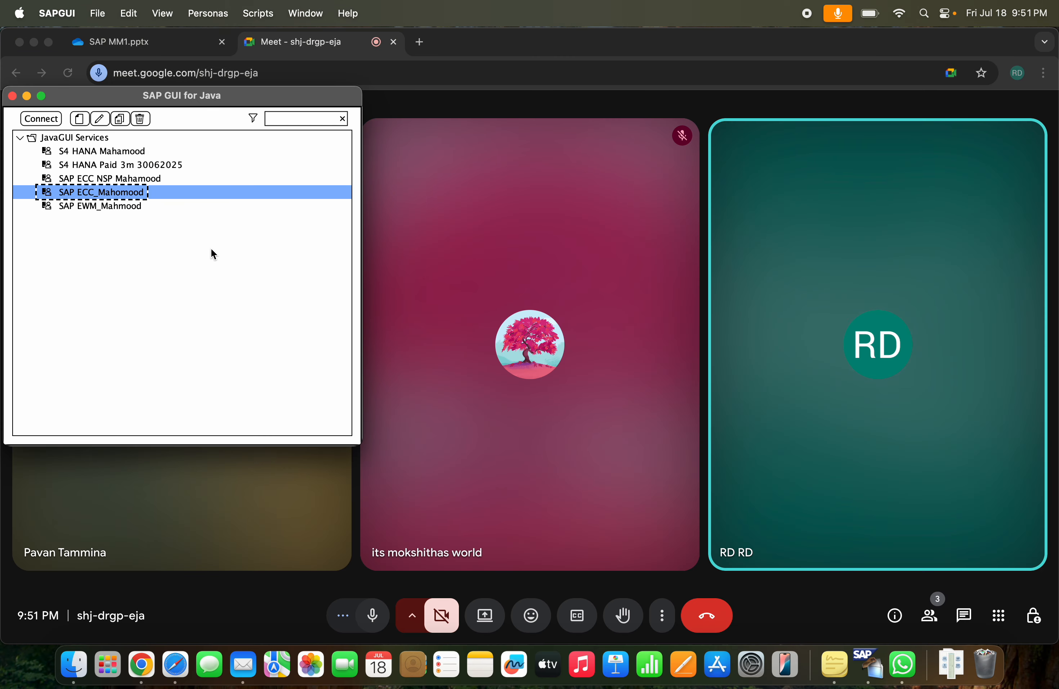
Try to connect to the non-NSP SAP ECC system and switch back to the Google Meet call
{"action": "double_click", "coordinate": [131, 193]}
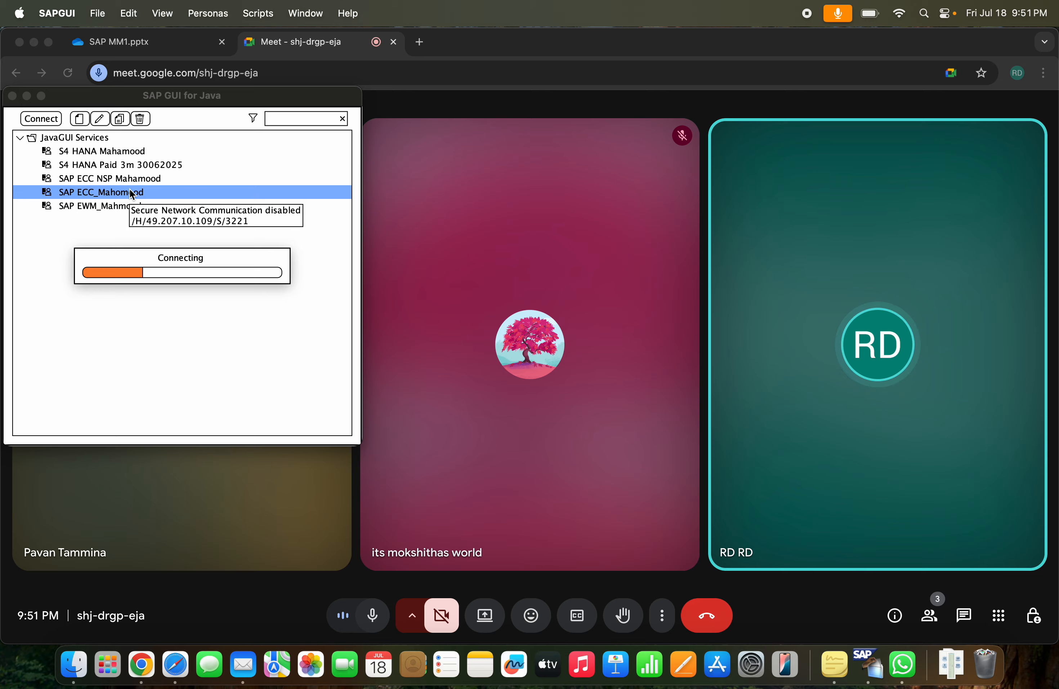
{"action": "key", "text": "super+Tab"}
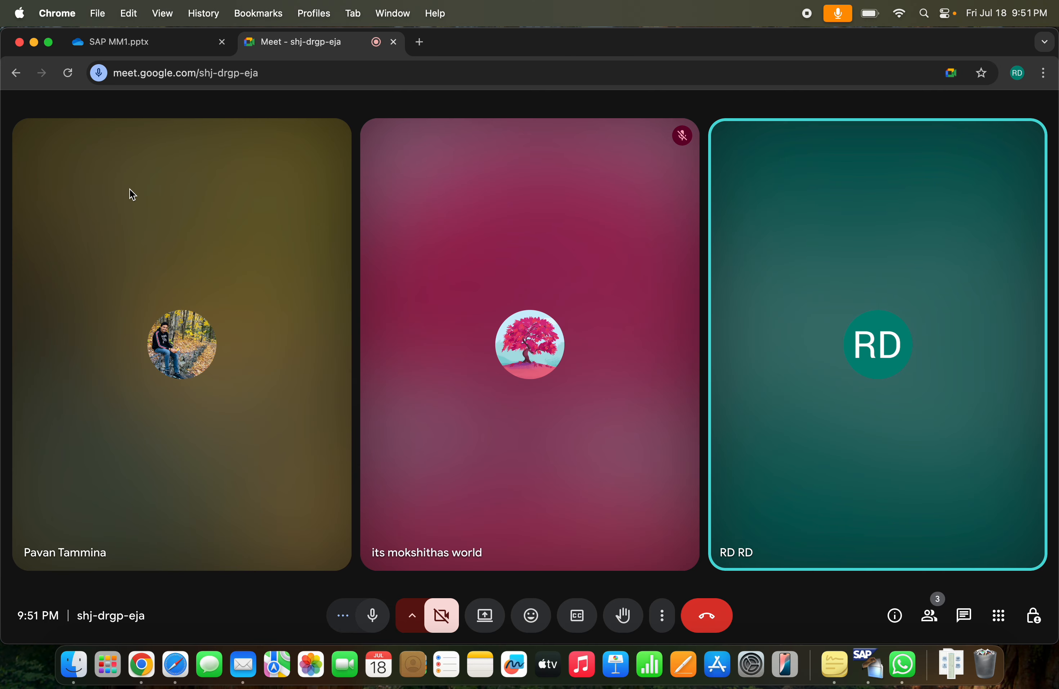
{"action": "key", "text": "super+Tab"}
{"action": "key", "text": "super+Tab"}
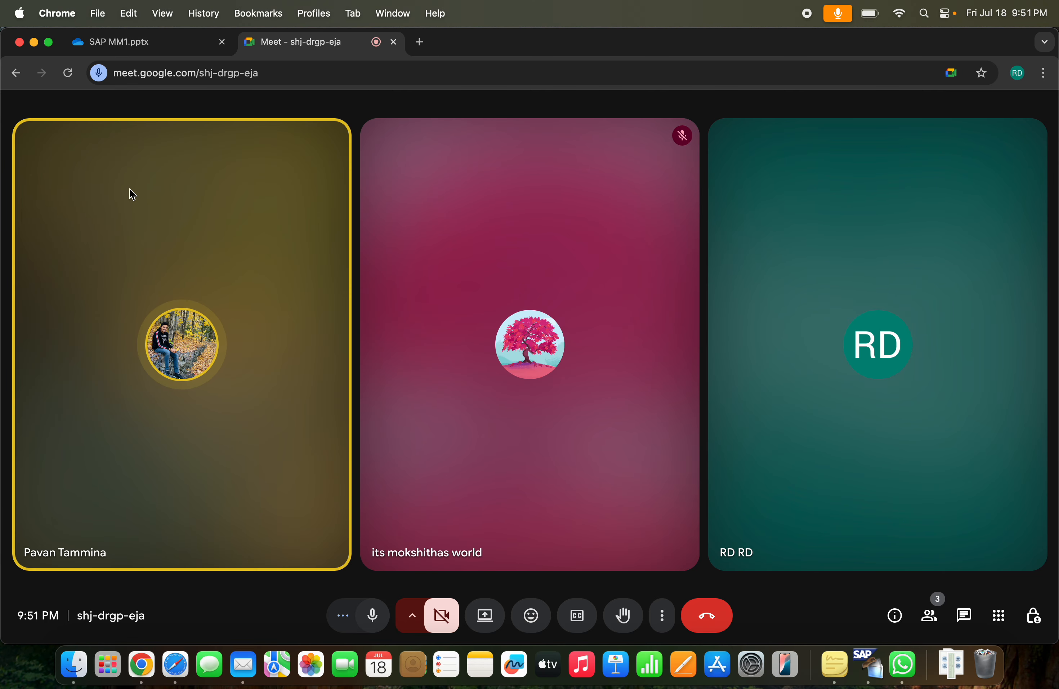
{"action": "left_click", "coordinate": [492, 620]}
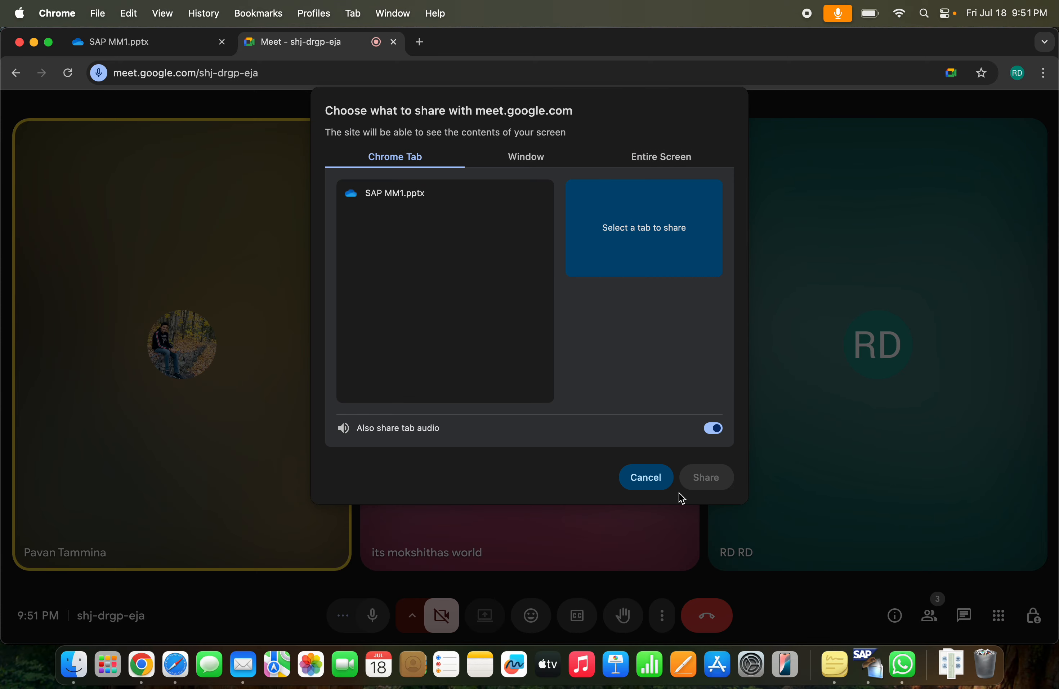
{"action": "left_click", "coordinate": [667, 479]}
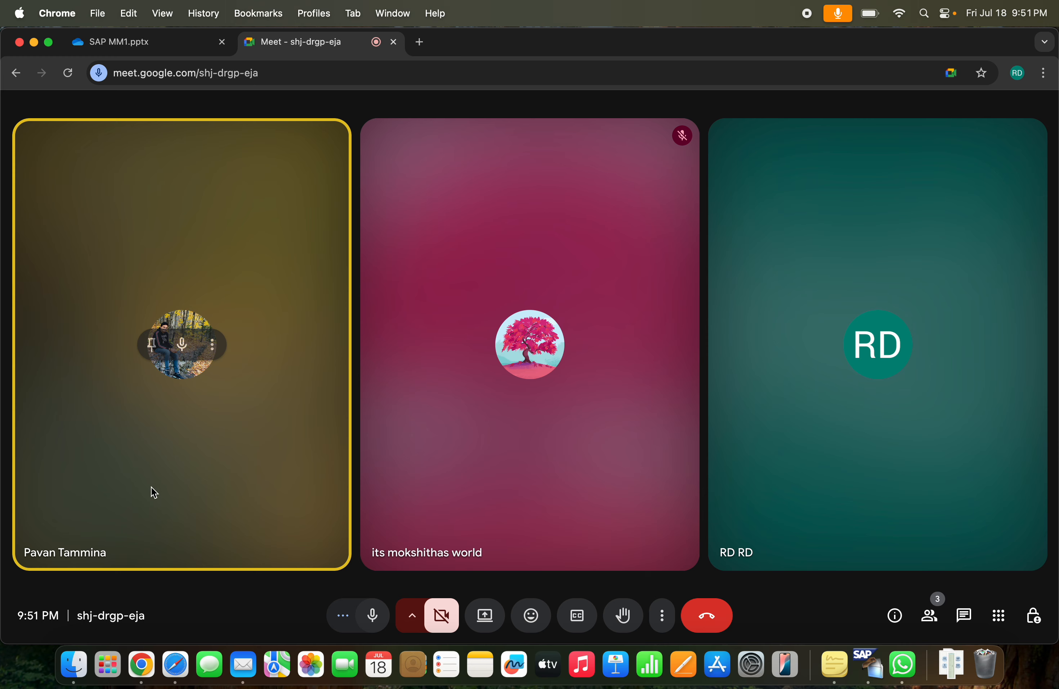
{"action": "left_click", "coordinate": [213, 345]}
{"action": "left_click", "coordinate": [256, 330]}
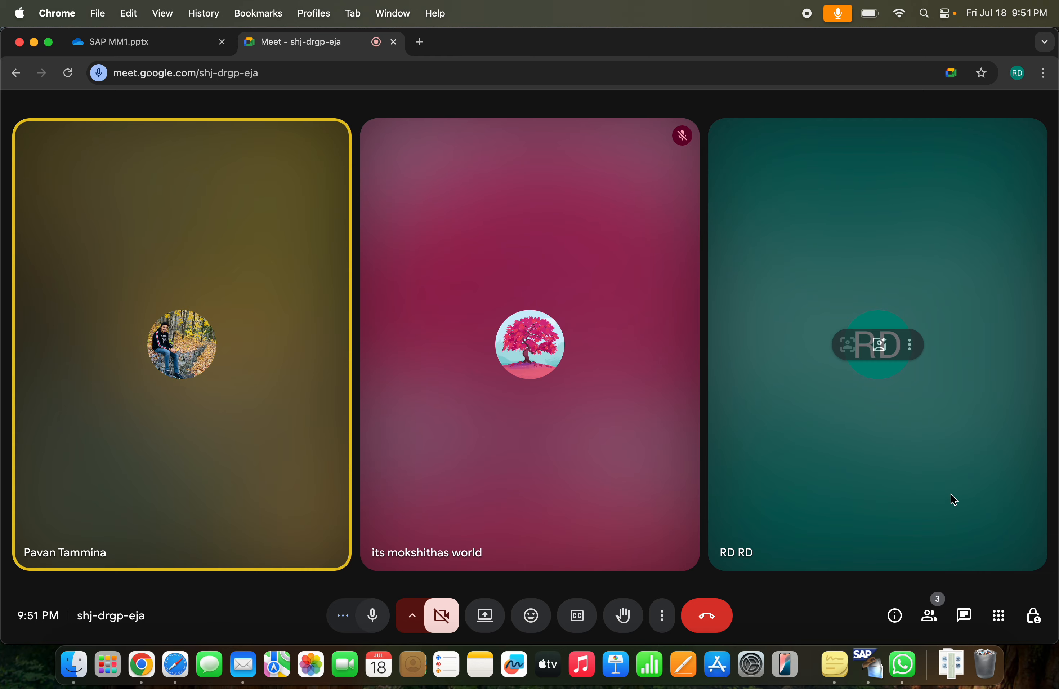
Retry the connection to the non-NSP SAP ECC system, dismiss the connection dialog, and select the SAP ECC NSP entry
{"action": "left_click", "coordinate": [192, 352]}
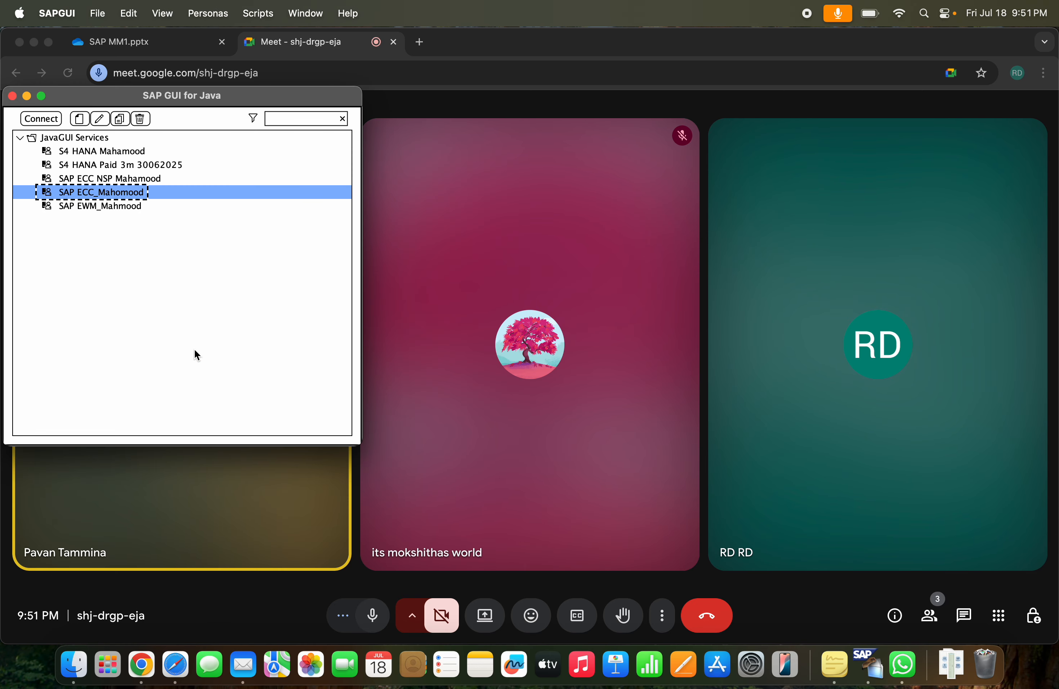
{"action": "double_click", "coordinate": [130, 191]}
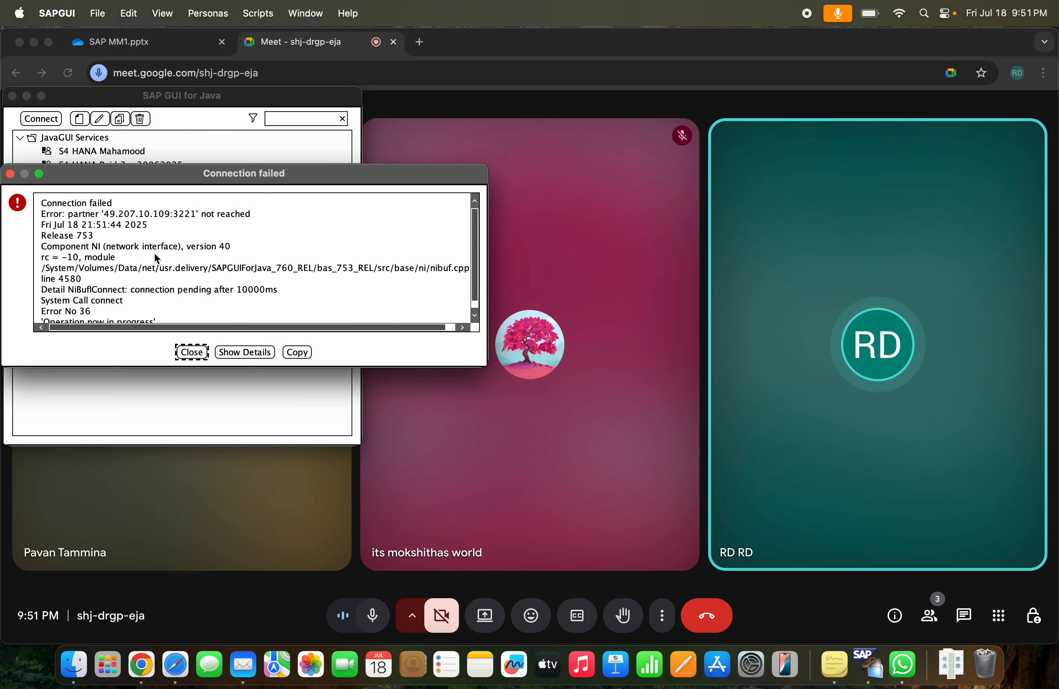
{"action": "left_click", "coordinate": [191, 352]}
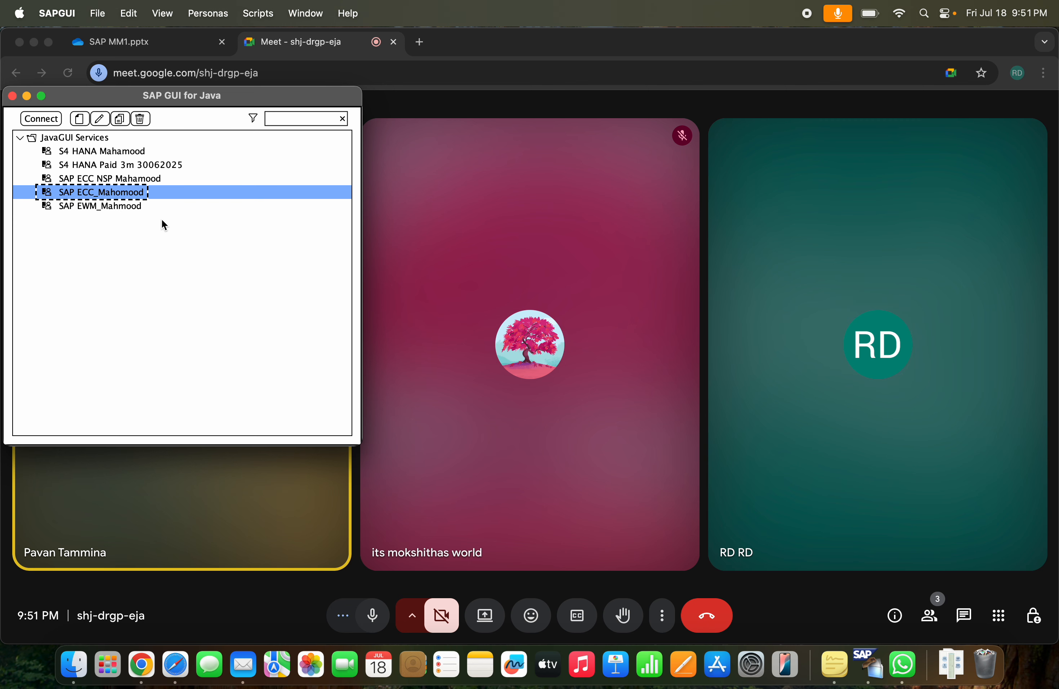
{"action": "left_click", "coordinate": [129, 153]}
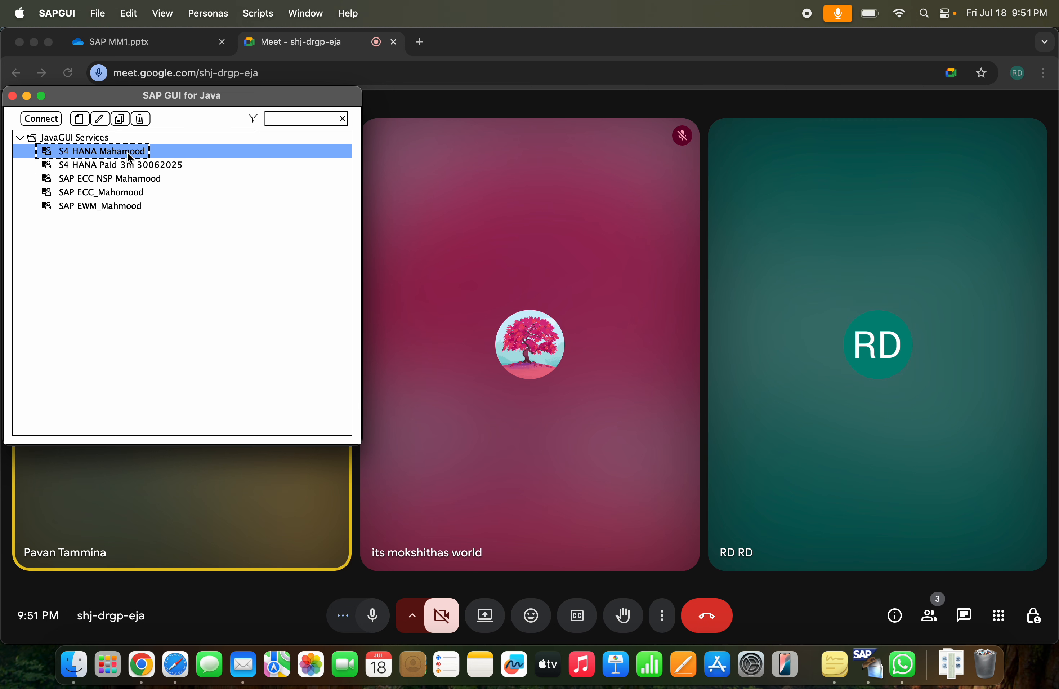
{"action": "left_click", "coordinate": [142, 179]}
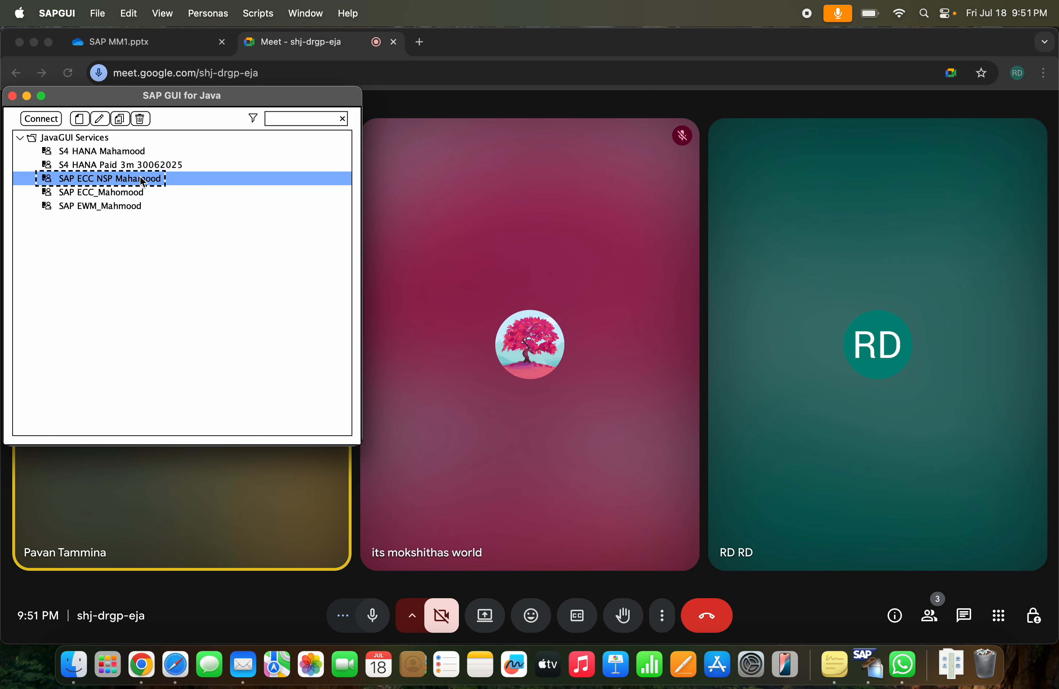
Switch to Safari, take its Manage Product Master Data window out of full screen, and minimise it to return to the meeting
{"action": "left_click", "coordinate": [613, 269]}
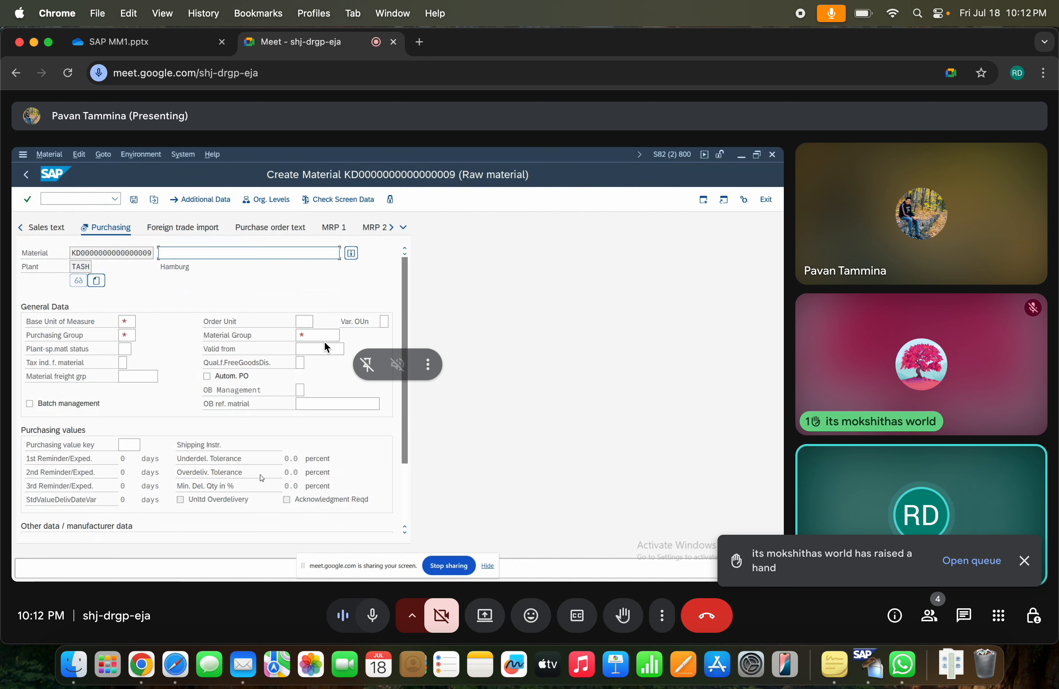
{"action": "left_click", "coordinate": [181, 659]}
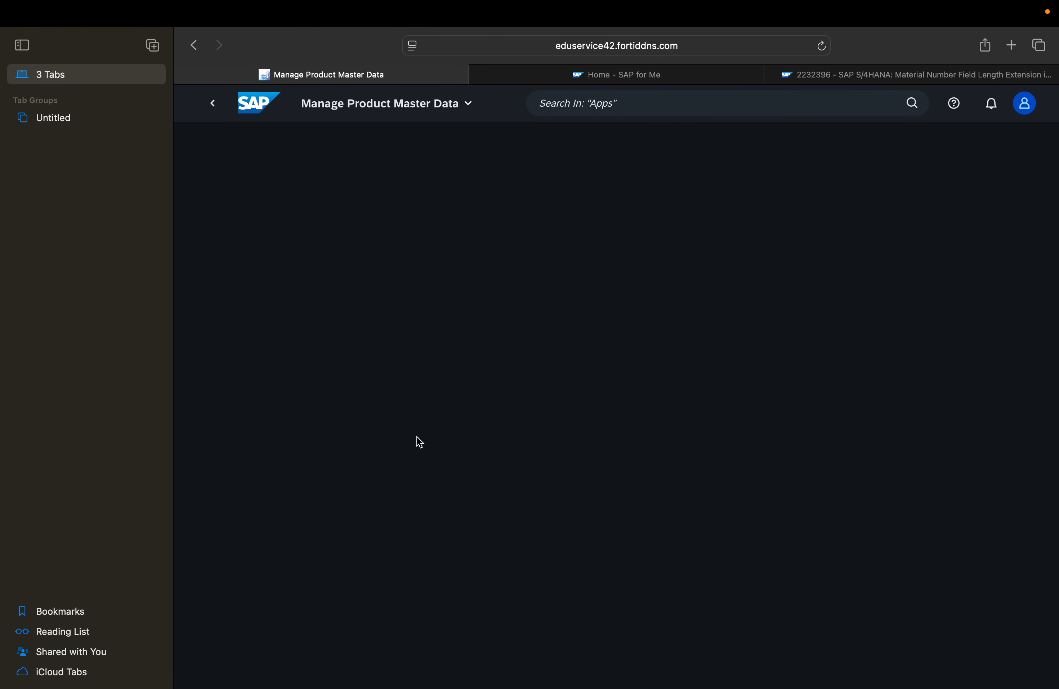
{"action": "mouse_move", "coordinate": [391, 6]}
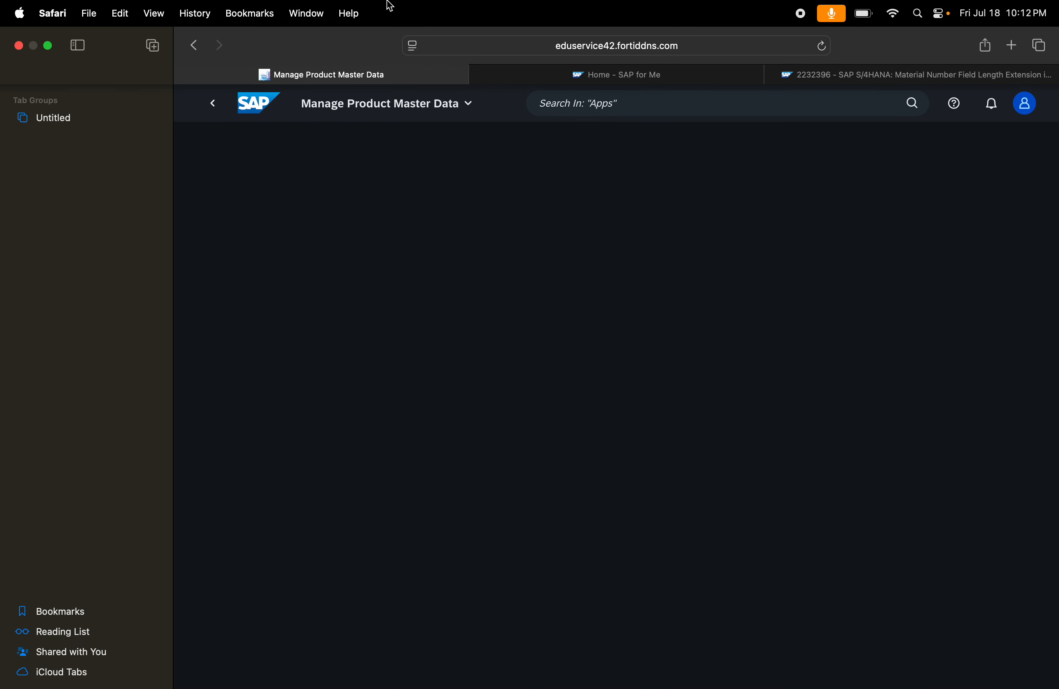
{"action": "left_click", "coordinate": [46, 47]}
{"action": "left_click", "coordinate": [34, 48]}
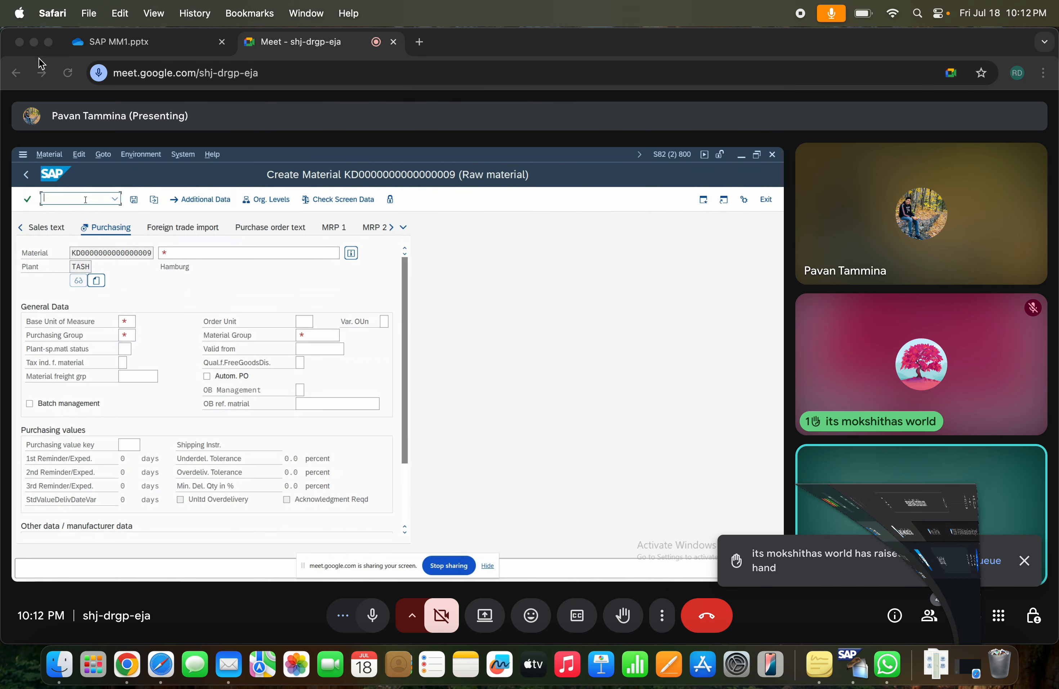